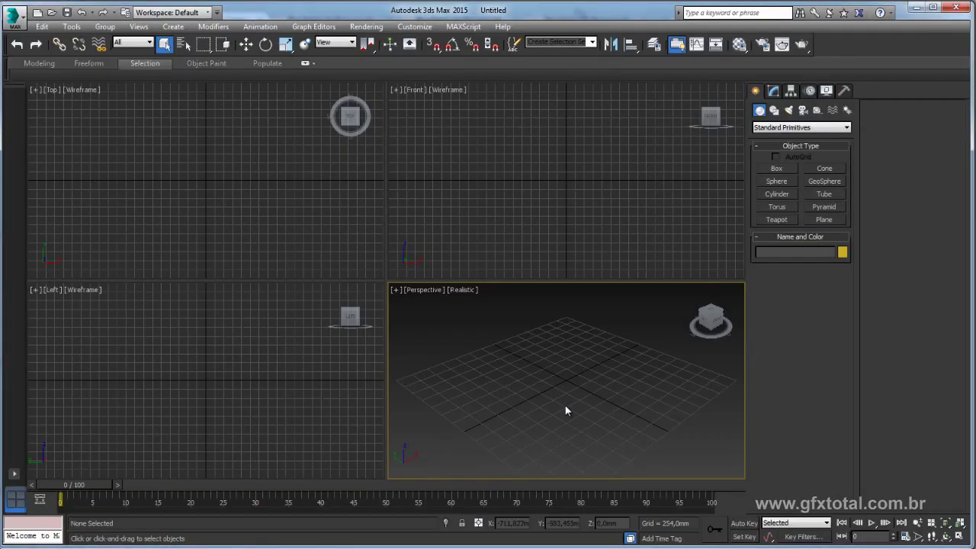
Draw a flat box slab about 1168 × 2993 mm and 63 mm high, then select its Height value.
{"action": "left_click", "coordinate": [777, 169]}
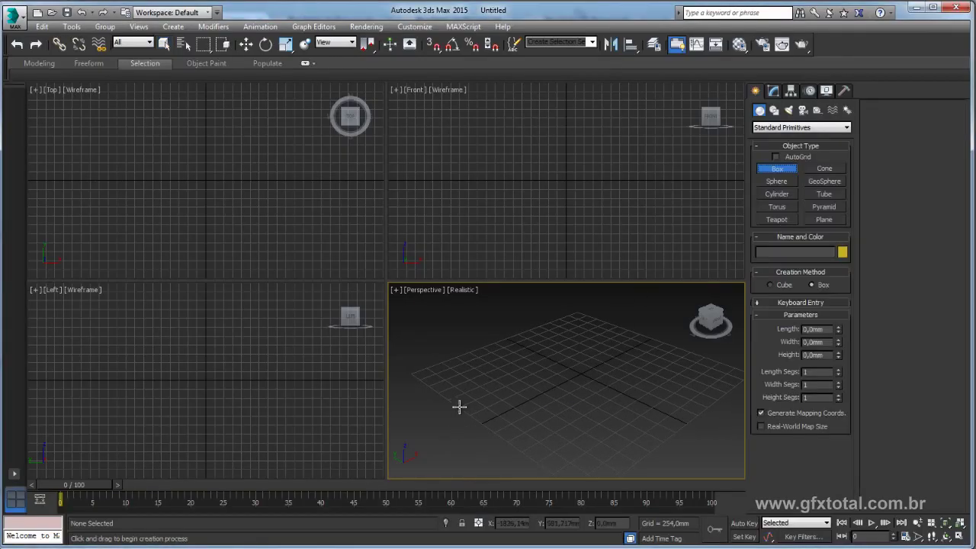
{"action": "left_click_drag", "start_coordinate": [457, 404], "coordinate": [654, 364]}
{"action": "left_click", "coordinate": [661, 356]}
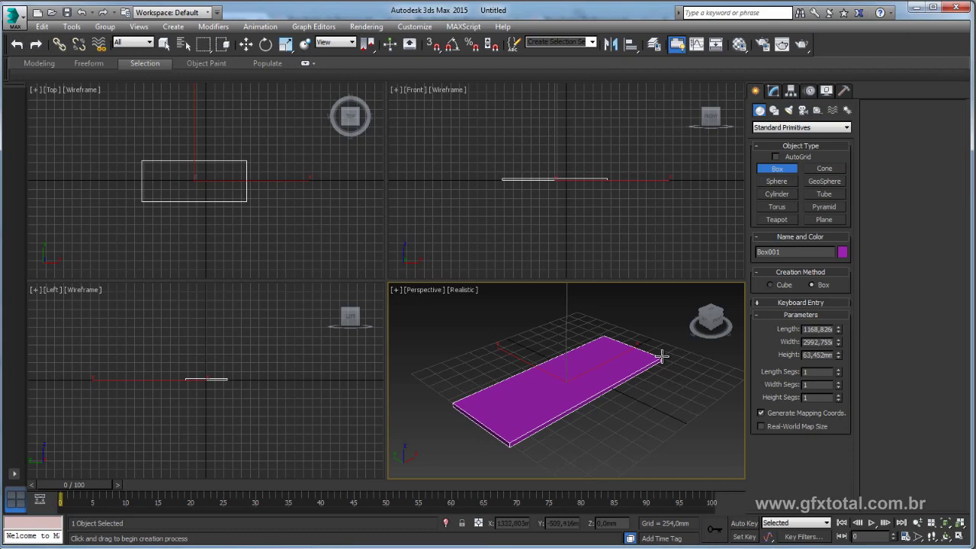
{"action": "middle_click_drag", "start_coordinate": [586, 397], "coordinate": [621, 377], "text": "alt"}
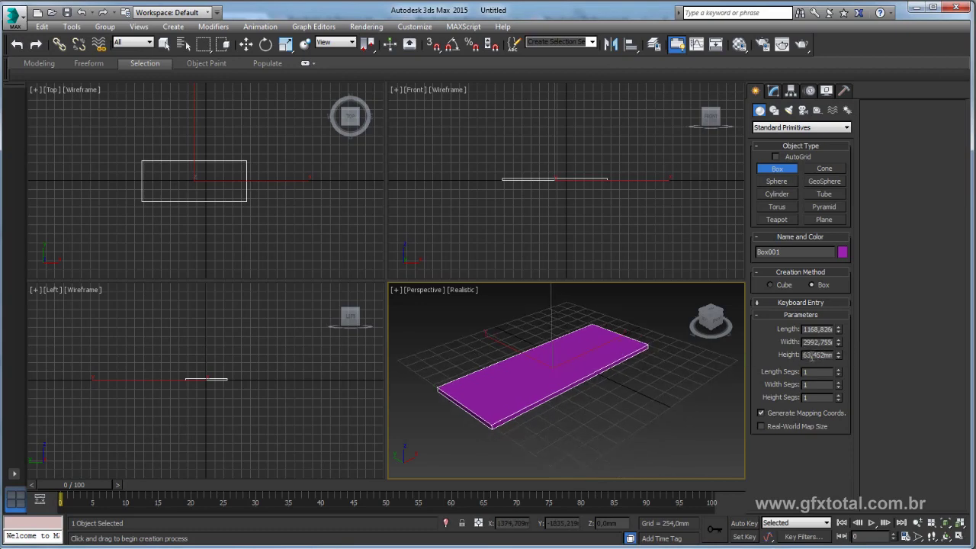
{"action": "left_click_drag", "start_coordinate": [812, 355], "coordinate": [836, 355]}
{"action": "left_click_drag", "start_coordinate": [837, 356], "coordinate": [801, 356]}
{"action": "left_click", "coordinate": [415, 26]}
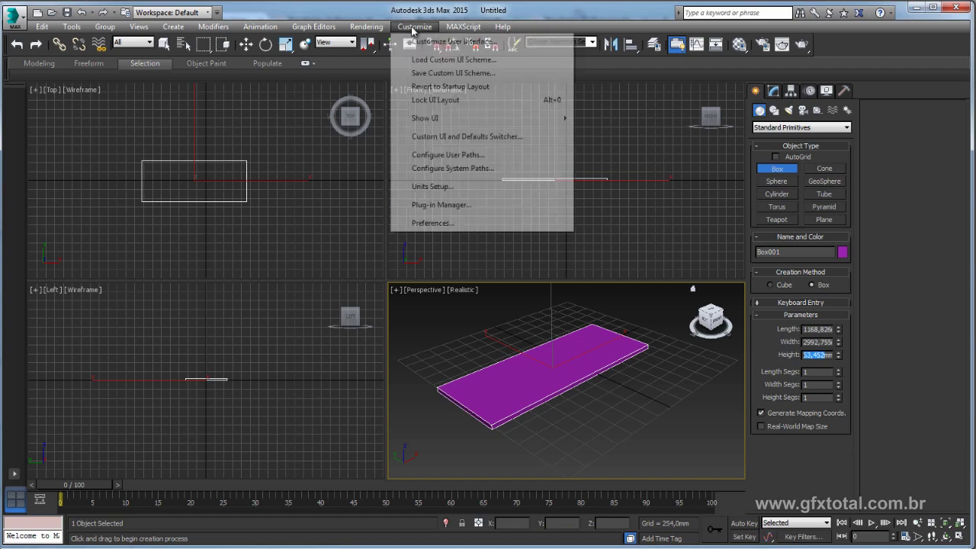
{"action": "left_click", "coordinate": [457, 190]}
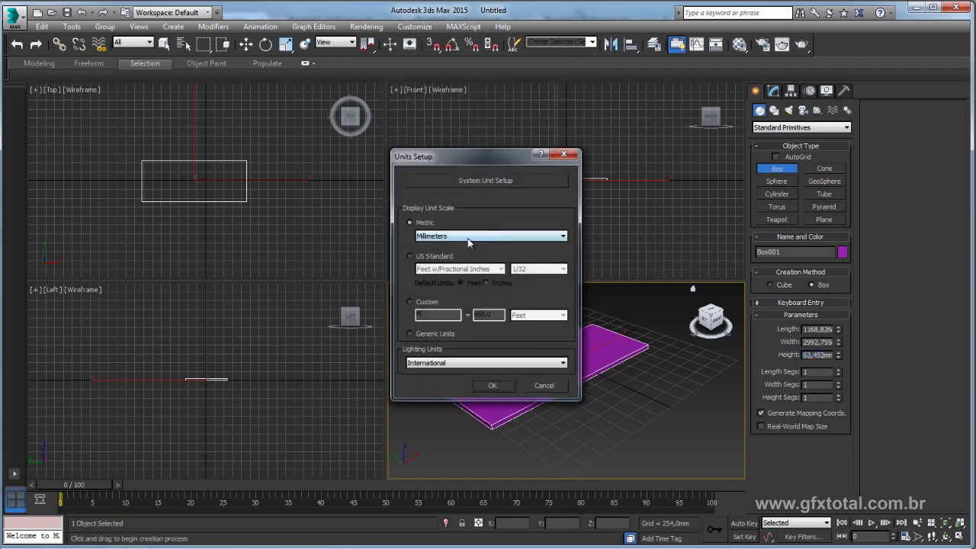
{"action": "left_click", "coordinate": [467, 236]}
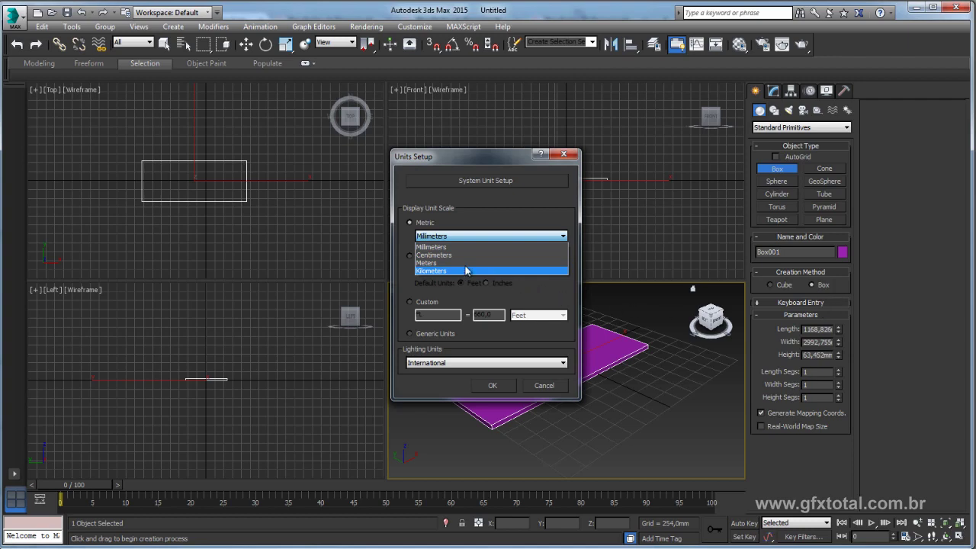
{"action": "left_click", "coordinate": [448, 248]}
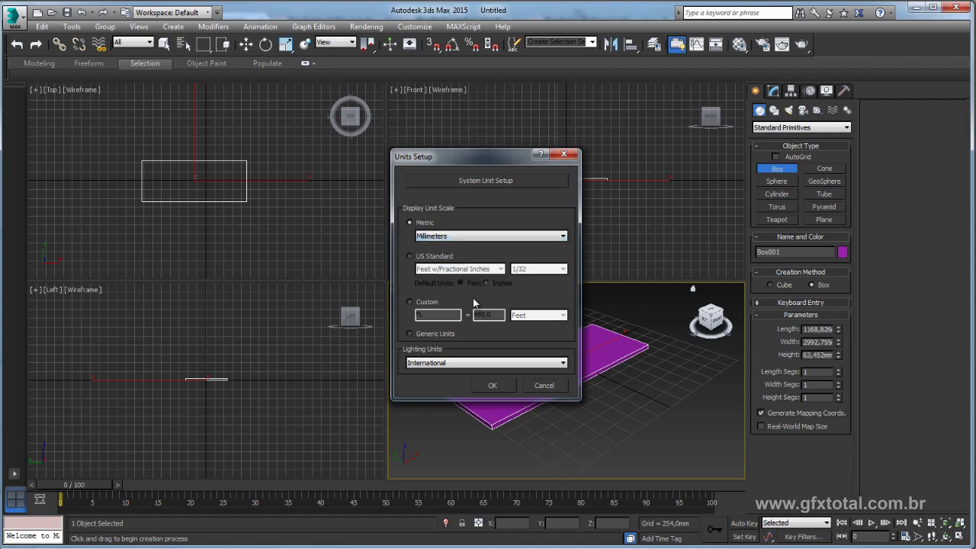
{"action": "left_click", "coordinate": [492, 386]}
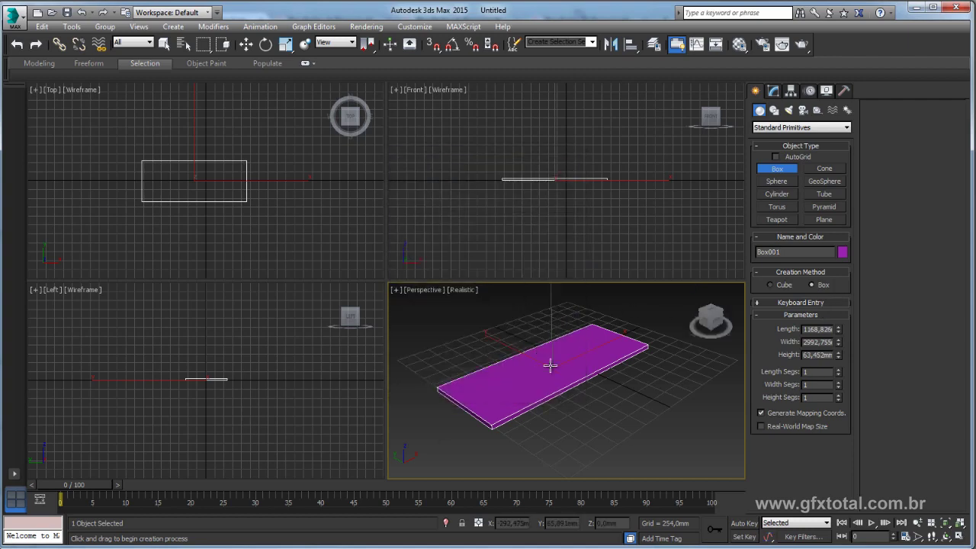
Set the box Width to 1278 mm and its Length to 465 mm.
{"action": "middle_click_drag", "start_coordinate": [551, 366], "coordinate": [572, 356]}
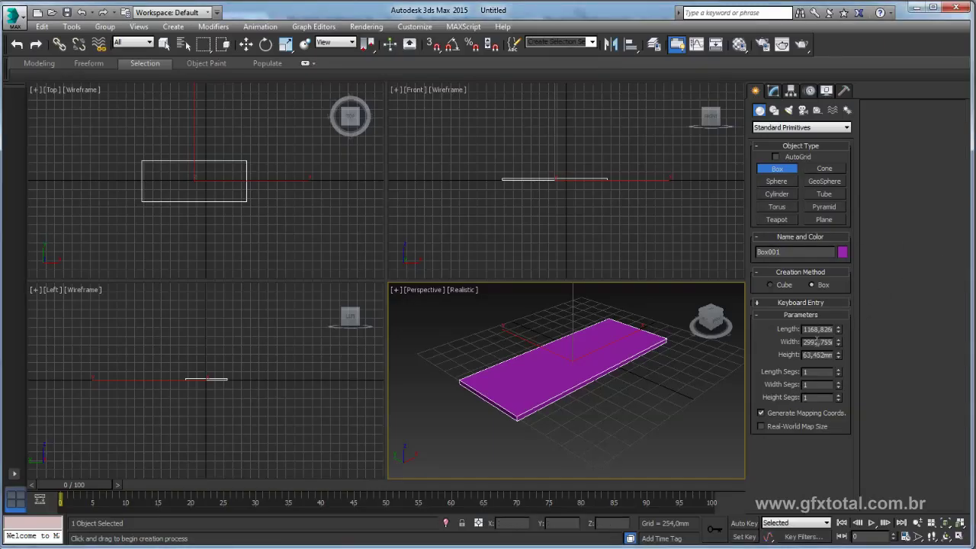
{"action": "double_click", "coordinate": [819, 328]}
{"action": "double_click", "coordinate": [816, 342]}
{"action": "type", "text": "1270"}
{"action": "key", "text": "Return"}
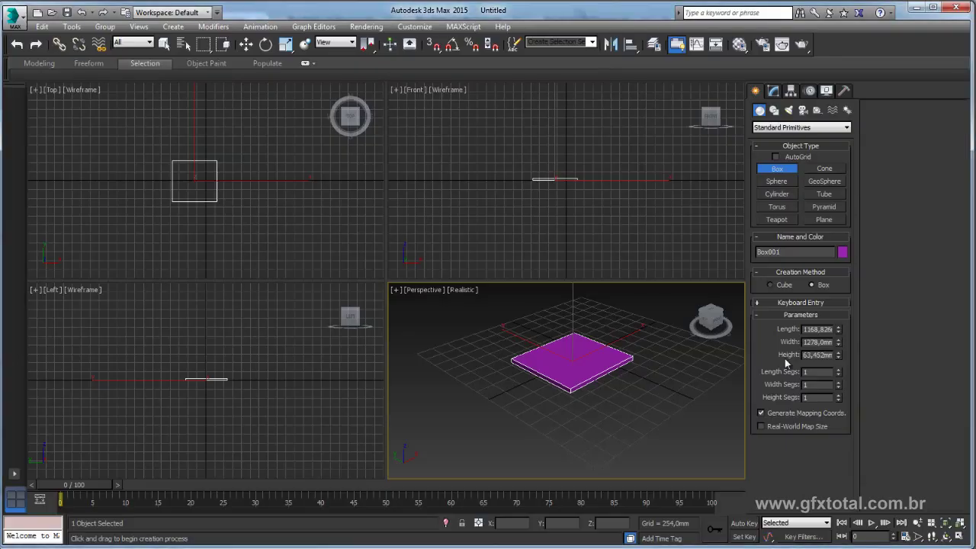
{"action": "double_click", "coordinate": [810, 330]}
{"action": "type", "text": "465"}
{"action": "key", "text": "Return"}
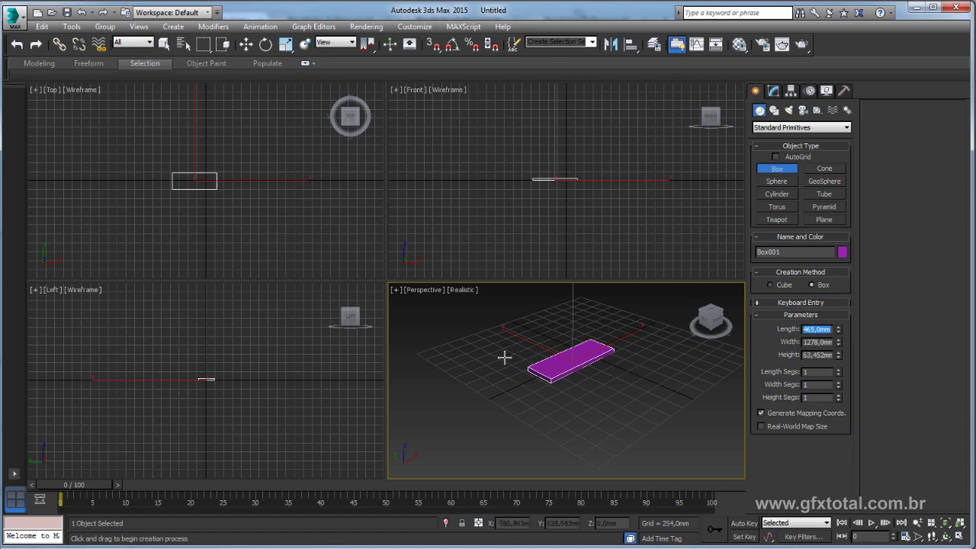
Zoom the Perspective view, then switch to the browser showing the desk reference image.
{"action": "scroll", "coordinate": [504, 357], "scroll_direction": "up", "scroll_amount": 2}
{"action": "scroll", "coordinate": [562, 353], "scroll_direction": "up", "scroll_amount": 5}
{"action": "scroll", "coordinate": [617, 385], "scroll_direction": "up", "scroll_amount": 3}
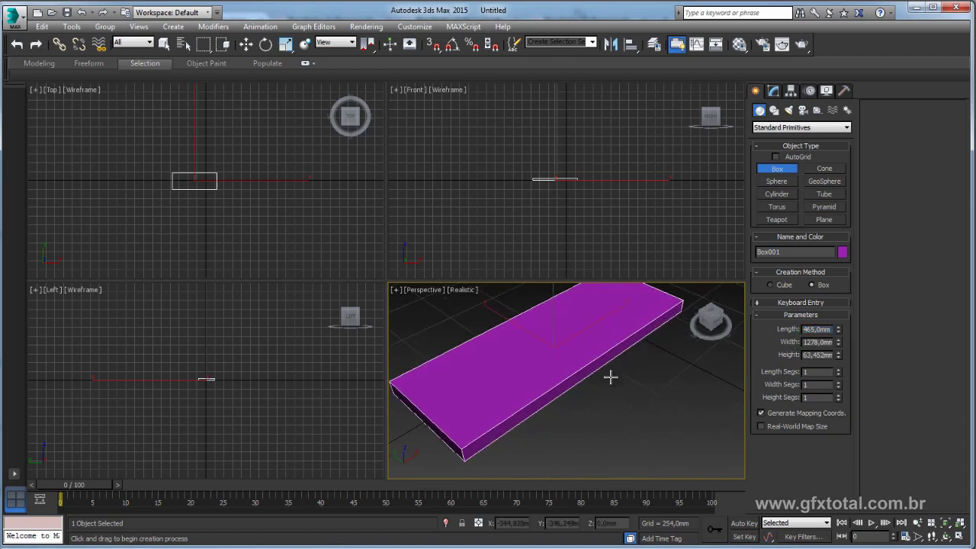
{"action": "scroll", "coordinate": [610, 377], "scroll_direction": "down", "scroll_amount": 3}
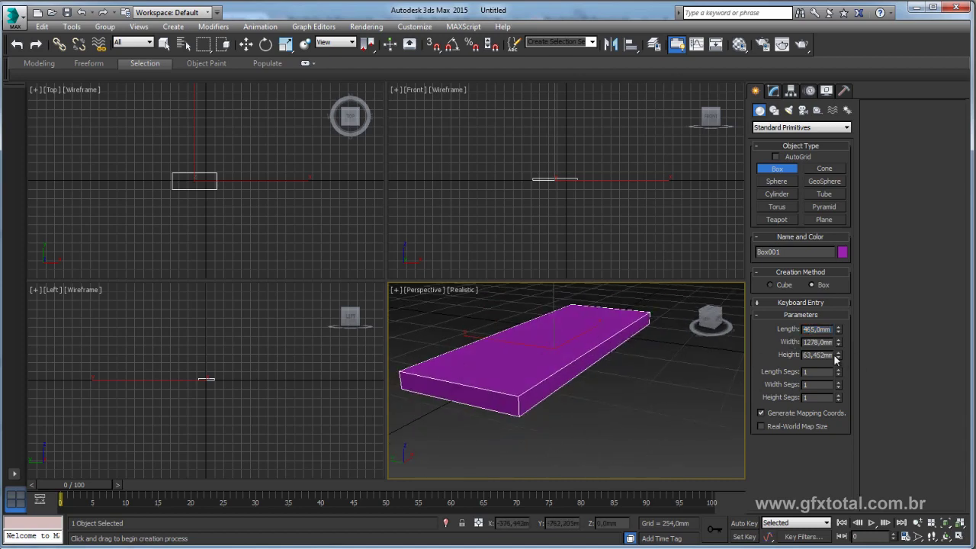
{"action": "key", "text": "alt+Tab"}
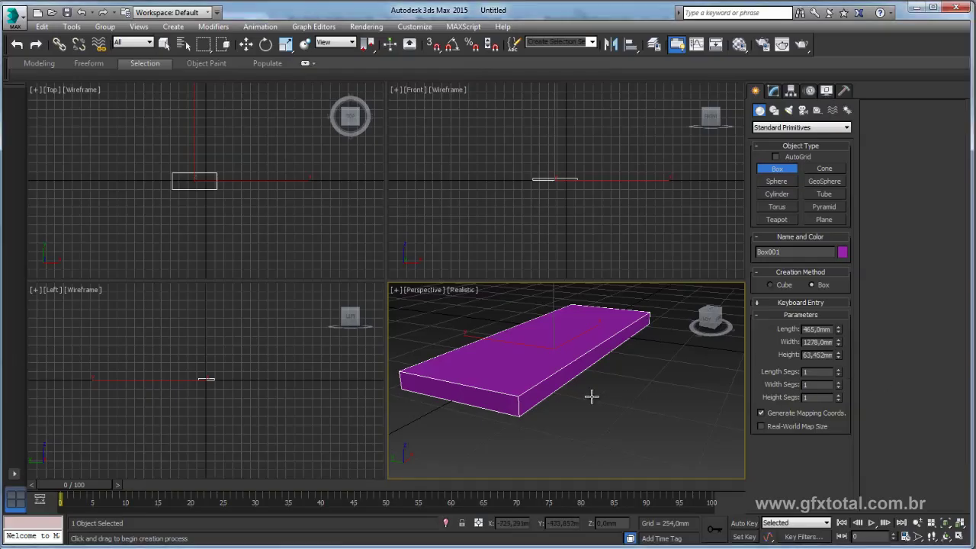
Back in 3ds Max after studying the reference, orbit the view around the purple slab.
{"action": "middle_click_drag", "start_coordinate": [590, 394], "coordinate": [672, 408], "text": "alt"}
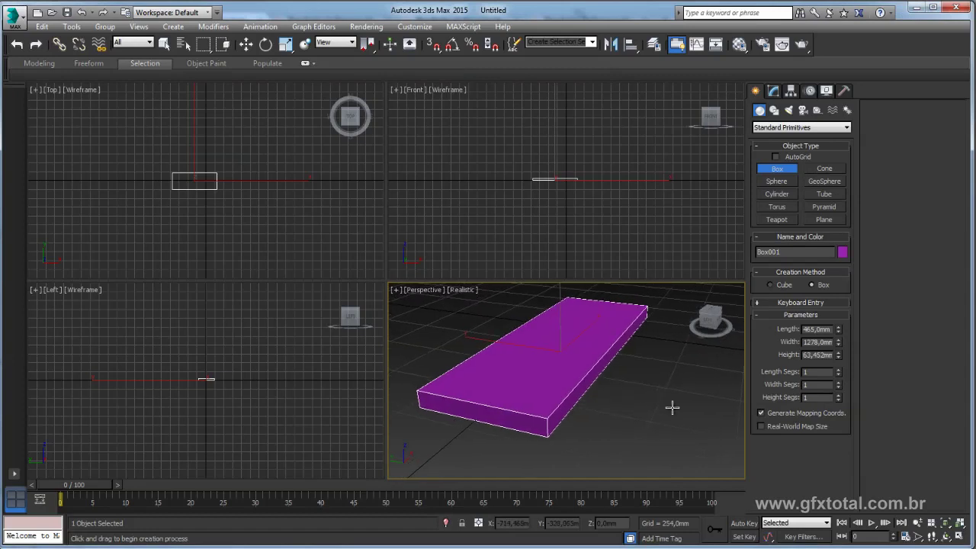
Set the box Height to 10 mm and orbit to inspect the 465 × 1278 × 10 panel.
{"action": "left_click_drag", "start_coordinate": [826, 356], "coordinate": [786, 359]}
{"action": "type", "text": "10"}
{"action": "key", "text": "Return"}
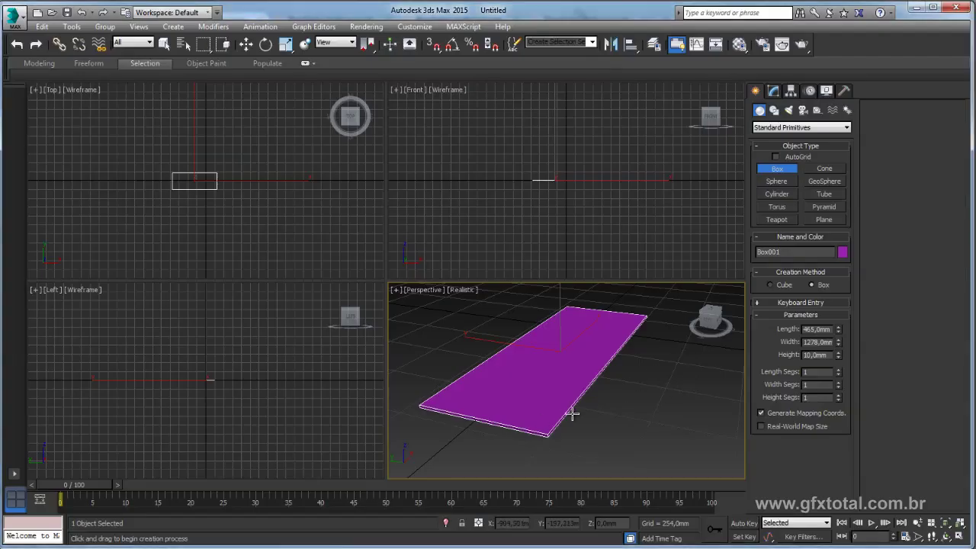
{"action": "mouse_move", "coordinate": [571, 414]}
{"action": "middle_mouse_down", "text": "alt"}
{"action": "mouse_move", "coordinate": [617, 397]}
{"action": "mouse_move", "coordinate": [609, 421]}
{"action": "mouse_move", "coordinate": [569, 399]}
{"action": "mouse_move", "coordinate": [613, 375]}
{"action": "middle_mouse_up", "text": "alt"}
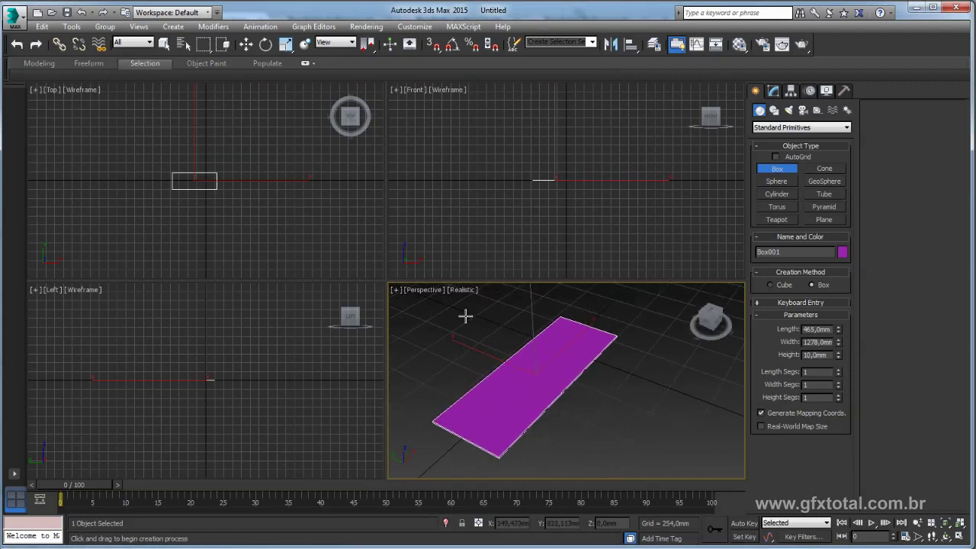
{"action": "middle_click_drag", "start_coordinate": [616, 423], "coordinate": [635, 403], "text": "alt"}
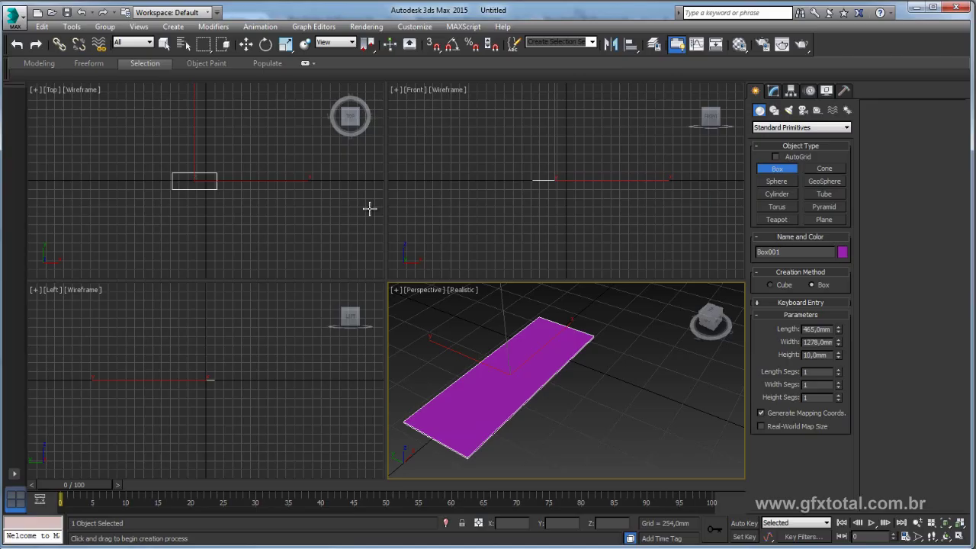
{"action": "mouse_move", "coordinate": [587, 311]}
{"action": "middle_mouse_down", "text": "alt"}
{"action": "mouse_move", "coordinate": [593, 331]}
{"action": "mouse_move", "coordinate": [612, 333]}
{"action": "middle_mouse_up", "text": "alt"}
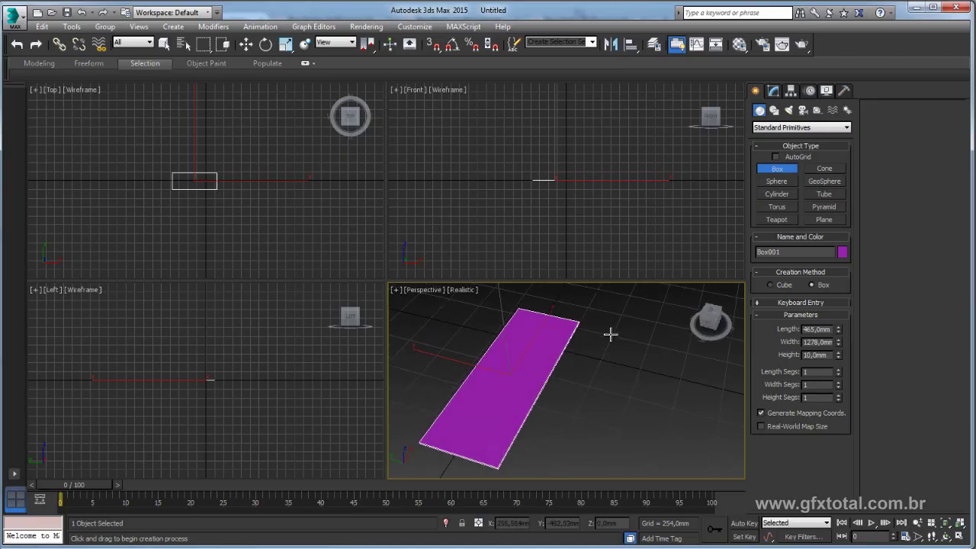
In a maximized Perspective view, draw a rectangle of about 465 × 1383 mm beside the purple panel.
{"action": "left_click", "coordinate": [966, 538]}
{"action": "left_click", "coordinate": [774, 110]}
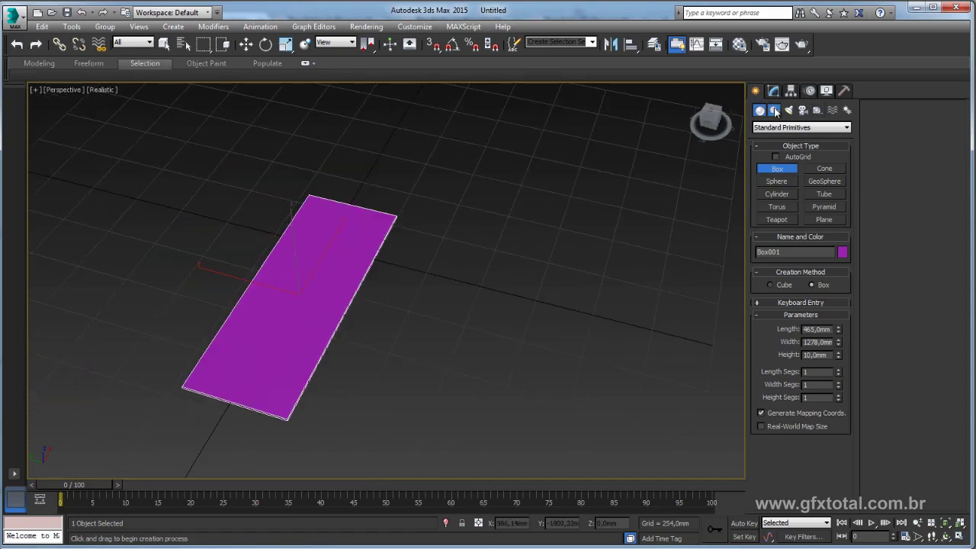
{"action": "scroll", "coordinate": [534, 256], "scroll_direction": "down", "scroll_amount": 2}
{"action": "left_click", "coordinate": [826, 179]}
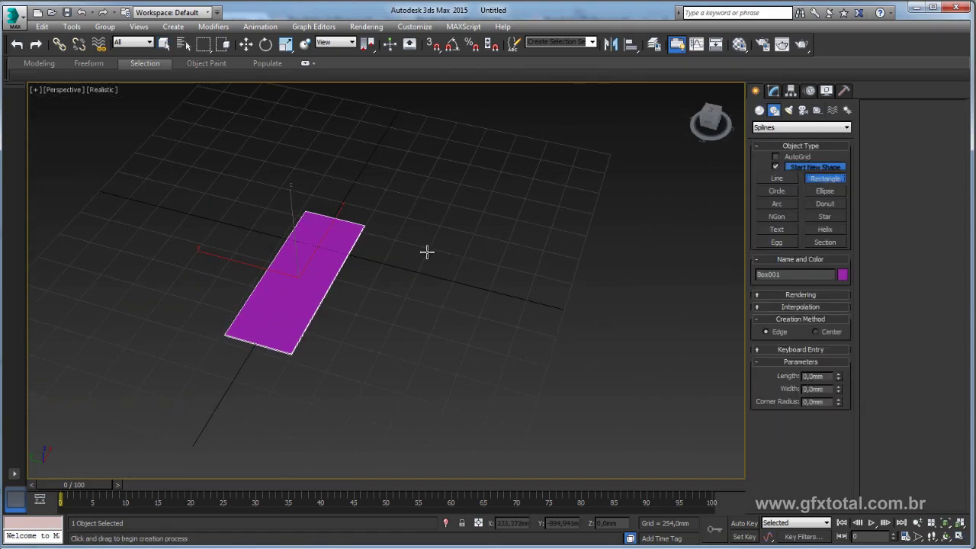
{"action": "mouse_move", "coordinate": [404, 239]}
{"action": "left_mouse_down"}
{"action": "mouse_move", "coordinate": [402, 405]}
{"action": "mouse_move", "coordinate": [405, 379]}
{"action": "left_mouse_up"}
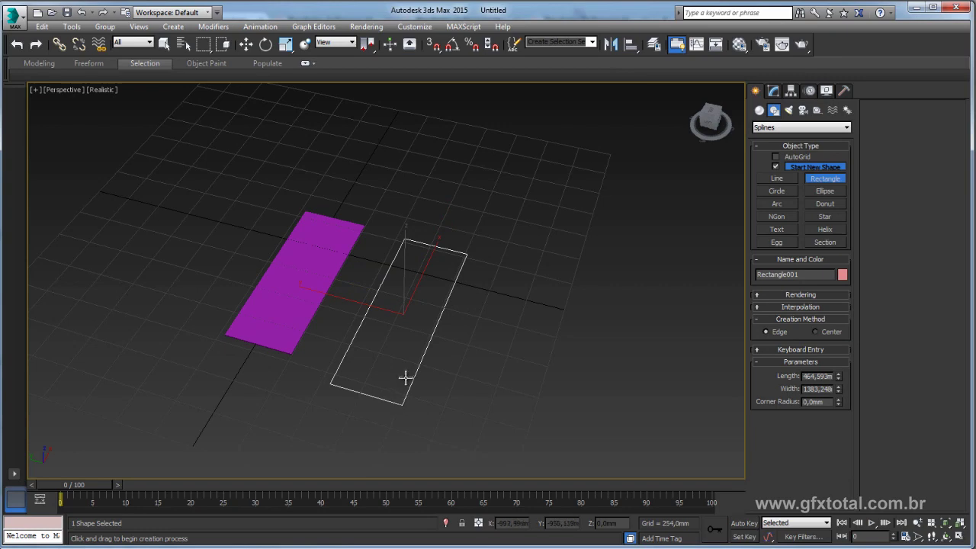
{"action": "right_click", "coordinate": [405, 379]}
{"action": "middle_click_drag", "start_coordinate": [427, 379], "coordinate": [435, 336], "text": "alt"}
{"action": "left_click", "coordinate": [774, 90]}
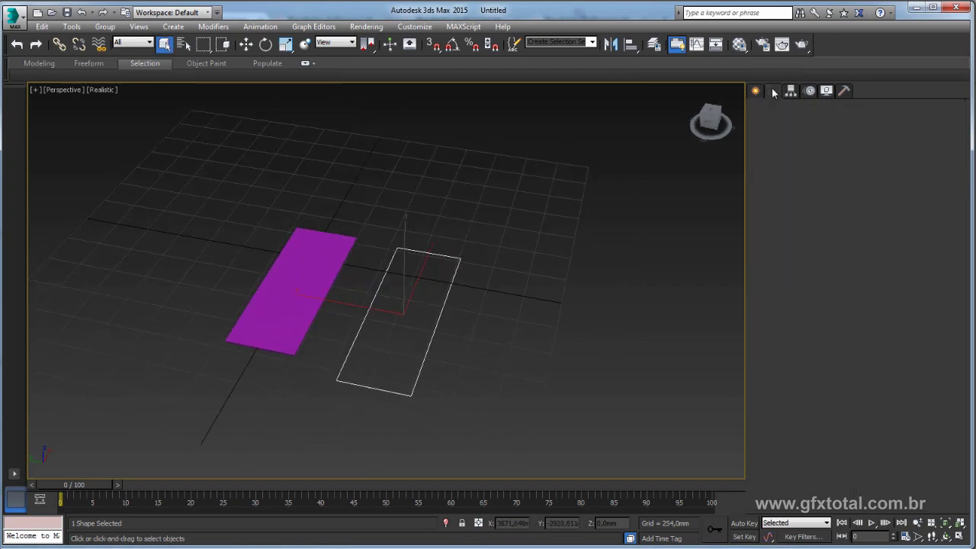
{"action": "middle_click_drag", "start_coordinate": [497, 286], "coordinate": [478, 180], "text": "alt"}
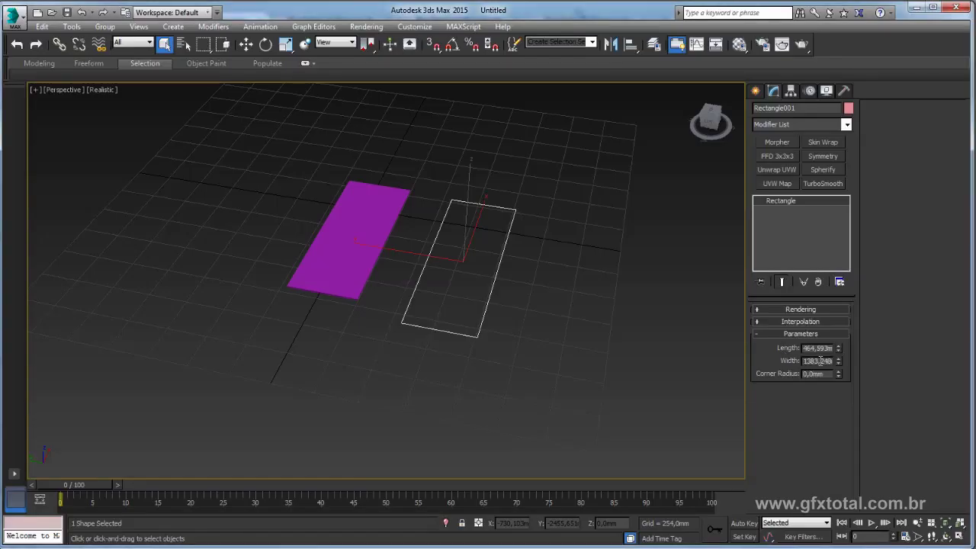
{"action": "double_click", "coordinate": [820, 361]}
Set the rectangle's Width to 1278 mm and its Length to 465 mm.
{"action": "type", "text": "1278"}
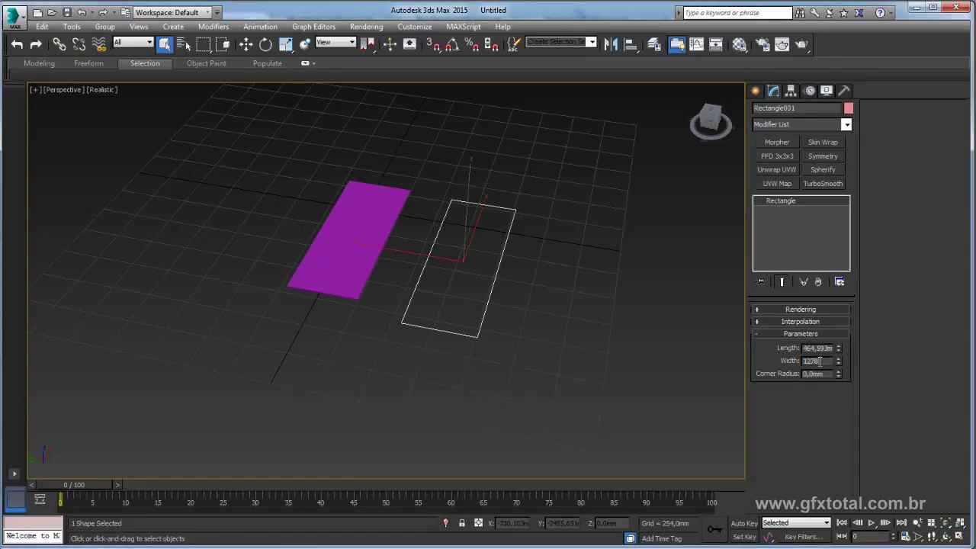
{"action": "key", "text": "Return"}
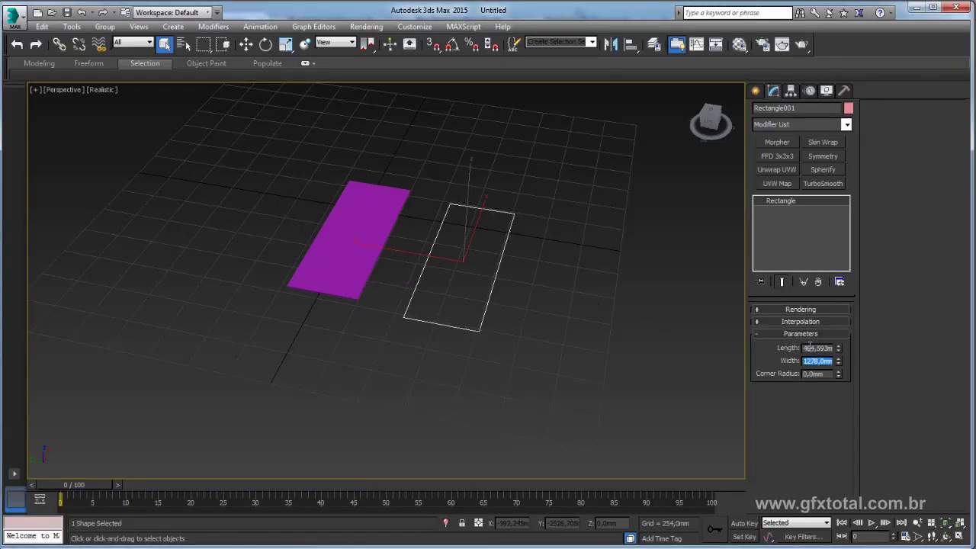
{"action": "double_click", "coordinate": [814, 347]}
{"action": "type", "text": "465"}
{"action": "key", "text": "Return"}
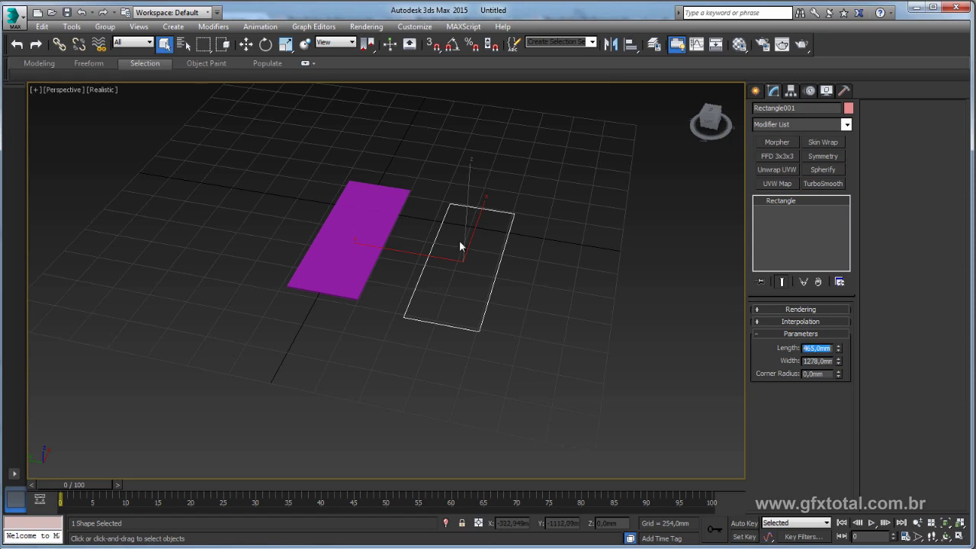
{"action": "mouse_move", "coordinate": [461, 245]}
{"action": "middle_mouse_down", "text": "alt"}
{"action": "mouse_move", "coordinate": [535, 257]}
{"action": "mouse_move", "coordinate": [540, 302]}
{"action": "middle_mouse_up", "text": "alt"}
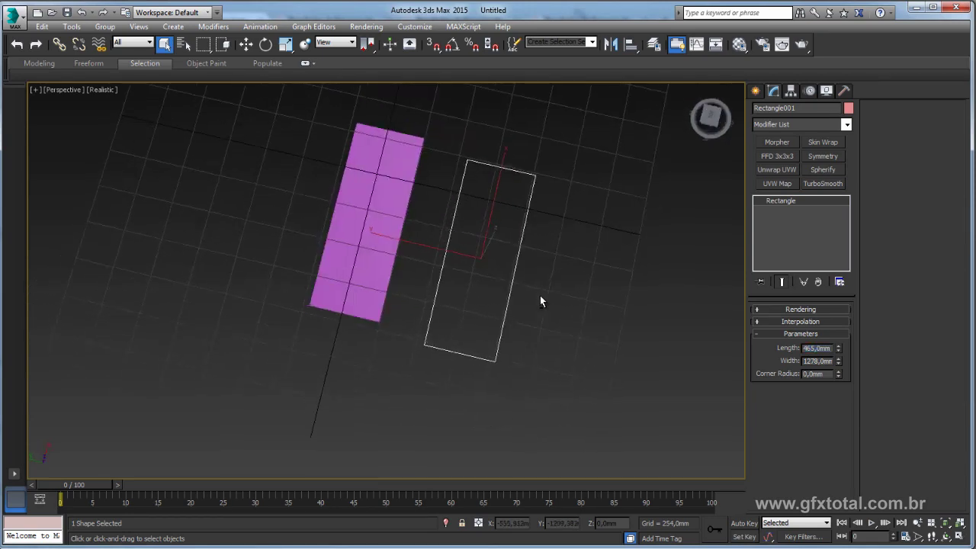
{"action": "scroll", "coordinate": [519, 283], "scroll_direction": "up", "scroll_amount": 3}
Move the rectangle so it sits alongside the purple panel.
{"action": "key", "text": "w"}
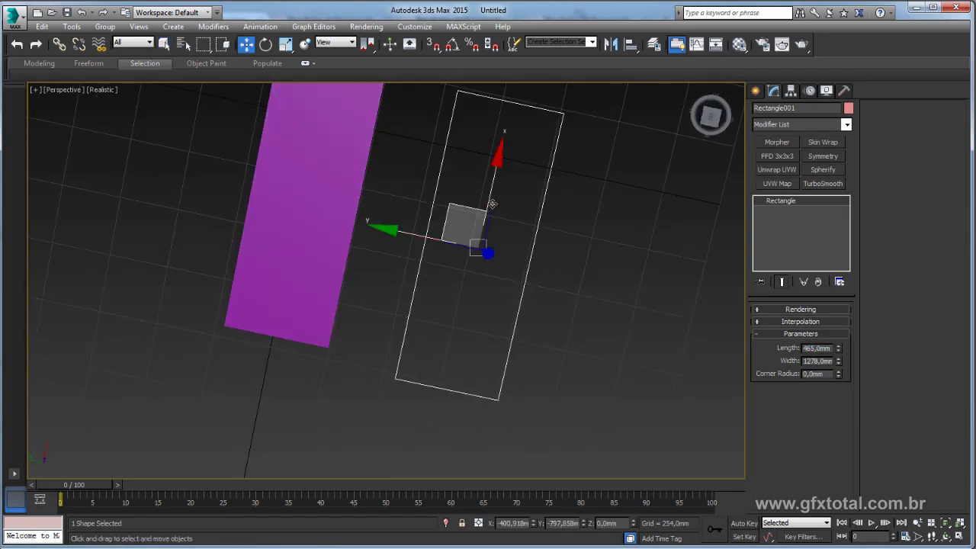
{"action": "left_click_drag", "start_coordinate": [492, 204], "coordinate": [403, 175]}
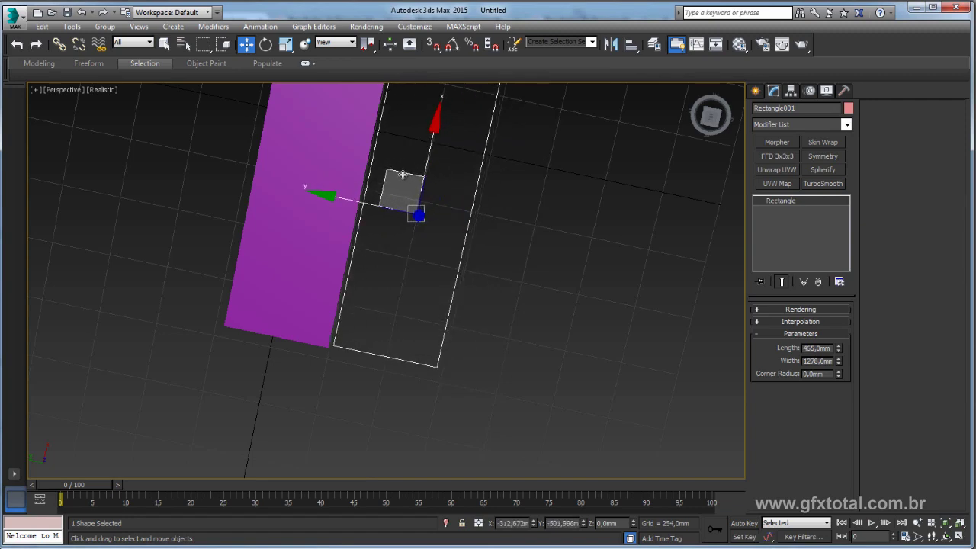
{"action": "mouse_move", "coordinate": [403, 174]}
{"action": "middle_mouse_down", "text": "alt"}
{"action": "mouse_move", "coordinate": [438, 185]}
{"action": "mouse_move", "coordinate": [455, 244]}
{"action": "mouse_move", "coordinate": [438, 234]}
{"action": "mouse_move", "coordinate": [477, 266]}
{"action": "mouse_move", "coordinate": [458, 216]}
{"action": "mouse_move", "coordinate": [457, 263]}
{"action": "middle_mouse_up", "text": "alt"}
{"action": "left_click_drag", "start_coordinate": [371, 285], "coordinate": [424, 287]}
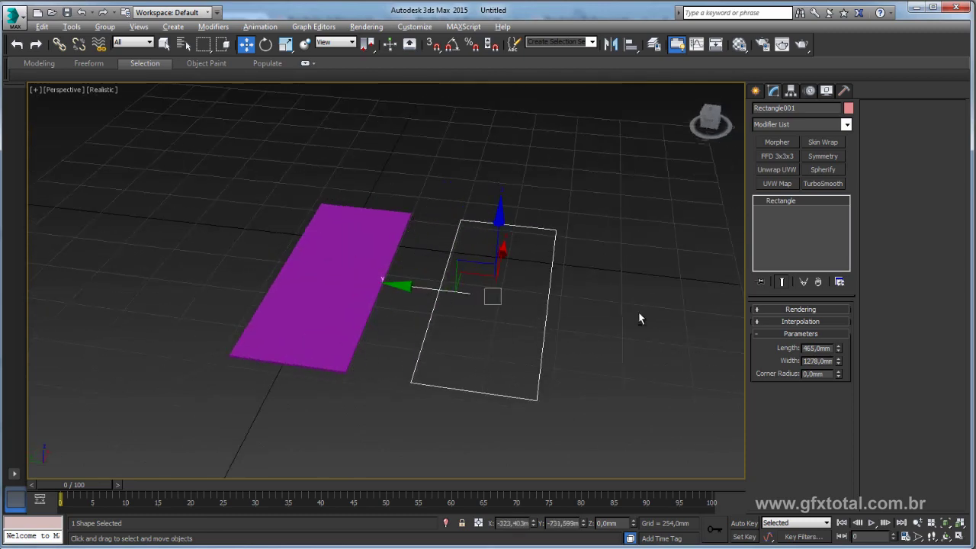
{"action": "middle_click_drag", "start_coordinate": [638, 321], "coordinate": [761, 201], "text": "alt"}
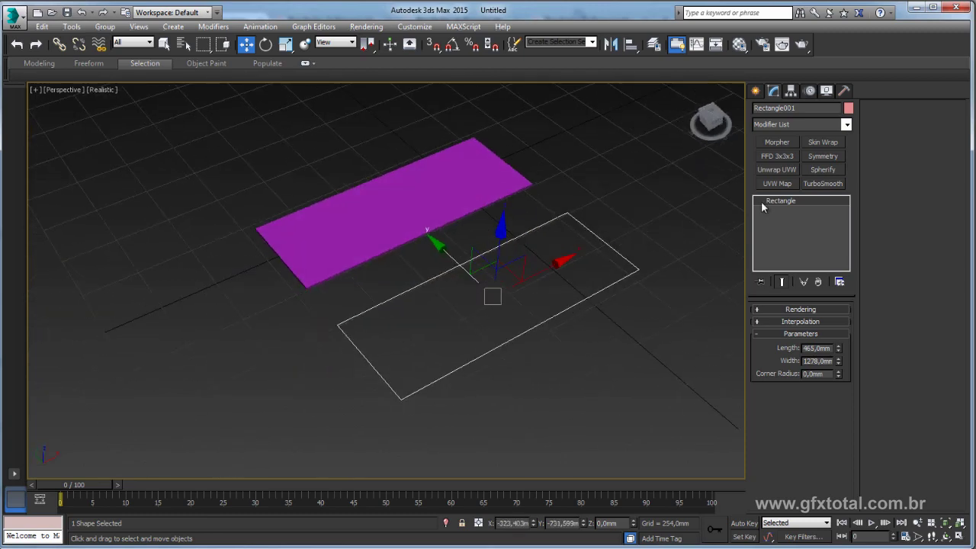
Apply an Extrude modifier of 10 mm to the rectangle, making a pink panel.
{"action": "left_click", "coordinate": [848, 127]}
{"action": "left_click_drag", "start_coordinate": [848, 176], "coordinate": [852, 233]}
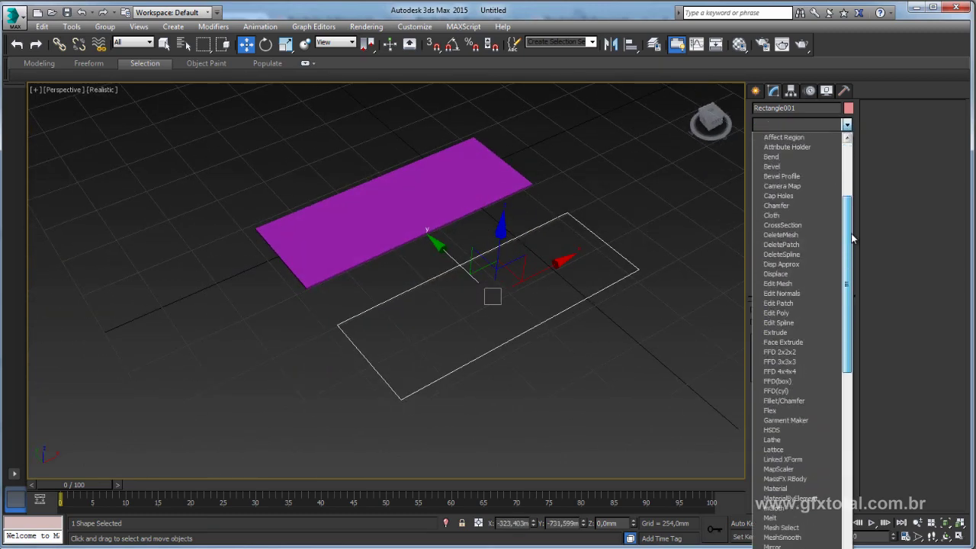
{"action": "left_click", "coordinate": [798, 325]}
{"action": "middle_click_drag", "start_coordinate": [626, 328], "coordinate": [656, 313], "text": "alt"}
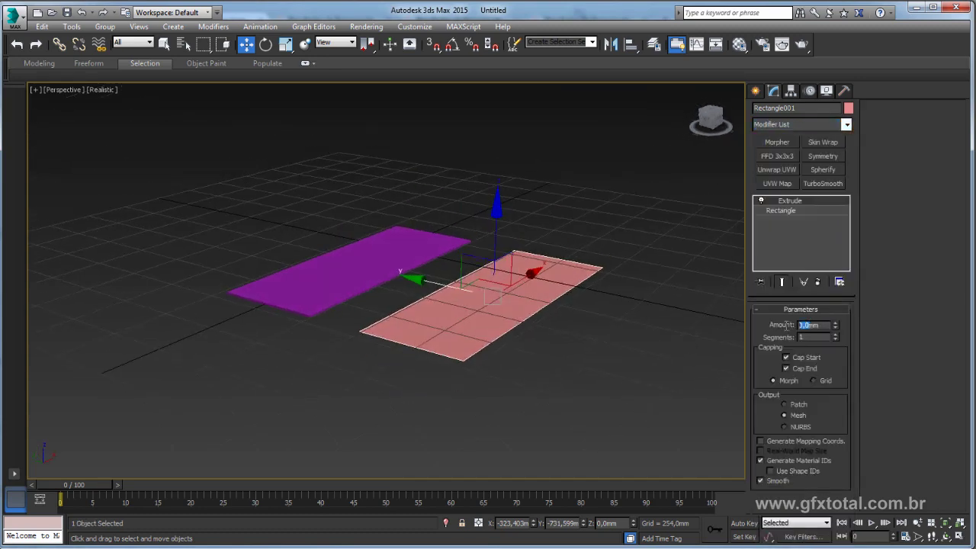
{"action": "type", "text": "10"}
{"action": "key", "text": "Return"}
{"action": "scroll", "coordinate": [497, 316], "scroll_direction": "up", "scroll_amount": 3}
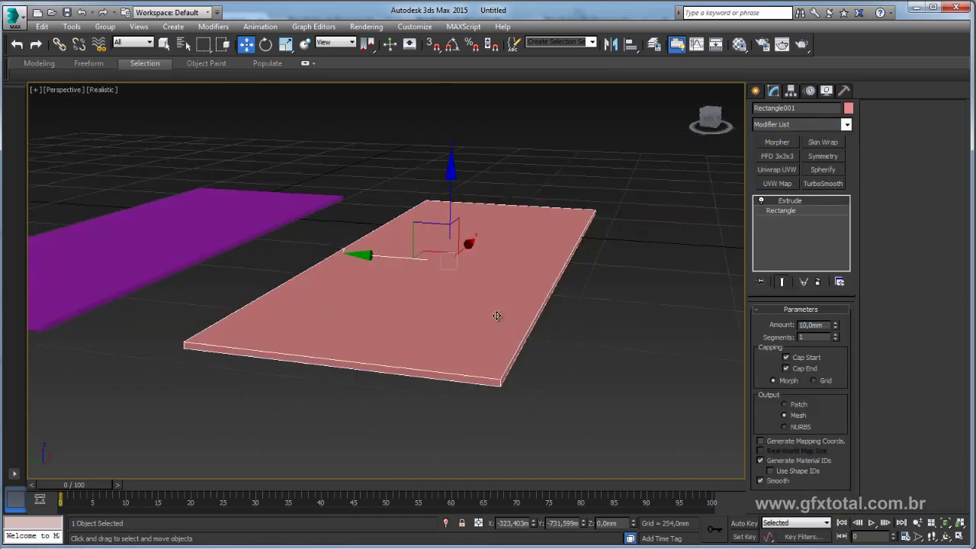
{"action": "middle_click_drag", "start_coordinate": [497, 316], "coordinate": [553, 313], "text": "alt"}
Nudge the pink panel beside the purple one and switch off its Extrude modifier.
{"action": "mouse_move", "coordinate": [412, 265]}
{"action": "left_mouse_down"}
{"action": "mouse_move", "coordinate": [270, 266]}
{"action": "mouse_move", "coordinate": [412, 265]}
{"action": "left_mouse_up"}
{"action": "middle_click_drag", "start_coordinate": [412, 264], "coordinate": [405, 330], "text": "alt"}
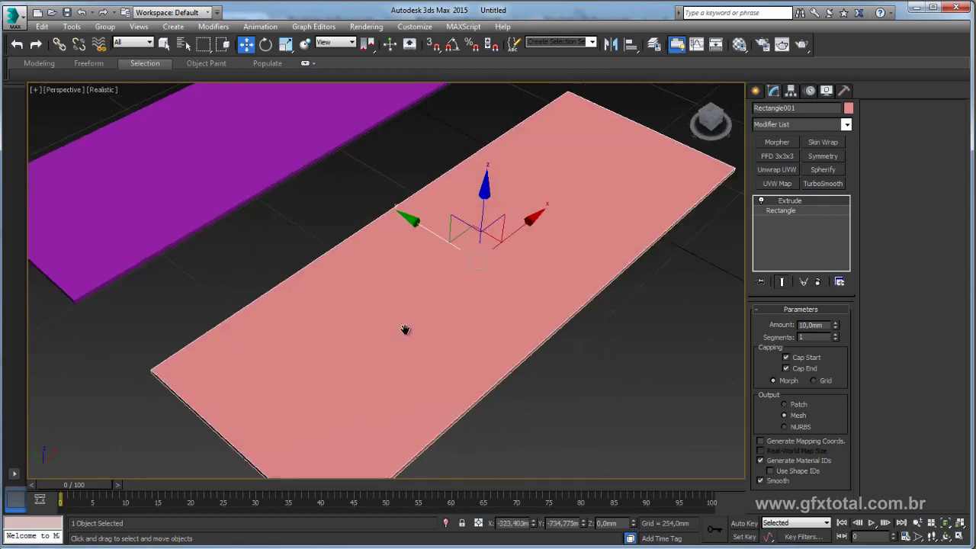
{"action": "scroll", "coordinate": [405, 330], "scroll_direction": "down", "scroll_amount": 3}
{"action": "middle_click_drag", "start_coordinate": [499, 285], "coordinate": [442, 218], "text": "alt"}
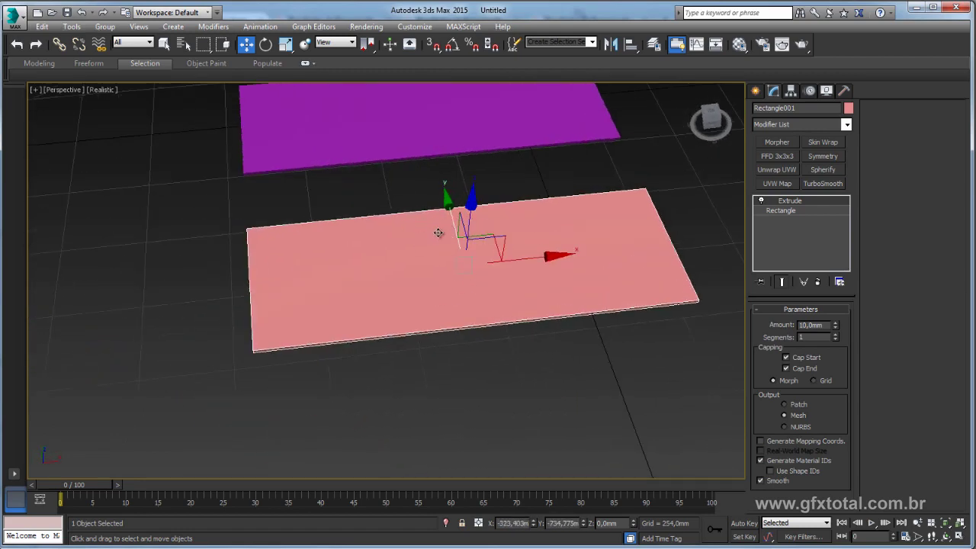
{"action": "left_click", "coordinate": [780, 210]}
{"action": "middle_click_drag", "start_coordinate": [534, 259], "coordinate": [633, 254], "text": "alt"}
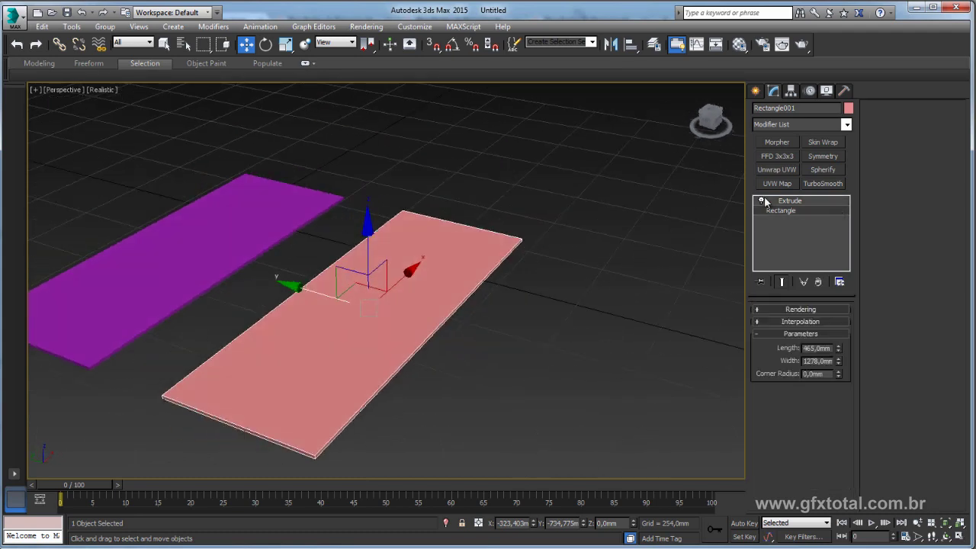
{"action": "left_click", "coordinate": [762, 201]}
Convert the rectangle to an Editable Spline and draw a small circle inside it.
{"action": "right_click", "coordinate": [420, 253]}
{"action": "mouse_move", "coordinate": [479, 376]}
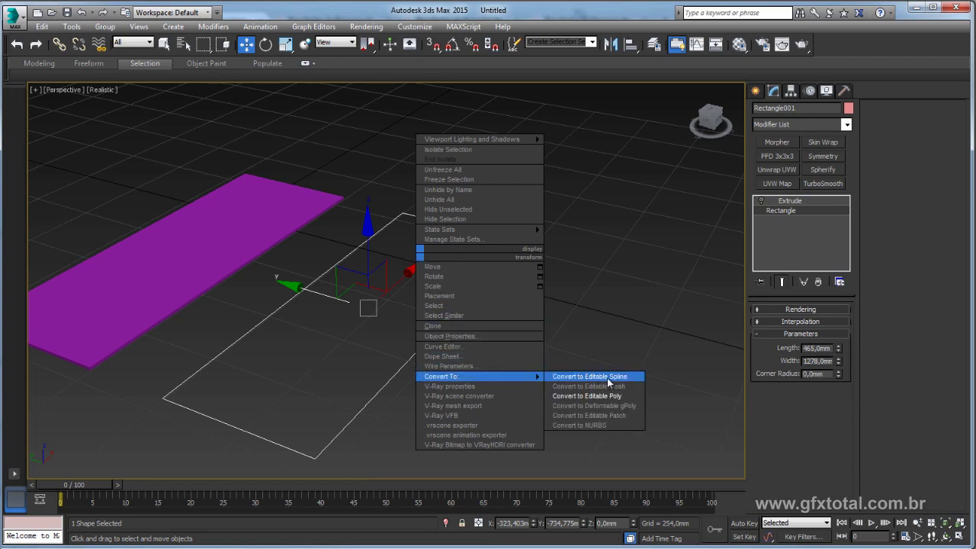
{"action": "left_click", "coordinate": [604, 377]}
{"action": "middle_click_drag", "start_coordinate": [466, 329], "coordinate": [580, 282], "text": "alt"}
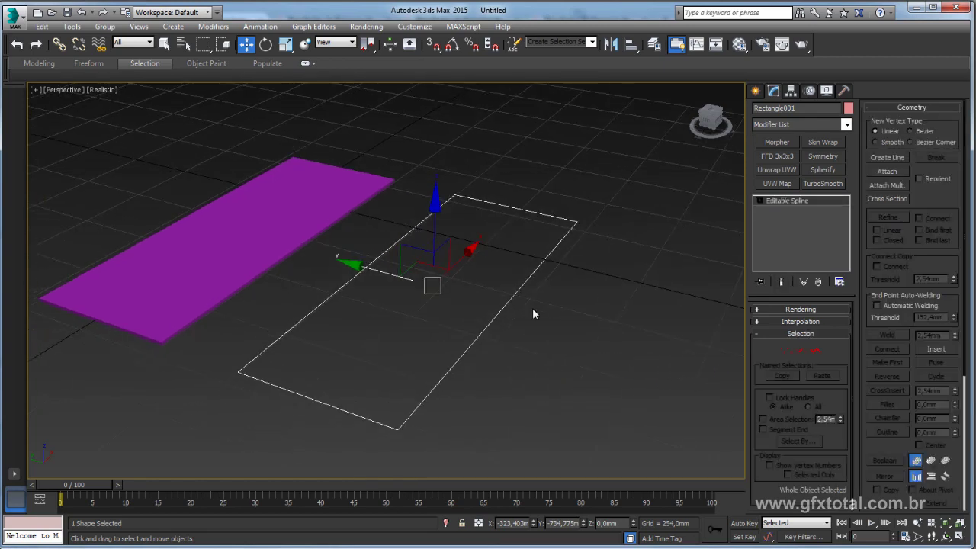
{"action": "left_click", "coordinate": [755, 91]}
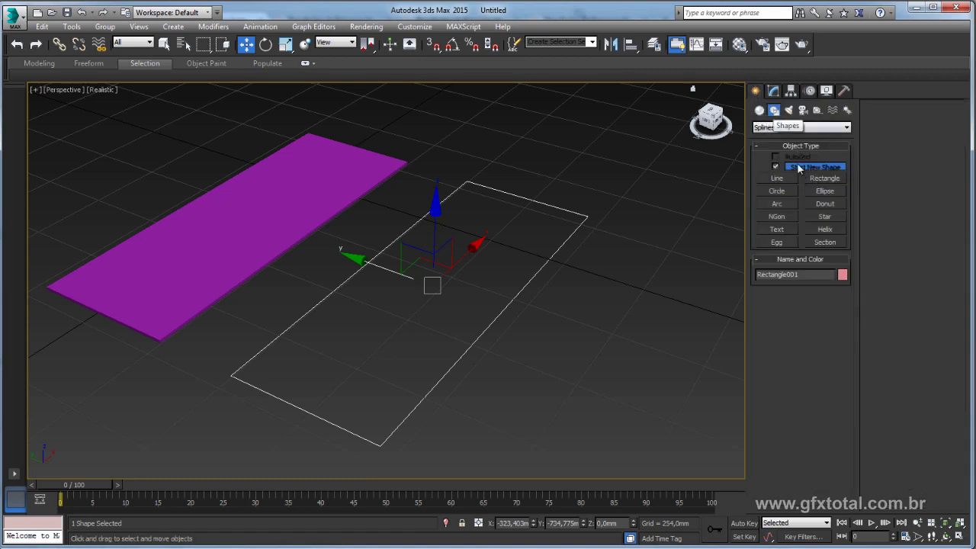
{"action": "left_click", "coordinate": [776, 191]}
{"action": "left_click_drag", "start_coordinate": [397, 267], "coordinate": [415, 269]}
{"action": "key", "text": "w"}
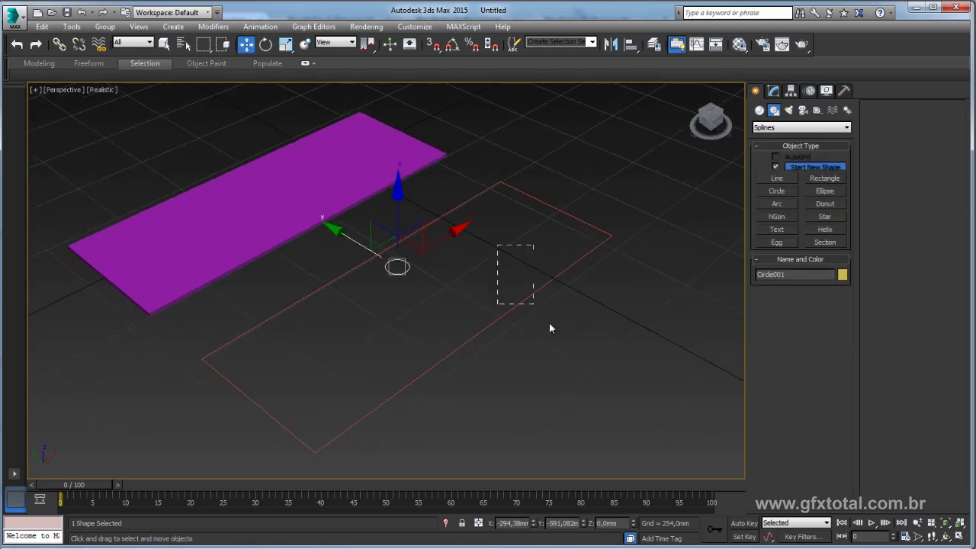
Attach the circle to the rectangle spline.
{"action": "left_click_drag", "start_coordinate": [497, 244], "coordinate": [549, 323]}
{"action": "middle_click_drag", "start_coordinate": [590, 319], "coordinate": [740, 244], "text": "alt"}
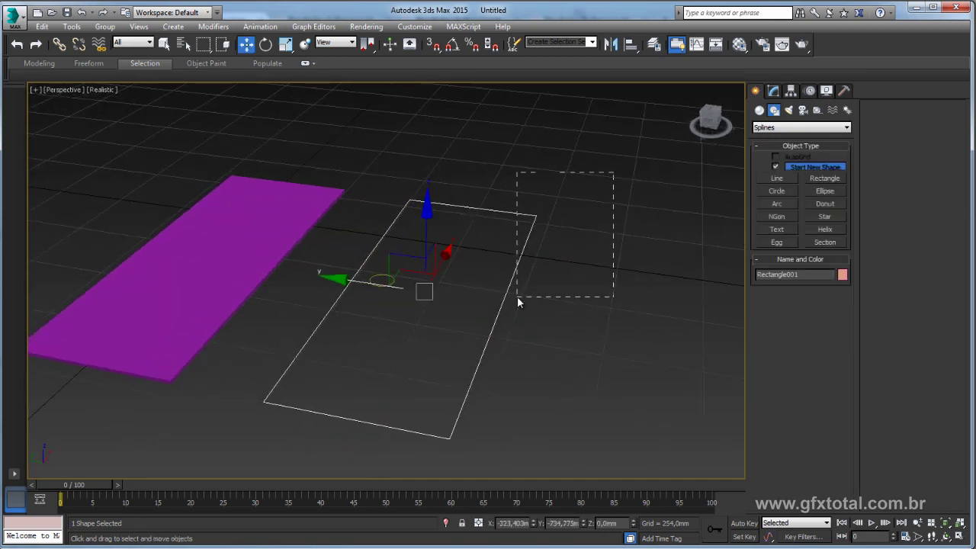
{"action": "left_click", "coordinate": [773, 91]}
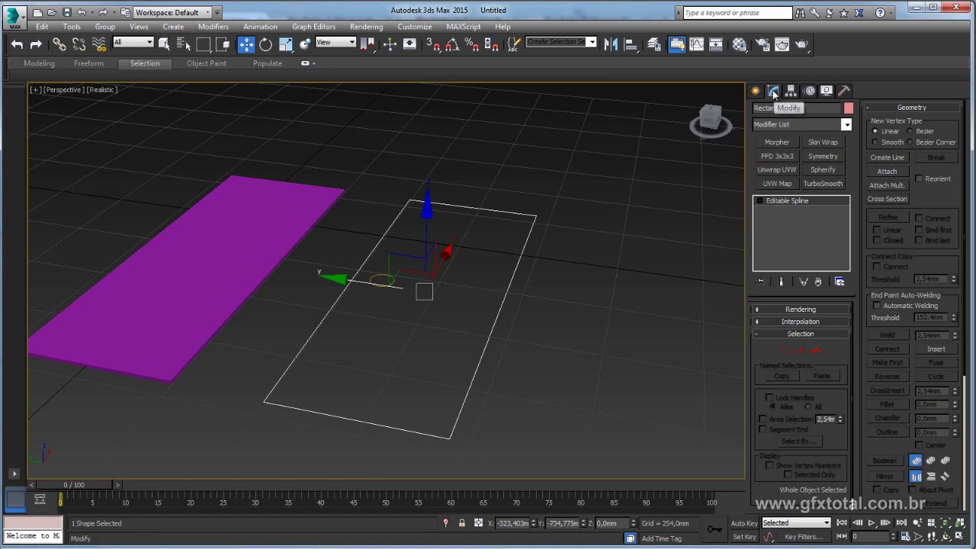
{"action": "left_click", "coordinate": [886, 173]}
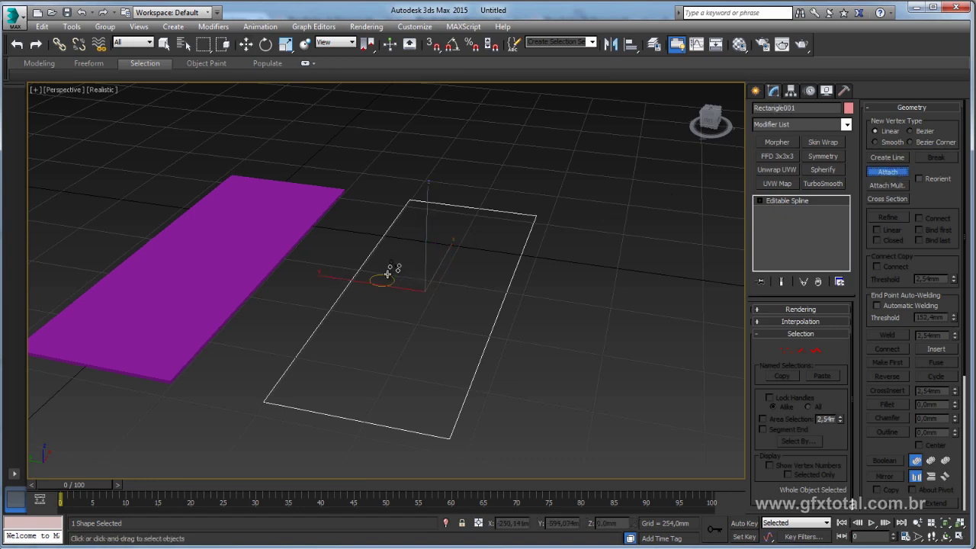
{"action": "right_click", "coordinate": [460, 340]}
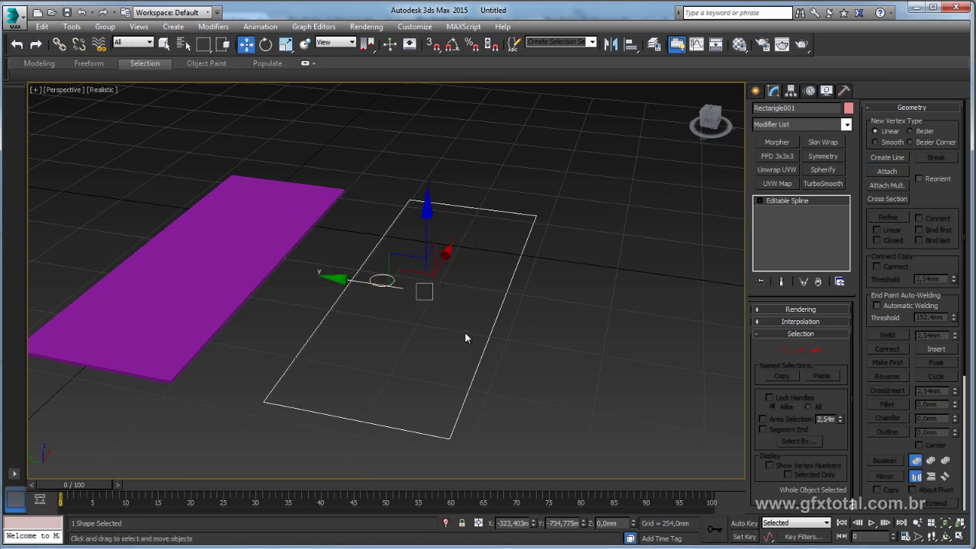
Rotate the combined rectangle-and-circle shape to a new tilt.
{"action": "key", "text": "d"}
{"action": "key", "text": "f"}
{"action": "key", "text": "p"}
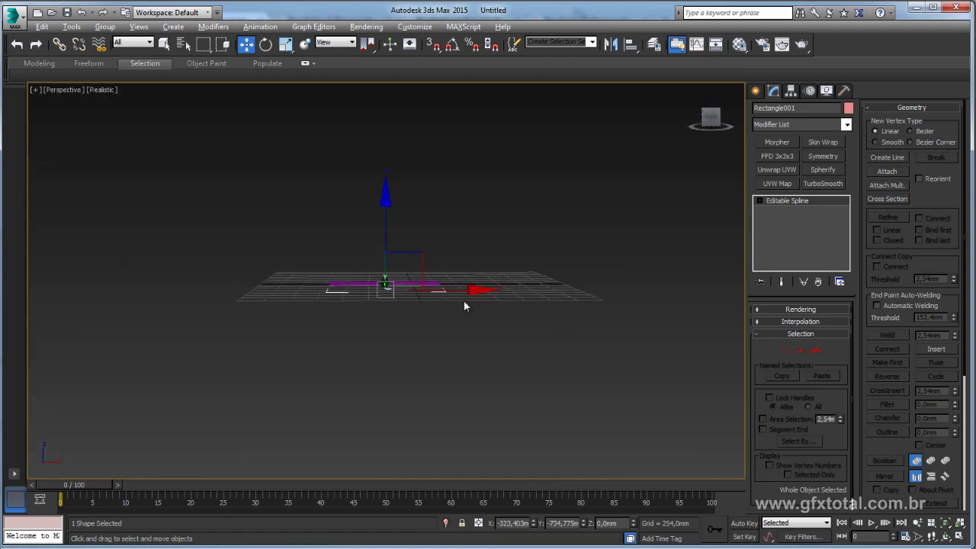
{"action": "key", "text": "r"}
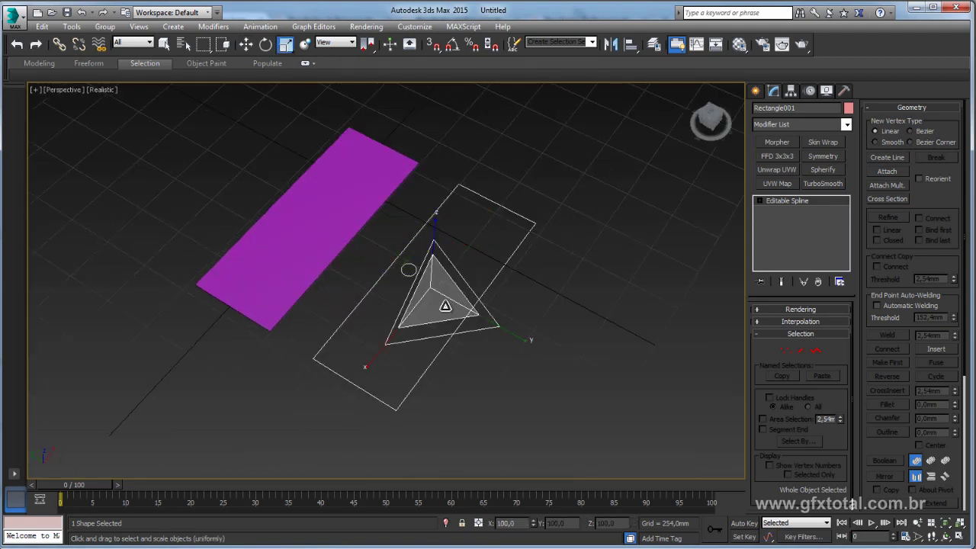
{"action": "key", "text": "e"}
{"action": "mouse_move", "coordinate": [449, 284]}
{"action": "left_mouse_down"}
{"action": "mouse_move", "coordinate": [526, 275]}
{"action": "mouse_move", "coordinate": [555, 355]}
{"action": "left_mouse_up"}
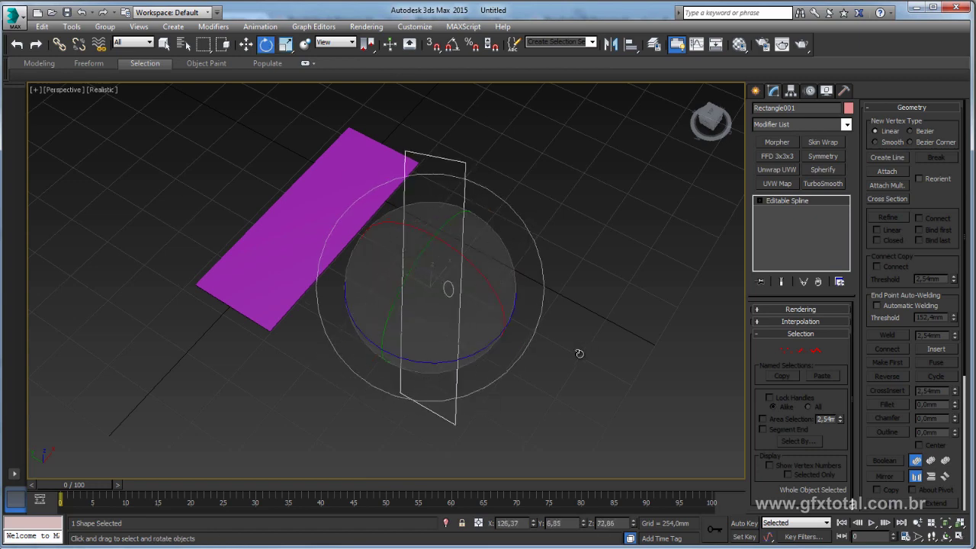
{"action": "middle_click_drag", "start_coordinate": [553, 353], "coordinate": [333, 285], "text": "alt"}
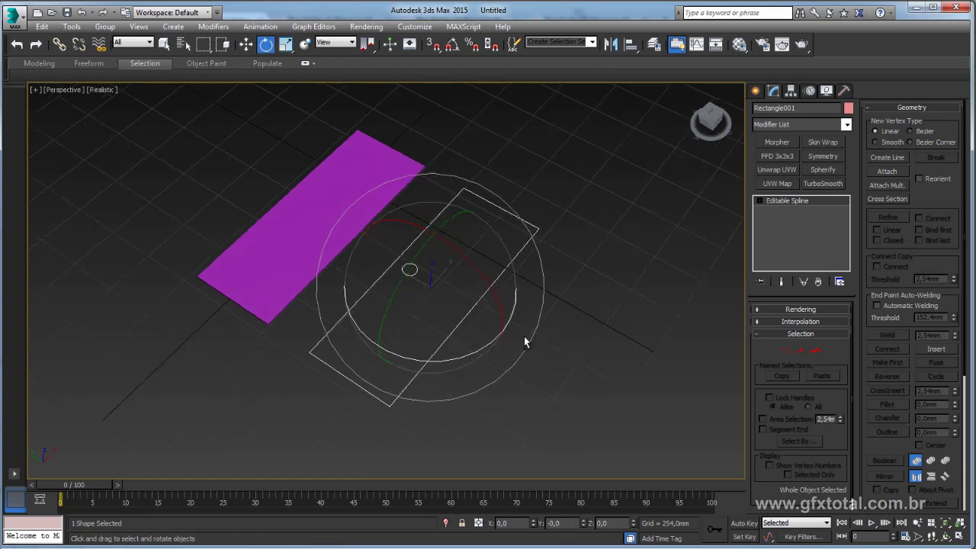
{"action": "left_click_drag", "start_coordinate": [333, 285], "coordinate": [405, 273]}
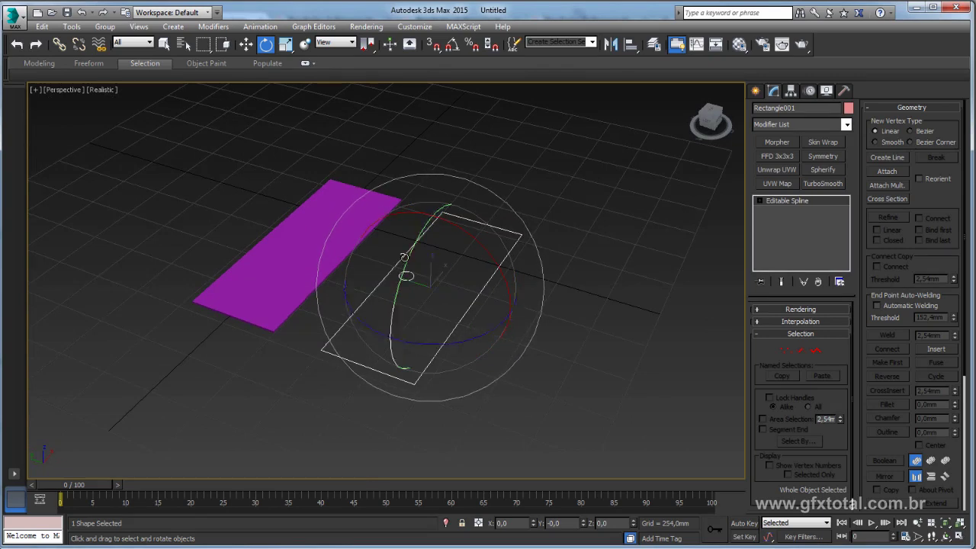
{"action": "middle_click_drag", "start_coordinate": [405, 273], "coordinate": [404, 258]}
{"action": "left_click_drag", "start_coordinate": [404, 259], "coordinate": [406, 256]}
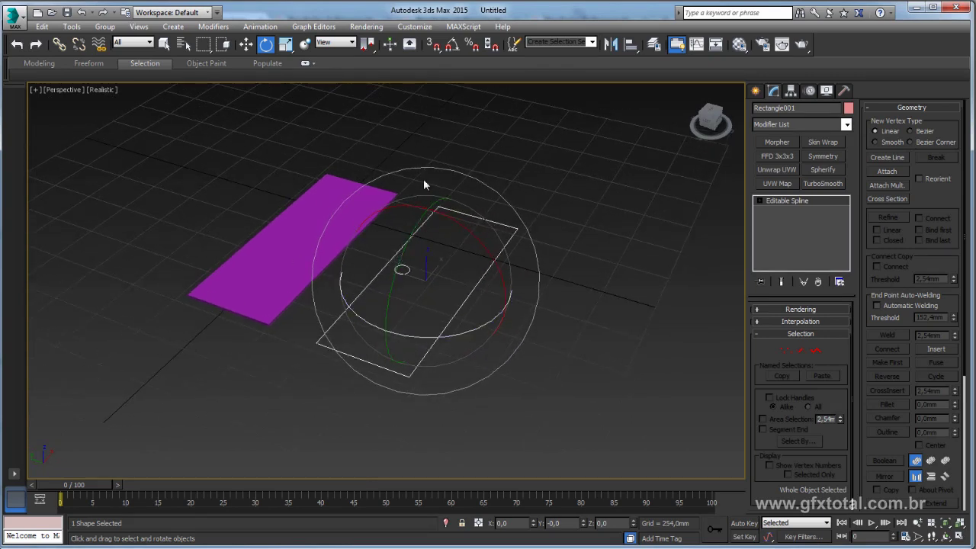
{"action": "left_click", "coordinate": [845, 124]}
Apply an Extrude modifier to the rectangle-and-circle shape.
{"action": "scroll", "coordinate": [809, 236], "scroll_direction": "down", "scroll_amount": 2}
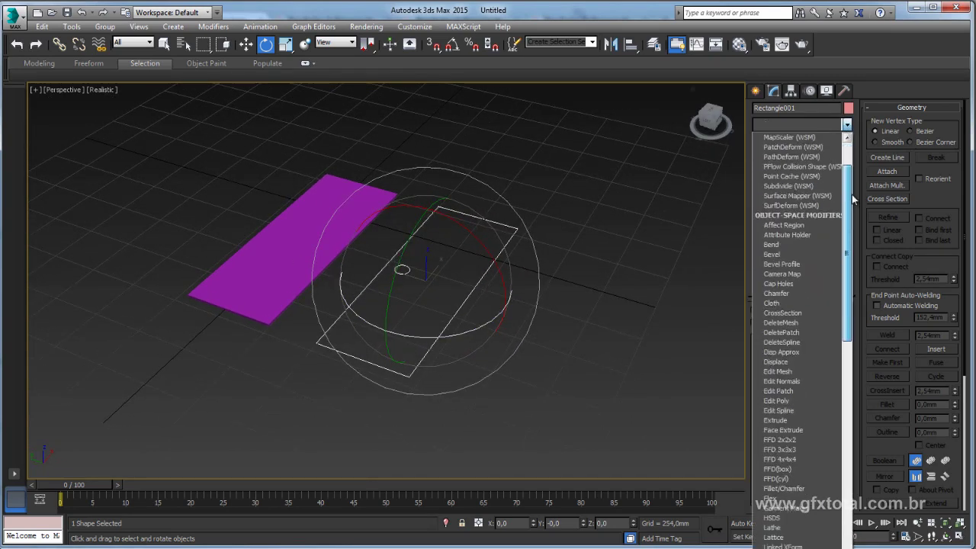
{"action": "left_click", "coordinate": [775, 400]}
{"action": "scroll", "coordinate": [573, 322], "scroll_direction": "up", "scroll_amount": 2}
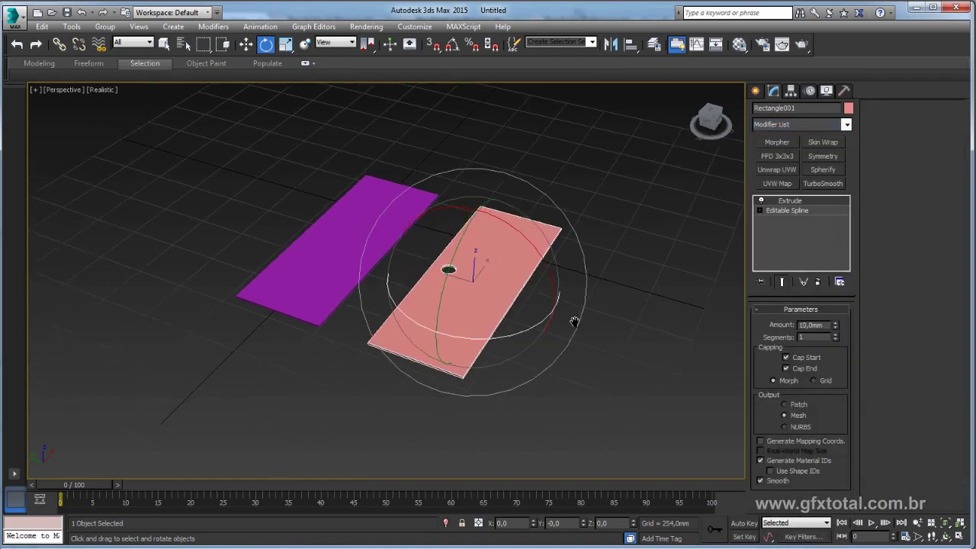
{"action": "scroll", "coordinate": [565, 319], "scroll_direction": "up", "scroll_amount": 2}
{"action": "scroll", "coordinate": [540, 311], "scroll_direction": "up", "scroll_amount": 2}
{"action": "mouse_move", "coordinate": [540, 311]}
{"action": "middle_mouse_down", "text": "alt"}
{"action": "mouse_move", "coordinate": [493, 355]}
{"action": "mouse_move", "coordinate": [447, 285]}
{"action": "mouse_move", "coordinate": [624, 206]}
{"action": "mouse_move", "coordinate": [340, 252]}
{"action": "middle_mouse_up", "text": "alt"}
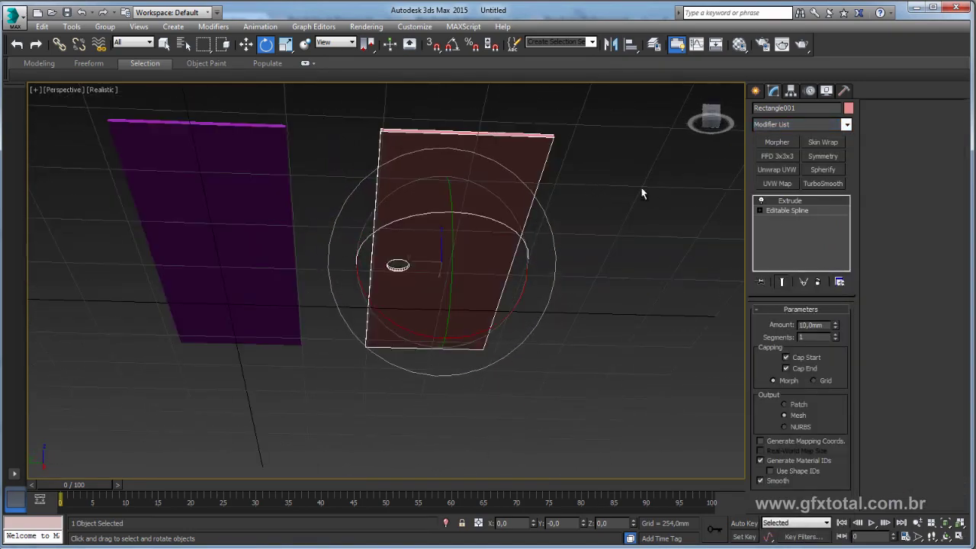
{"action": "middle_click_drag", "start_coordinate": [644, 195], "coordinate": [745, 215], "text": "alt"}
{"action": "middle_click_drag", "start_coordinate": [499, 218], "coordinate": [492, 238], "text": "alt"}
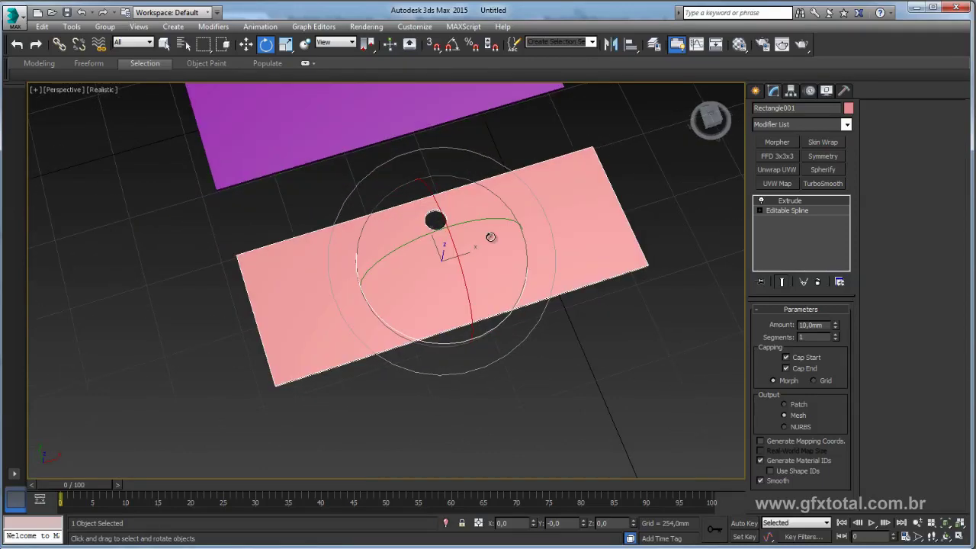
At Spline level, move the circle left and down, then show the extruded plate's end result.
{"action": "left_click", "coordinate": [759, 210]}
{"action": "left_click", "coordinate": [781, 240]}
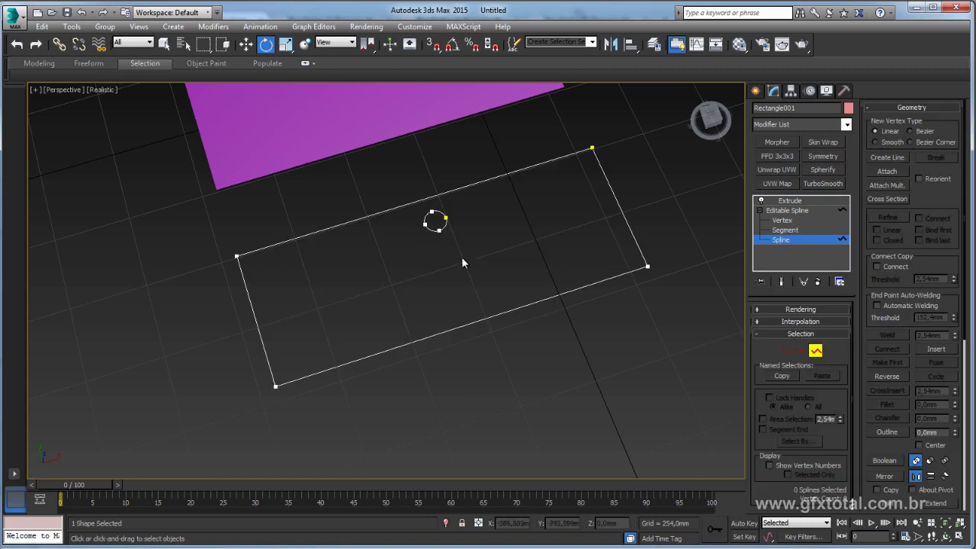
{"action": "left_click", "coordinate": [429, 229]}
{"action": "key", "text": "w"}
{"action": "middle_click_drag", "start_coordinate": [480, 242], "coordinate": [460, 237], "text": "alt"}
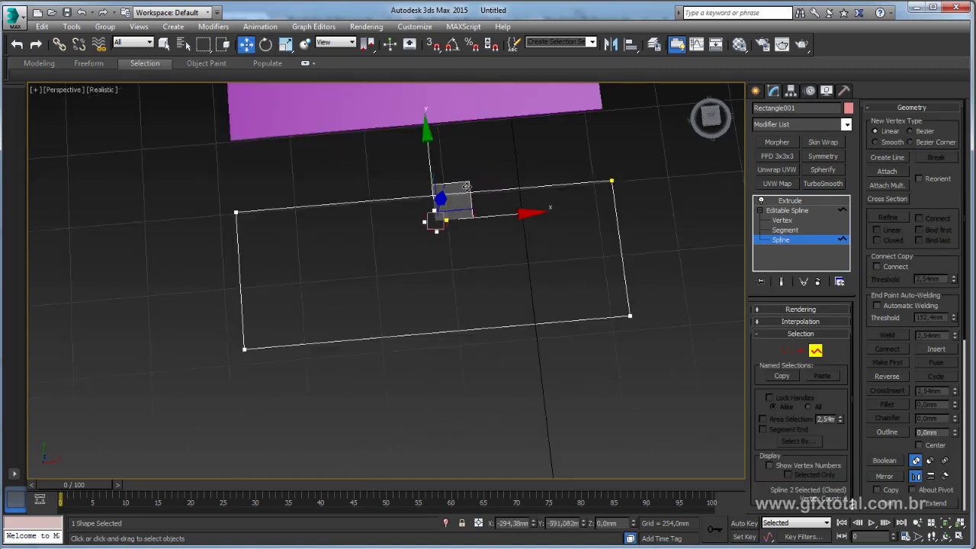
{"action": "left_click_drag", "start_coordinate": [467, 187], "coordinate": [433, 205]}
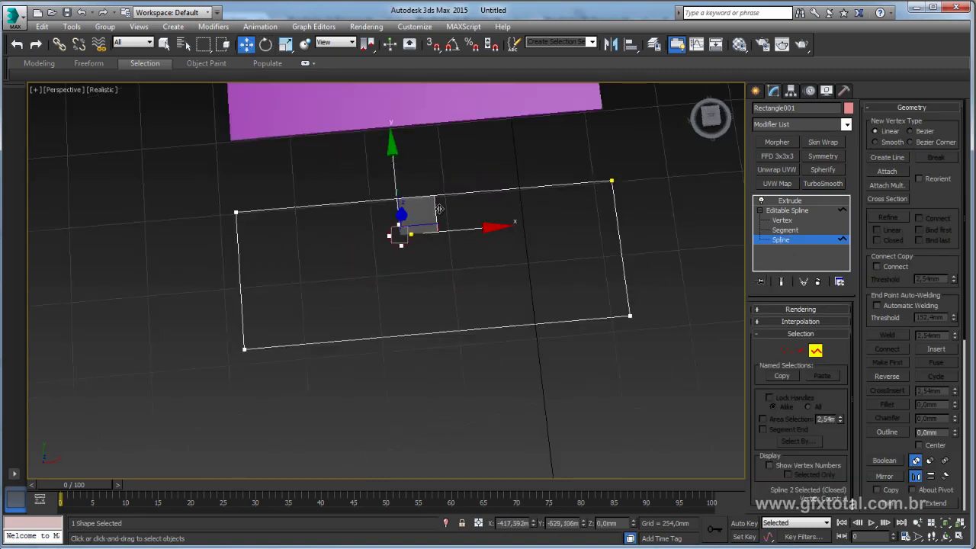
{"action": "middle_click_drag", "start_coordinate": [439, 208], "coordinate": [458, 213], "text": "alt"}
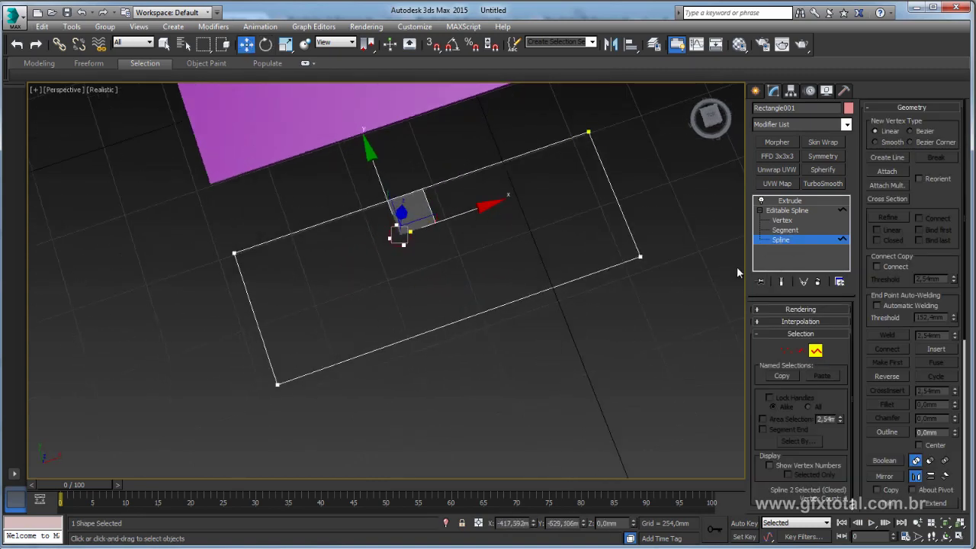
{"action": "left_click", "coordinate": [782, 284]}
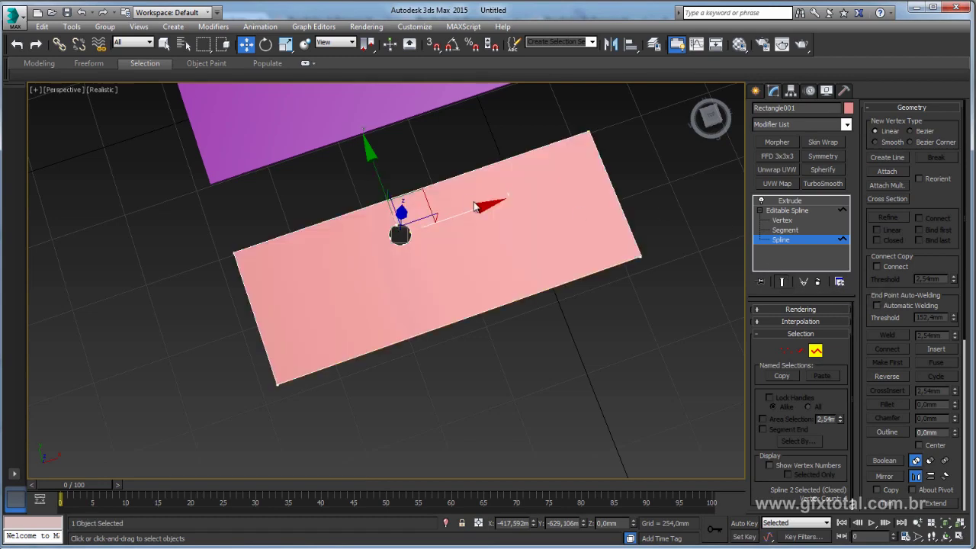
Shift the cable hole further along the plate, return to the Extrude level, and recheck the desk reference.
{"action": "mouse_move", "coordinate": [427, 196]}
{"action": "left_mouse_down"}
{"action": "mouse_move", "coordinate": [505, 190]}
{"action": "mouse_move", "coordinate": [576, 219]}
{"action": "mouse_move", "coordinate": [351, 151]}
{"action": "mouse_move", "coordinate": [386, 188]}
{"action": "mouse_move", "coordinate": [450, 175]}
{"action": "mouse_move", "coordinate": [437, 174]}
{"action": "left_mouse_up"}
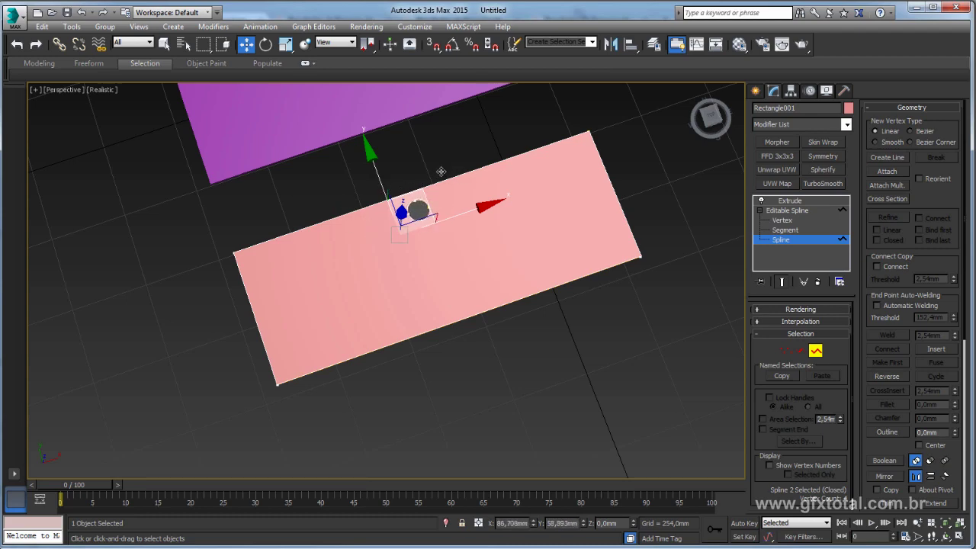
{"action": "key", "text": "r"}
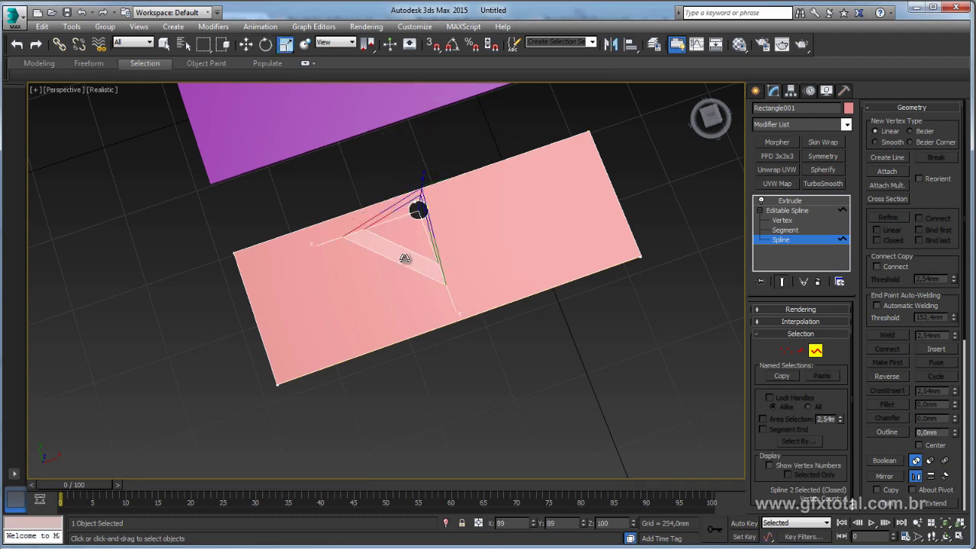
{"action": "left_click", "coordinate": [759, 213]}
{"action": "left_click", "coordinate": [760, 211]}
{"action": "left_click", "coordinate": [790, 200]}
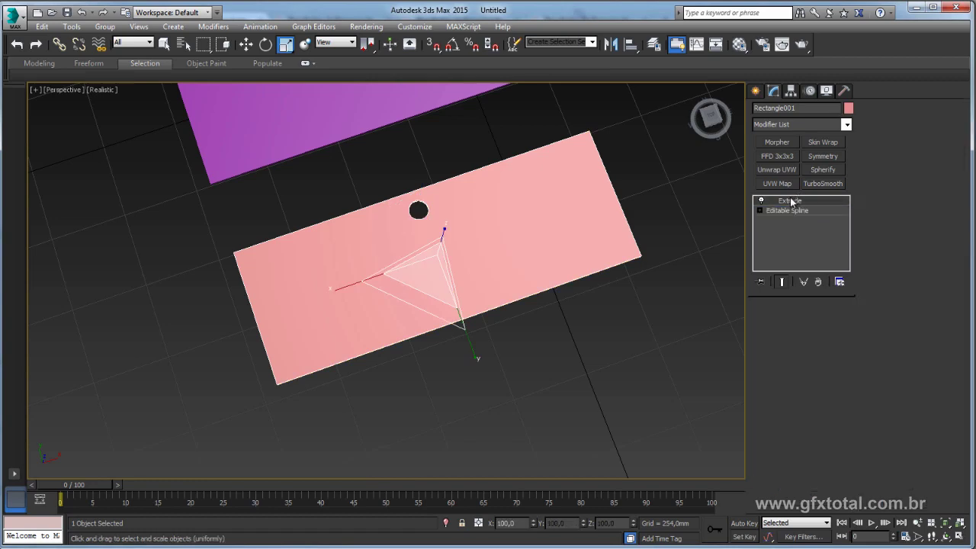
{"action": "mouse_move", "coordinate": [610, 198]}
{"action": "middle_mouse_down", "text": "alt"}
{"action": "mouse_move", "coordinate": [567, 189]}
{"action": "mouse_move", "coordinate": [543, 250]}
{"action": "middle_mouse_up", "text": "alt"}
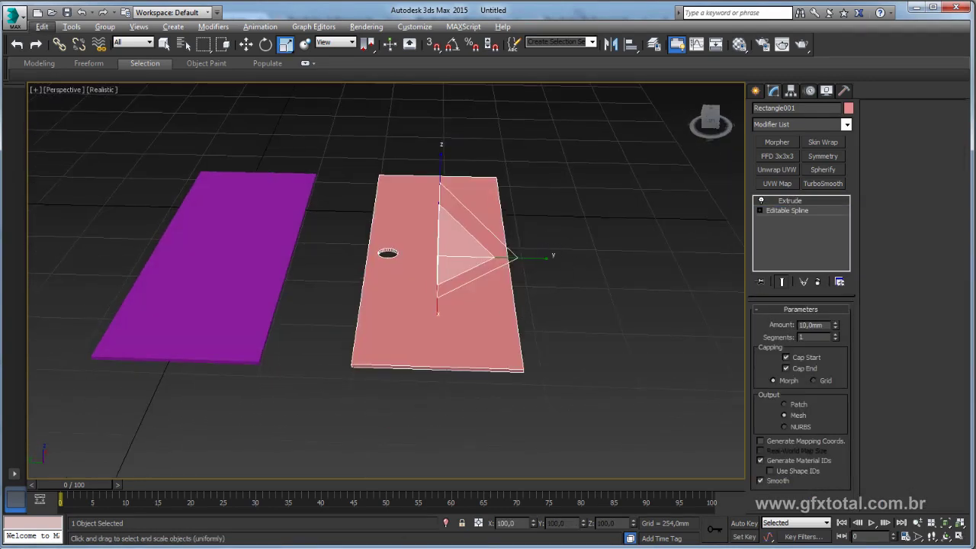
{"action": "key", "text": "alt+Tab"}
{"action": "middle_click_drag", "start_coordinate": [561, 257], "coordinate": [283, 196], "text": "alt"}
Set Box001's width to 658 mm and its length to 415 mm.
{"action": "left_click", "coordinate": [257, 232]}
{"action": "mouse_move", "coordinate": [257, 233]}
{"action": "middle_mouse_down", "text": "alt"}
{"action": "mouse_move", "coordinate": [390, 275]}
{"action": "mouse_move", "coordinate": [364, 270]}
{"action": "mouse_move", "coordinate": [736, 322]}
{"action": "middle_mouse_up", "text": "alt"}
{"action": "double_click", "coordinate": [816, 336]}
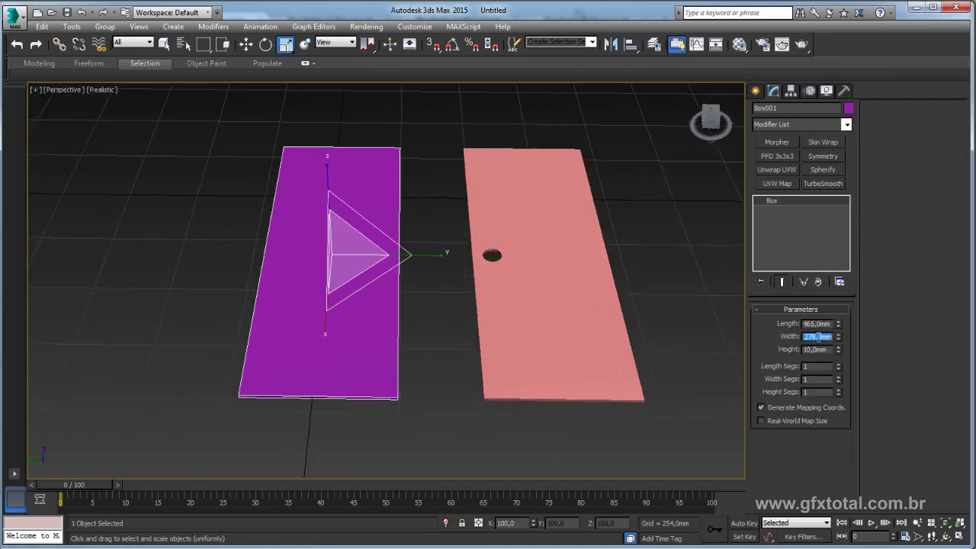
{"action": "key", "text": "Return"}
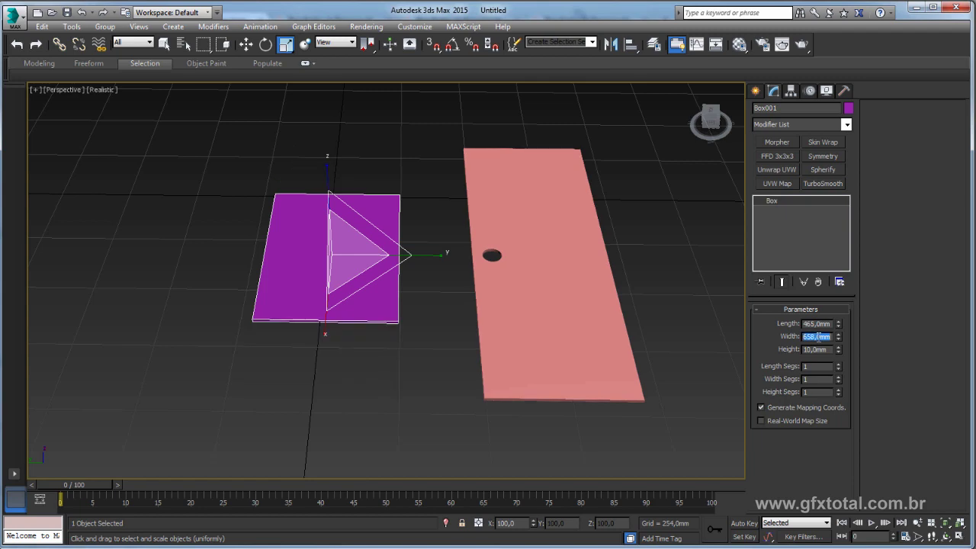
{"action": "left_click", "coordinate": [815, 325]}
{"action": "type", "text": "415"}
{"action": "key", "text": "Return"}
{"action": "middle_click_drag", "start_coordinate": [381, 161], "coordinate": [443, 174], "text": "alt"}
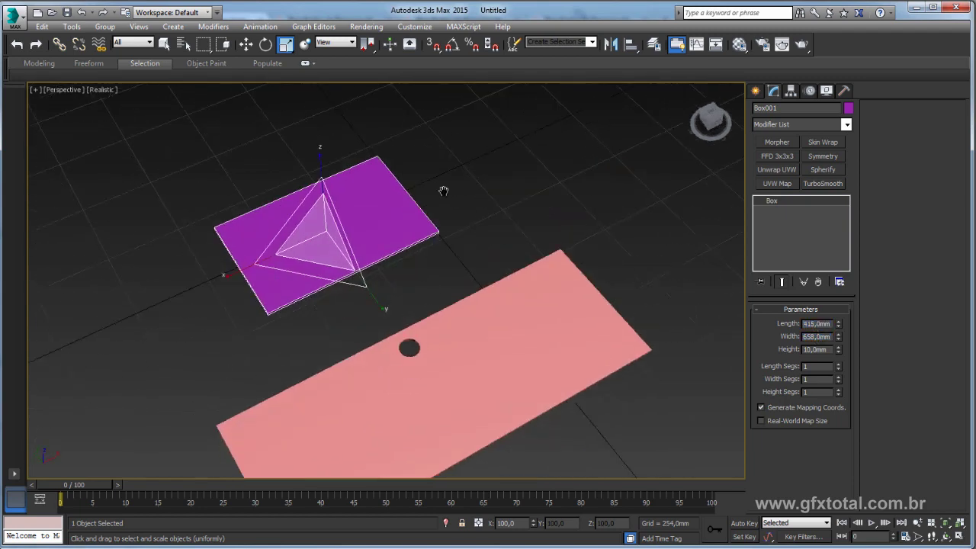
{"action": "scroll", "coordinate": [453, 215], "scroll_direction": "down", "scroll_amount": 5}
{"action": "middle_click_drag", "start_coordinate": [453, 215], "coordinate": [450, 226], "text": "alt"}
{"action": "scroll", "coordinate": [429, 240], "scroll_direction": "up", "scroll_amount": 3}
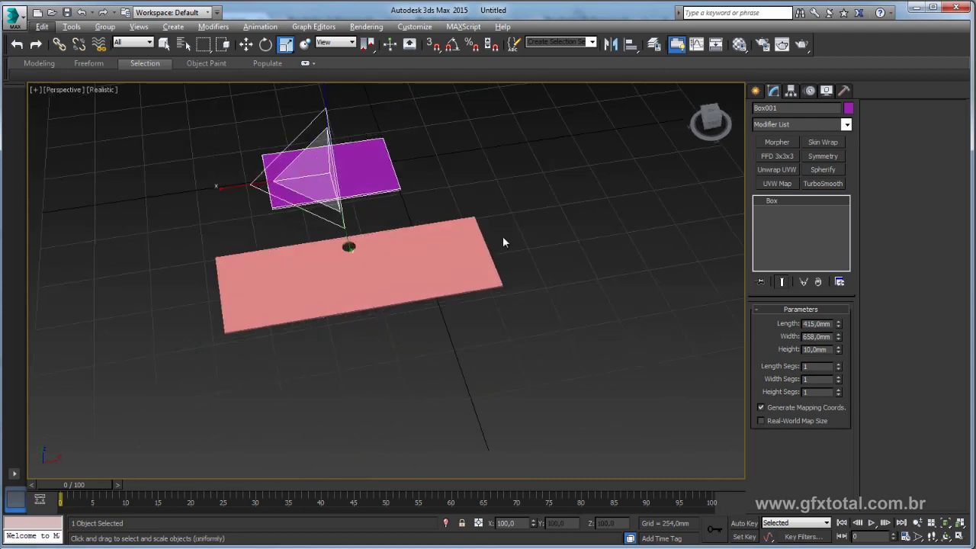
{"action": "middle_click_drag", "start_coordinate": [469, 295], "coordinate": [530, 334], "text": "alt"}
Select the purple panel and rotate it about Z with the Rotate tool.
{"action": "left_click", "coordinate": [484, 201]}
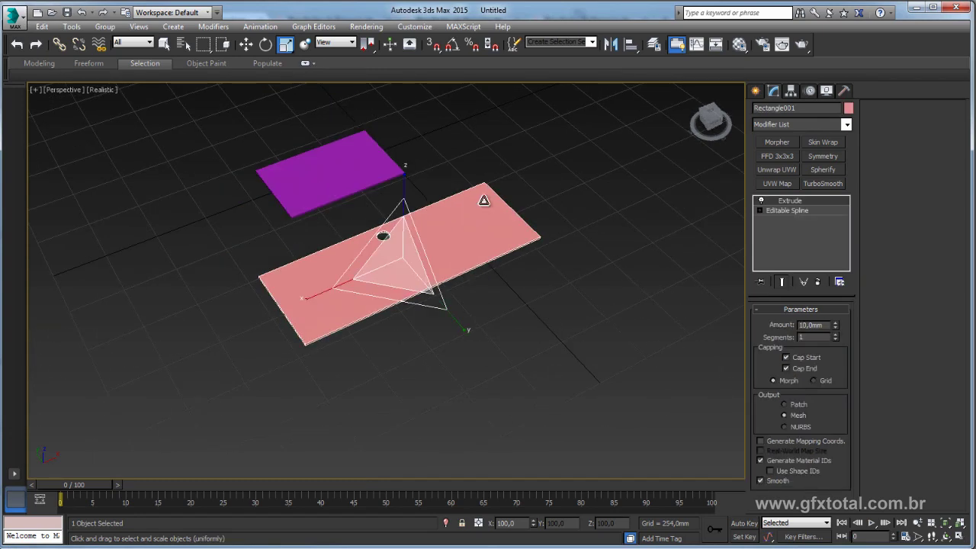
{"action": "left_click", "coordinate": [372, 162]}
{"action": "key", "text": "e"}
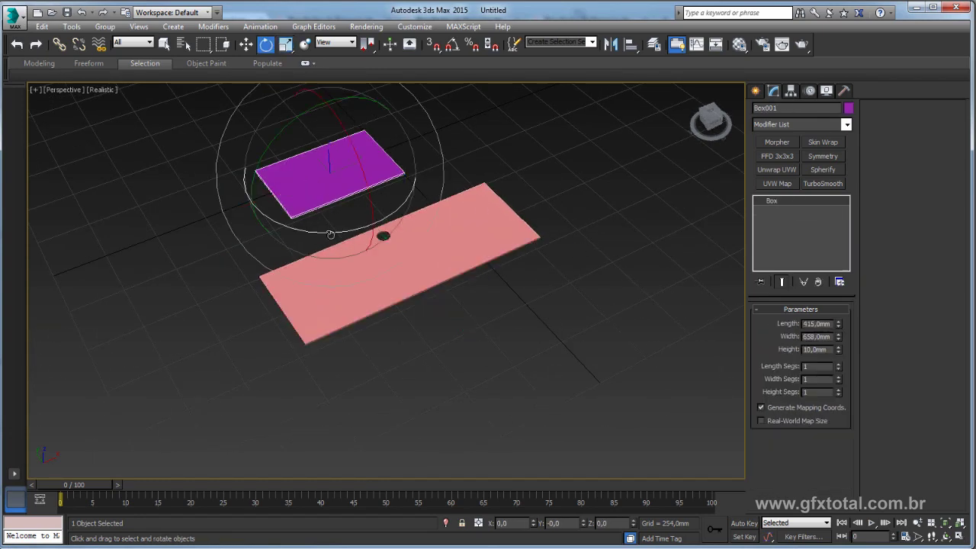
{"action": "left_click_drag", "start_coordinate": [330, 234], "coordinate": [497, 224]}
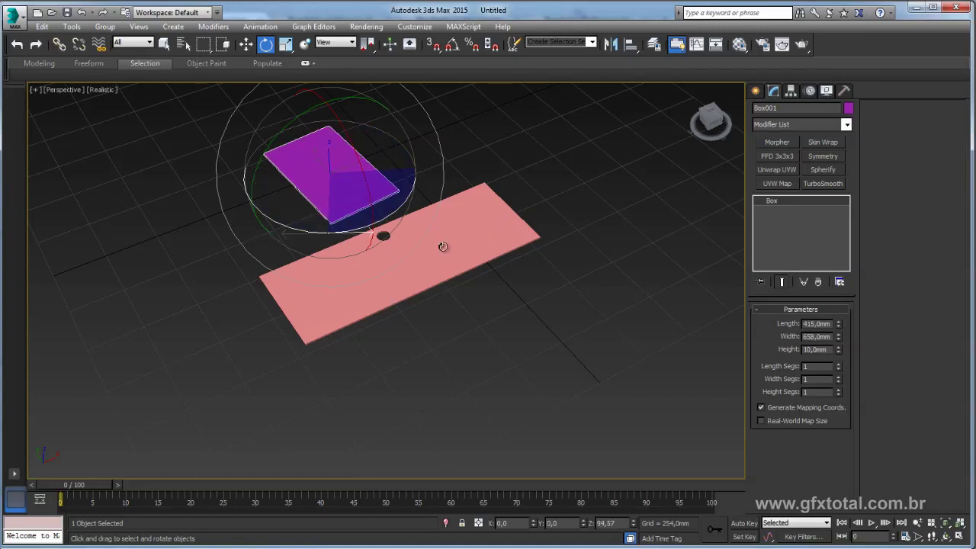
{"action": "left_click_drag", "start_coordinate": [497, 223], "coordinate": [530, 287]}
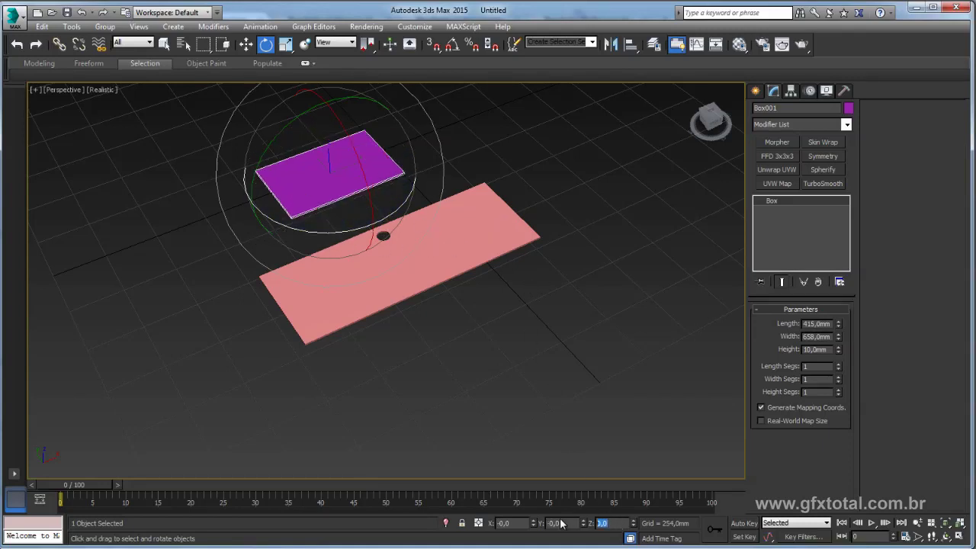
{"action": "left_click_drag", "start_coordinate": [311, 236], "coordinate": [313, 232]}
{"action": "type", "text": "0"}
{"action": "key", "text": "Return"}
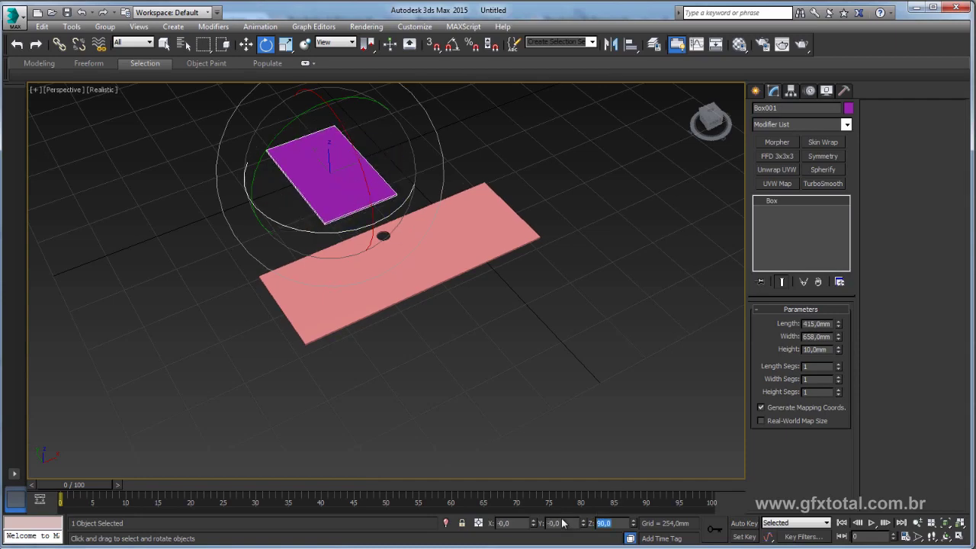
Turn on Angle Snap and snap the panel's rotation to exactly 90°.
{"action": "middle_click_drag", "start_coordinate": [407, 196], "coordinate": [431, 208]}
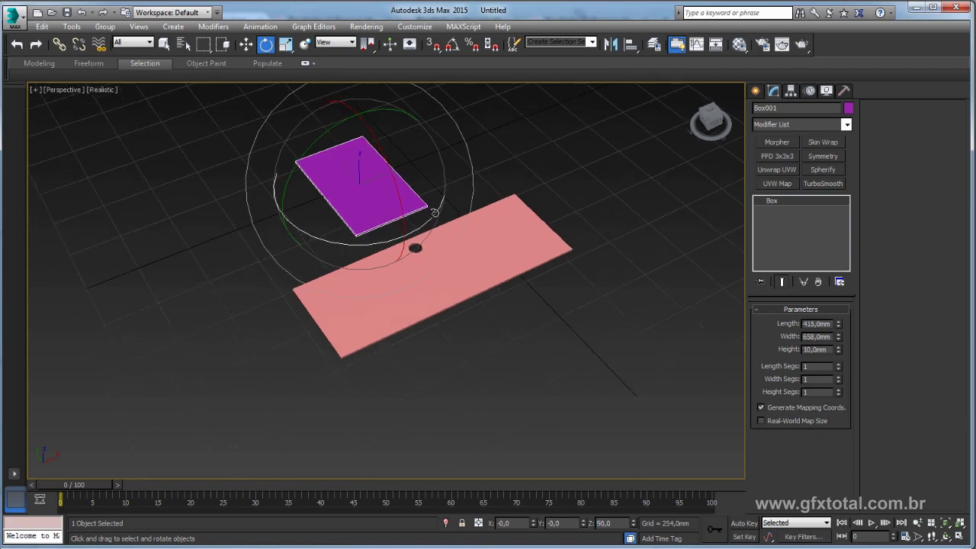
{"action": "left_click", "coordinate": [451, 48]}
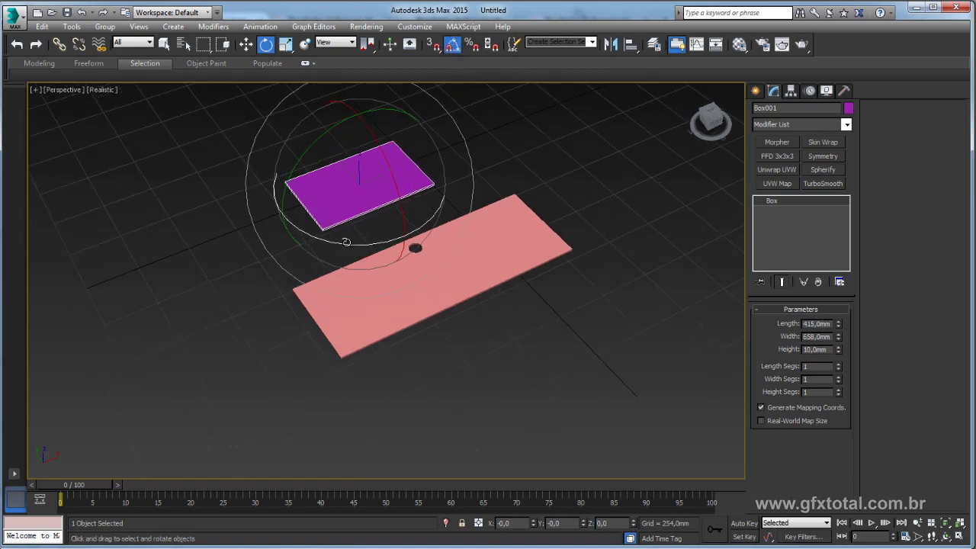
{"action": "left_click_drag", "start_coordinate": [346, 242], "coordinate": [393, 243]}
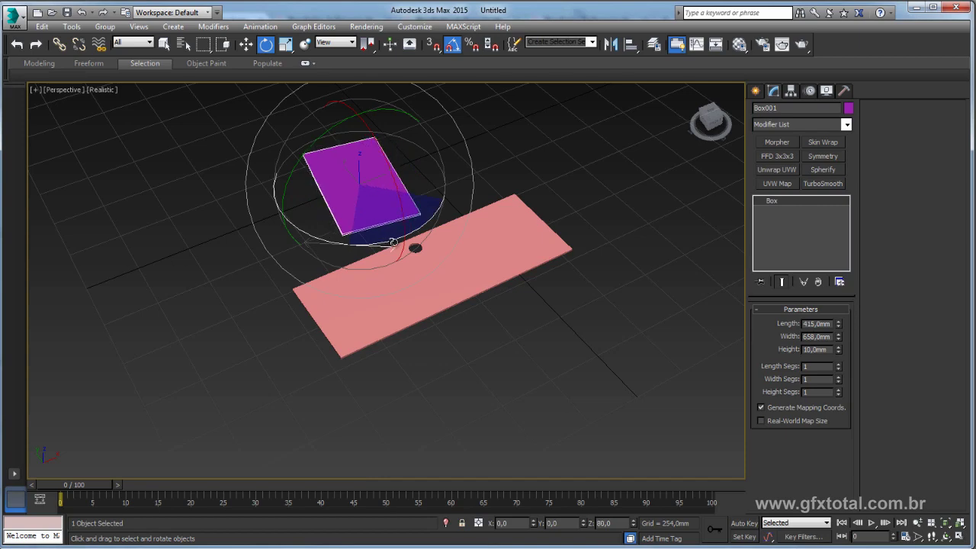
{"action": "left_click_drag", "start_coordinate": [393, 243], "coordinate": [404, 243]}
Move the purple panel to the pink top's end, aligning their edges in Top view.
{"action": "key", "text": "w"}
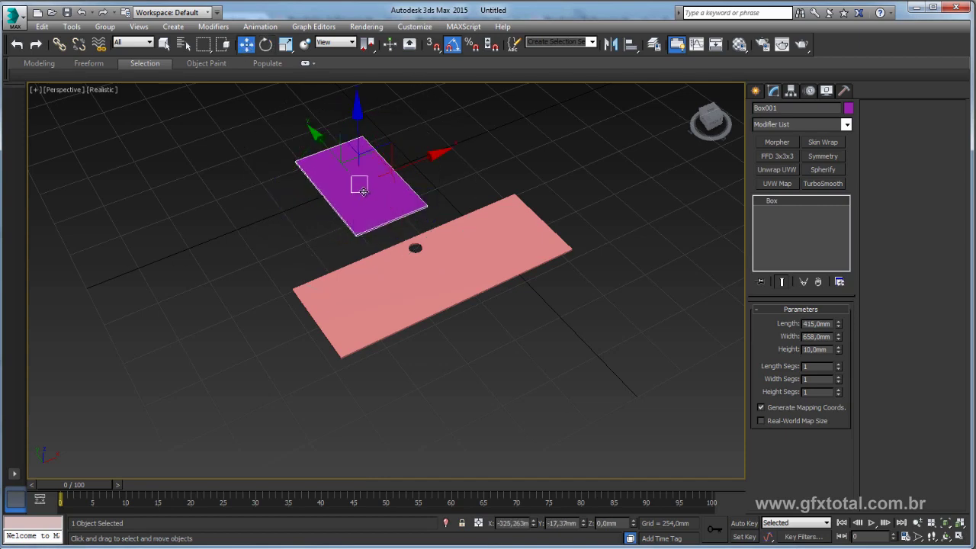
{"action": "left_click_drag", "start_coordinate": [367, 162], "coordinate": [594, 285]}
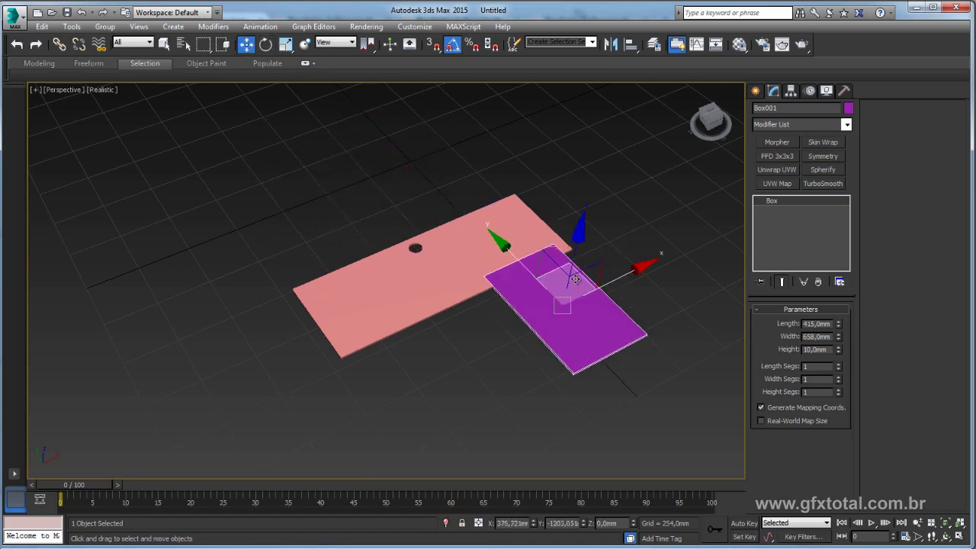
{"action": "key", "text": "t"}
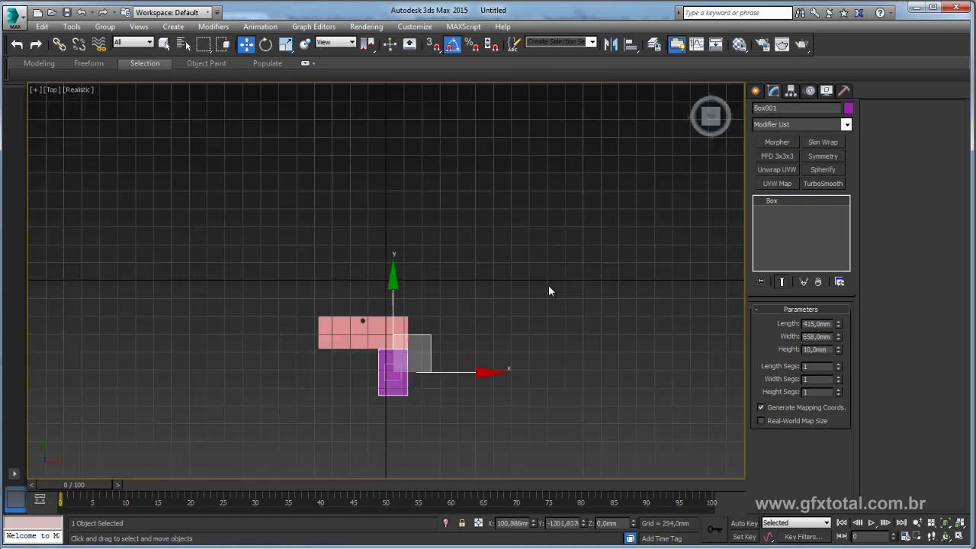
{"action": "scroll", "coordinate": [557, 251], "scroll_direction": "up", "scroll_amount": 5}
{"action": "scroll", "coordinate": [353, 351], "scroll_direction": "up", "scroll_amount": 5}
{"action": "scroll", "coordinate": [351, 347], "scroll_direction": "up", "scroll_amount": 4}
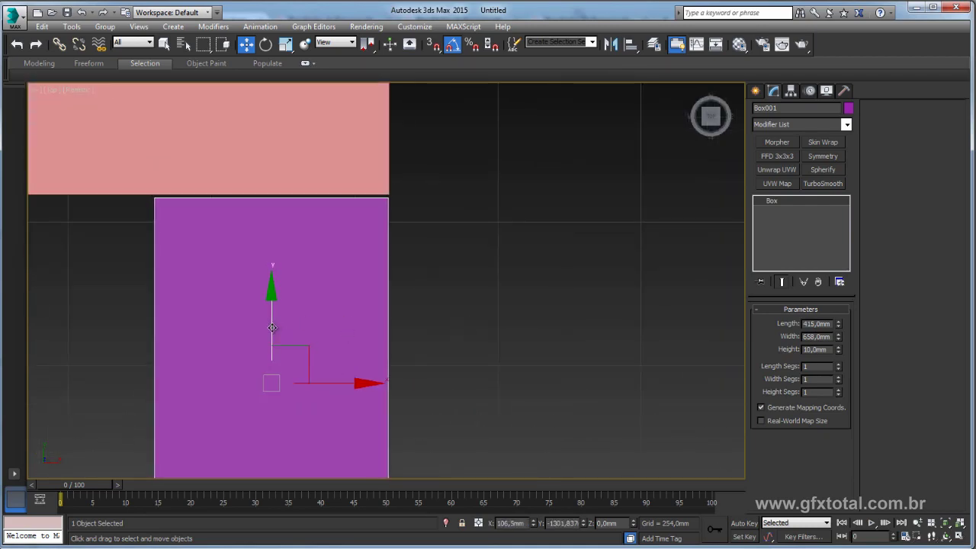
{"action": "left_click_drag", "start_coordinate": [272, 328], "coordinate": [276, 325]}
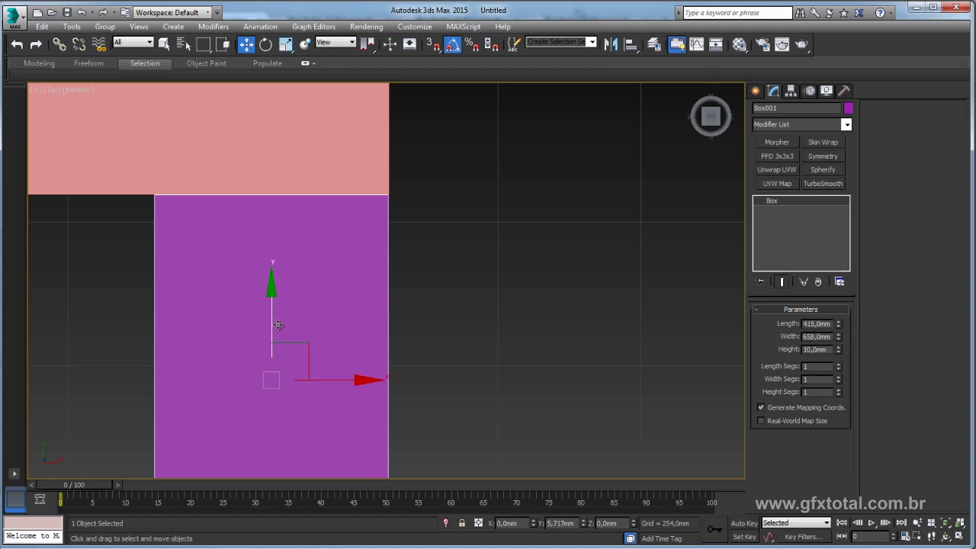
{"action": "left_click_drag", "start_coordinate": [328, 380], "coordinate": [332, 380]}
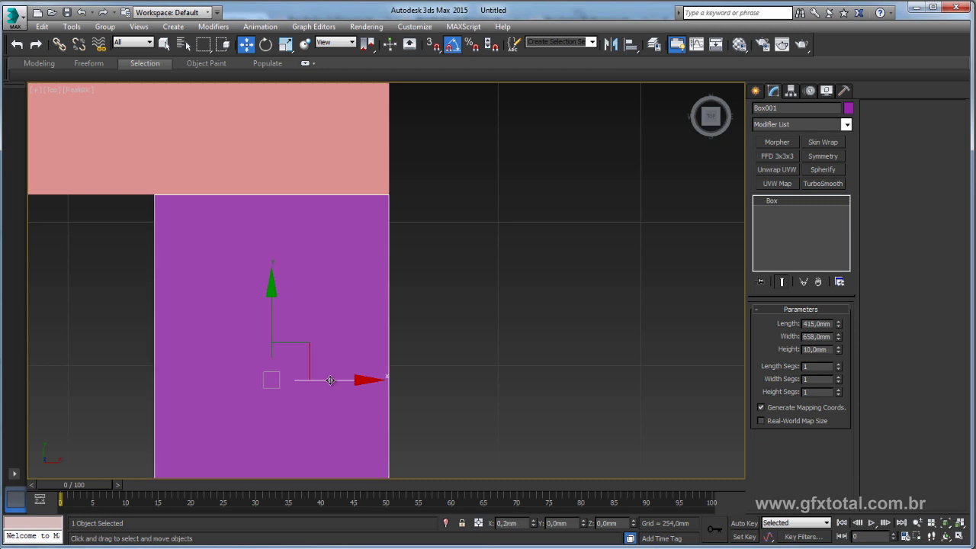
Return to Perspective view and check the desk reference image in the browser.
{"action": "key", "text": "p"}
{"action": "scroll", "coordinate": [476, 274], "scroll_direction": "up", "scroll_amount": 2}
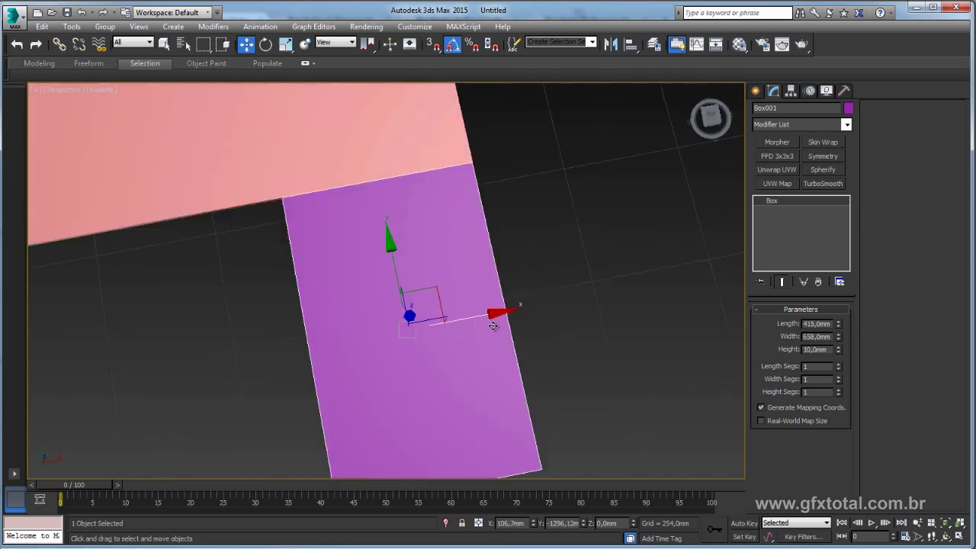
{"action": "mouse_move", "coordinate": [476, 275]}
{"action": "middle_mouse_down", "text": "alt"}
{"action": "mouse_move", "coordinate": [605, 233]}
{"action": "mouse_move", "coordinate": [579, 290]}
{"action": "mouse_move", "coordinate": [536, 323]}
{"action": "middle_mouse_up", "text": "alt"}
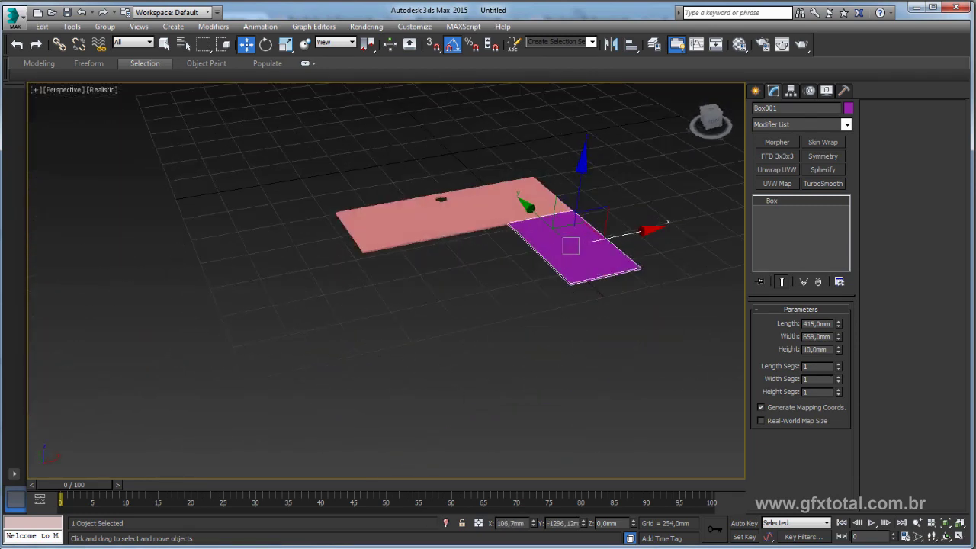
{"action": "key", "text": "alt+Tab"}
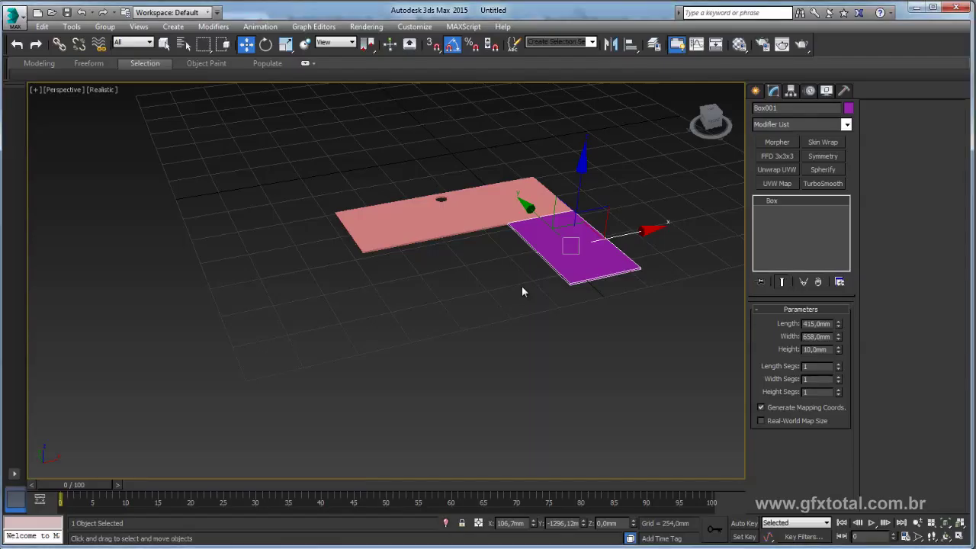
Shift-drag the purple side panel along X to clone it as Box002.
{"action": "middle_click_drag", "start_coordinate": [523, 290], "coordinate": [511, 330], "text": "alt"}
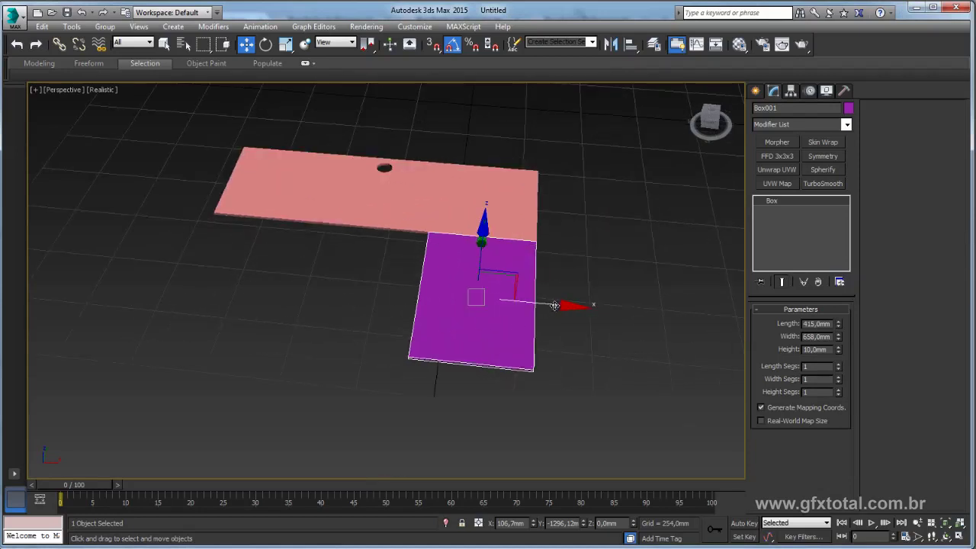
{"action": "left_click_drag", "start_coordinate": [554, 305], "coordinate": [387, 297], "text": "shift"}
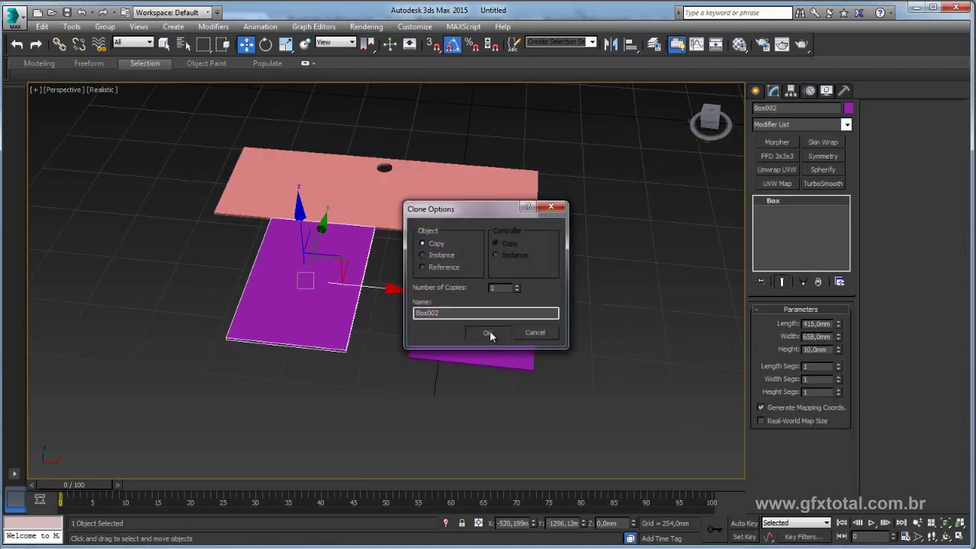
Make Box002 a bar 10 mm long and move it to the purple panel's inner edge.
{"action": "left_click", "coordinate": [488, 334]}
{"action": "left_click_drag", "start_coordinate": [839, 339], "coordinate": [839, 360]}
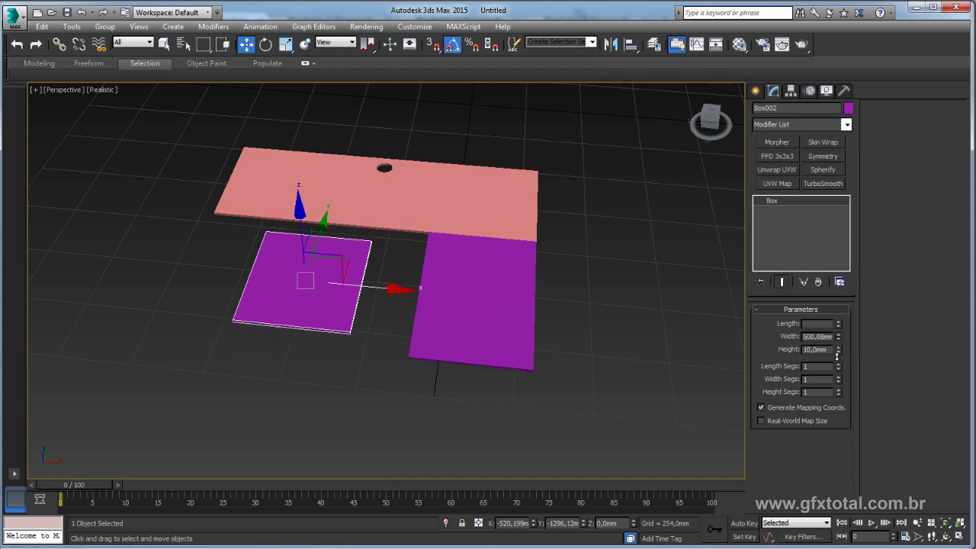
{"action": "right_click", "coordinate": [839, 360]}
{"action": "mouse_move", "coordinate": [838, 323]}
{"action": "left_mouse_down"}
{"action": "mouse_move", "coordinate": [839, 350]}
{"action": "mouse_move", "coordinate": [828, 338]}
{"action": "left_mouse_up"}
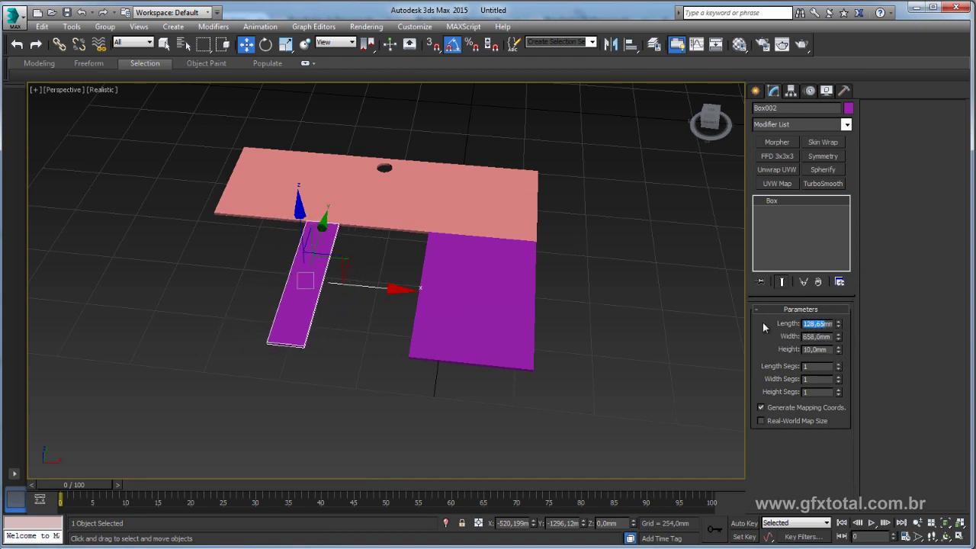
{"action": "type", "text": "10"}
{"action": "key", "text": "Return"}
{"action": "middle_click_drag", "start_coordinate": [367, 314], "coordinate": [514, 338]}
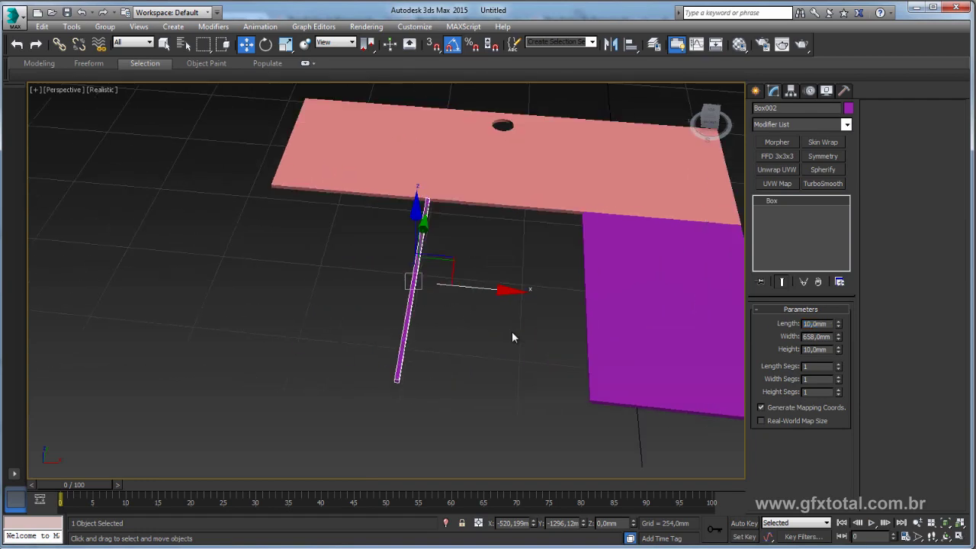
{"action": "left_click_drag", "start_coordinate": [602, 297], "coordinate": [649, 297]}
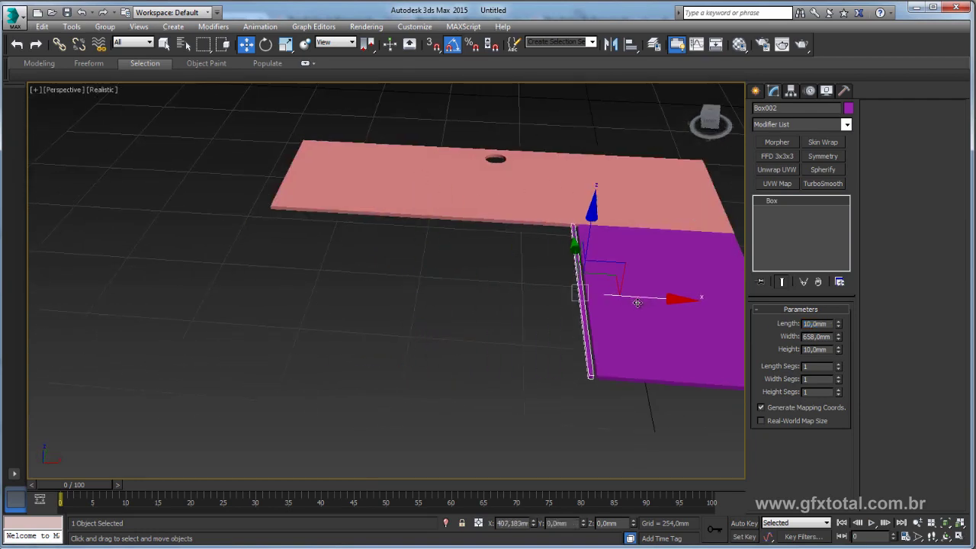
{"action": "key", "text": "alt+Tab"}
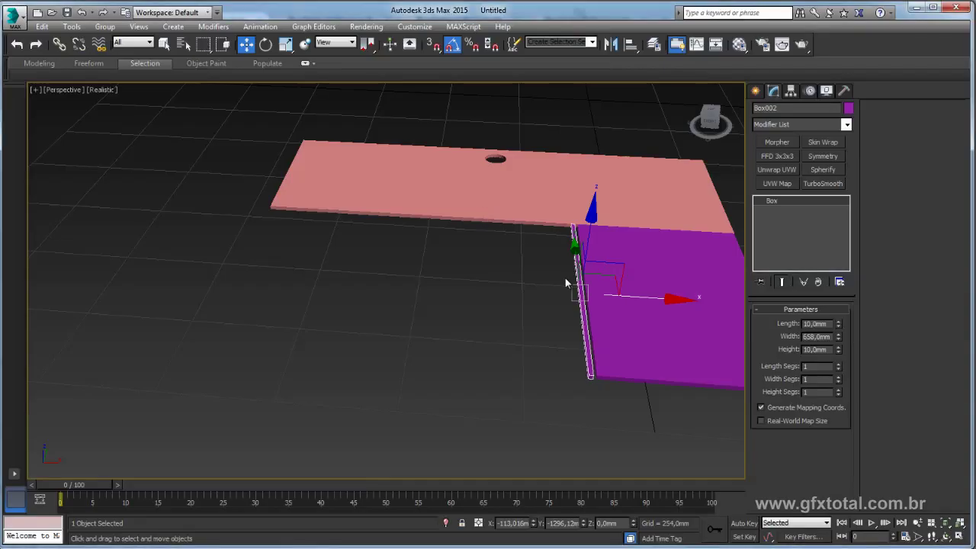
Back in 3ds Max, orbit the perspective view lower around the desk.
{"action": "middle_click_drag", "start_coordinate": [566, 283], "coordinate": [518, 268], "text": "alt"}
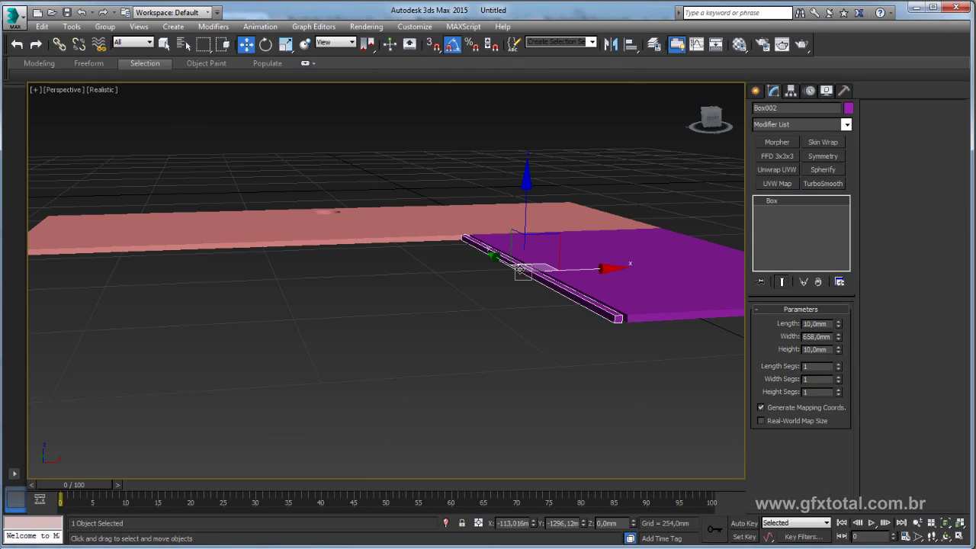
Convert the bar to Editable Poly and move its face down to extend it.
{"action": "right_click", "coordinate": [520, 273]}
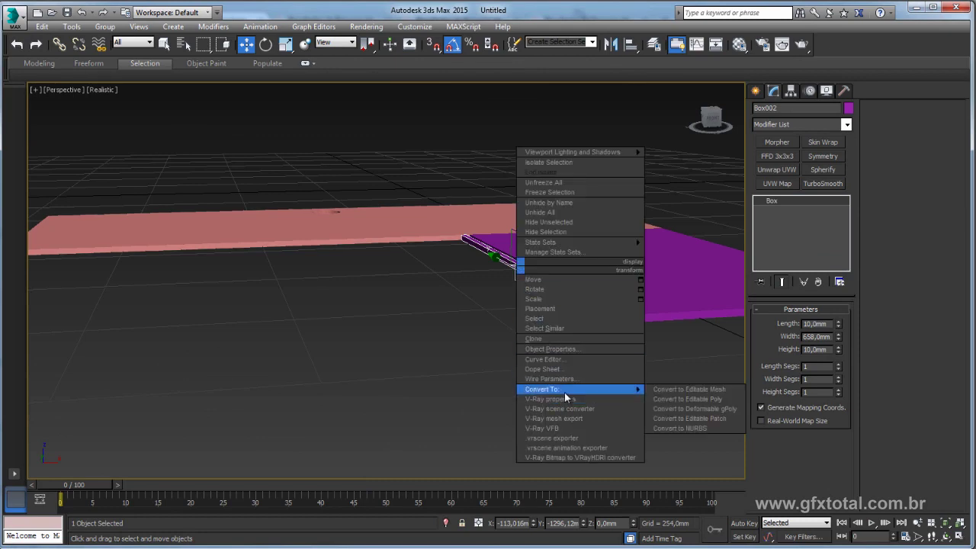
{"action": "left_click", "coordinate": [679, 399]}
{"action": "middle_click_drag", "start_coordinate": [688, 397], "coordinate": [670, 336], "text": "alt"}
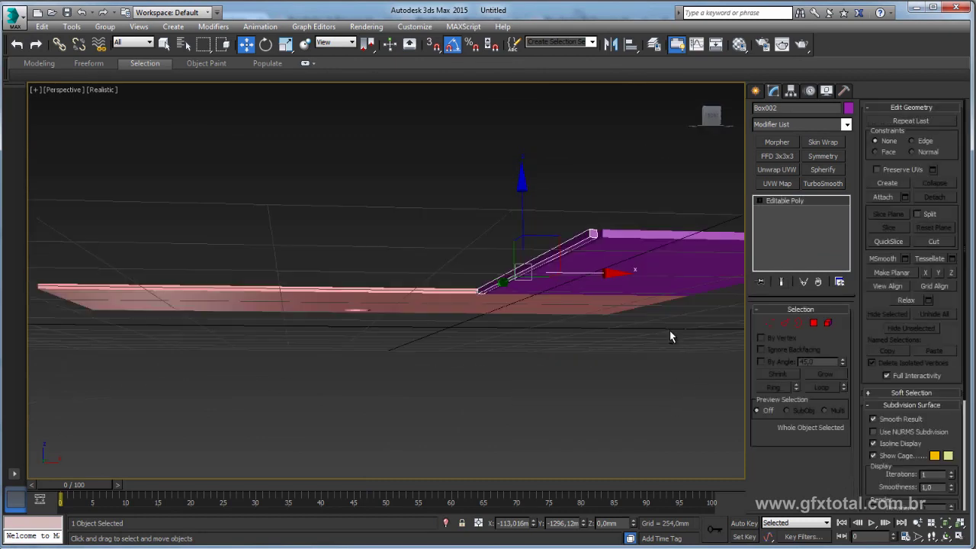
{"action": "left_click", "coordinate": [814, 322]}
{"action": "left_click", "coordinate": [576, 242]}
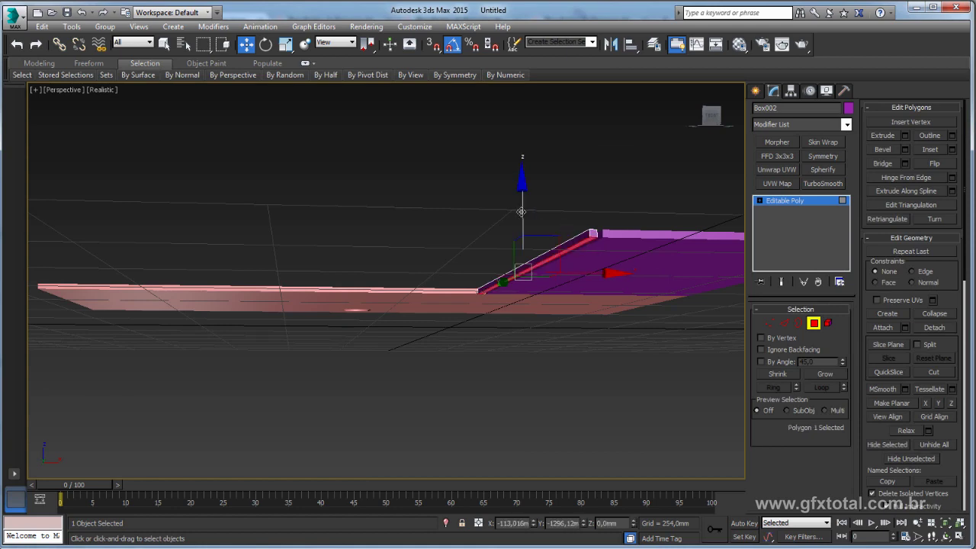
{"action": "left_click_drag", "start_coordinate": [521, 212], "coordinate": [522, 238]}
{"action": "mouse_move", "coordinate": [522, 238]}
{"action": "middle_mouse_down", "text": "alt"}
{"action": "mouse_move", "coordinate": [563, 283]}
{"action": "mouse_move", "coordinate": [632, 295]}
{"action": "mouse_move", "coordinate": [674, 327]}
{"action": "mouse_move", "coordinate": [588, 320]}
{"action": "mouse_move", "coordinate": [573, 259]}
{"action": "middle_mouse_up", "text": "alt"}
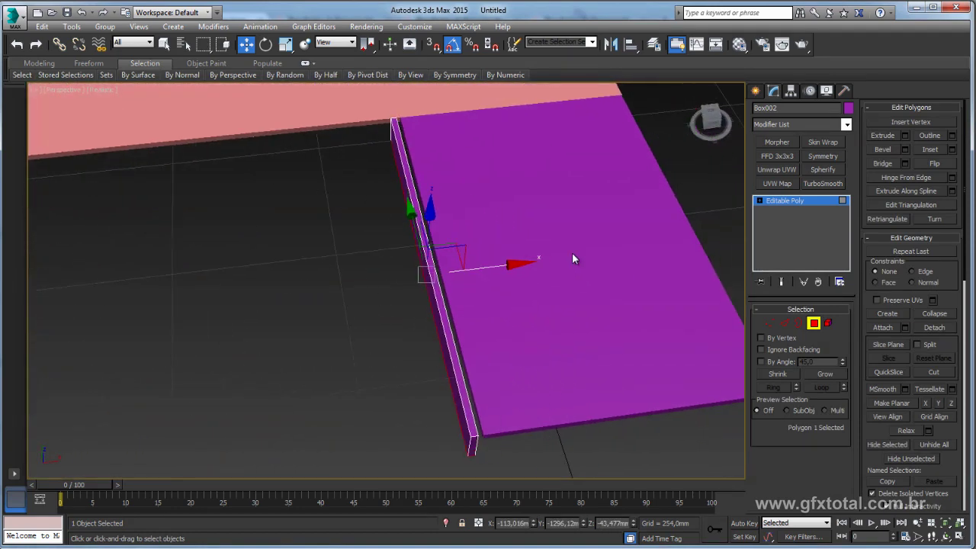
Exit Polygon mode and slide the bar along X to line up with the panel edge.
{"action": "key", "text": "4"}
{"action": "scroll", "coordinate": [362, 273], "scroll_direction": "up", "scroll_amount": 4}
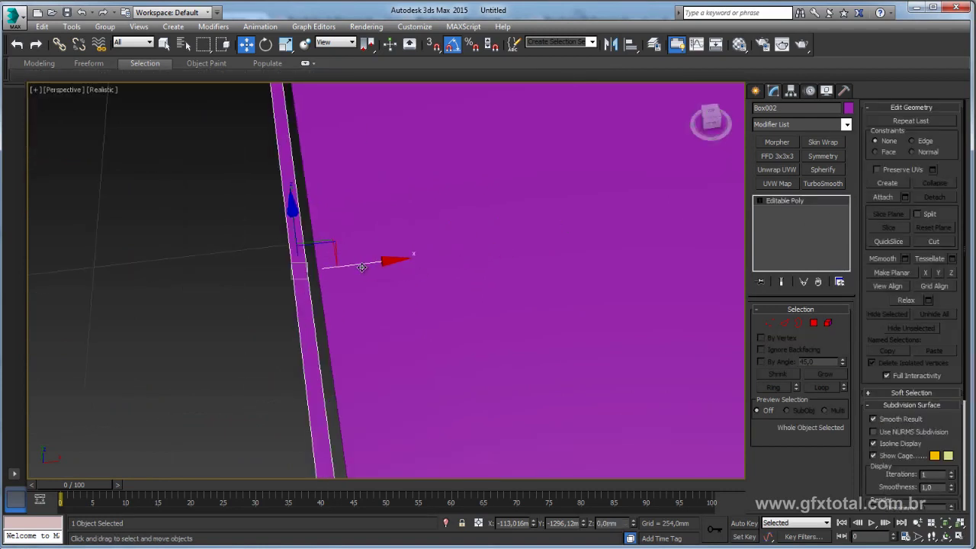
{"action": "left_click_drag", "start_coordinate": [363, 268], "coordinate": [369, 264]}
{"action": "middle_click_drag", "start_coordinate": [368, 265], "coordinate": [305, 278], "text": "alt"}
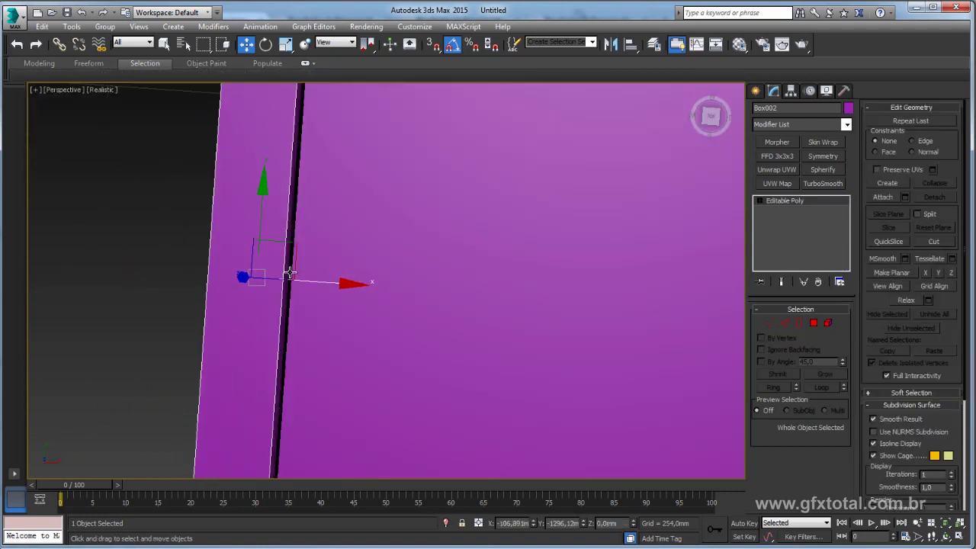
{"action": "left_click_drag", "start_coordinate": [323, 287], "coordinate": [327, 285]}
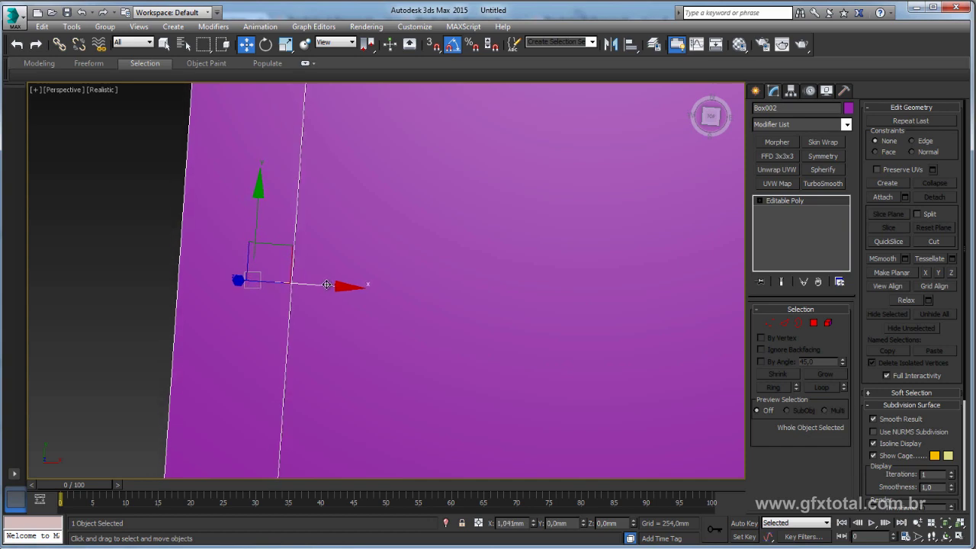
{"action": "scroll", "coordinate": [326, 285], "scroll_direction": "down", "scroll_amount": 5}
{"action": "middle_click_drag", "start_coordinate": [326, 285], "coordinate": [324, 326], "text": "alt"}
{"action": "scroll", "coordinate": [325, 320], "scroll_direction": "up", "scroll_amount": 4}
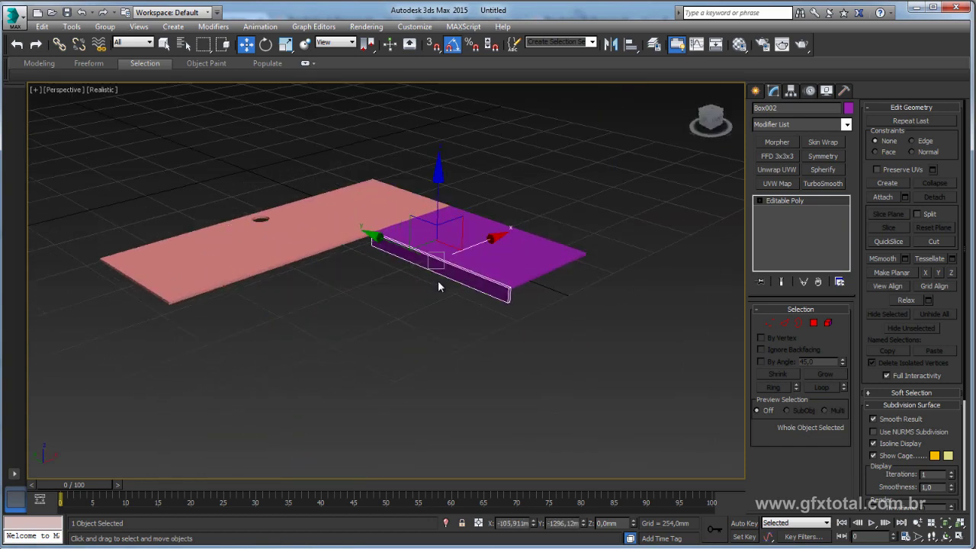
{"action": "mouse_move", "coordinate": [438, 281]}
{"action": "middle_mouse_down", "text": "alt"}
{"action": "mouse_move", "coordinate": [414, 232]}
{"action": "mouse_move", "coordinate": [427, 290]}
{"action": "mouse_move", "coordinate": [448, 306]}
{"action": "mouse_move", "coordinate": [547, 306]}
{"action": "mouse_move", "coordinate": [426, 187]}
{"action": "middle_mouse_up", "text": "alt"}
{"action": "scroll", "coordinate": [448, 307], "scroll_direction": "up", "scroll_amount": 2}
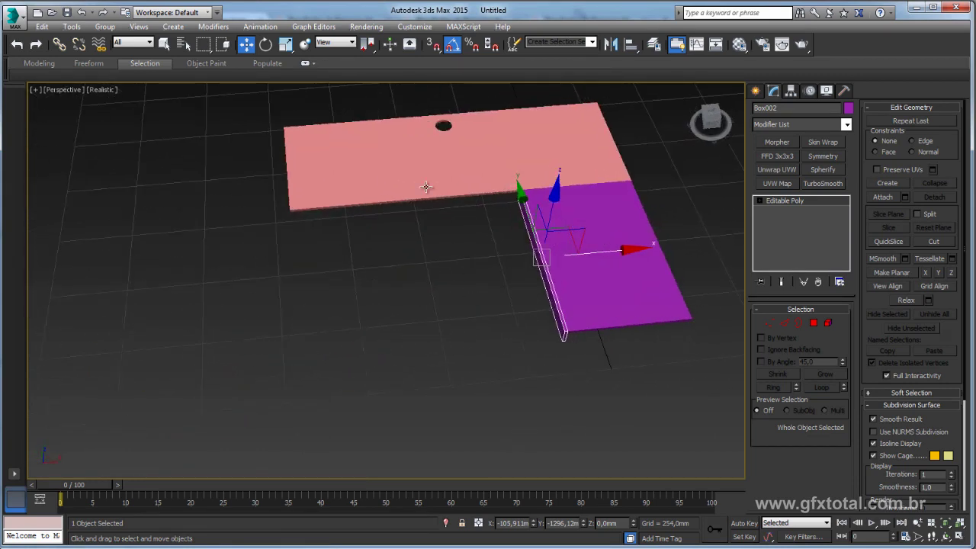
Clone the thin panel as Box003 and rotate it 90° to lie crosswise.
{"action": "key", "text": "alt+Tab"}
{"action": "key", "text": "alt+Tab"}
{"action": "left_click_drag", "start_coordinate": [579, 249], "coordinate": [436, 265], "text": "shift"}
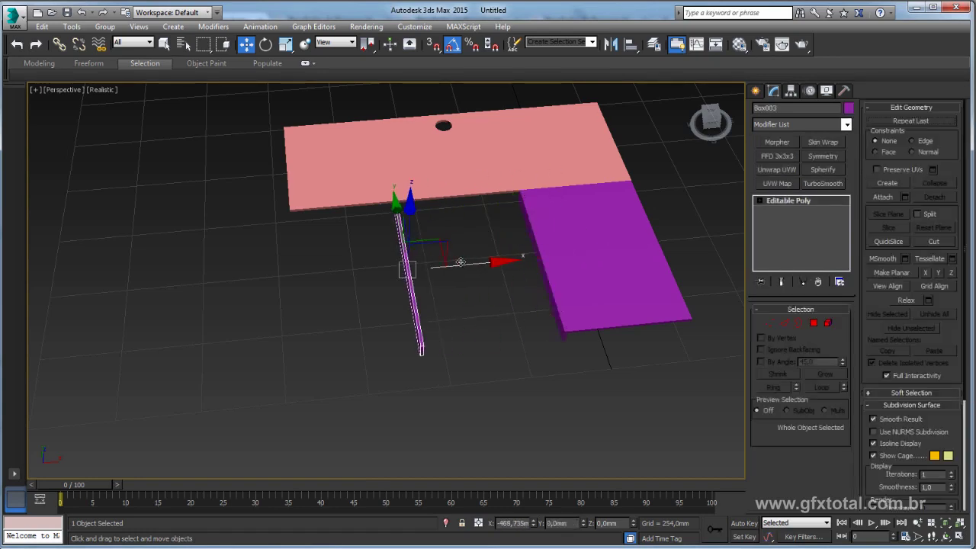
{"action": "left_click", "coordinate": [488, 334]}
{"action": "key", "text": "e"}
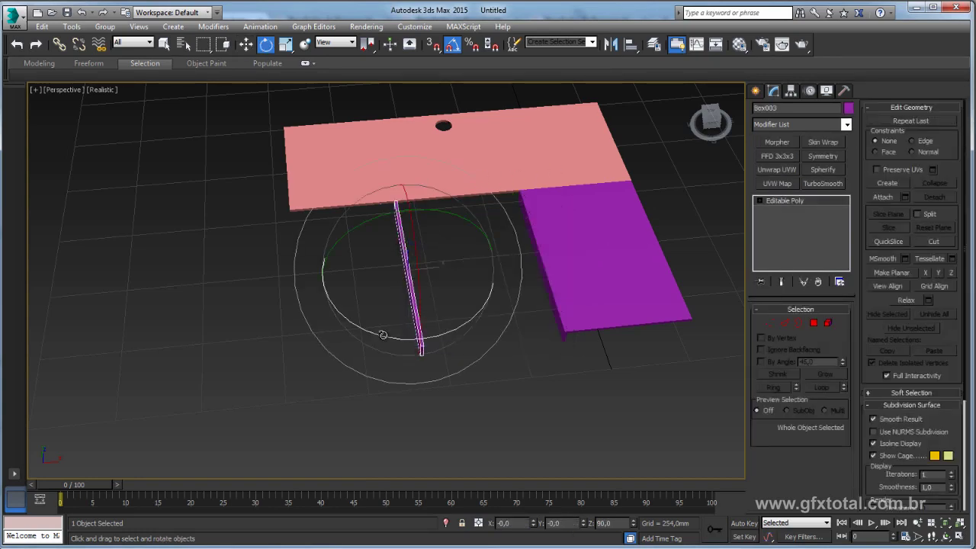
{"action": "left_click_drag", "start_coordinate": [383, 335], "coordinate": [437, 339]}
Move Box003 beside the pink desktop's edge and zoom in from Top view.
{"action": "key", "text": "w"}
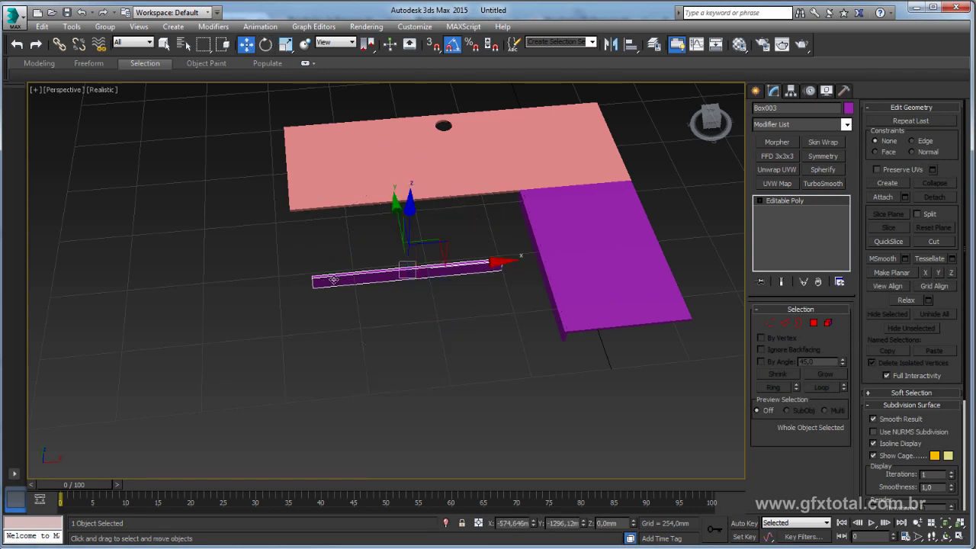
{"action": "middle_click_drag", "start_coordinate": [439, 338], "coordinate": [372, 296], "text": "alt"}
{"action": "left_click_drag", "start_coordinate": [344, 266], "coordinate": [228, 267]}
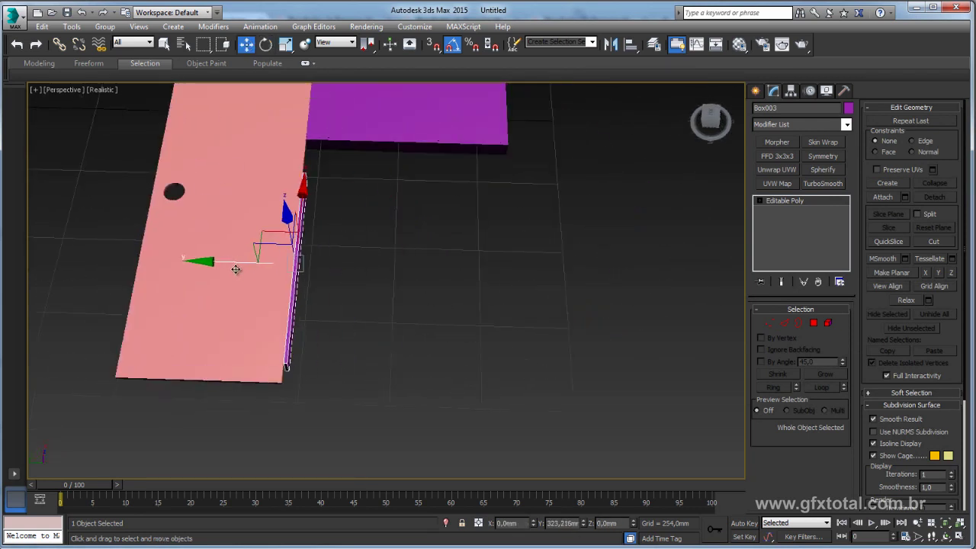
{"action": "key", "text": "t"}
{"action": "scroll", "coordinate": [376, 287], "scroll_direction": "up", "scroll_amount": 2}
{"action": "scroll", "coordinate": [328, 222], "scroll_direction": "up", "scroll_amount": 3}
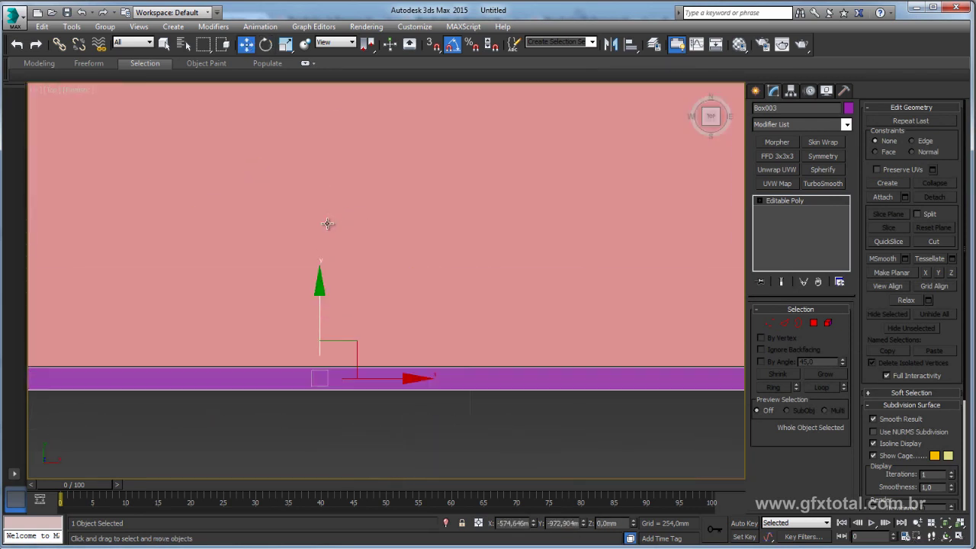
{"action": "scroll", "coordinate": [364, 226], "scroll_direction": "up", "scroll_amount": 1}
{"action": "scroll", "coordinate": [397, 352], "scroll_direction": "up", "scroll_amount": 2}
{"action": "scroll", "coordinate": [395, 320], "scroll_direction": "down", "scroll_amount": 3}
{"action": "scroll", "coordinate": [391, 270], "scroll_direction": "up", "scroll_amount": 4}
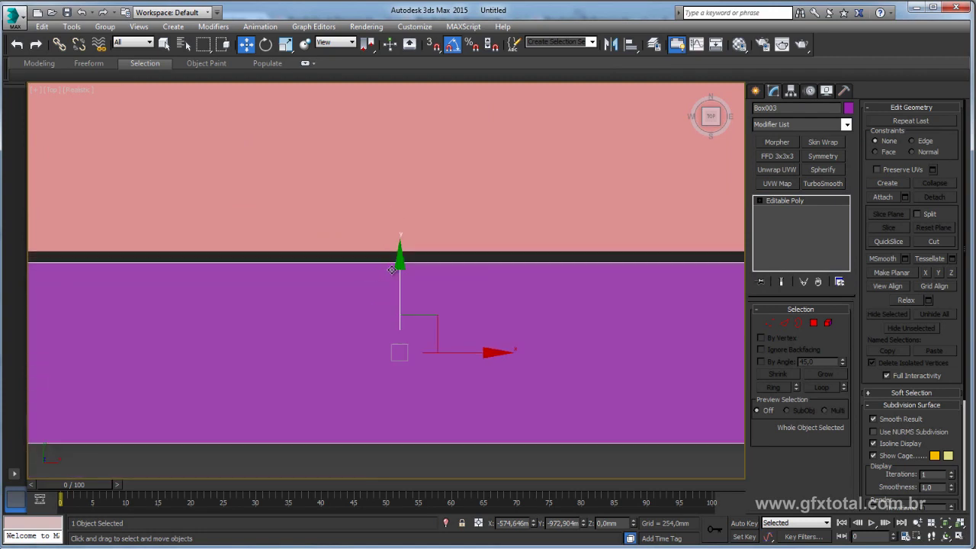
{"action": "scroll", "coordinate": [400, 284], "scroll_direction": "down", "scroll_amount": 1}
{"action": "scroll", "coordinate": [458, 282], "scroll_direction": "down", "scroll_amount": 2}
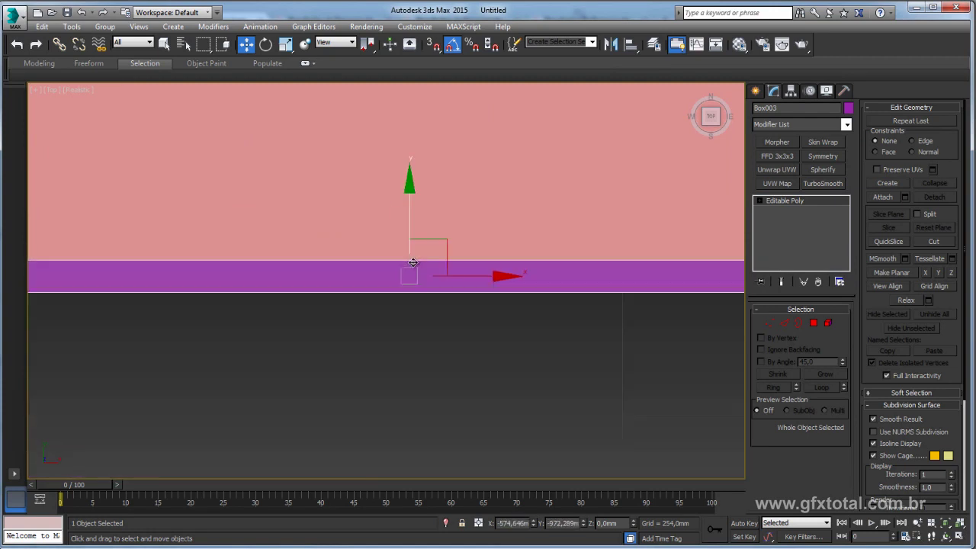
{"action": "scroll", "coordinate": [536, 283], "scroll_direction": "down", "scroll_amount": 2}
{"action": "scroll", "coordinate": [536, 283], "scroll_direction": "down", "scroll_amount": 2}
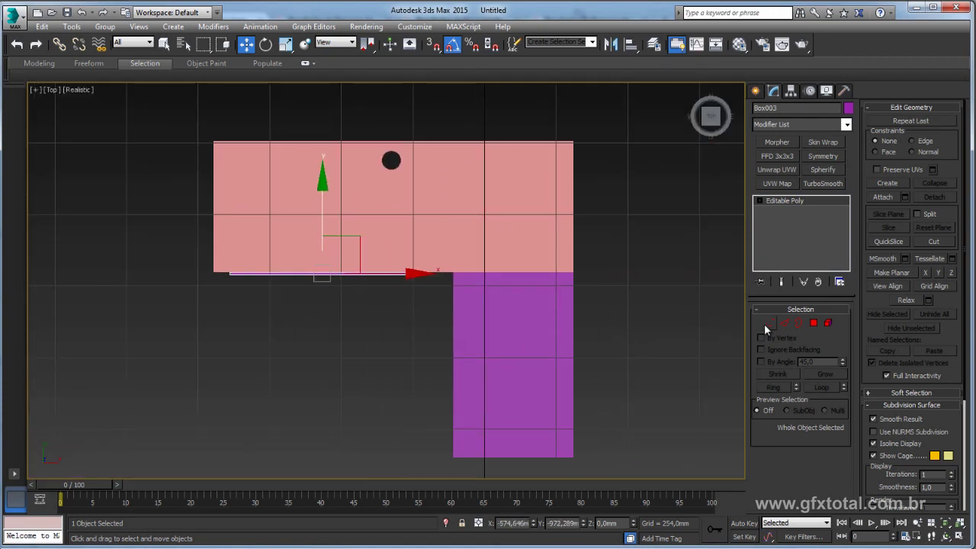
Stretch Box003's end vertices so the bar runs along the desktop edge to the purple slab.
{"action": "left_click", "coordinate": [769, 323]}
{"action": "left_click_drag", "start_coordinate": [401, 255], "coordinate": [418, 311]}
{"action": "scroll", "coordinate": [428, 305], "scroll_direction": "up", "scroll_amount": 4}
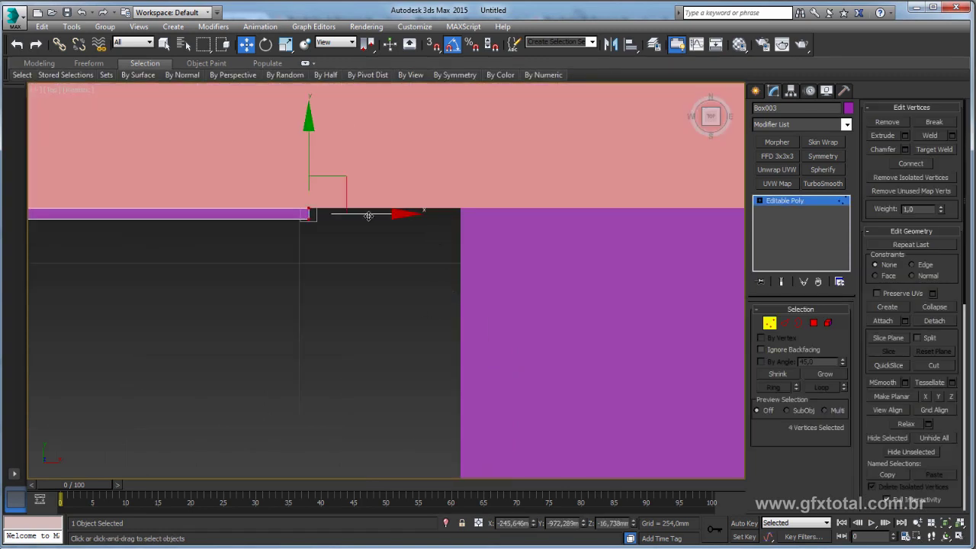
{"action": "left_click_drag", "start_coordinate": [368, 216], "coordinate": [516, 216]}
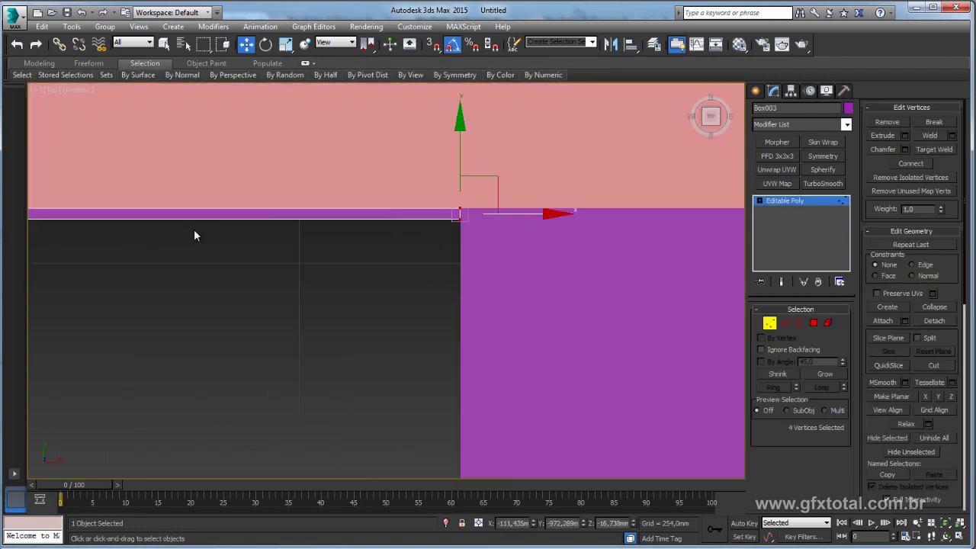
{"action": "middle_click_drag", "start_coordinate": [195, 236], "coordinate": [513, 255]}
{"action": "mouse_move", "coordinate": [432, 217]}
{"action": "left_mouse_down"}
{"action": "mouse_move", "coordinate": [325, 226]}
{"action": "mouse_move", "coordinate": [334, 220]}
{"action": "left_mouse_up"}
{"action": "scroll", "coordinate": [325, 226], "scroll_direction": "up", "scroll_amount": 5}
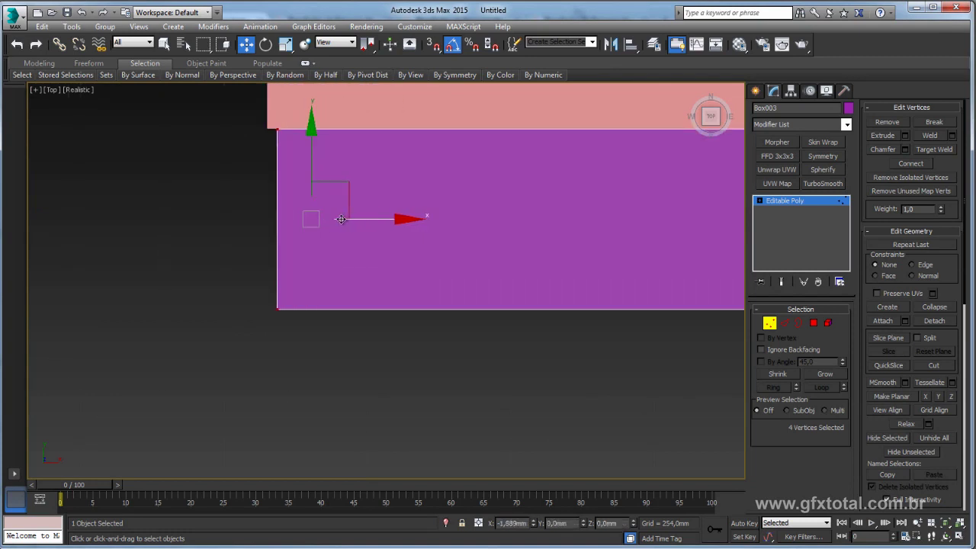
{"action": "scroll", "coordinate": [352, 218], "scroll_direction": "down", "scroll_amount": 5}
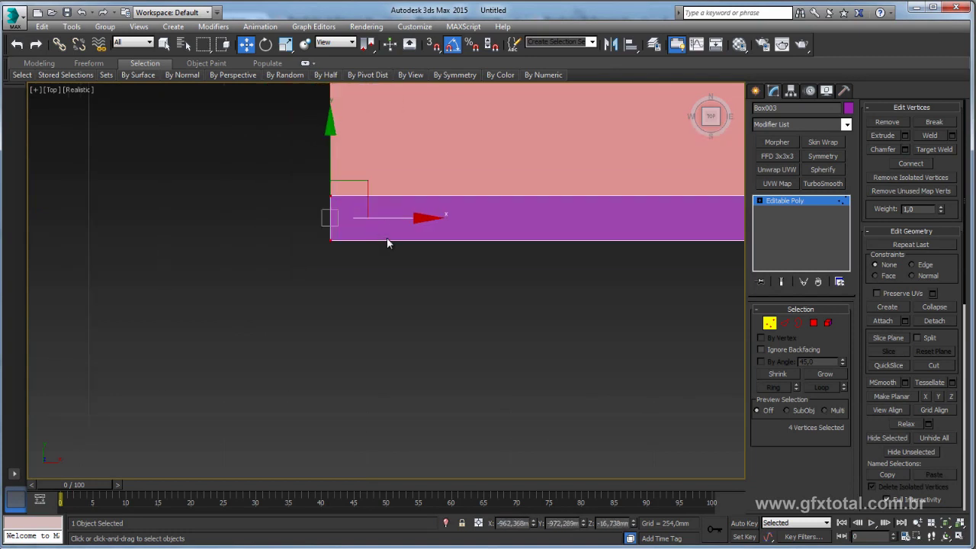
Return to Perspective view and exit vertex sub-object mode.
{"action": "key", "text": "p"}
{"action": "mouse_move", "coordinate": [331, 253]}
{"action": "middle_mouse_down", "text": "alt"}
{"action": "mouse_move", "coordinate": [511, 335]}
{"action": "mouse_move", "coordinate": [815, 181]}
{"action": "middle_mouse_up", "text": "alt"}
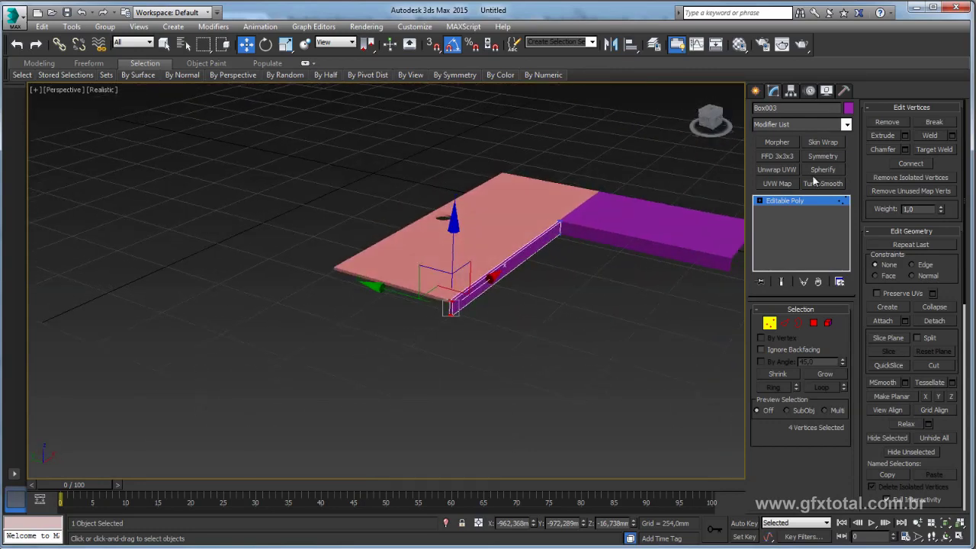
{"action": "left_click", "coordinate": [798, 206]}
{"action": "mouse_move", "coordinate": [533, 264]}
{"action": "middle_mouse_down", "text": "alt"}
{"action": "mouse_move", "coordinate": [464, 262]}
{"action": "mouse_move", "coordinate": [580, 266]}
{"action": "middle_mouse_up", "text": "alt"}
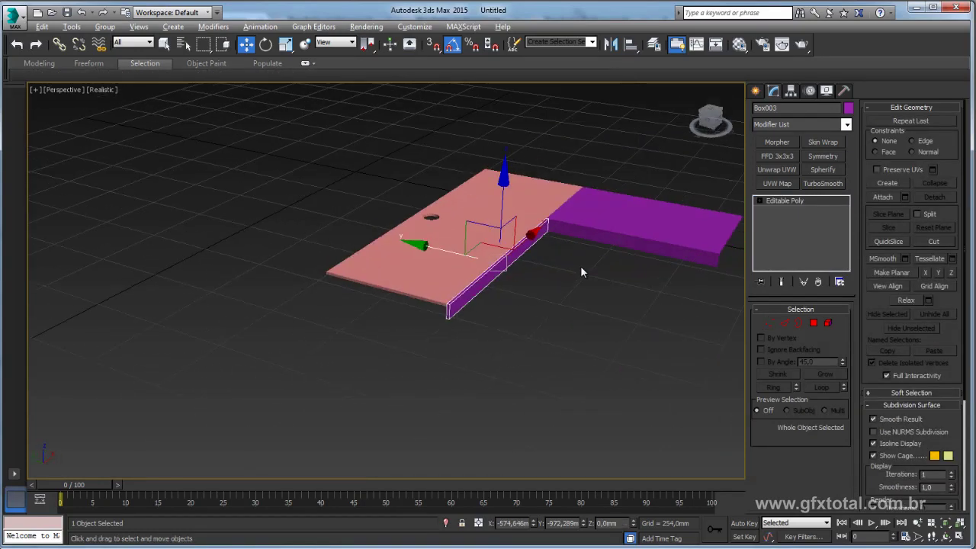
Select both front panels and set their object colour to yellow.
{"action": "left_click", "coordinate": [592, 235], "text": "ctrl"}
{"action": "left_click", "coordinate": [849, 108]}
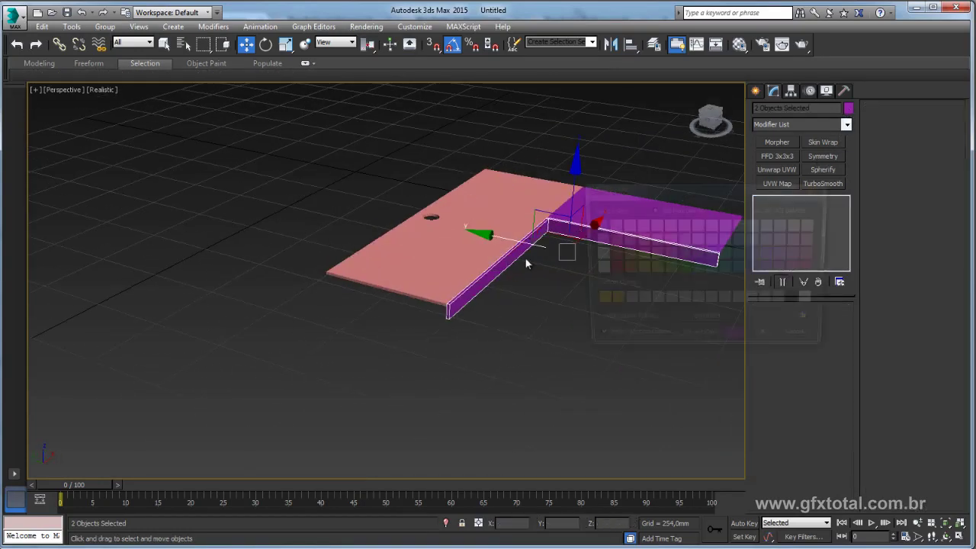
{"action": "left_click", "coordinate": [639, 268]}
{"action": "left_click", "coordinate": [767, 340]}
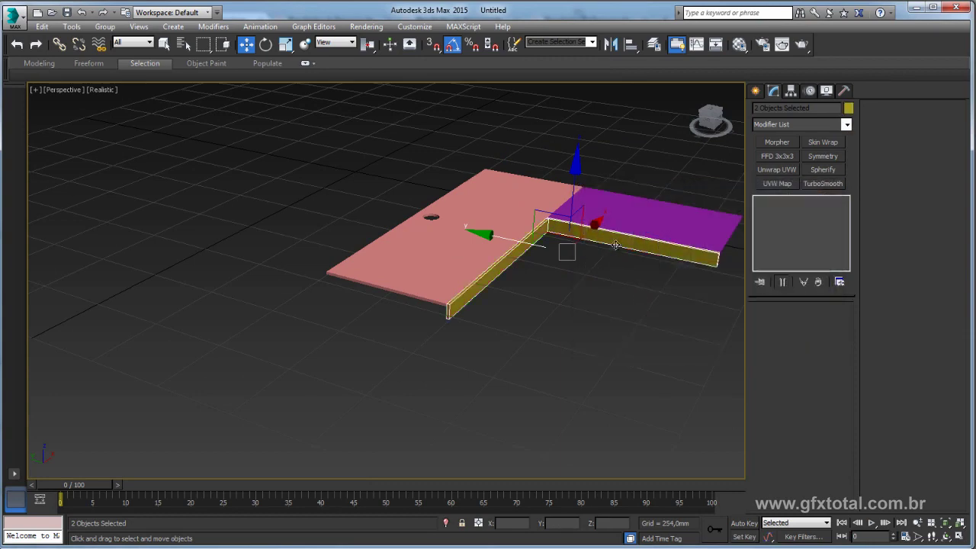
Give Box002, the panel under the purple slab, a red object colour.
{"action": "left_click", "coordinate": [686, 229]}
{"action": "left_click", "coordinate": [848, 108]}
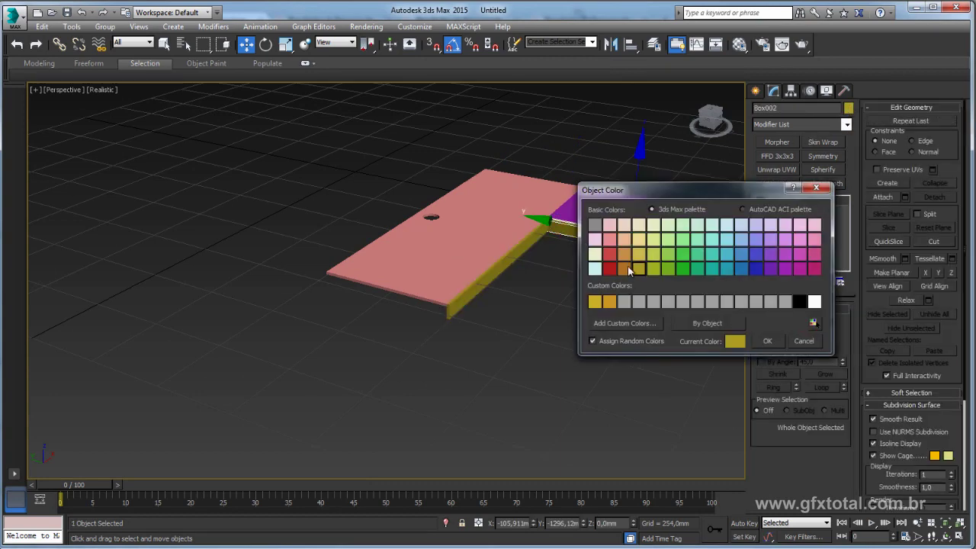
{"action": "left_click", "coordinate": [624, 269]}
{"action": "left_click", "coordinate": [610, 268]}
{"action": "left_click", "coordinate": [768, 341]}
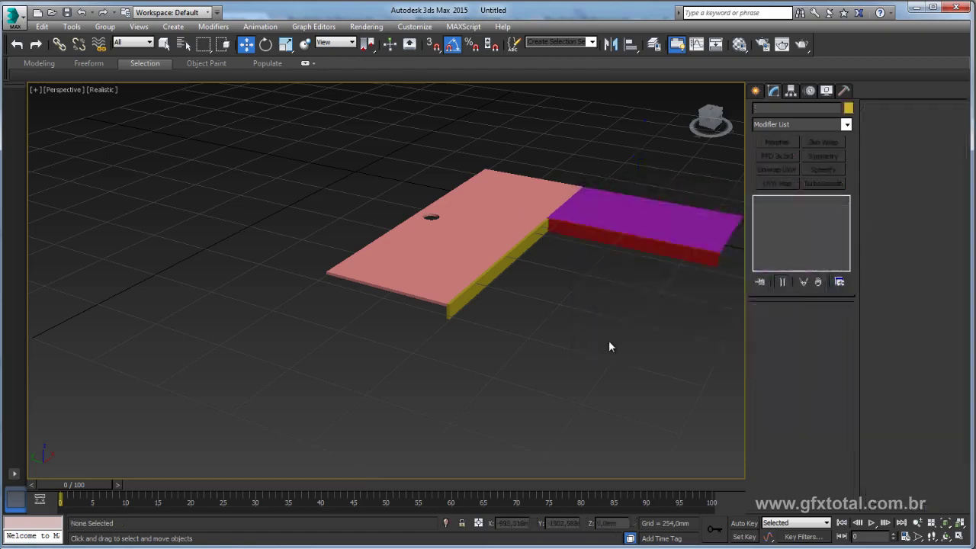
{"action": "middle_click_drag", "start_coordinate": [609, 341], "coordinate": [445, 393]}
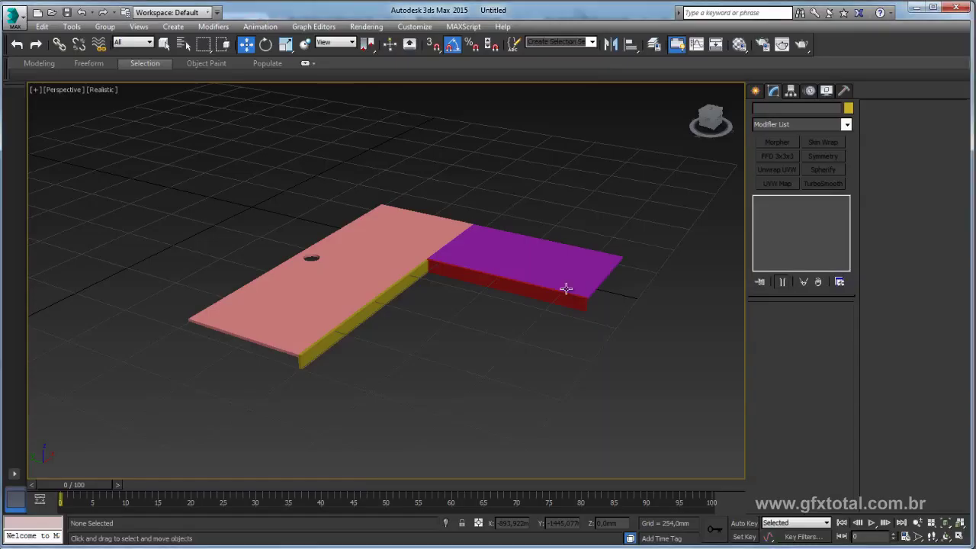
{"action": "mouse_move", "coordinate": [565, 286]}
{"action": "middle_mouse_down", "text": "alt"}
{"action": "mouse_move", "coordinate": [573, 295]}
{"action": "mouse_move", "coordinate": [470, 251]}
{"action": "mouse_move", "coordinate": [389, 243]}
{"action": "middle_mouse_up", "text": "alt"}
{"action": "left_click", "coordinate": [389, 244]}
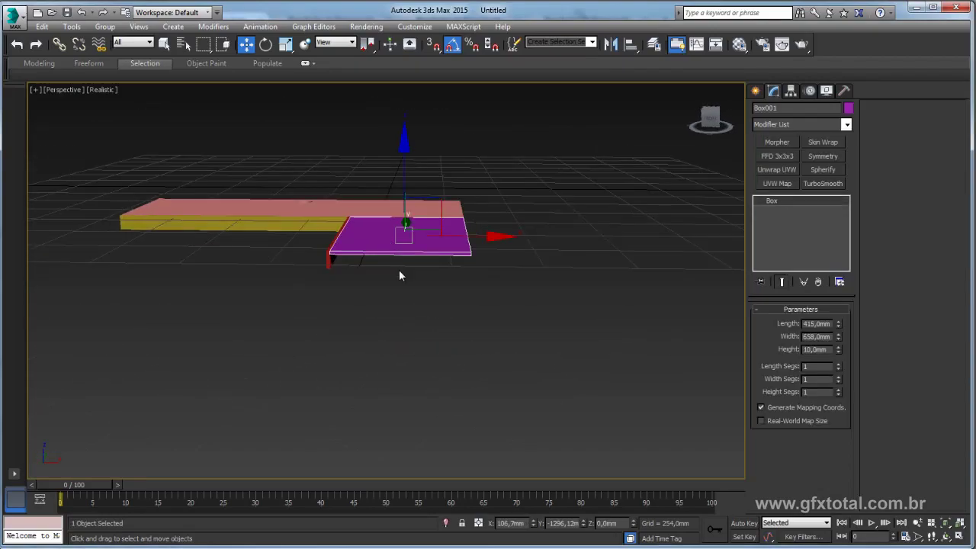
{"action": "key", "text": "alt+Tab"}
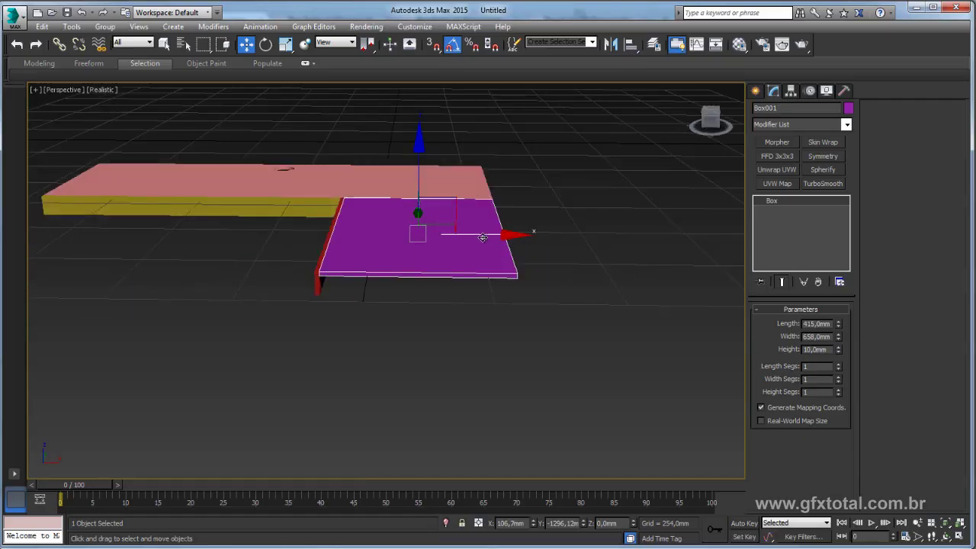
Clone the purple slab as Box004 and set its height to 755 mm and width to 10 mm.
{"action": "left_click_drag", "start_coordinate": [488, 234], "coordinate": [696, 256], "text": "shift"}
{"action": "key", "text": "Return"}
{"action": "scroll", "coordinate": [516, 312], "scroll_direction": "down", "scroll_amount": 2}
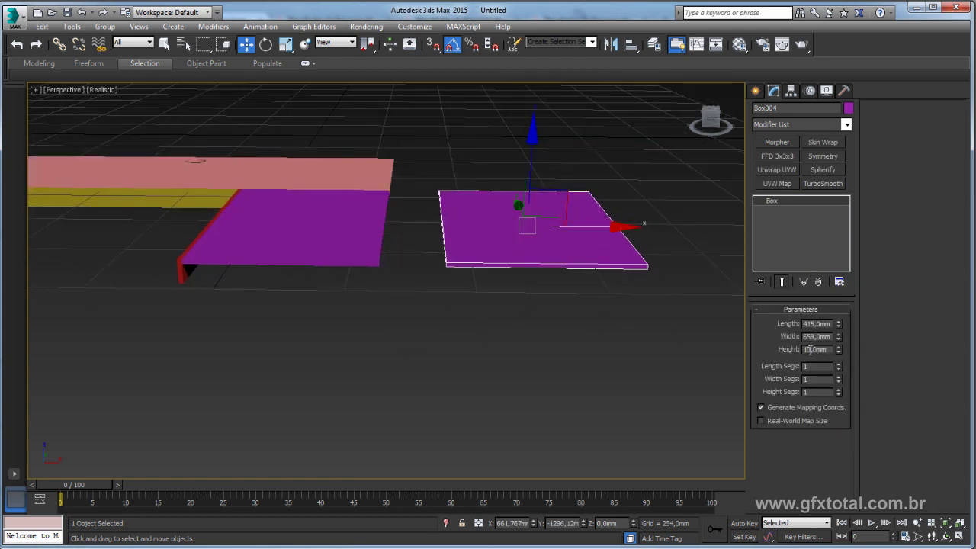
{"action": "type", "text": "755"}
{"action": "key", "text": "Return"}
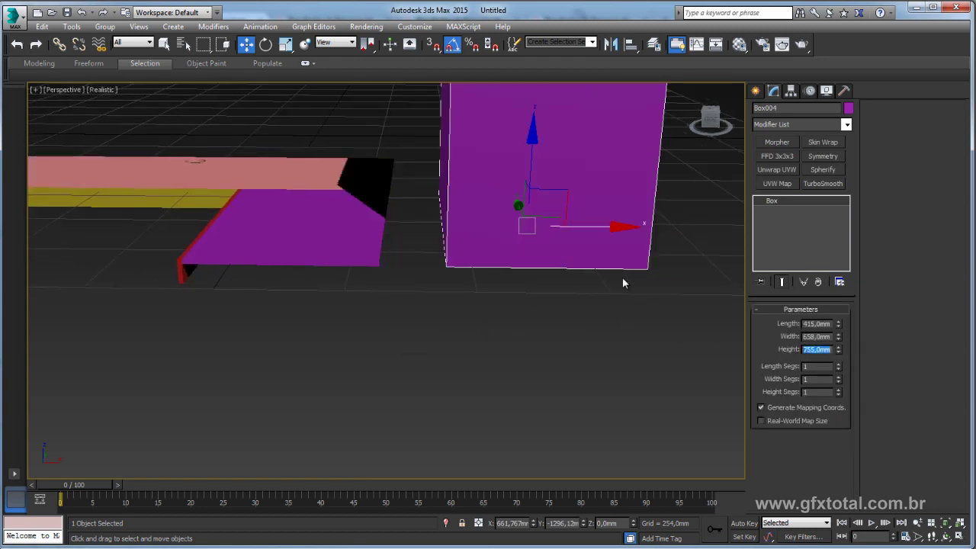
{"action": "mouse_move", "coordinate": [625, 279]}
{"action": "middle_mouse_down", "text": "alt"}
{"action": "mouse_move", "coordinate": [569, 303]}
{"action": "mouse_move", "coordinate": [585, 300]}
{"action": "mouse_move", "coordinate": [620, 333]}
{"action": "middle_mouse_up", "text": "alt"}
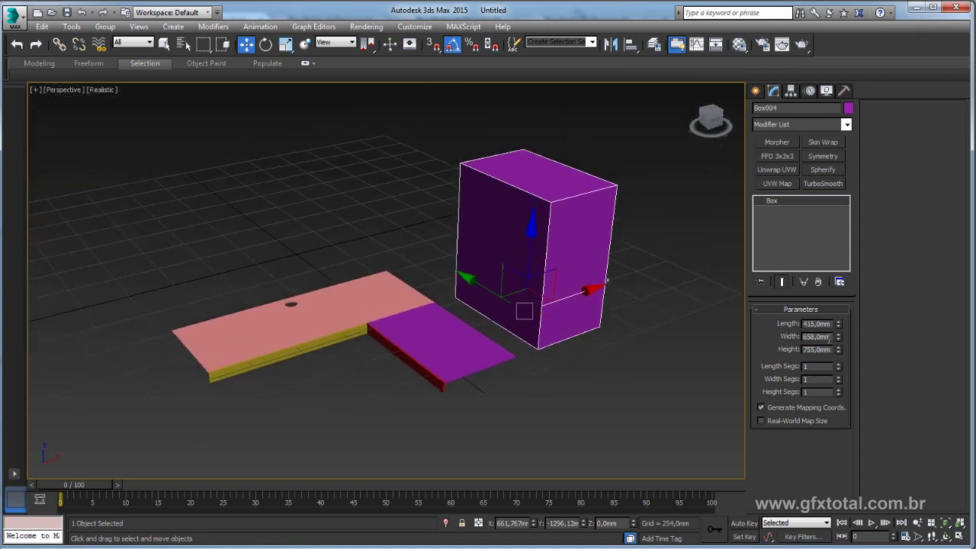
{"action": "left_click_drag", "start_coordinate": [838, 339], "coordinate": [843, 394]}
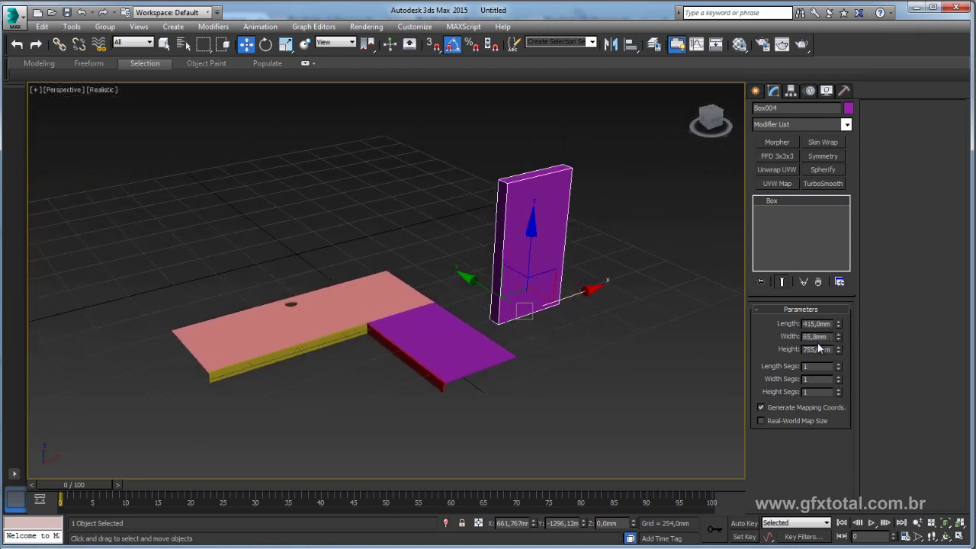
{"action": "type", "text": "103"}
{"action": "key", "text": "Return"}
Move Box004 down and forward beneath the purple slab's far end.
{"action": "middle_click_drag", "start_coordinate": [563, 311], "coordinate": [557, 284], "text": "alt"}
{"action": "mouse_move", "coordinate": [556, 284]}
{"action": "left_mouse_down"}
{"action": "mouse_move", "coordinate": [553, 359]}
{"action": "mouse_move", "coordinate": [459, 450]}
{"action": "left_mouse_up"}
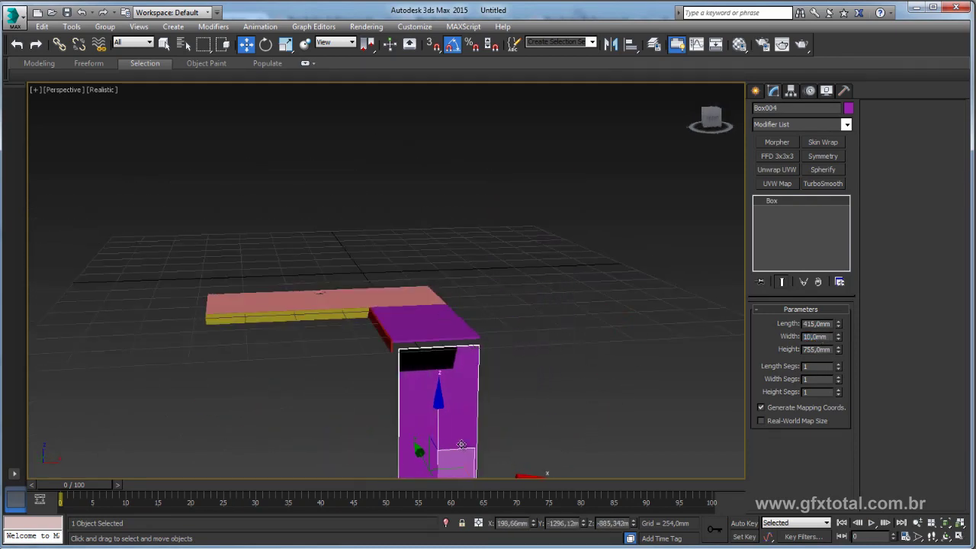
{"action": "mouse_move", "coordinate": [459, 450]}
{"action": "middle_mouse_down", "text": "alt"}
{"action": "mouse_move", "coordinate": [379, 424]}
{"action": "mouse_move", "coordinate": [403, 429]}
{"action": "mouse_move", "coordinate": [514, 367]}
{"action": "mouse_move", "coordinate": [503, 373]}
{"action": "middle_mouse_up", "text": "alt"}
{"action": "left_click_drag", "start_coordinate": [499, 385], "coordinate": [435, 360]}
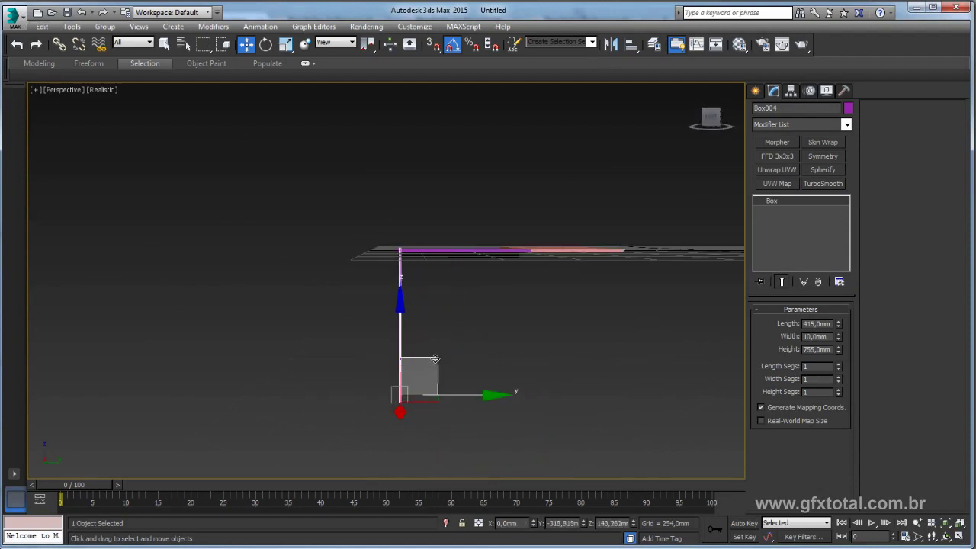
{"action": "scroll", "coordinate": [460, 281], "scroll_direction": "up", "scroll_amount": 5}
{"action": "middle_click_drag", "start_coordinate": [450, 287], "coordinate": [473, 294], "text": "alt"}
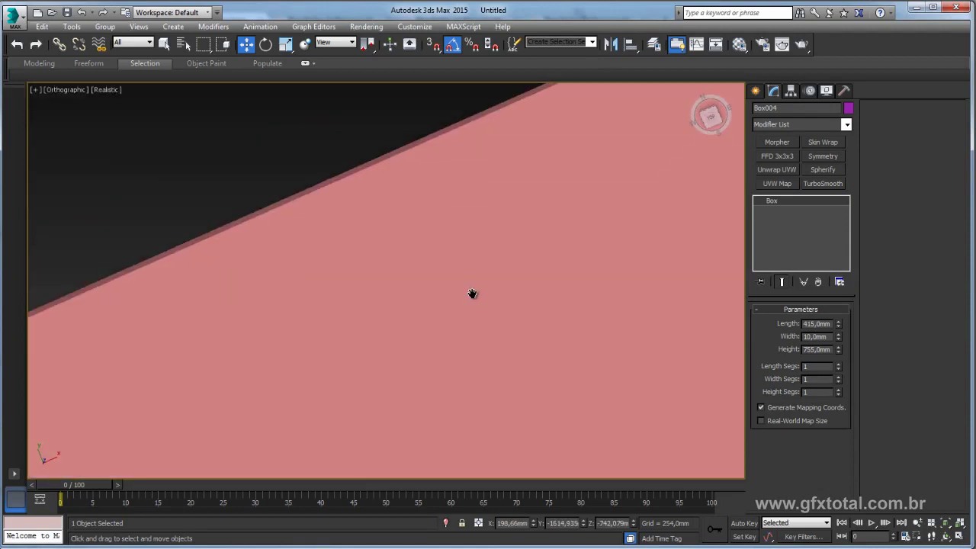
Line Box004 up with the slab's outline in the wireframe Top view.
{"action": "key", "text": "t"}
{"action": "scroll", "coordinate": [492, 324], "scroll_direction": "up", "scroll_amount": 3}
{"action": "middle_click_drag", "start_coordinate": [486, 348], "coordinate": [670, 361]}
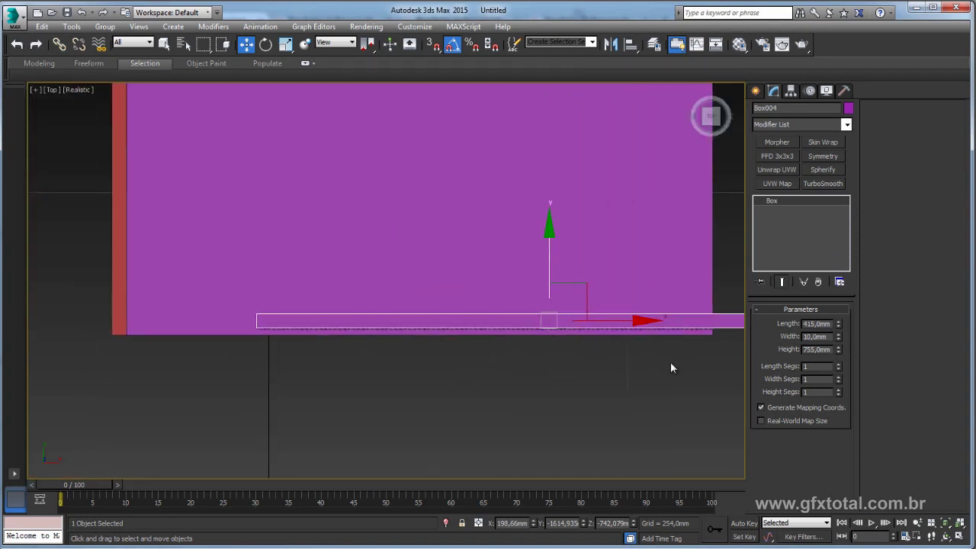
{"action": "key", "text": "F3"}
{"action": "mouse_move", "coordinate": [587, 284]}
{"action": "left_mouse_down"}
{"action": "mouse_move", "coordinate": [456, 272]}
{"action": "mouse_move", "coordinate": [460, 291]}
{"action": "left_mouse_up"}
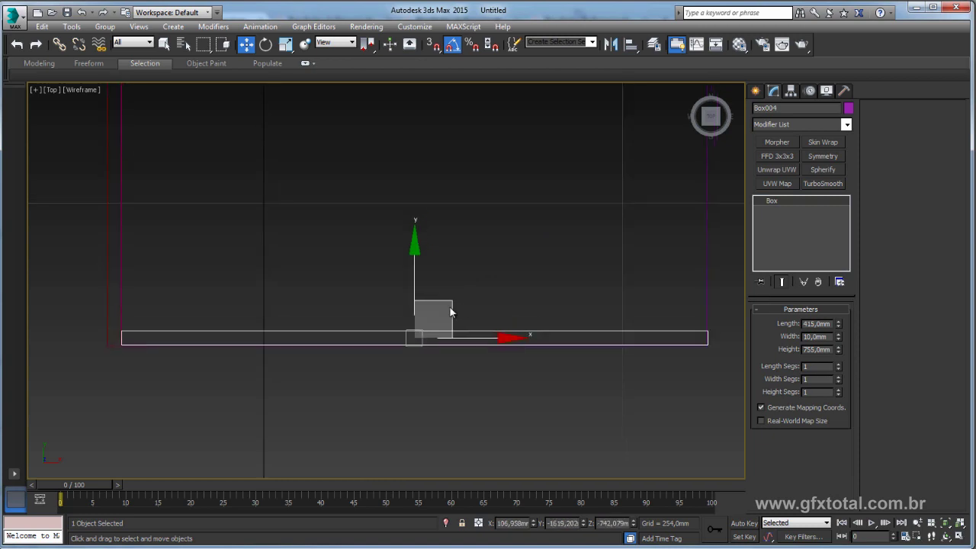
{"action": "scroll", "coordinate": [431, 324], "scroll_direction": "down", "scroll_amount": 5}
Return to shaded Perspective view and inspect the new leg panel from several angles.
{"action": "key", "text": "p"}
{"action": "mouse_move", "coordinate": [506, 399]}
{"action": "middle_mouse_down", "text": "alt"}
{"action": "mouse_move", "coordinate": [569, 292]}
{"action": "mouse_move", "coordinate": [543, 312]}
{"action": "mouse_move", "coordinate": [585, 306]}
{"action": "middle_mouse_up", "text": "alt"}
{"action": "scroll", "coordinate": [585, 305], "scroll_direction": "down", "scroll_amount": 2}
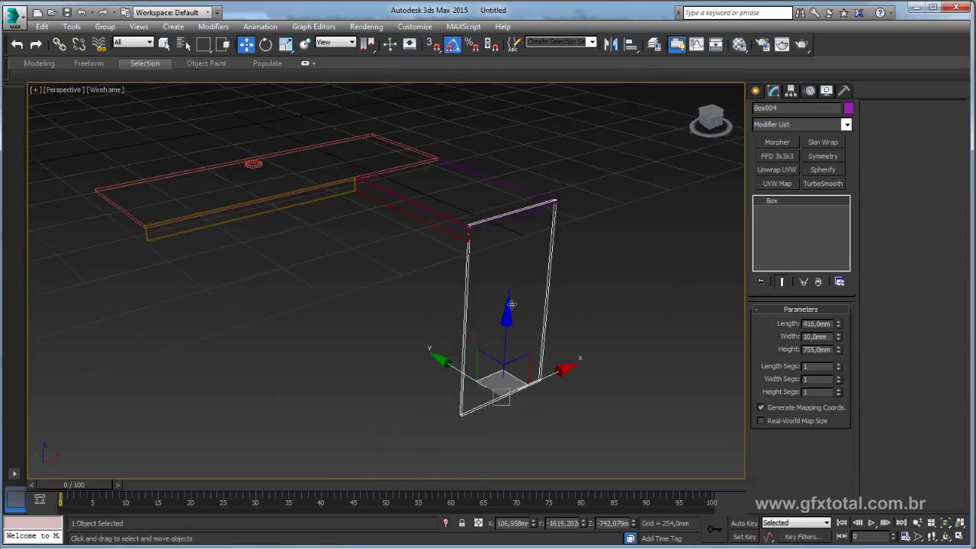
{"action": "middle_click_drag", "start_coordinate": [511, 305], "coordinate": [542, 309]}
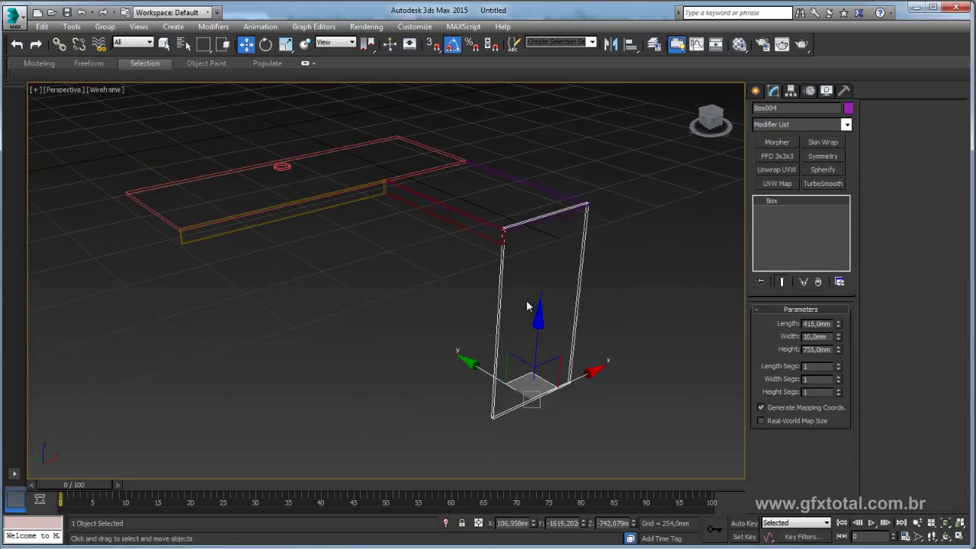
{"action": "key", "text": "F3"}
{"action": "mouse_move", "coordinate": [443, 309]}
{"action": "middle_mouse_down", "text": "alt"}
{"action": "mouse_move", "coordinate": [525, 341]}
{"action": "mouse_move", "coordinate": [503, 261]}
{"action": "middle_mouse_up", "text": "alt"}
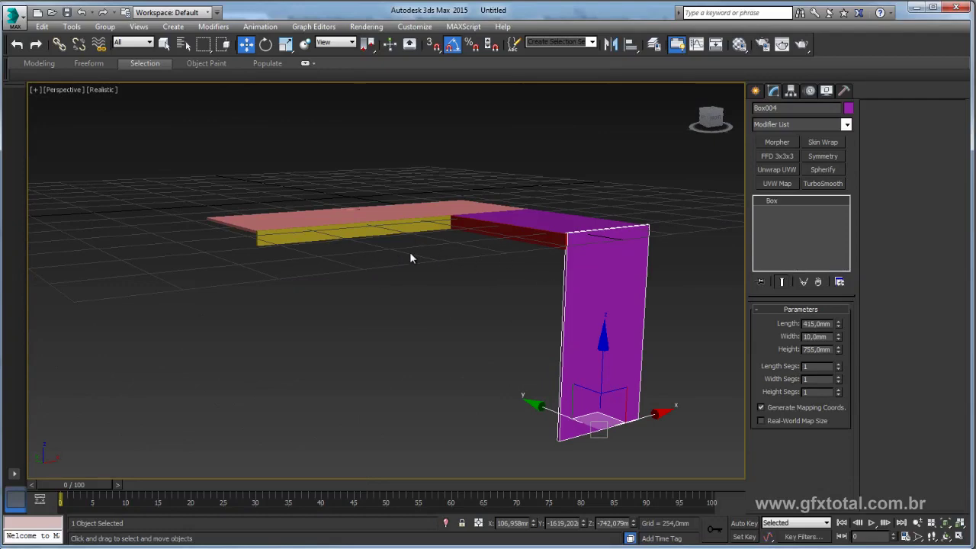
{"action": "middle_click_drag", "start_coordinate": [463, 238], "coordinate": [432, 281], "text": "alt"}
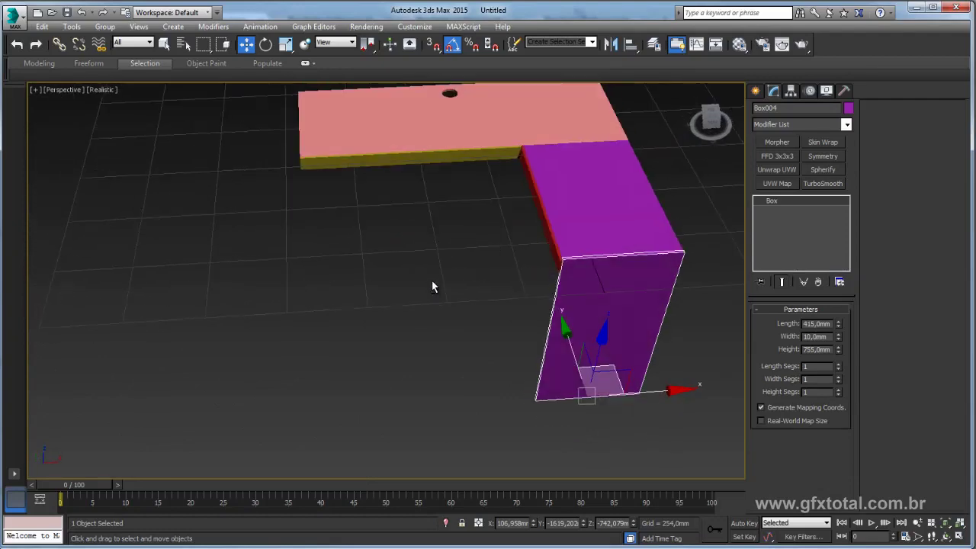
{"action": "scroll", "coordinate": [435, 284], "scroll_direction": "up", "scroll_amount": 2}
{"action": "scroll", "coordinate": [441, 287], "scroll_direction": "up", "scroll_amount": 1}
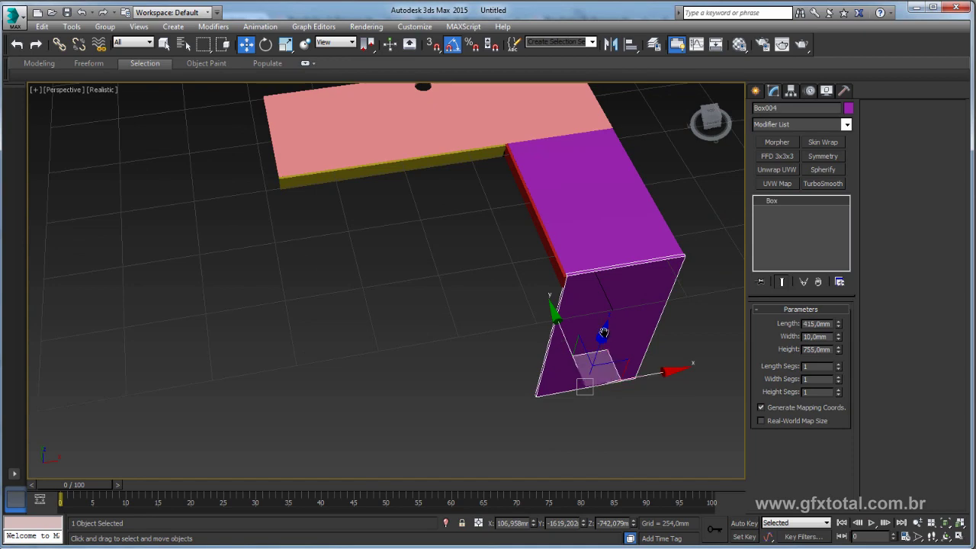
{"action": "middle_click_drag", "start_coordinate": [110, 164], "coordinate": [36, 164]}
Give the new side panel a teal object colour.
{"action": "left_click", "coordinate": [849, 109]}
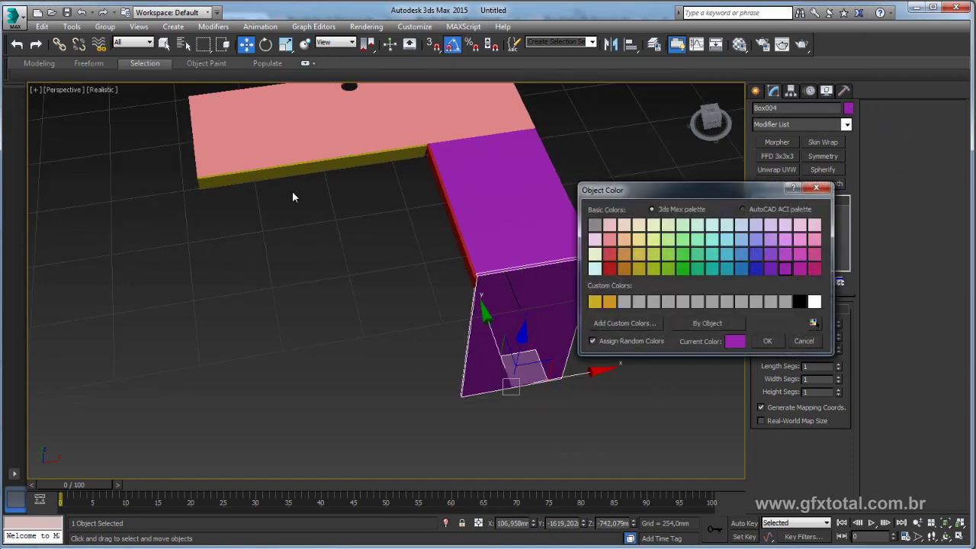
{"action": "left_click", "coordinate": [704, 255]}
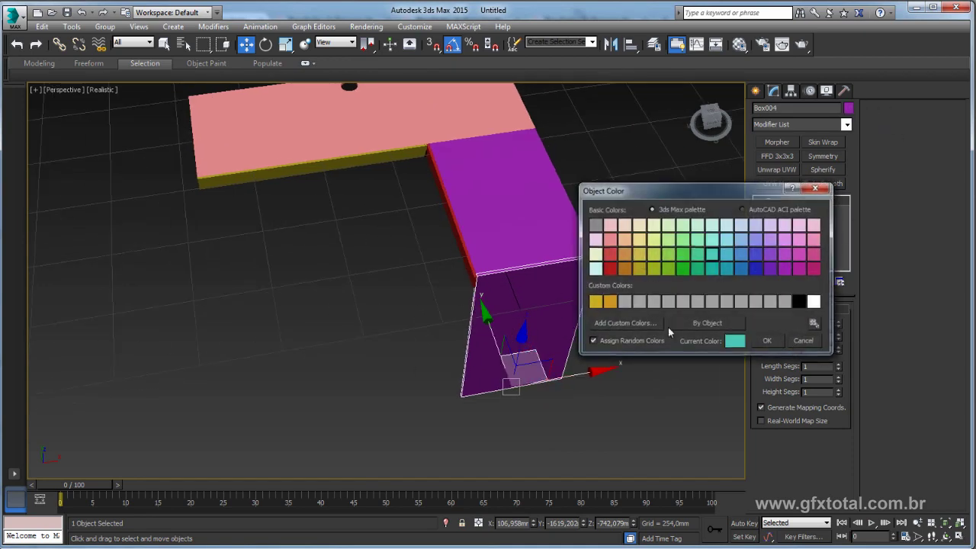
{"action": "key", "text": "Return"}
In the Front view, move the teal panel along Y so its top meets the purple desktop.
{"action": "mouse_move", "coordinate": [668, 327]}
{"action": "middle_mouse_down", "text": "alt"}
{"action": "mouse_move", "coordinate": [570, 301]}
{"action": "mouse_move", "coordinate": [425, 163]}
{"action": "middle_mouse_up", "text": "alt"}
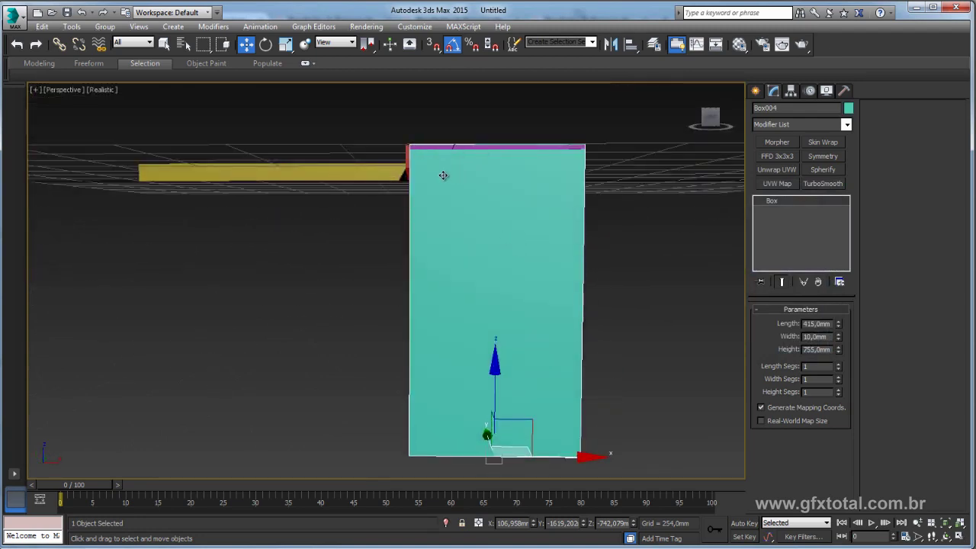
{"action": "middle_click_drag", "start_coordinate": [445, 175], "coordinate": [514, 298], "text": "alt"}
{"action": "left_click_drag", "start_coordinate": [493, 374], "coordinate": [490, 379]}
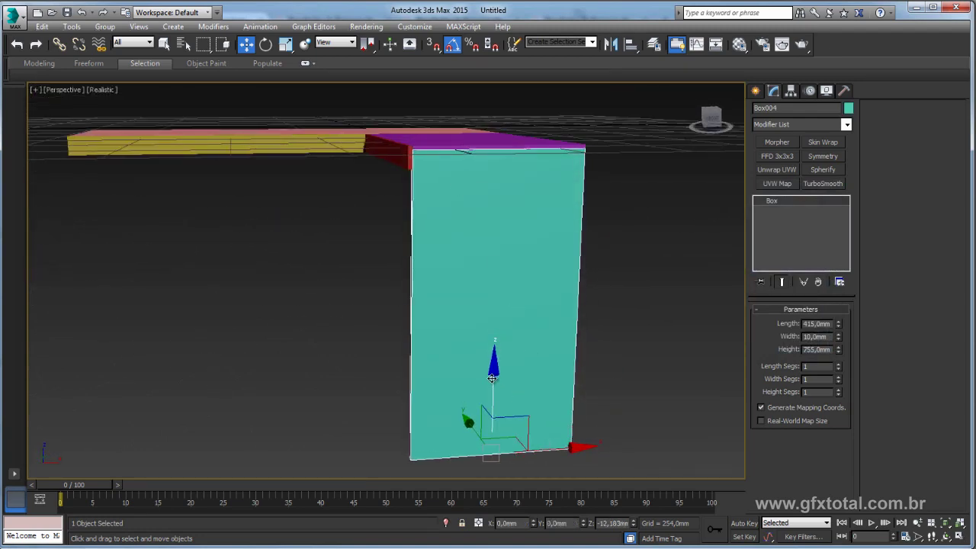
{"action": "middle_click_drag", "start_coordinate": [569, 315], "coordinate": [545, 310], "text": "alt"}
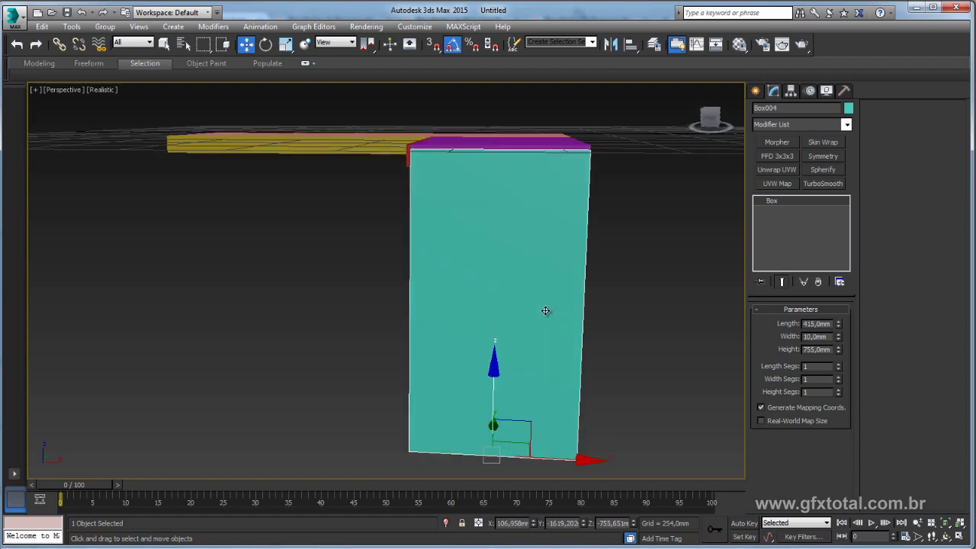
{"action": "key", "text": "l"}
{"action": "key", "text": "f"}
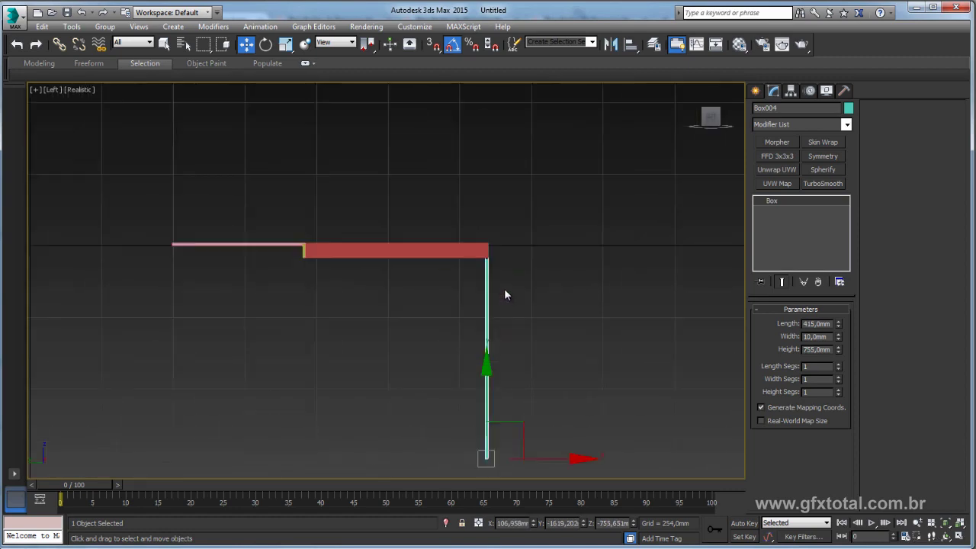
{"action": "scroll", "coordinate": [400, 284], "scroll_direction": "up", "scroll_amount": 5}
{"action": "scroll", "coordinate": [454, 336], "scroll_direction": "up", "scroll_amount": 5}
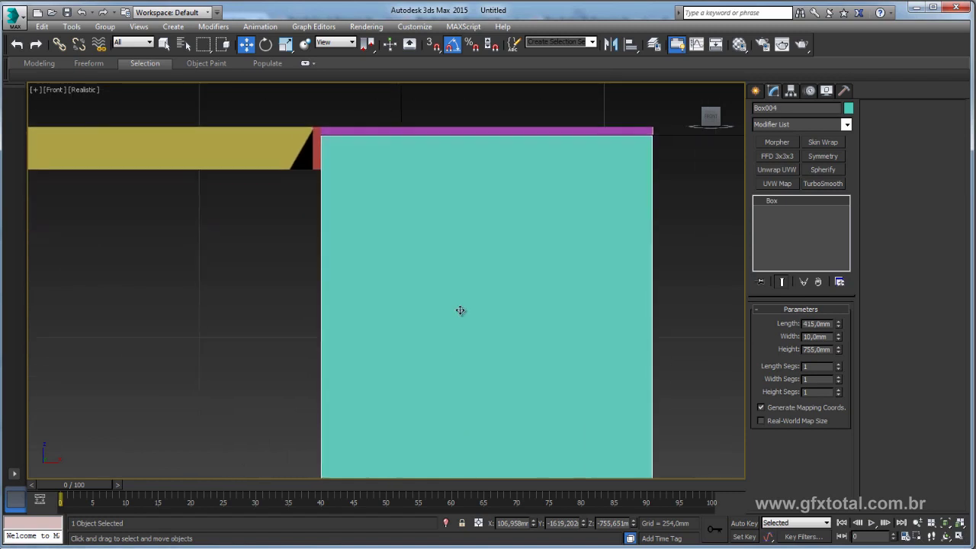
{"action": "scroll", "coordinate": [464, 351], "scroll_direction": "down", "scroll_amount": 2}
{"action": "scroll", "coordinate": [455, 374], "scroll_direction": "down", "scroll_amount": 3}
{"action": "scroll", "coordinate": [442, 358], "scroll_direction": "up", "scroll_amount": 2}
{"action": "left_click_drag", "start_coordinate": [441, 365], "coordinate": [444, 392]}
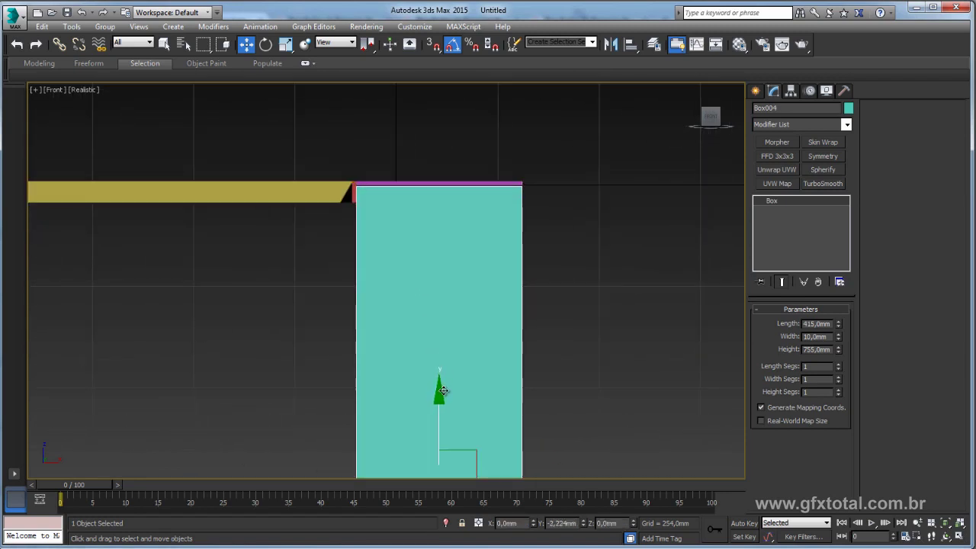
Return to the Perspective view and orbit to see the whole desk from above.
{"action": "key", "text": "p"}
{"action": "scroll", "coordinate": [402, 289], "scroll_direction": "up", "scroll_amount": 3}
{"action": "scroll", "coordinate": [402, 283], "scroll_direction": "down", "scroll_amount": 3}
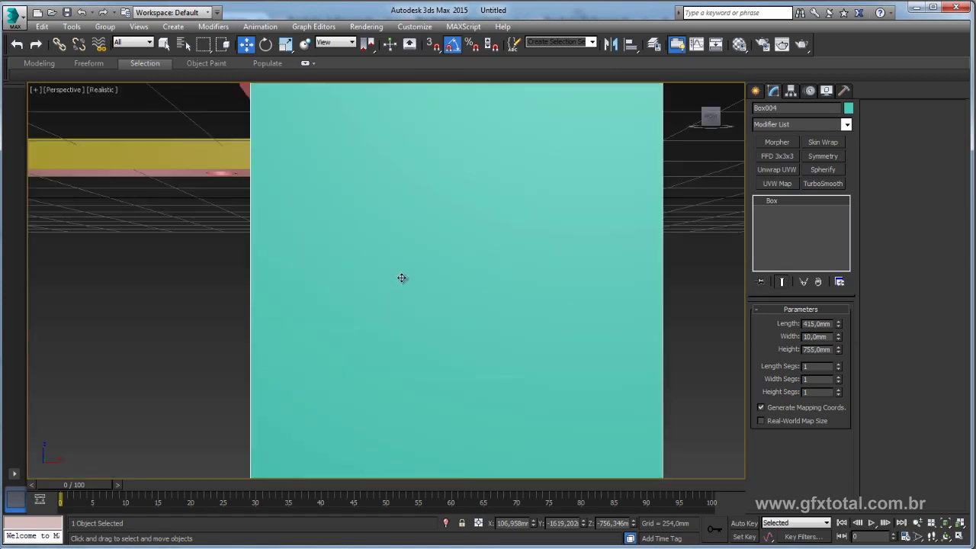
{"action": "scroll", "coordinate": [402, 276], "scroll_direction": "down", "scroll_amount": 3}
{"action": "mouse_move", "coordinate": [401, 277]}
{"action": "middle_mouse_down", "text": "alt"}
{"action": "mouse_move", "coordinate": [455, 327]}
{"action": "mouse_move", "coordinate": [517, 325]}
{"action": "middle_mouse_up", "text": "alt"}
After checking the reference image, Shift-drag a copy of the teal panel to the desk's left end.
{"action": "key", "text": "alt+Tab"}
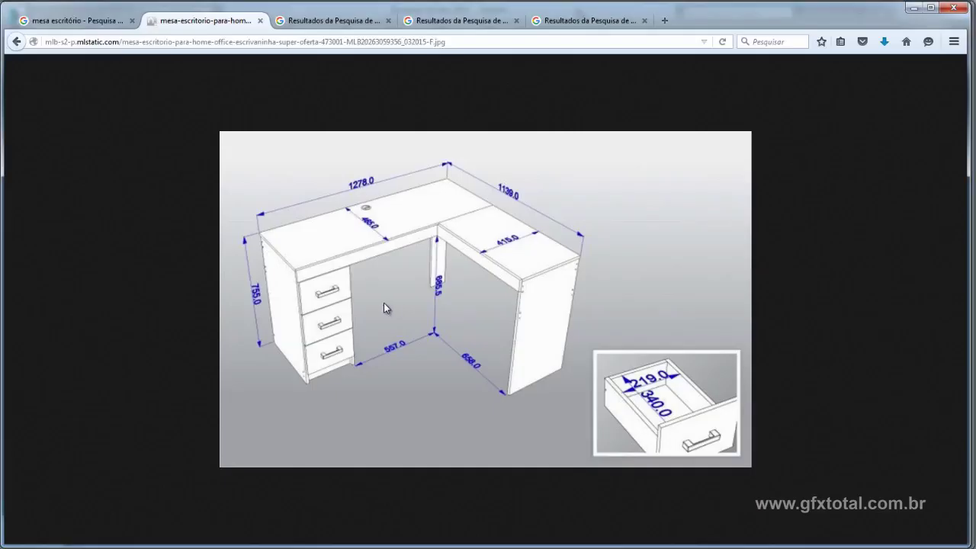
{"action": "key", "text": "alt+Tab"}
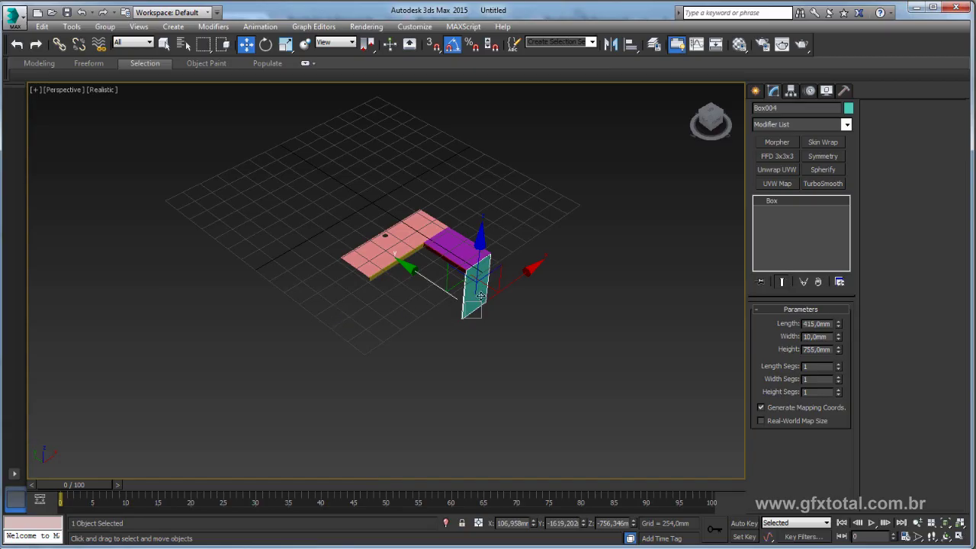
{"action": "middle_click_drag", "start_coordinate": [482, 296], "coordinate": [494, 340]}
{"action": "left_click_drag", "start_coordinate": [510, 301], "coordinate": [389, 304], "text": "shift"}
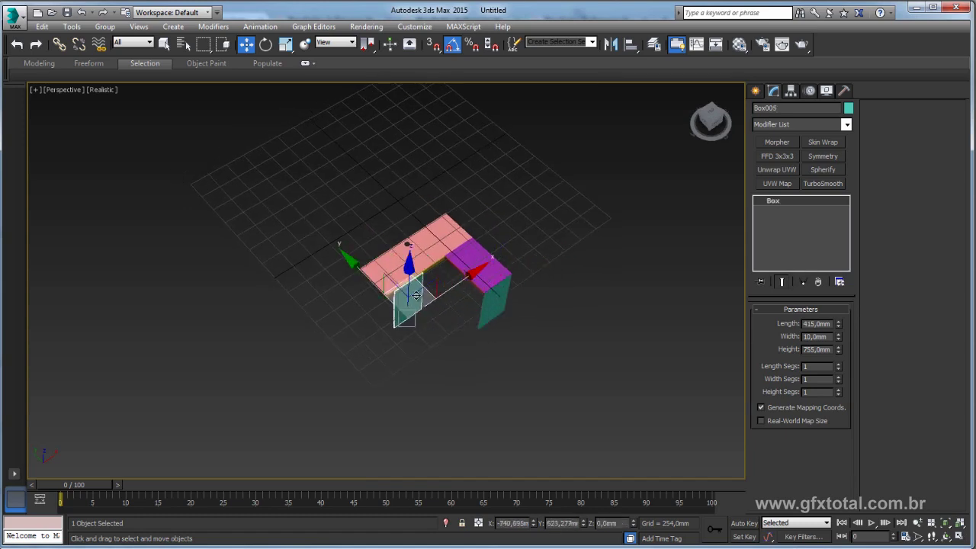
{"action": "left_click", "coordinate": [487, 334]}
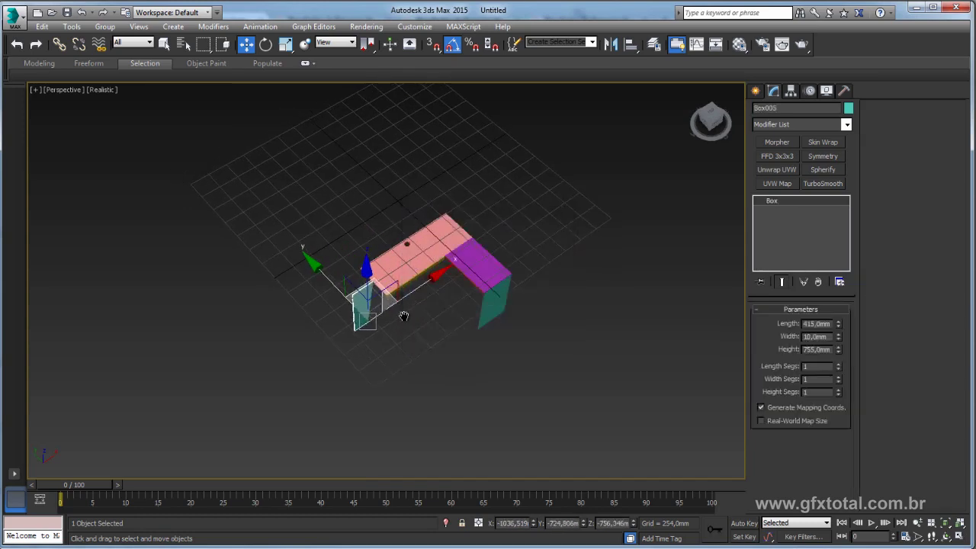
{"action": "scroll", "coordinate": [396, 324], "scroll_direction": "up", "scroll_amount": 5}
Rotate the copied panel 90° on Z and move it to the pink desktop's left edge in Top view.
{"action": "key", "text": "e"}
{"action": "left_click_drag", "start_coordinate": [340, 424], "coordinate": [391, 419]}
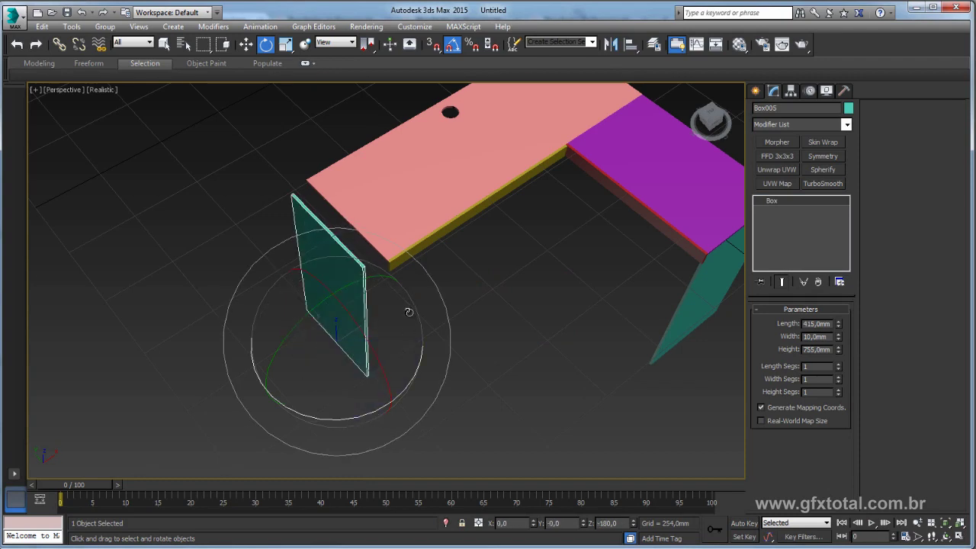
{"action": "key", "text": "f"}
{"action": "key", "text": "t"}
{"action": "mouse_move", "coordinate": [396, 283]}
{"action": "middle_mouse_down"}
{"action": "mouse_move", "coordinate": [321, 283]}
{"action": "mouse_move", "coordinate": [326, 226]}
{"action": "middle_mouse_up"}
{"action": "key", "text": "w"}
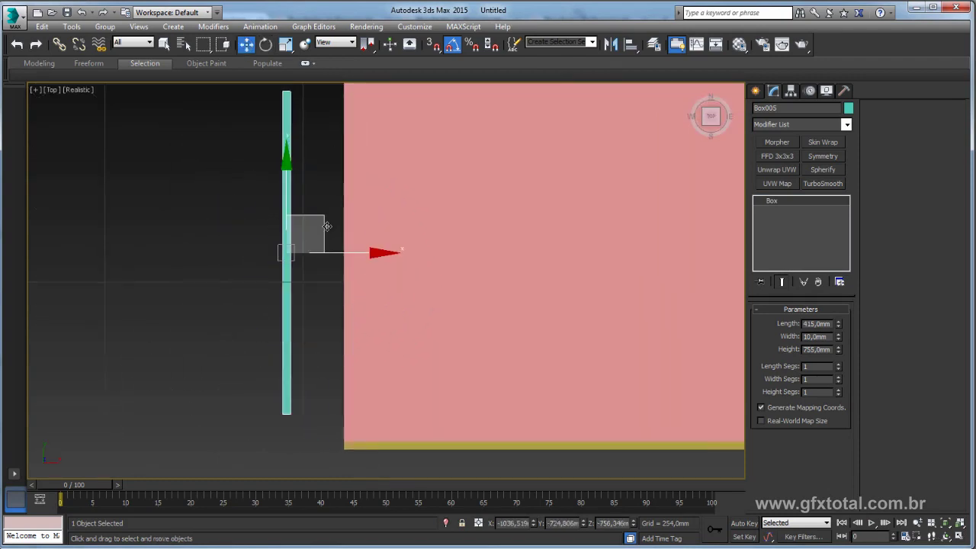
{"action": "left_click_drag", "start_coordinate": [327, 226], "coordinate": [385, 221]}
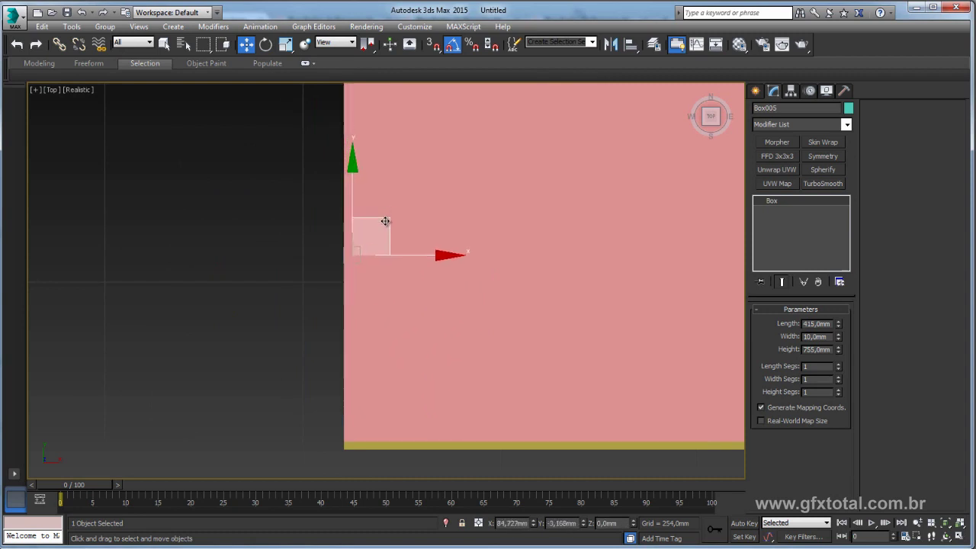
Switch to wireframe display and zoom around to inspect the new panel's placement.
{"action": "key", "text": "F3"}
{"action": "scroll", "coordinate": [305, 251], "scroll_direction": "down", "scroll_amount": 1}
{"action": "scroll", "coordinate": [321, 229], "scroll_direction": "down", "scroll_amount": 3}
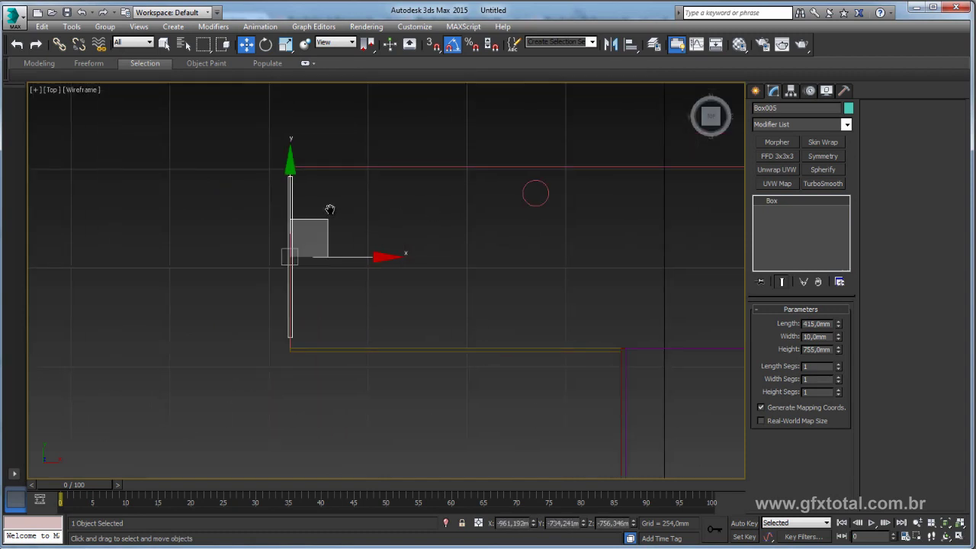
{"action": "scroll", "coordinate": [260, 141], "scroll_direction": "up", "scroll_amount": 4}
{"action": "scroll", "coordinate": [260, 142], "scroll_direction": "down", "scroll_amount": 6}
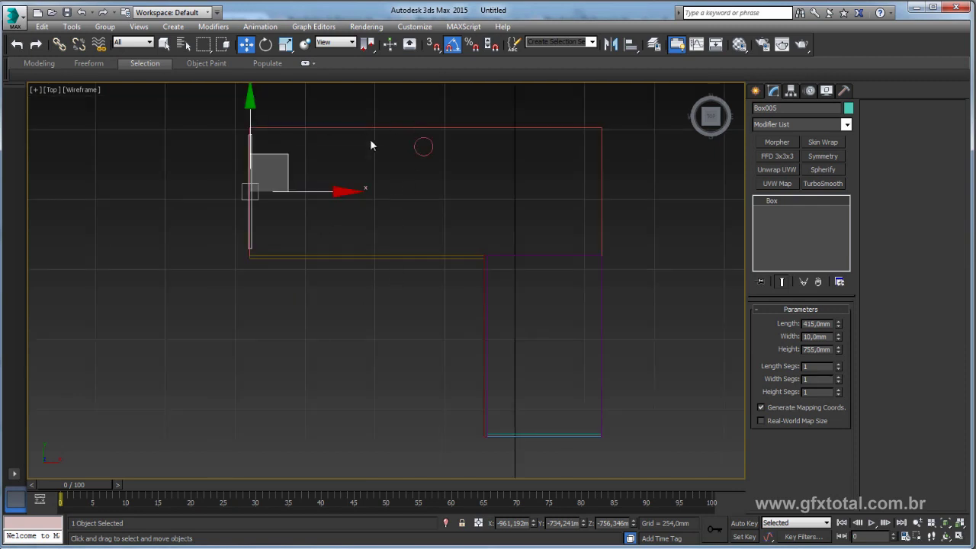
{"action": "scroll", "coordinate": [290, 168], "scroll_direction": "up", "scroll_amount": 2}
{"action": "scroll", "coordinate": [335, 242], "scroll_direction": "up", "scroll_amount": 2}
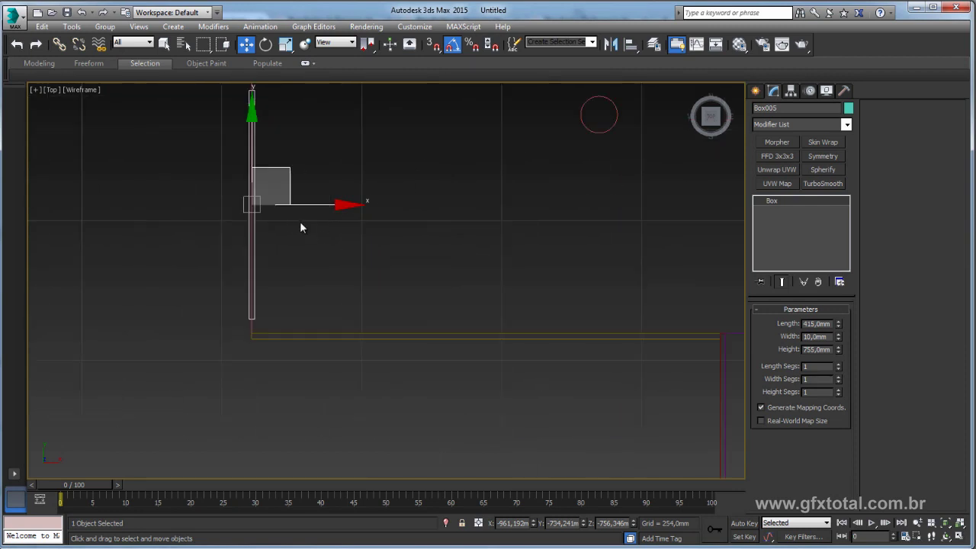
{"action": "scroll", "coordinate": [292, 224], "scroll_direction": "up", "scroll_amount": 2}
{"action": "scroll", "coordinate": [281, 275], "scroll_direction": "down", "scroll_amount": 3}
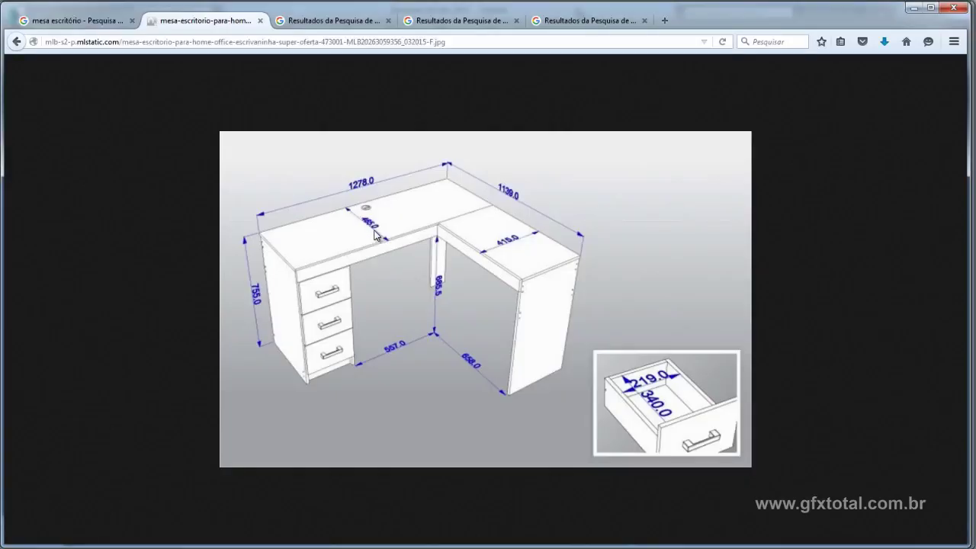
Set Box005's Length to 465 mm and nudge it along X to align with the desktop edge.
{"action": "key", "text": "alt+Tab"}
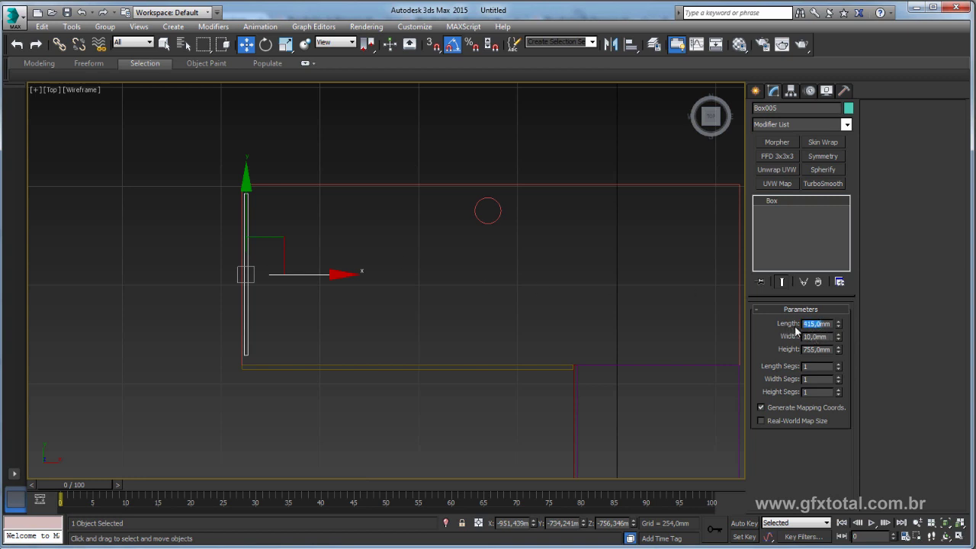
{"action": "type", "text": "465"}
{"action": "key", "text": "Return"}
{"action": "scroll", "coordinate": [306, 282], "scroll_direction": "up", "scroll_amount": 2}
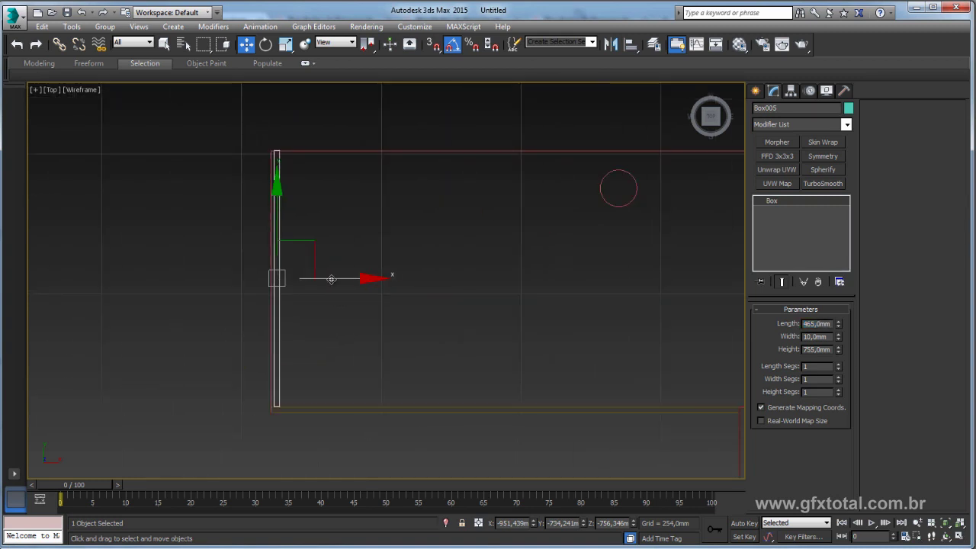
{"action": "left_click_drag", "start_coordinate": [331, 280], "coordinate": [331, 279]}
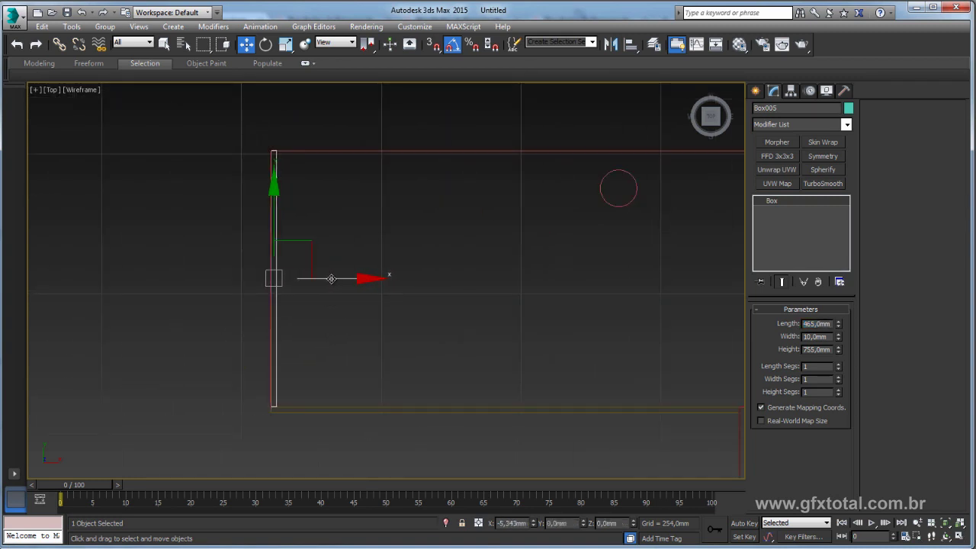
{"action": "middle_click_drag", "start_coordinate": [331, 279], "coordinate": [257, 255]}
View the desk in shaded Perspective and compare it with the reference image.
{"action": "key", "text": "p"}
{"action": "mouse_move", "coordinate": [359, 294]}
{"action": "middle_mouse_down", "text": "alt"}
{"action": "mouse_move", "coordinate": [440, 349]}
{"action": "mouse_move", "coordinate": [466, 287]}
{"action": "mouse_move", "coordinate": [460, 274]}
{"action": "mouse_move", "coordinate": [448, 277]}
{"action": "middle_mouse_up", "text": "alt"}
{"action": "key", "text": "F3"}
{"action": "key", "text": "alt+Tab"}
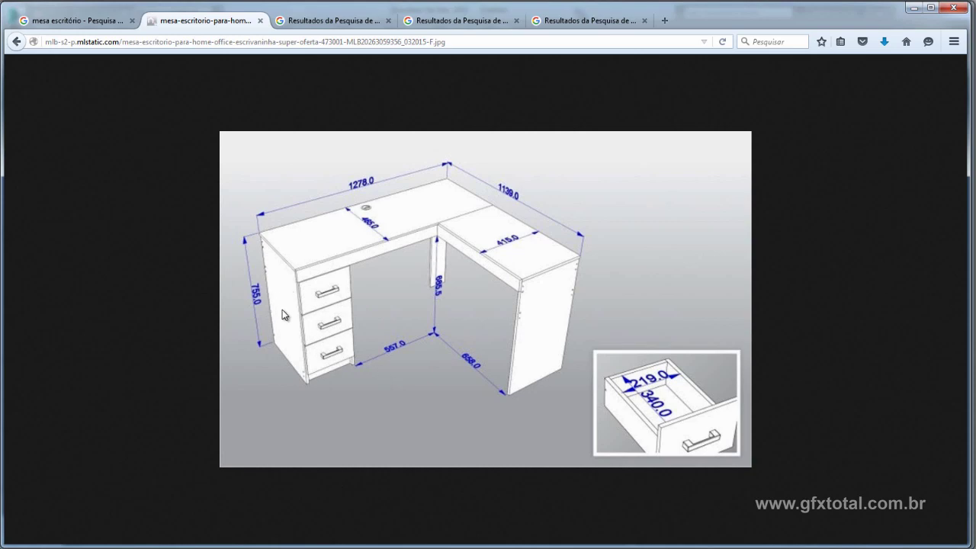
{"action": "key", "text": "alt+Tab"}
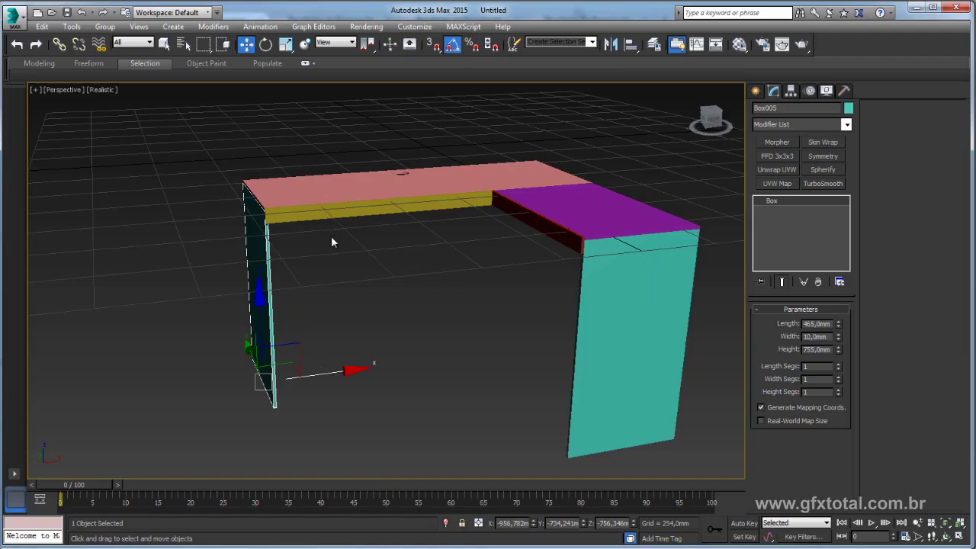
Clone Box005 further along X under the pink desktop as the inner panel Box006.
{"action": "key", "text": "alt+Tab"}
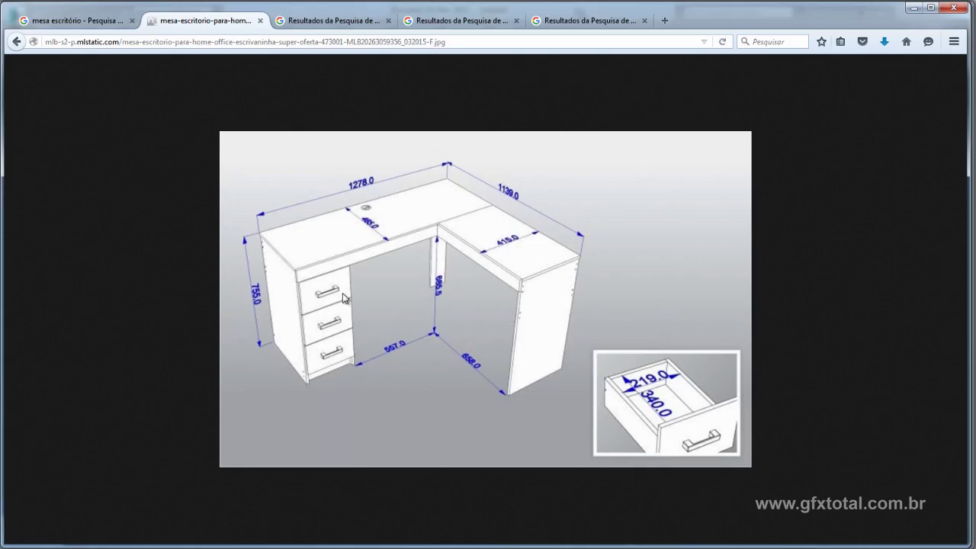
{"action": "key", "text": "alt+Tab"}
{"action": "middle_click_drag", "start_coordinate": [386, 290], "coordinate": [279, 297], "text": "alt"}
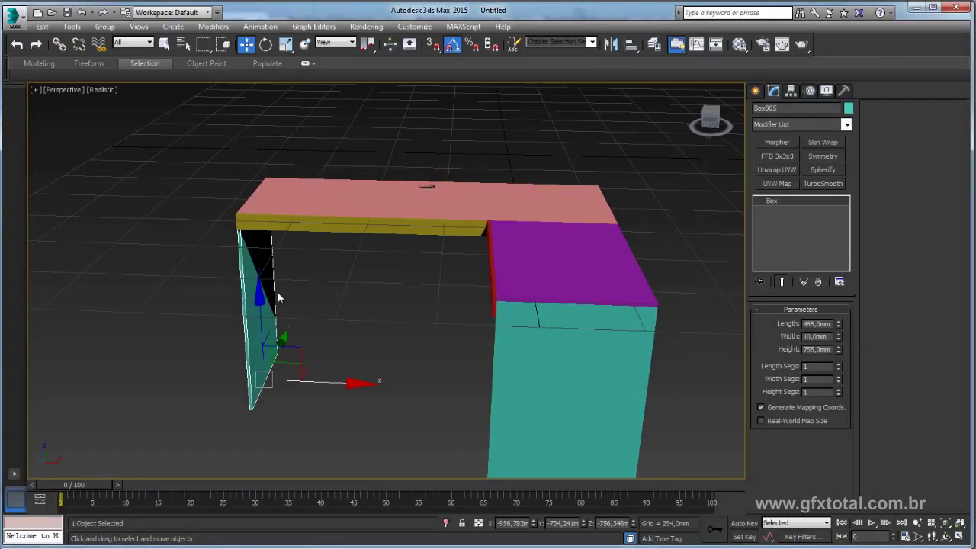
{"action": "left_click_drag", "start_coordinate": [336, 382], "coordinate": [429, 386], "text": "shift"}
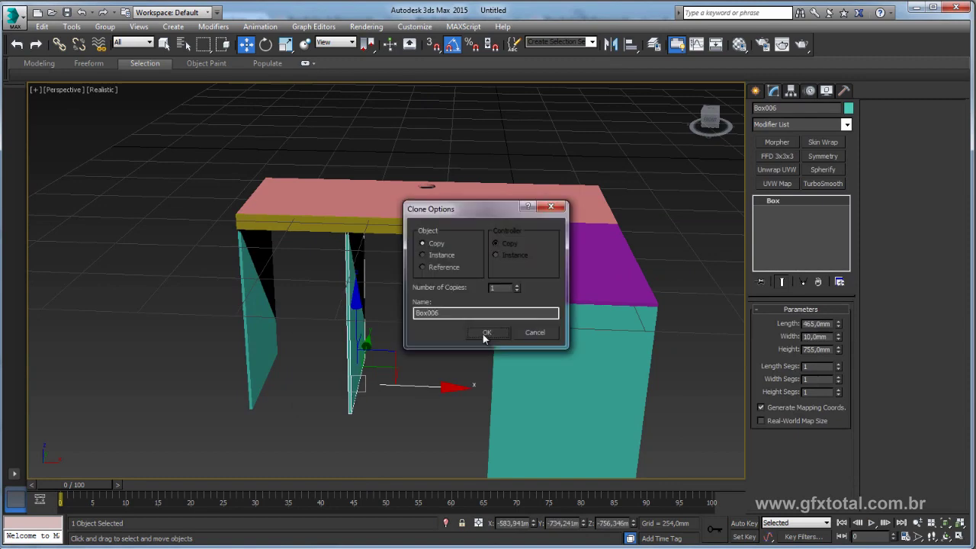
{"action": "left_click", "coordinate": [486, 338]}
{"action": "mouse_move", "coordinate": [486, 338]}
{"action": "middle_mouse_down", "text": "alt"}
{"action": "mouse_move", "coordinate": [405, 334]}
{"action": "mouse_move", "coordinate": [423, 313]}
{"action": "middle_mouse_up", "text": "alt"}
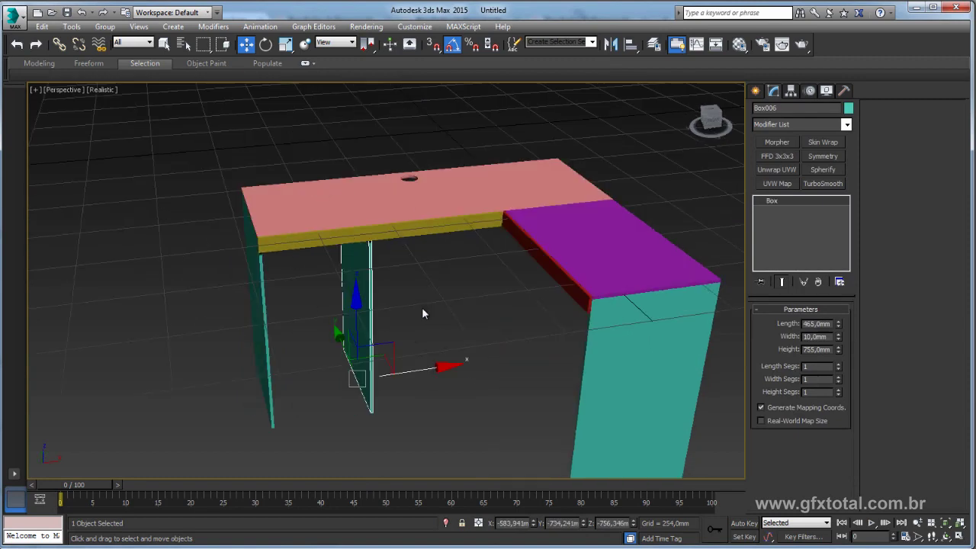
{"action": "key", "text": "alt+Tab"}
Fine-tune the inner panel's position under the desktop, shifting it right then back left.
{"action": "middle_click_drag", "start_coordinate": [424, 369], "coordinate": [419, 365], "text": "alt"}
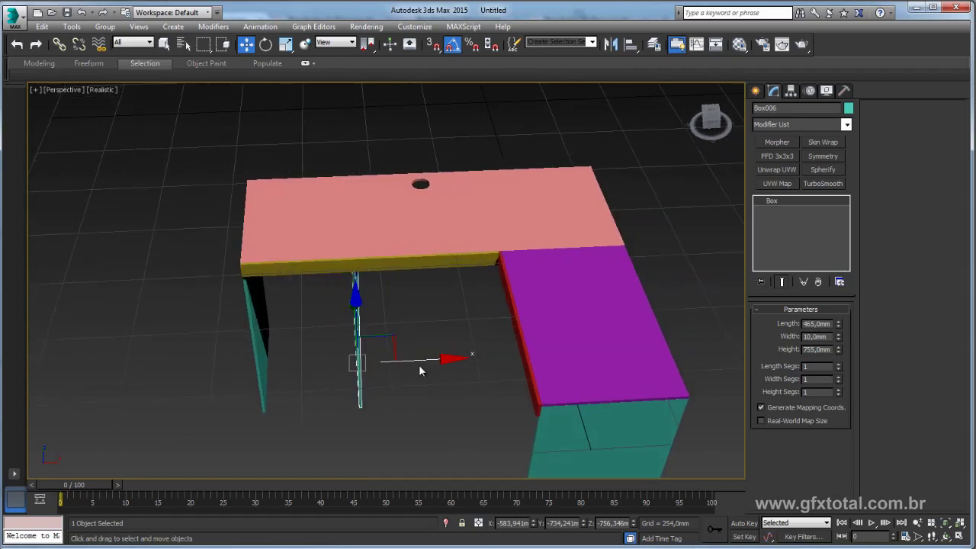
{"action": "left_click_drag", "start_coordinate": [422, 359], "coordinate": [429, 359]}
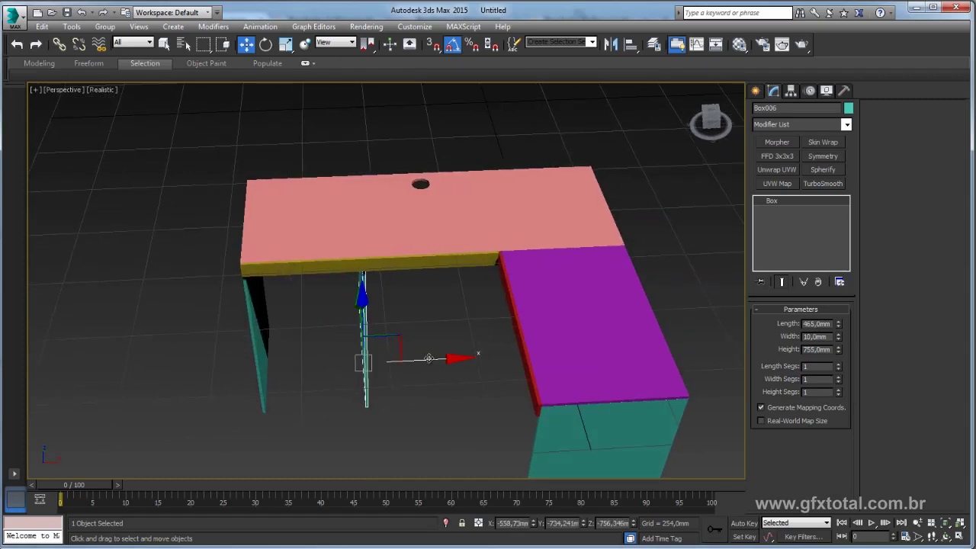
{"action": "mouse_move", "coordinate": [427, 358]}
{"action": "middle_mouse_down", "text": "alt"}
{"action": "mouse_move", "coordinate": [396, 370]}
{"action": "mouse_move", "coordinate": [545, 199]}
{"action": "middle_mouse_up", "text": "alt"}
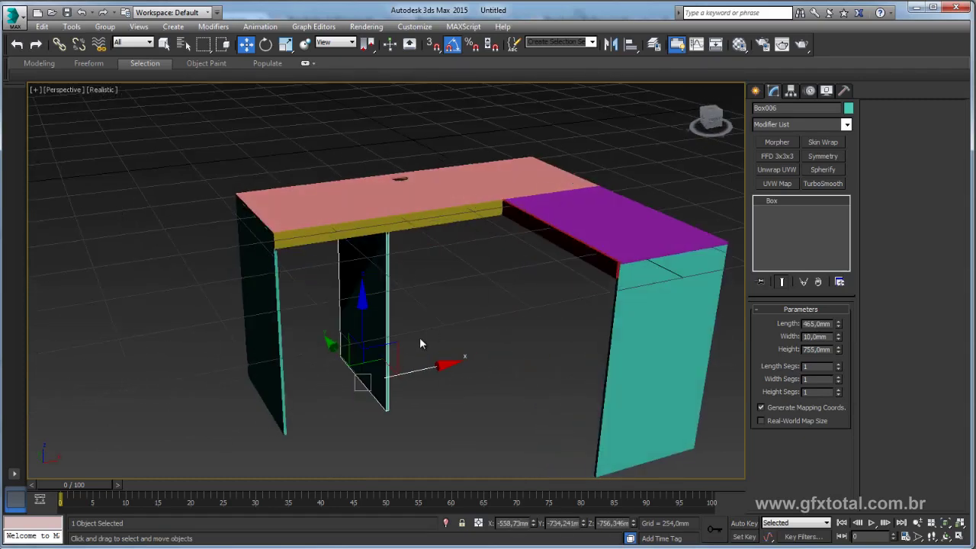
{"action": "left_click_drag", "start_coordinate": [411, 373], "coordinate": [404, 374]}
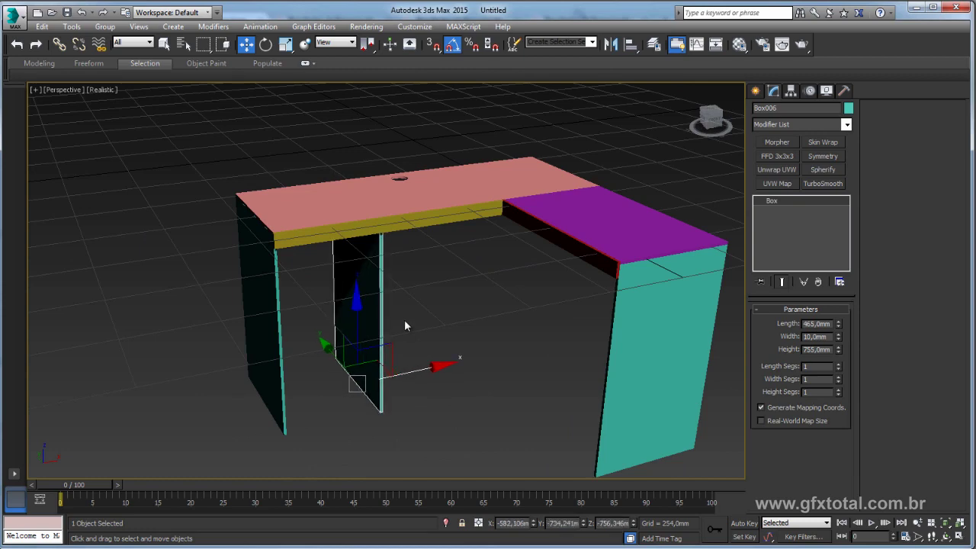
{"action": "mouse_move", "coordinate": [402, 326]}
{"action": "middle_mouse_down", "text": "alt"}
{"action": "mouse_move", "coordinate": [392, 338]}
{"action": "mouse_move", "coordinate": [403, 284]}
{"action": "middle_mouse_up", "text": "alt"}
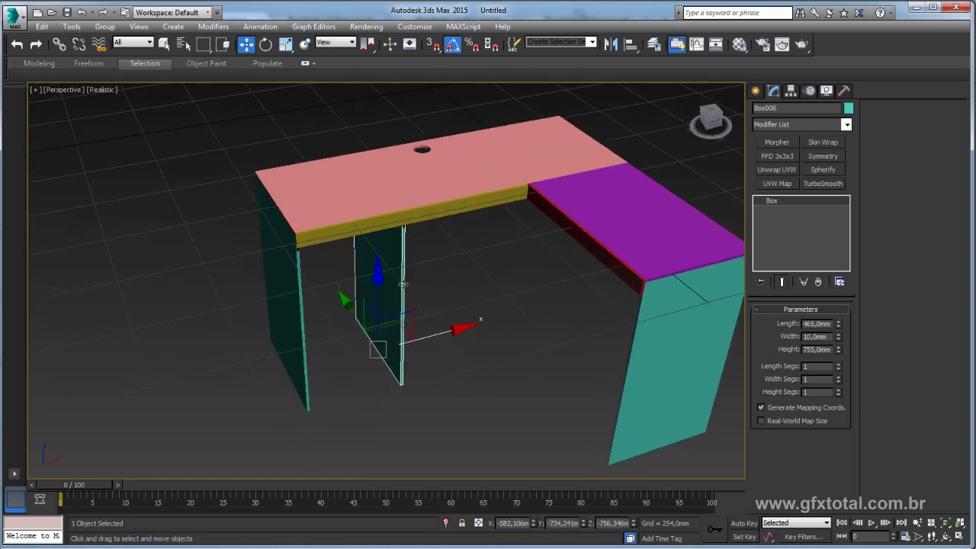
Colour the inner panel Box006 dark blue.
{"action": "left_click", "coordinate": [848, 109]}
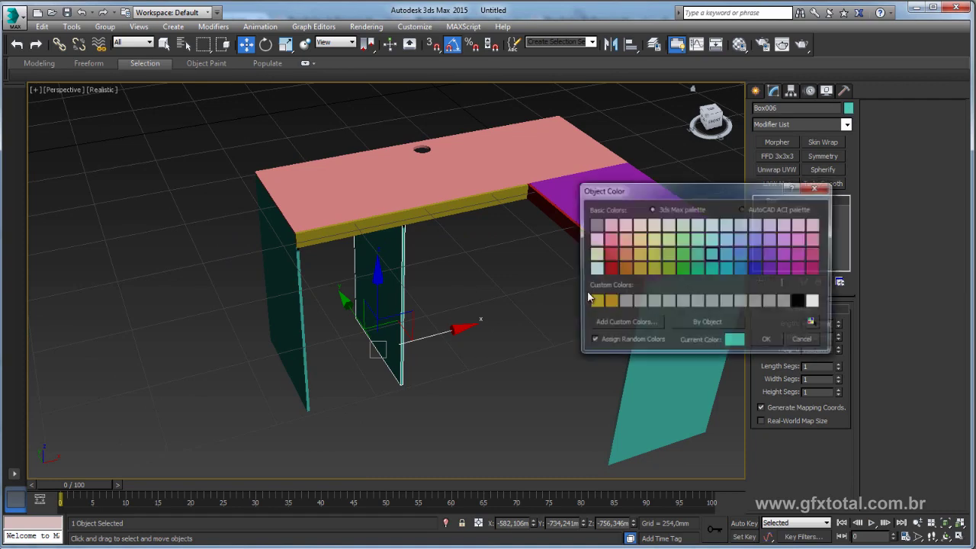
{"action": "left_click", "coordinate": [757, 268]}
{"action": "left_click", "coordinate": [767, 341]}
Colour the left end panel Box005 magenta, then reselect it.
{"action": "left_click", "coordinate": [294, 336]}
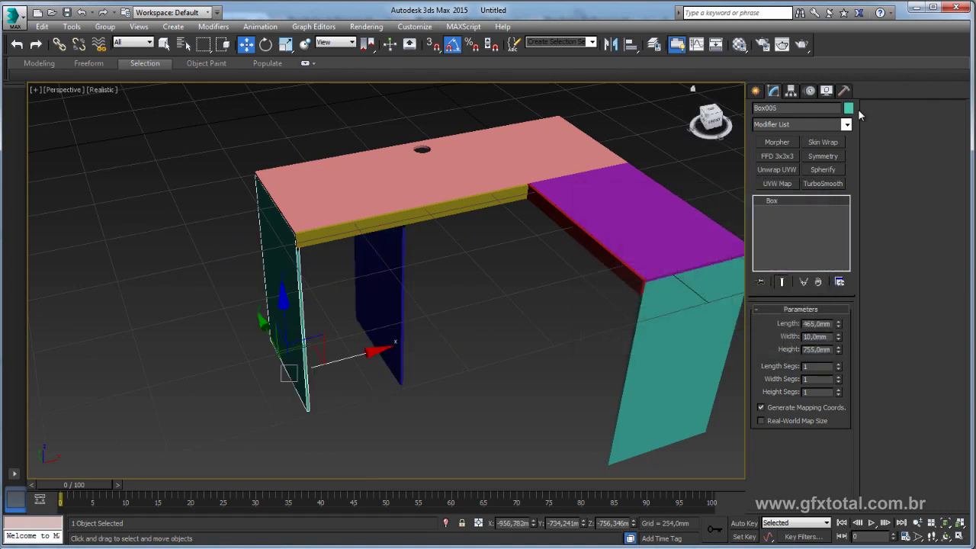
{"action": "left_click", "coordinate": [849, 108]}
{"action": "left_click", "coordinate": [800, 255]}
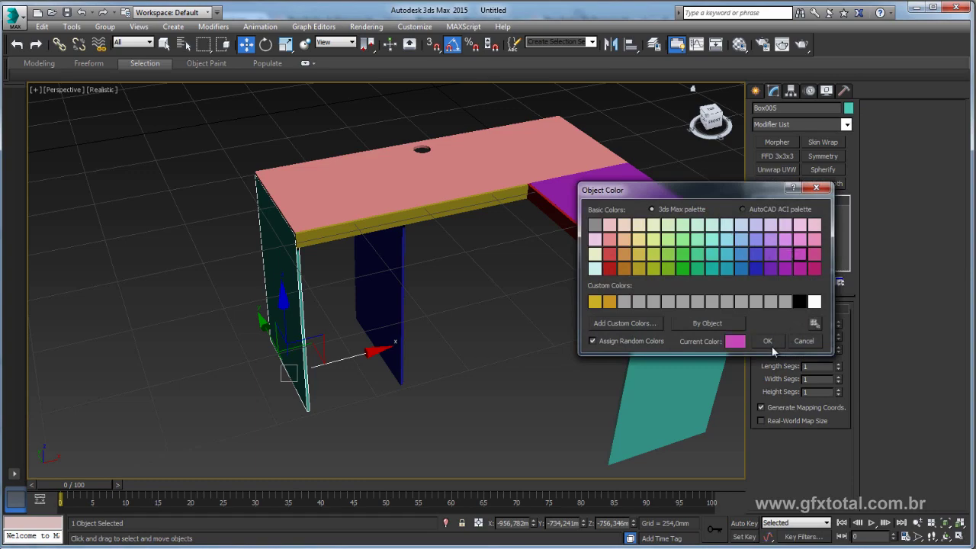
{"action": "left_click", "coordinate": [767, 341]}
{"action": "left_click", "coordinate": [504, 365]}
{"action": "mouse_move", "coordinate": [503, 365]}
{"action": "middle_mouse_down", "text": "alt"}
{"action": "mouse_move", "coordinate": [633, 353]}
{"action": "mouse_move", "coordinate": [451, 368]}
{"action": "mouse_move", "coordinate": [425, 318]}
{"action": "mouse_move", "coordinate": [534, 362]}
{"action": "mouse_move", "coordinate": [437, 371]}
{"action": "mouse_move", "coordinate": [447, 366]}
{"action": "mouse_move", "coordinate": [324, 302]}
{"action": "mouse_move", "coordinate": [564, 334]}
{"action": "mouse_move", "coordinate": [447, 334]}
{"action": "middle_mouse_up", "text": "alt"}
{"action": "left_click", "coordinate": [324, 302]}
Shift-rotate Box005 90° into a copy, Box007, and slide it flush against the magenta panel's edge.
{"action": "key", "text": "e"}
{"action": "left_click_drag", "start_coordinate": [421, 393], "coordinate": [476, 398], "text": "shift"}
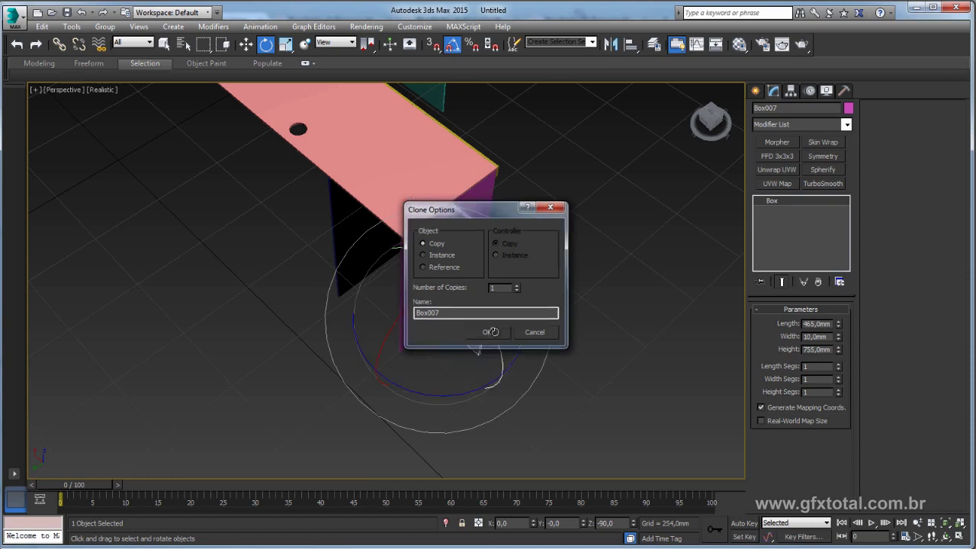
{"action": "left_click", "coordinate": [488, 331]}
{"action": "key", "text": "w"}
{"action": "left_click_drag", "start_coordinate": [386, 325], "coordinate": [263, 333]}
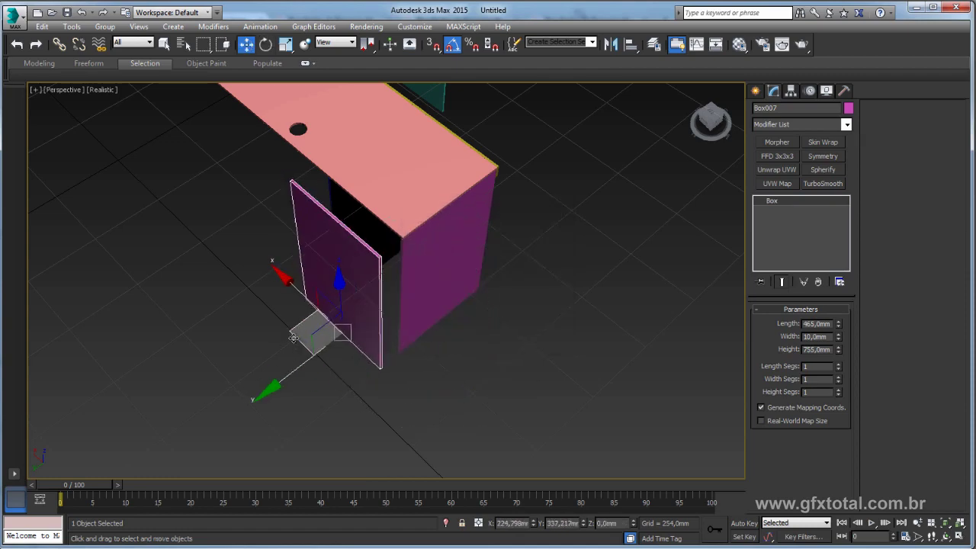
{"action": "scroll", "coordinate": [264, 333], "scroll_direction": "up", "scroll_amount": 2}
{"action": "middle_click_drag", "start_coordinate": [264, 333], "coordinate": [254, 369], "text": "alt"}
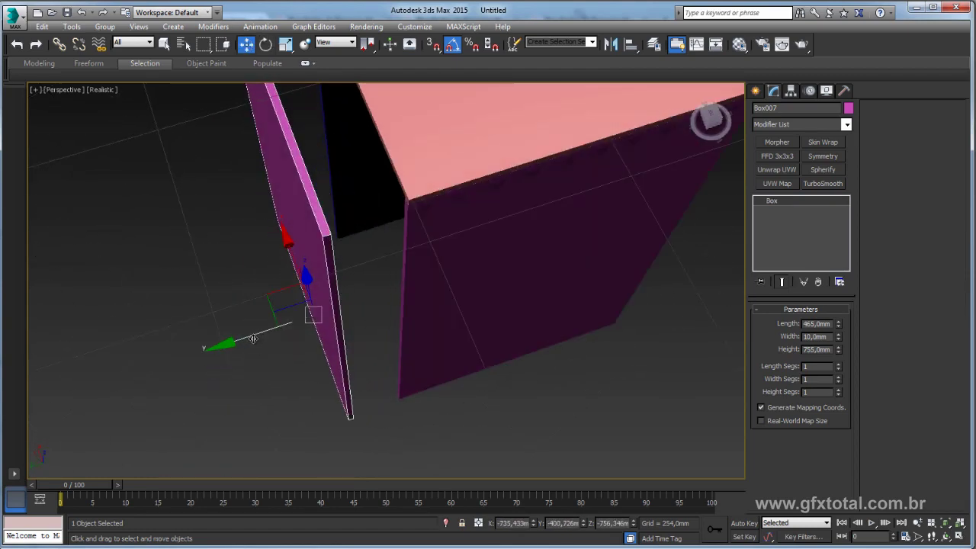
{"action": "left_click_drag", "start_coordinate": [250, 340], "coordinate": [296, 331]}
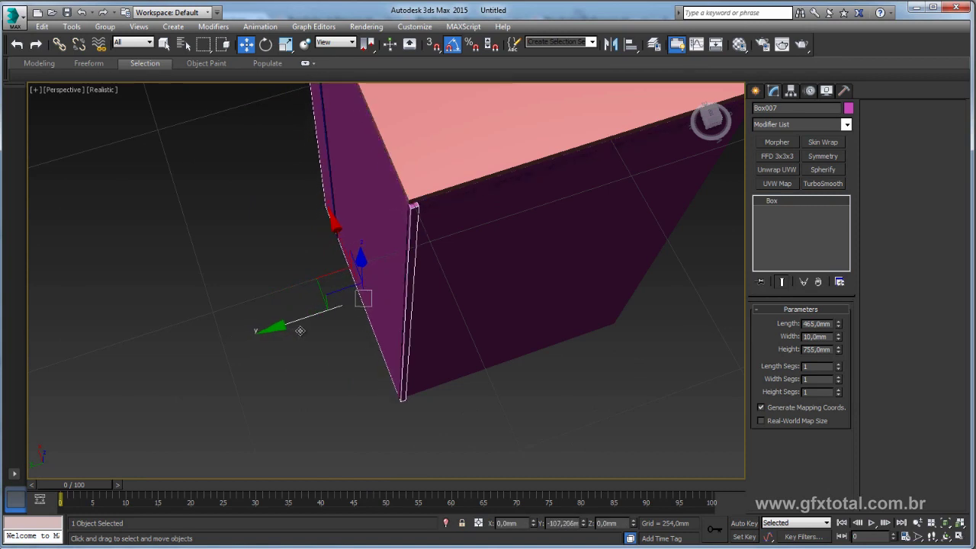
{"action": "mouse_move", "coordinate": [296, 331]}
{"action": "middle_mouse_down", "text": "alt"}
{"action": "mouse_move", "coordinate": [373, 344]}
{"action": "mouse_move", "coordinate": [303, 334]}
{"action": "middle_mouse_up", "text": "alt"}
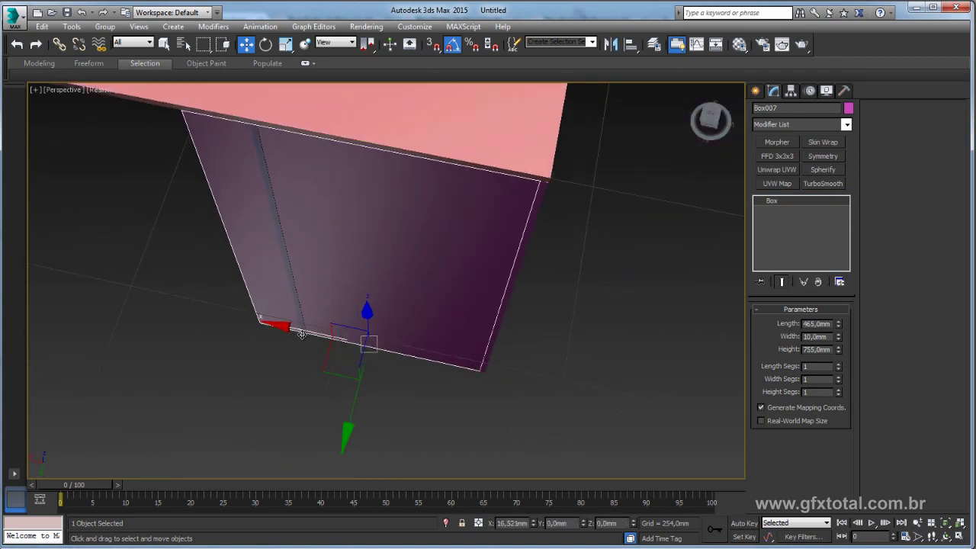
Convert Box007 to Editable Poly and drag its outer-edge vertices flush with the dark-blue panel.
{"action": "right_click", "coordinate": [363, 266]}
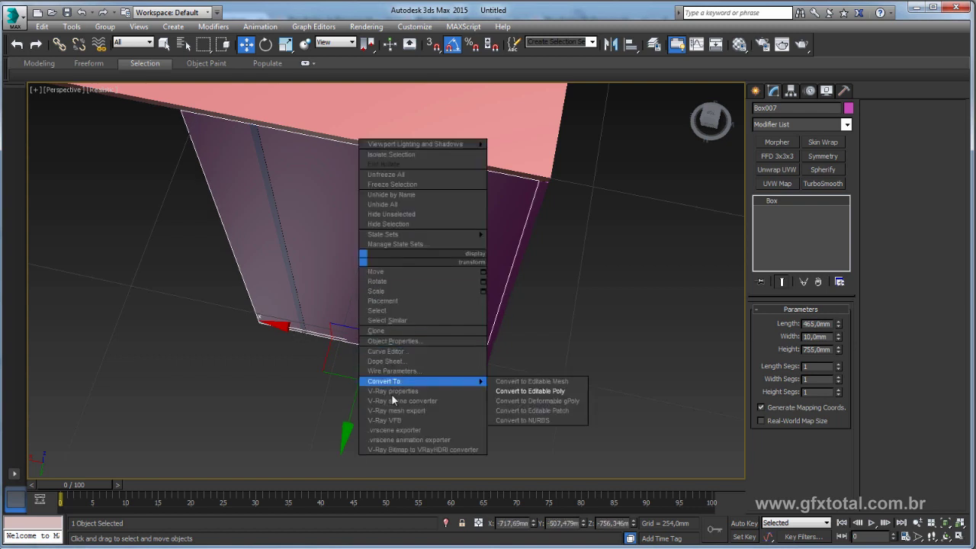
{"action": "left_click", "coordinate": [534, 392]}
{"action": "middle_click_drag", "start_coordinate": [507, 352], "coordinate": [336, 226], "text": "alt"}
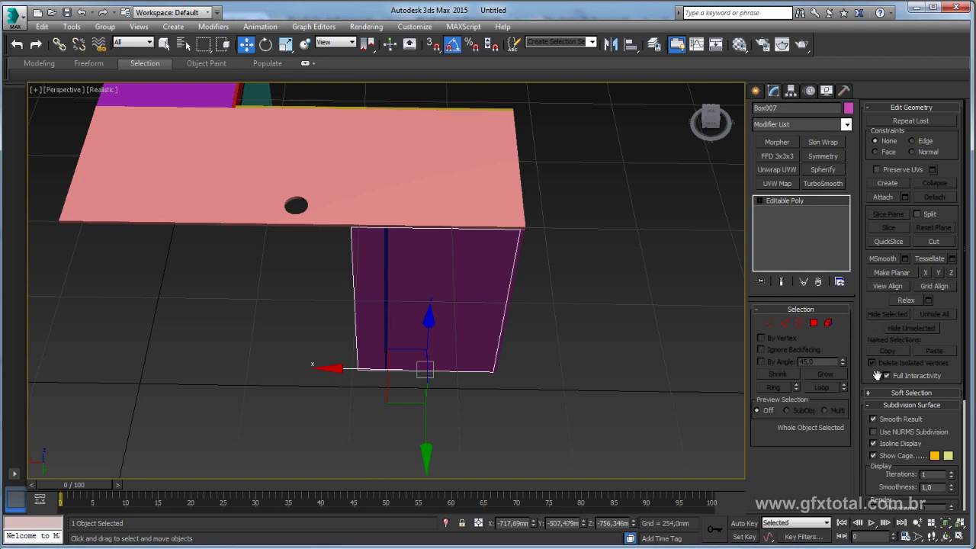
{"action": "left_click", "coordinate": [769, 322]}
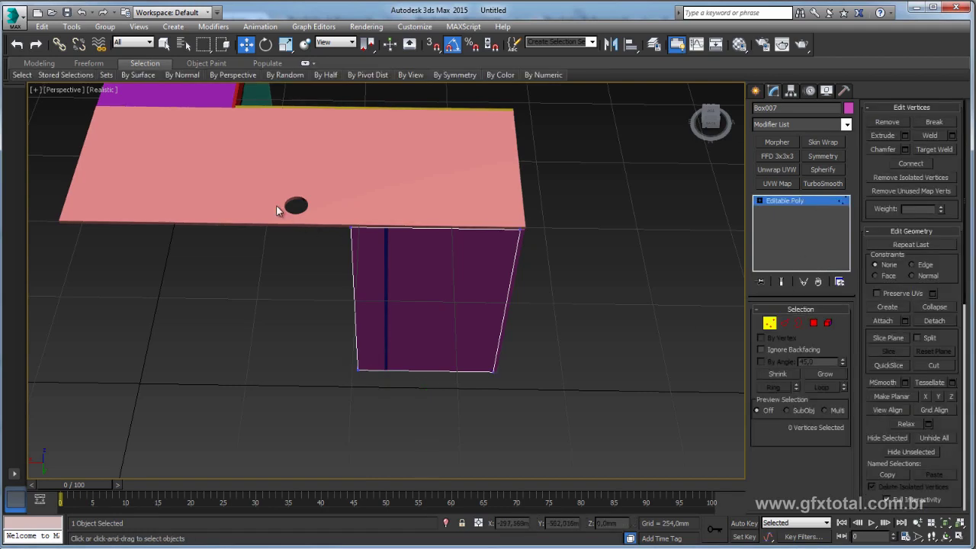
{"action": "left_click_drag", "start_coordinate": [419, 418], "coordinate": [420, 418]}
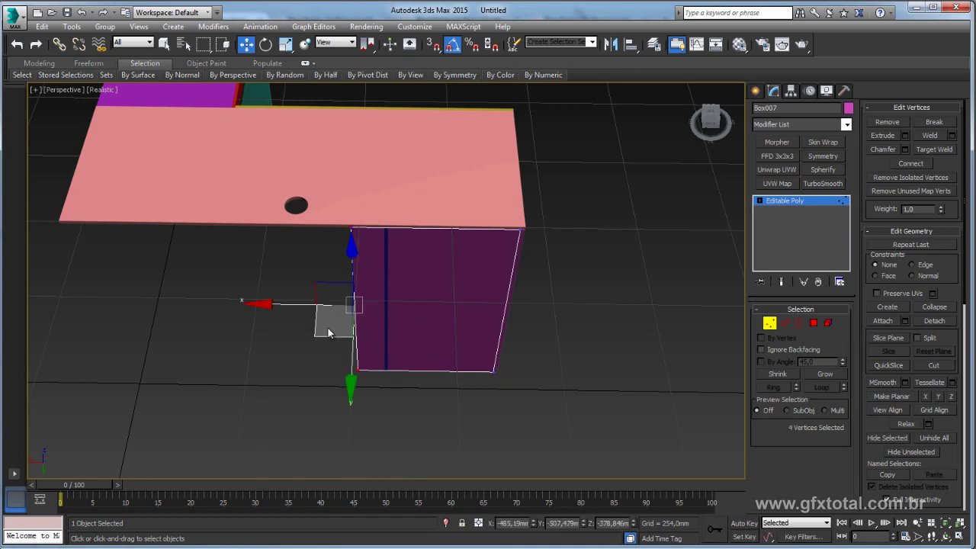
{"action": "left_click_drag", "start_coordinate": [280, 304], "coordinate": [314, 308]}
{"action": "scroll", "coordinate": [336, 317], "scroll_direction": "up", "scroll_amount": 2}
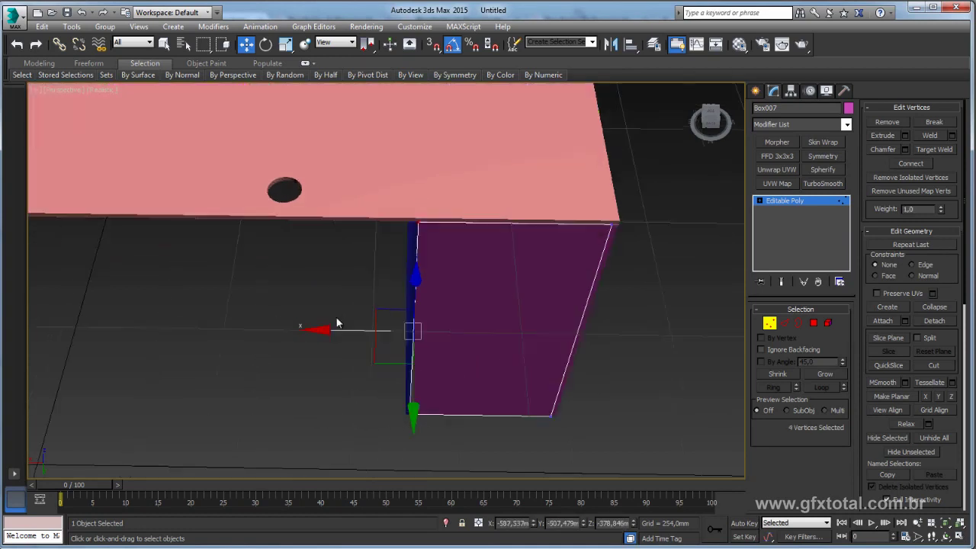
{"action": "scroll", "coordinate": [379, 328], "scroll_direction": "up", "scroll_amount": 3}
{"action": "left_click_drag", "start_coordinate": [404, 340], "coordinate": [399, 340]}
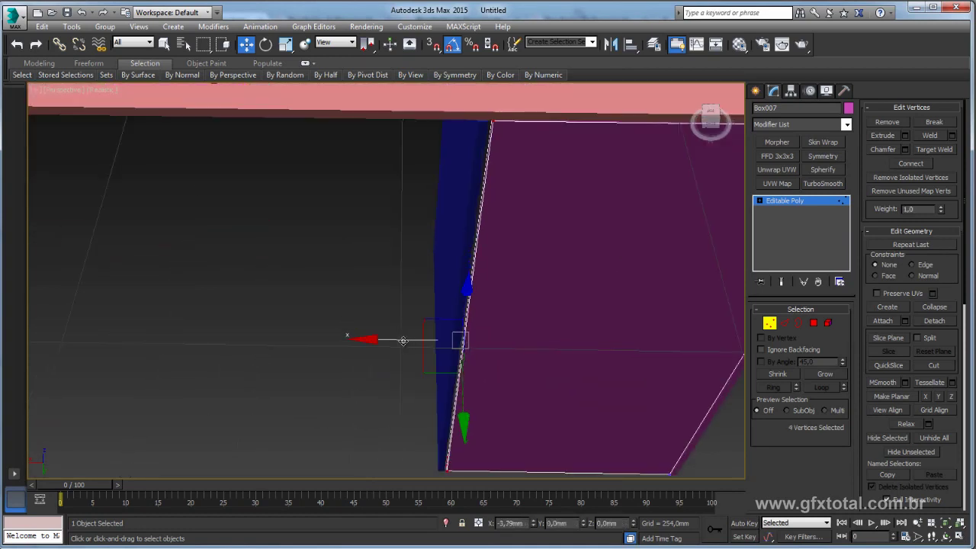
{"action": "left_click", "coordinate": [816, 203]}
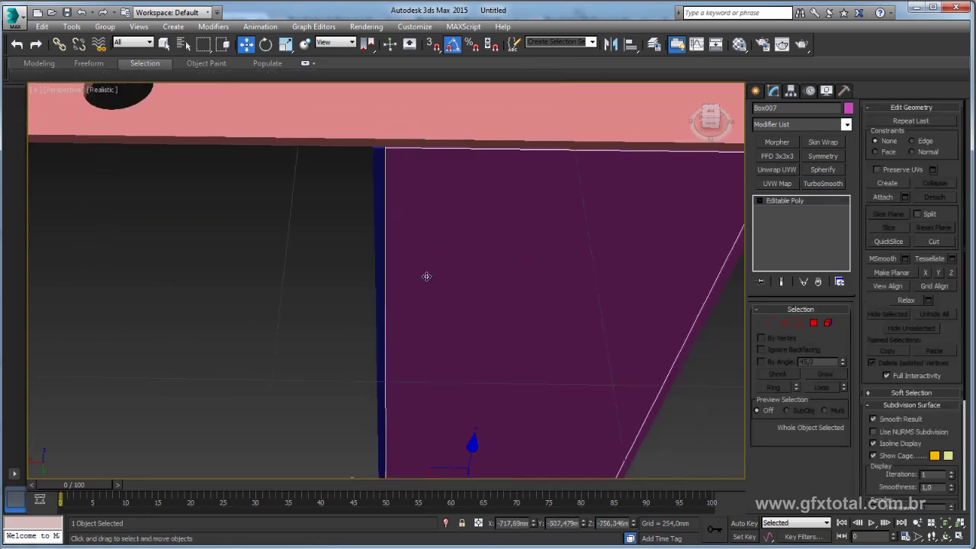
Set the viewport to plain Shaded display and select every part of the desk.
{"action": "scroll", "coordinate": [425, 277], "scroll_direction": "down", "scroll_amount": 5}
{"action": "mouse_move", "coordinate": [542, 334]}
{"action": "middle_mouse_down", "text": "alt"}
{"action": "mouse_move", "coordinate": [366, 283]}
{"action": "mouse_move", "coordinate": [536, 338]}
{"action": "mouse_move", "coordinate": [316, 338]}
{"action": "mouse_move", "coordinate": [386, 340]}
{"action": "middle_mouse_up", "text": "alt"}
{"action": "scroll", "coordinate": [366, 284], "scroll_direction": "up", "scroll_amount": 3}
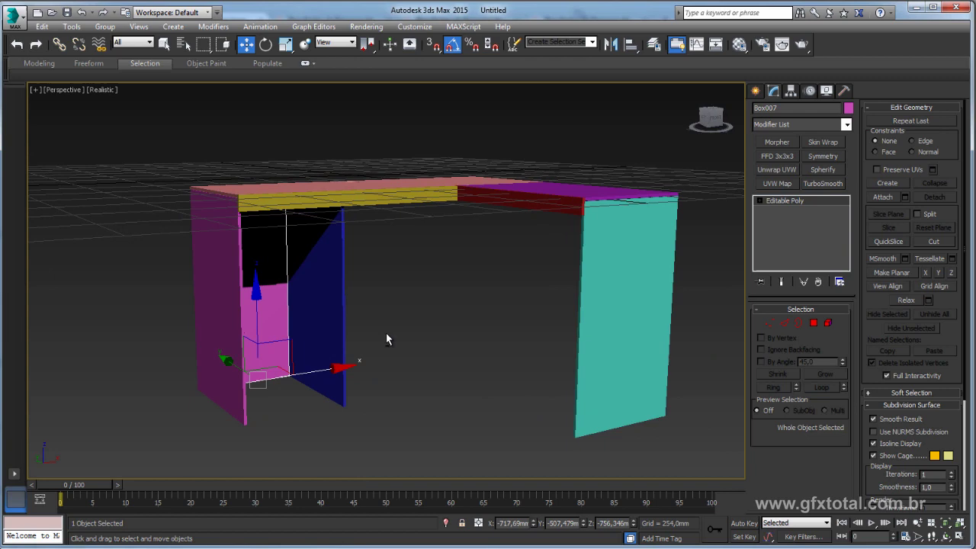
{"action": "left_click", "coordinate": [105, 89]}
{"action": "left_click", "coordinate": [126, 118]}
{"action": "scroll", "coordinate": [481, 281], "scroll_direction": "down", "scroll_amount": 1}
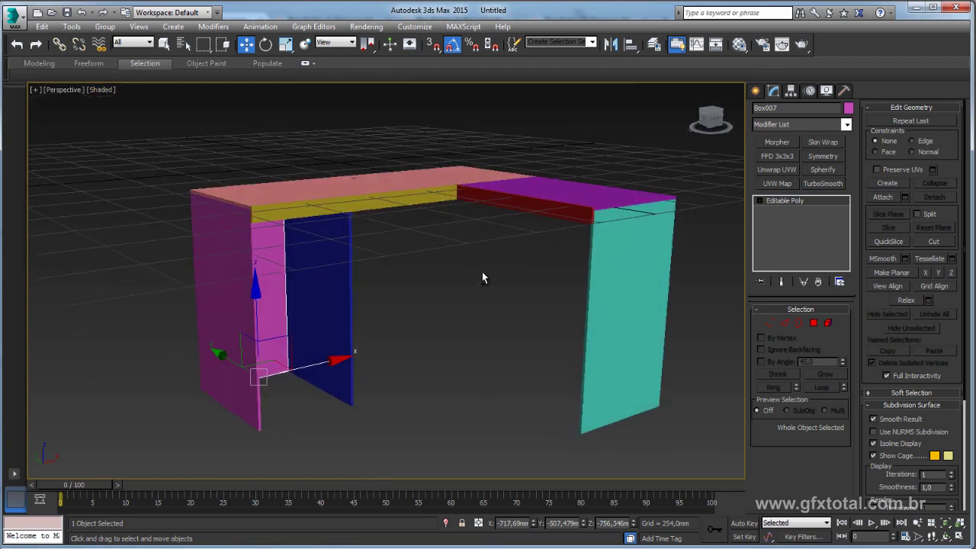
{"action": "scroll", "coordinate": [483, 273], "scroll_direction": "down", "scroll_amount": 2}
{"action": "key", "text": "ctrl+a"}
{"action": "left_click_drag", "start_coordinate": [436, 213], "coordinate": [420, 95]}
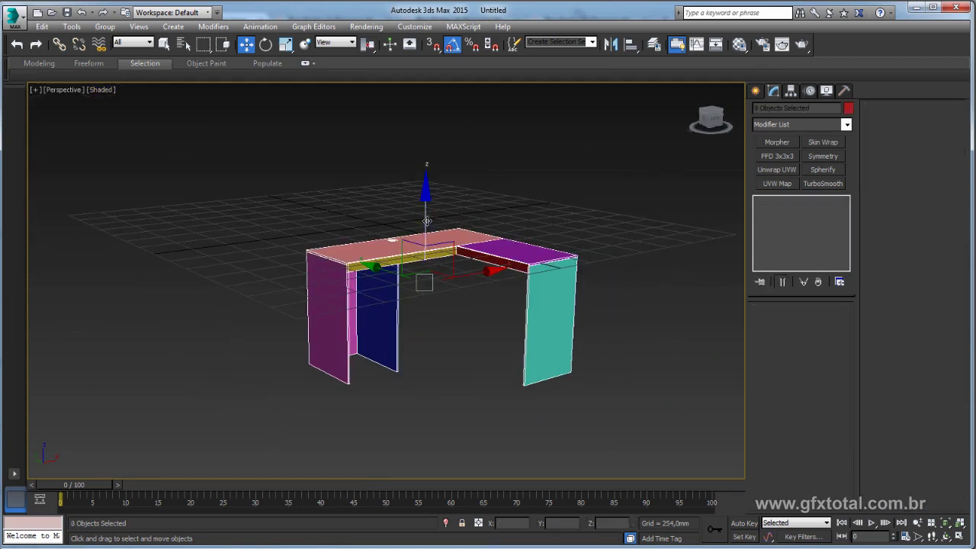
{"action": "mouse_move", "coordinate": [420, 96]}
{"action": "middle_mouse_down", "text": "alt"}
{"action": "mouse_move", "coordinate": [460, 232]}
{"action": "mouse_move", "coordinate": [429, 345]}
{"action": "mouse_move", "coordinate": [426, 324]}
{"action": "middle_mouse_up", "text": "alt"}
{"action": "scroll", "coordinate": [417, 322], "scroll_direction": "up", "scroll_amount": 2}
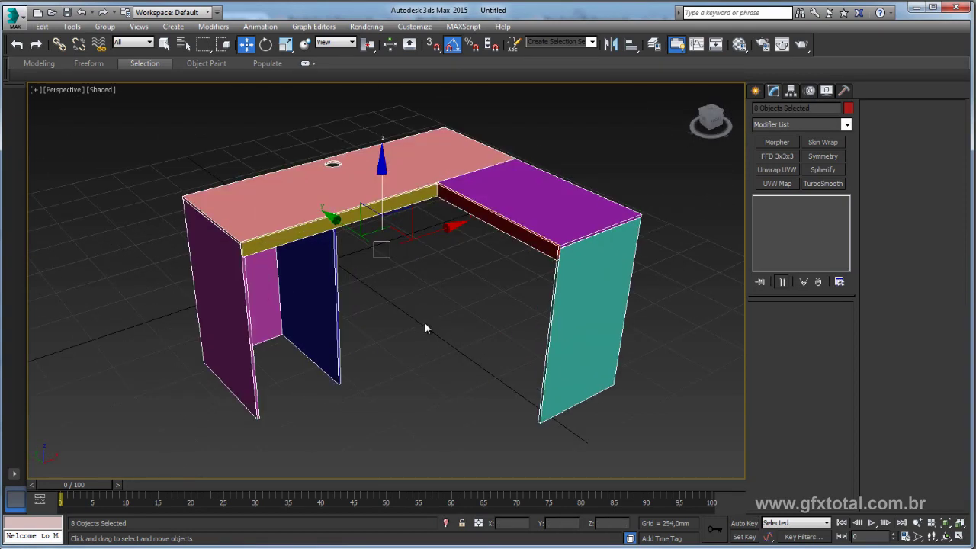
{"action": "key", "text": "alt+Tab"}
{"action": "mouse_move", "coordinate": [467, 388]}
{"action": "middle_mouse_down", "text": "alt"}
{"action": "mouse_move", "coordinate": [443, 365]}
{"action": "mouse_move", "coordinate": [451, 367]}
{"action": "middle_mouse_up", "text": "alt"}
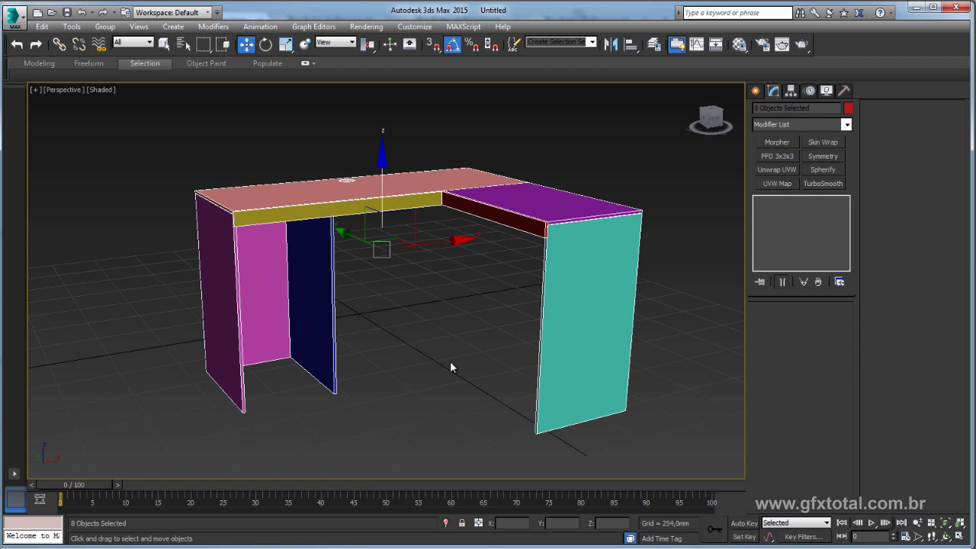
Convert the dark-blue panel to Editable Poly and attach the new magenta panel to it.
{"action": "left_click", "coordinate": [319, 304]}
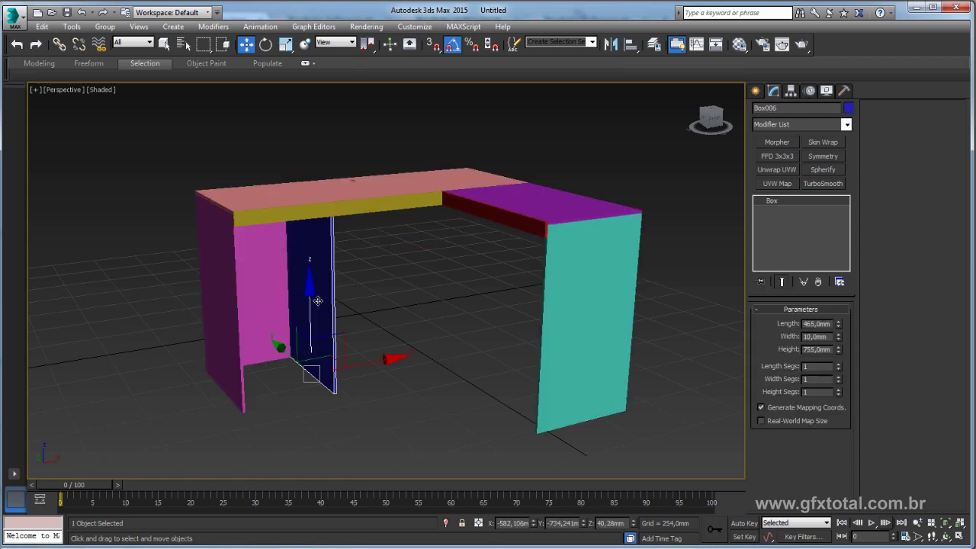
{"action": "right_click", "coordinate": [318, 305]}
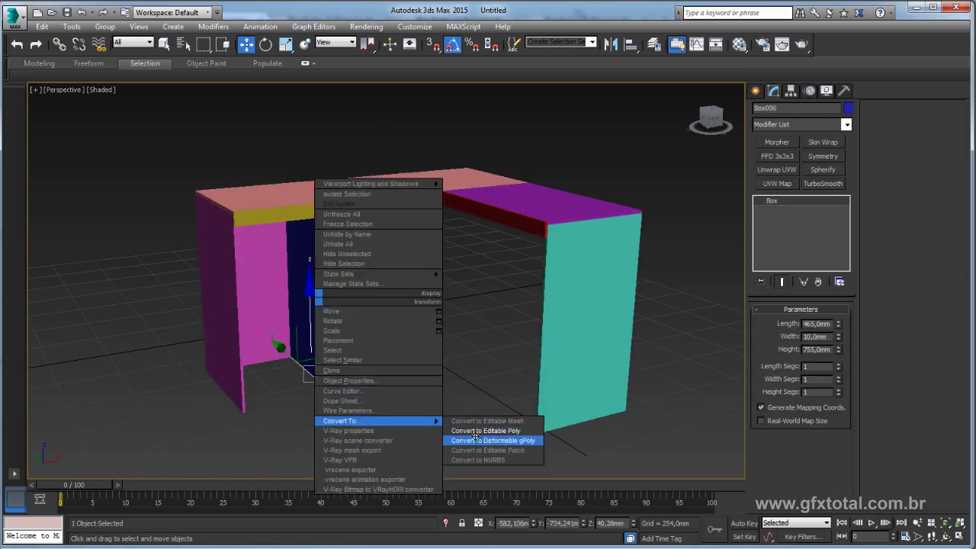
{"action": "left_click", "coordinate": [474, 439]}
{"action": "key", "text": "ctrl+z"}
{"action": "right_click", "coordinate": [332, 290]}
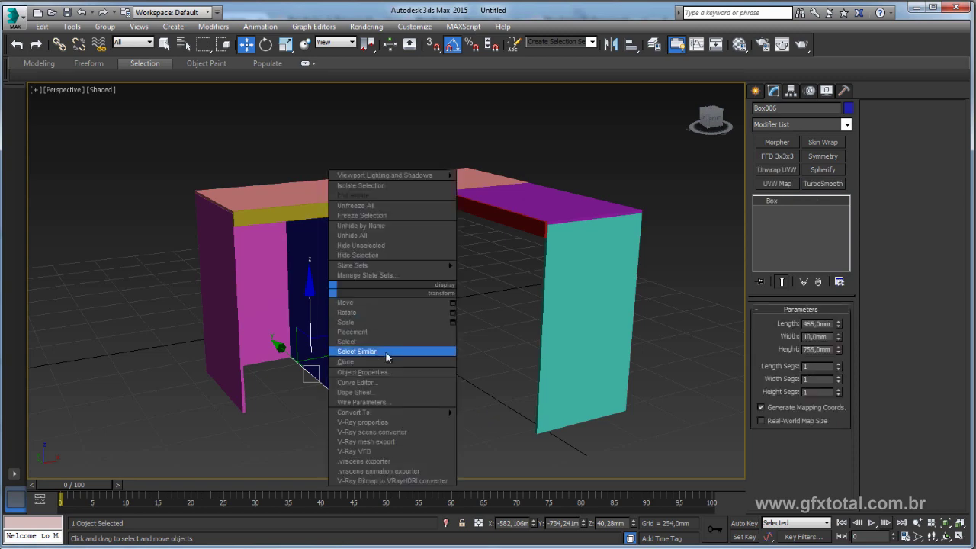
{"action": "left_click", "coordinate": [501, 422]}
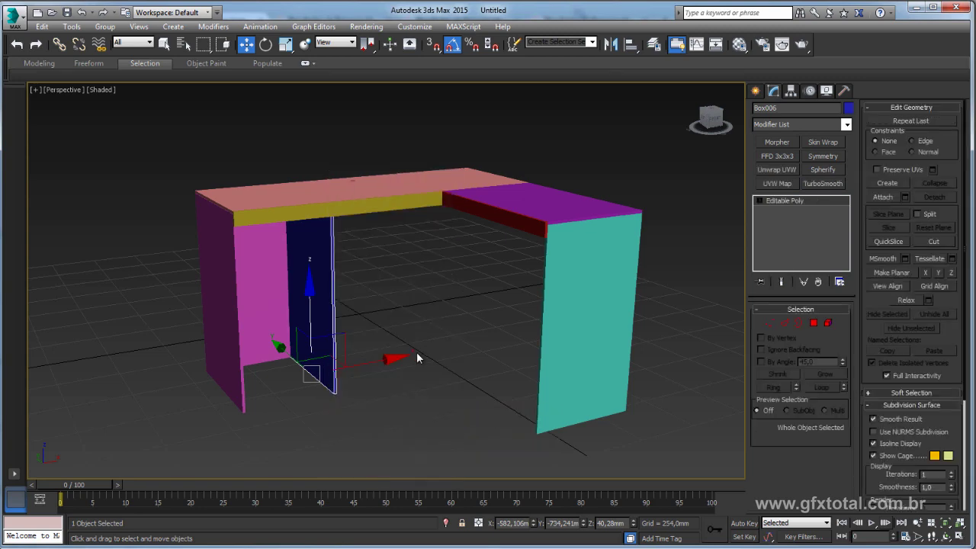
{"action": "left_click", "coordinate": [883, 197]}
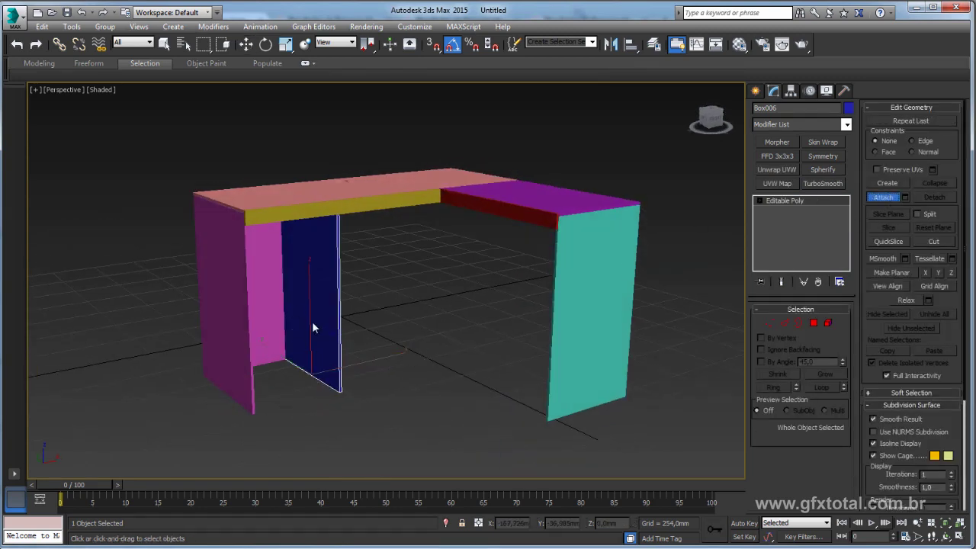
{"action": "left_click", "coordinate": [247, 305]}
{"action": "right_click", "coordinate": [423, 350]}
Detach a clone of the two panels' faces as a new object, Object001.
{"action": "mouse_move", "coordinate": [423, 351]}
{"action": "middle_mouse_down", "text": "alt"}
{"action": "mouse_move", "coordinate": [362, 323]}
{"action": "mouse_move", "coordinate": [698, 322]}
{"action": "middle_mouse_up", "text": "alt"}
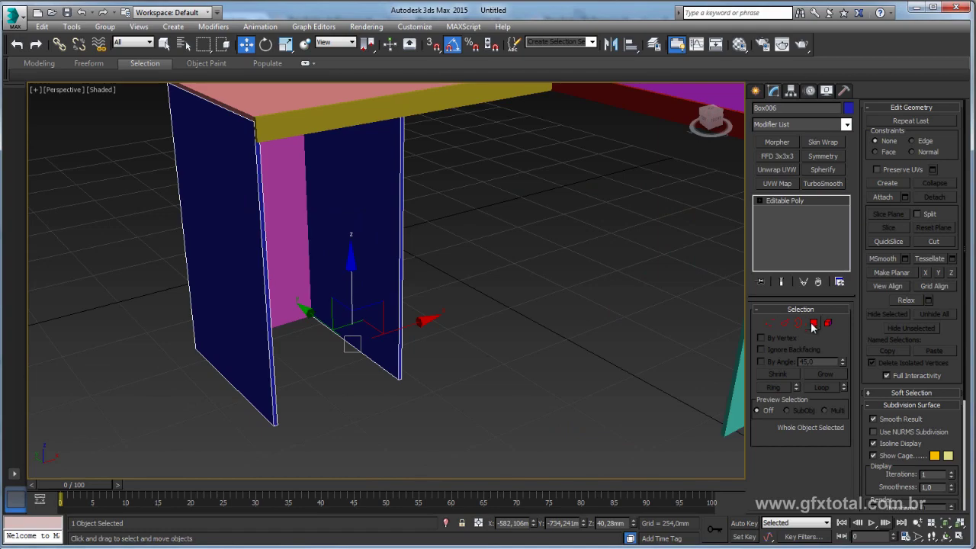
{"action": "left_click", "coordinate": [814, 323]}
{"action": "left_click", "coordinate": [387, 276]}
{"action": "middle_click_drag", "start_coordinate": [388, 276], "coordinate": [239, 250], "text": "alt"}
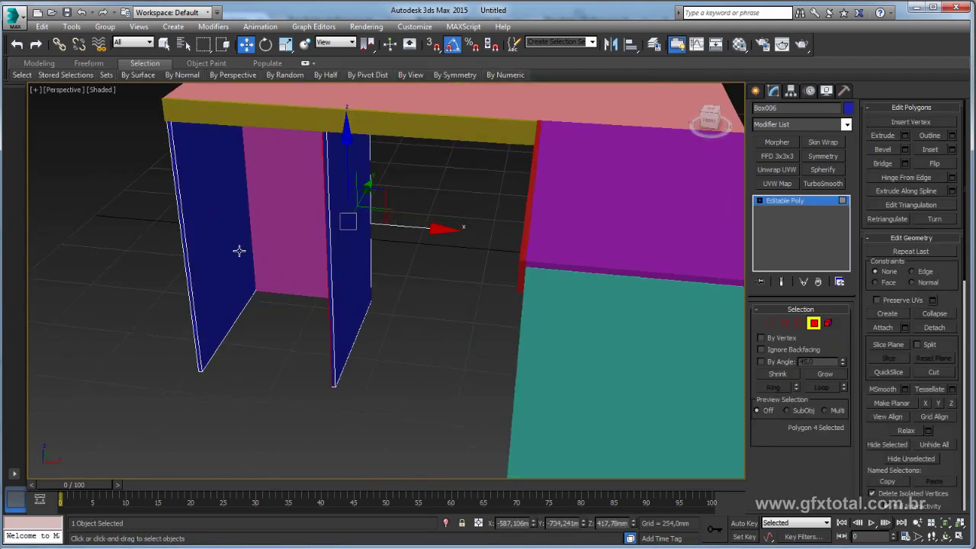
{"action": "left_click", "coordinate": [239, 250], "text": "ctrl"}
{"action": "mouse_move", "coordinate": [273, 317]}
{"action": "middle_mouse_down", "text": "alt"}
{"action": "mouse_move", "coordinate": [313, 311]}
{"action": "mouse_move", "coordinate": [327, 355]}
{"action": "mouse_move", "coordinate": [273, 355]}
{"action": "mouse_move", "coordinate": [316, 348]}
{"action": "middle_mouse_up", "text": "alt"}
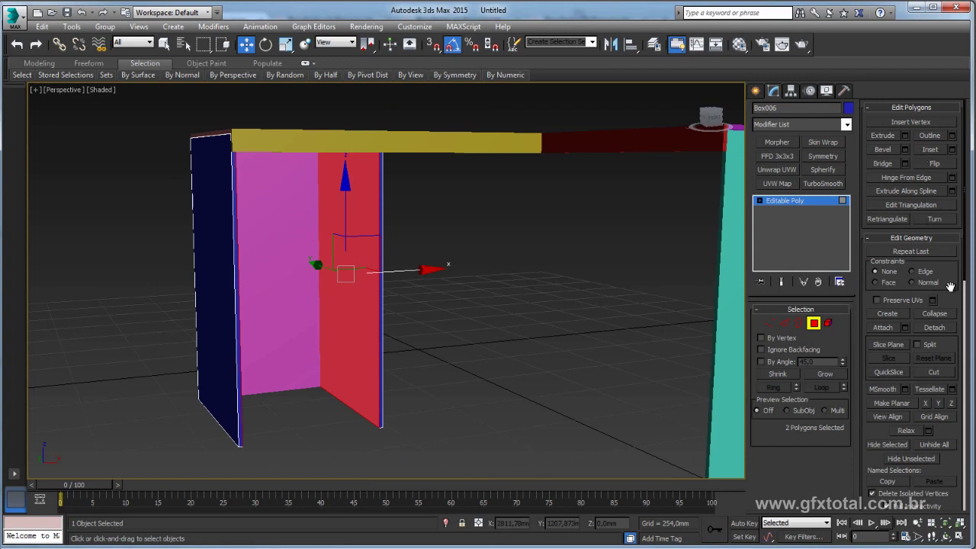
{"action": "left_click", "coordinate": [935, 329]}
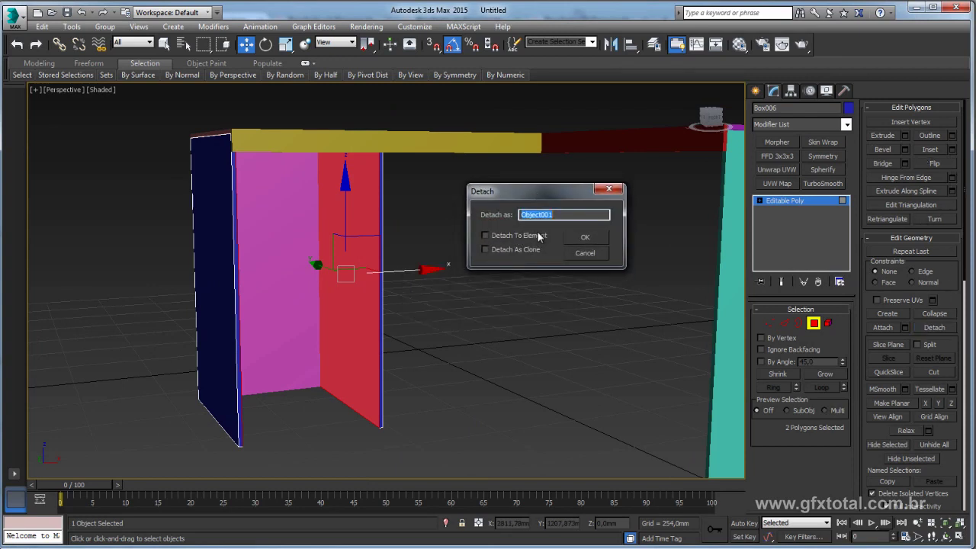
{"action": "left_click", "coordinate": [495, 251]}
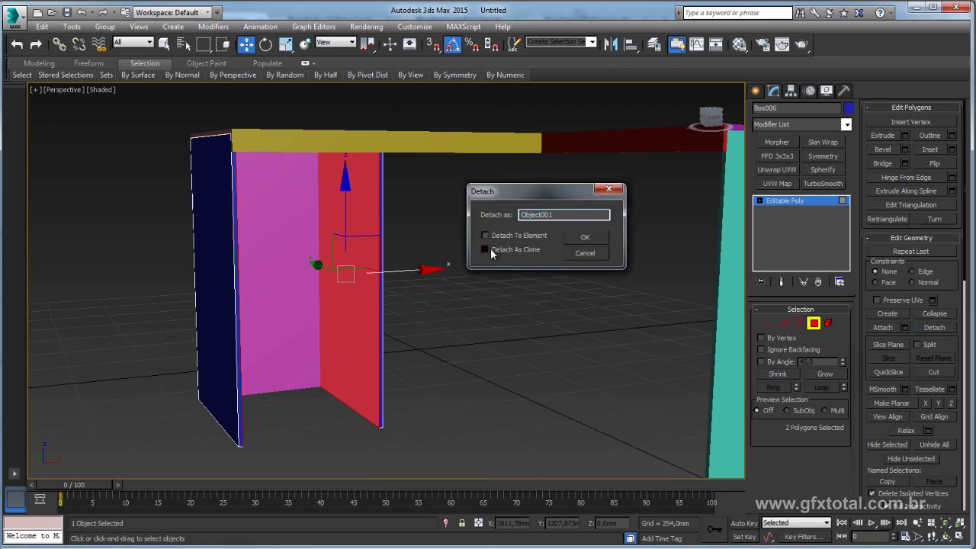
{"action": "left_click", "coordinate": [584, 240]}
{"action": "left_click", "coordinate": [790, 206]}
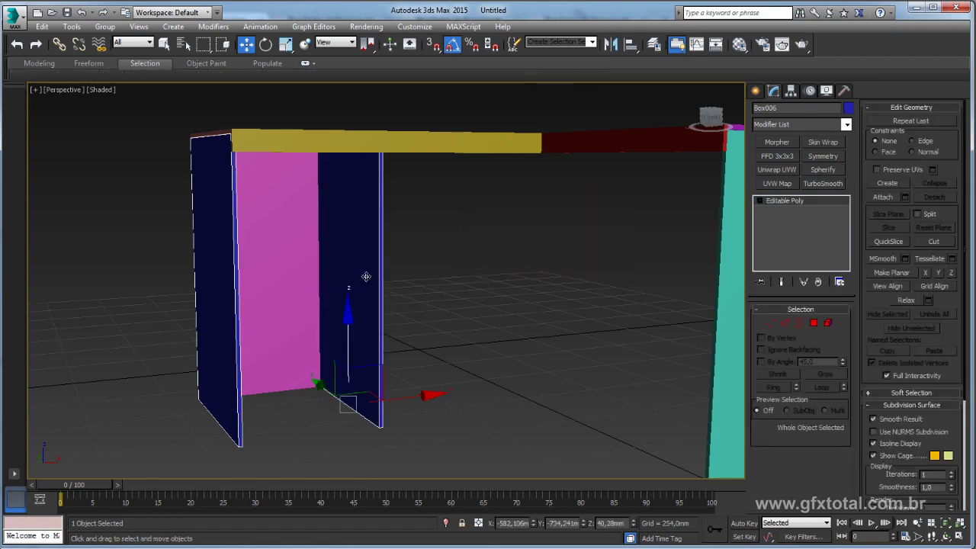
{"action": "left_click", "coordinate": [347, 359], "text": "ctrl"}
Move a copy of the two panels out in front of the desk.
{"action": "scroll", "coordinate": [328, 355], "scroll_direction": "down", "scroll_amount": 3}
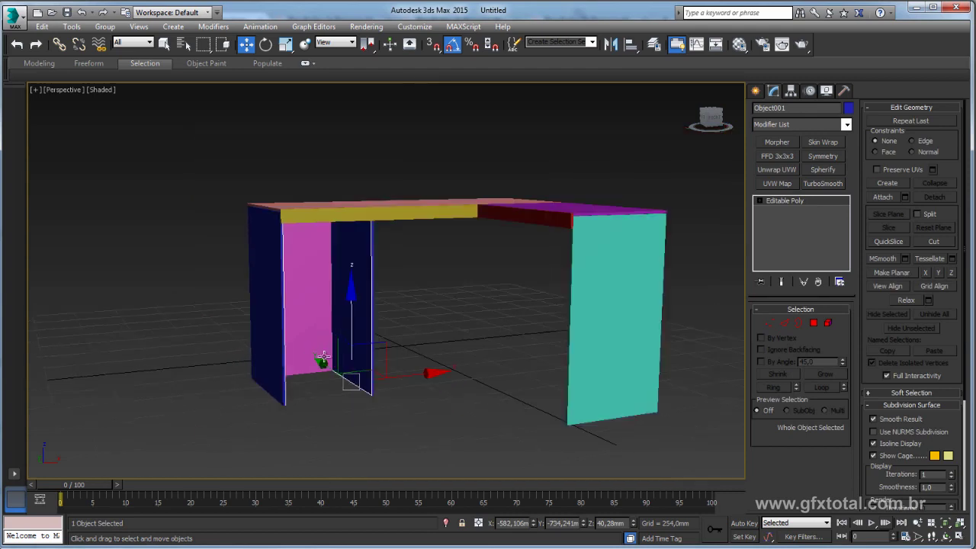
{"action": "middle_click_drag", "start_coordinate": [327, 355], "coordinate": [327, 360], "text": "alt"}
{"action": "left_click_drag", "start_coordinate": [327, 359], "coordinate": [474, 428]}
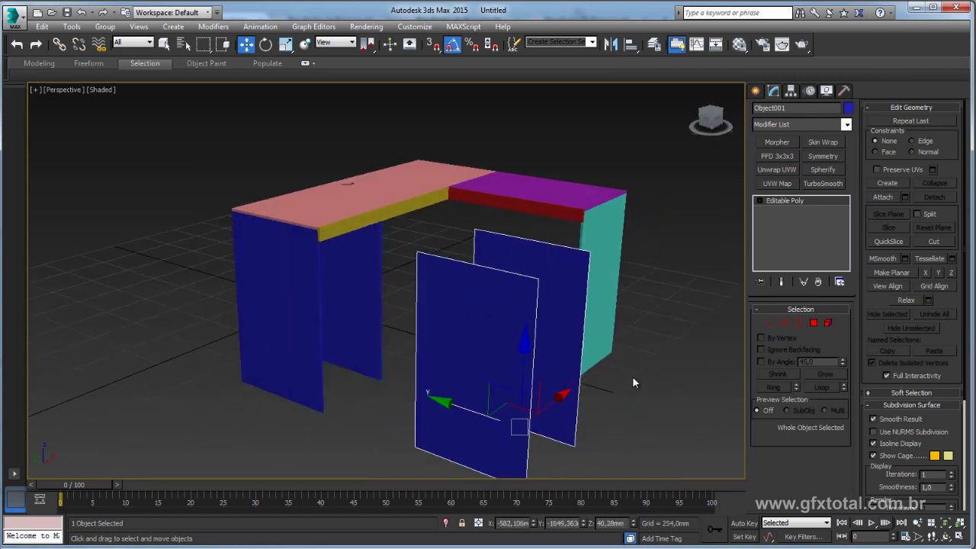
{"action": "key", "text": "ctrl+z"}
{"action": "left_click_drag", "start_coordinate": [297, 353], "coordinate": [377, 378]}
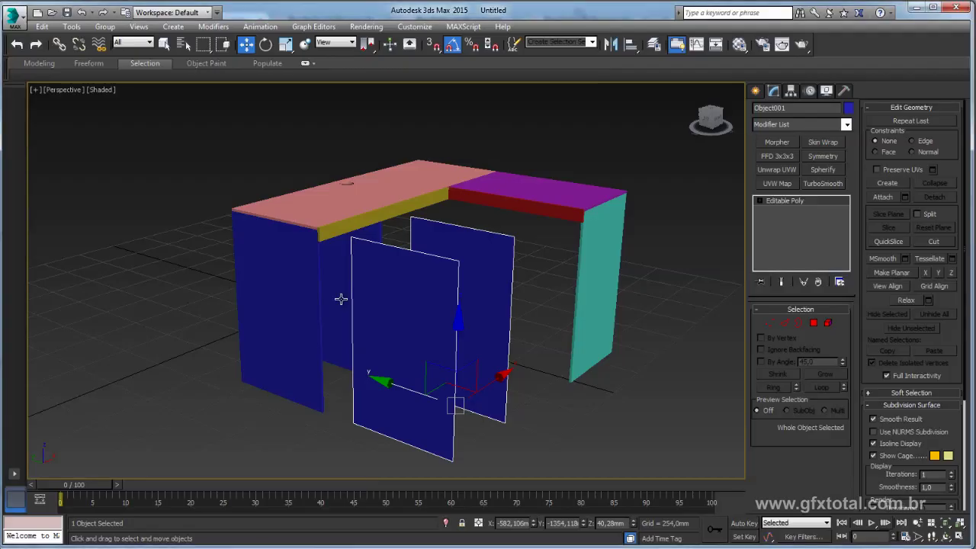
{"action": "mouse_move", "coordinate": [416, 305]}
{"action": "middle_mouse_down", "text": "alt"}
{"action": "mouse_move", "coordinate": [387, 294]}
{"action": "mouse_move", "coordinate": [416, 296]}
{"action": "middle_mouse_up", "text": "alt"}
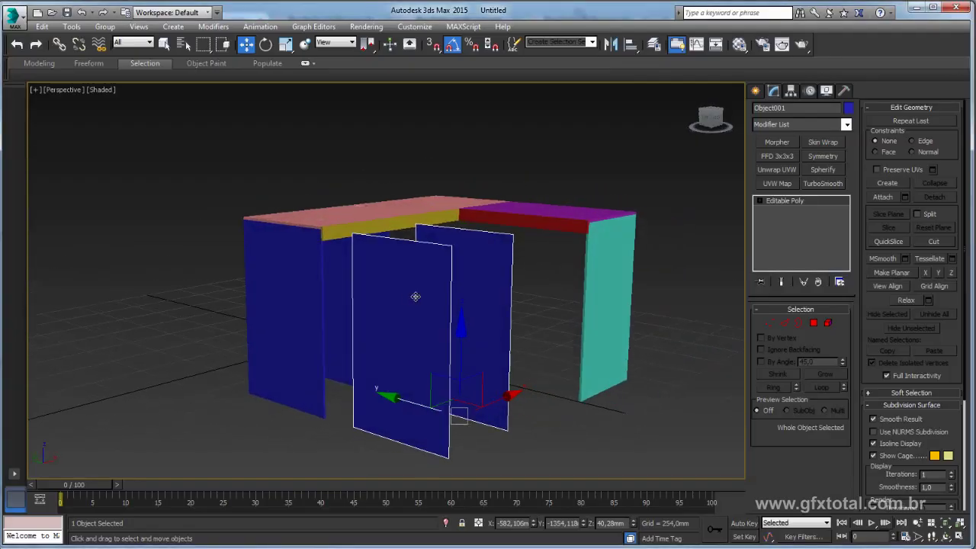
Drag both panels' top edges down to shorten them into low strips.
{"action": "left_click", "coordinate": [789, 325]}
{"action": "left_click", "coordinate": [434, 243]}
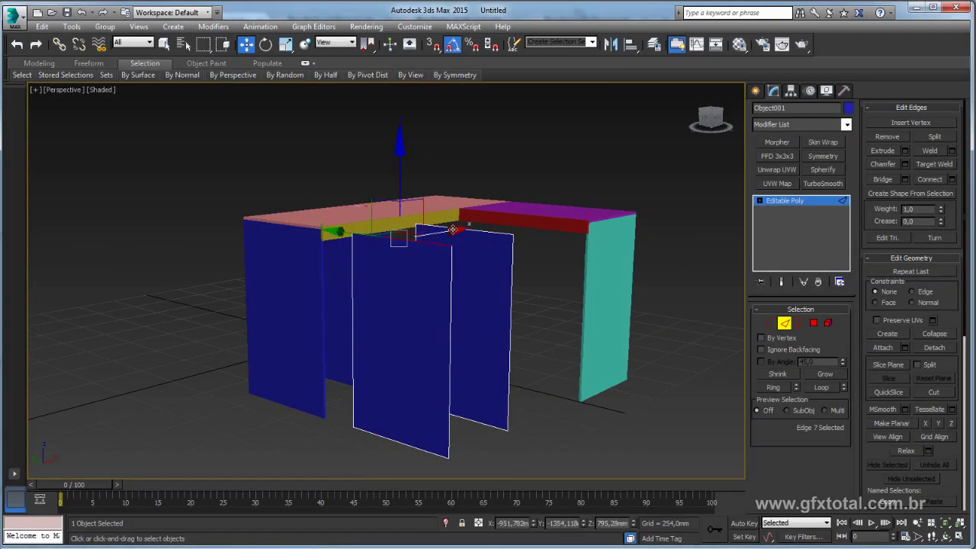
{"action": "left_click", "coordinate": [452, 229], "text": "ctrl"}
{"action": "left_click_drag", "start_coordinate": [453, 229], "coordinate": [454, 316]}
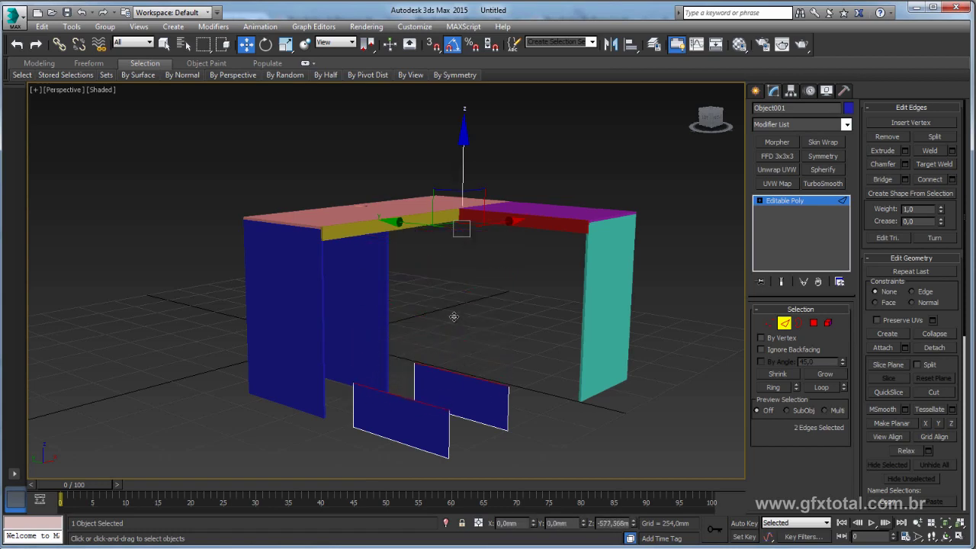
{"action": "middle_click_drag", "start_coordinate": [464, 343], "coordinate": [420, 419], "text": "alt"}
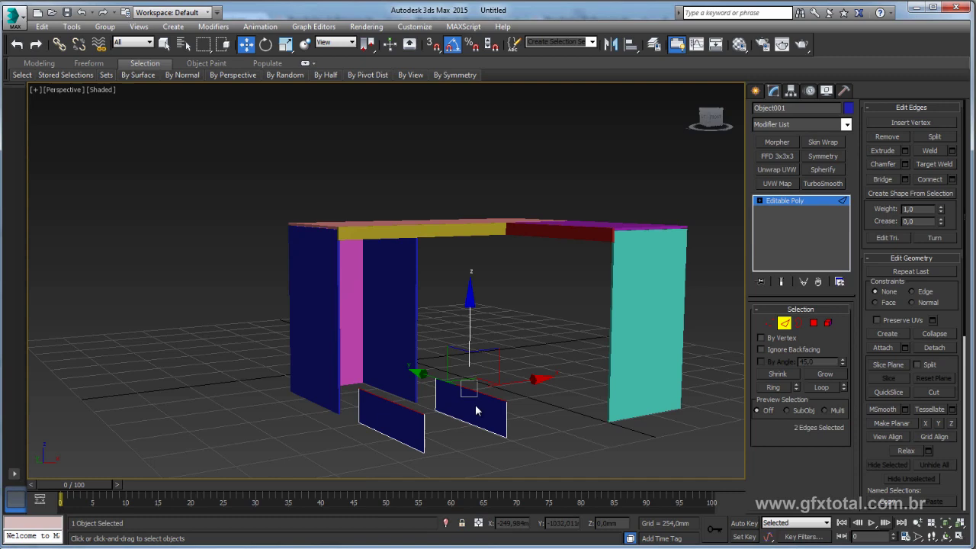
{"action": "middle_click_drag", "start_coordinate": [475, 405], "coordinate": [474, 353], "text": "alt"}
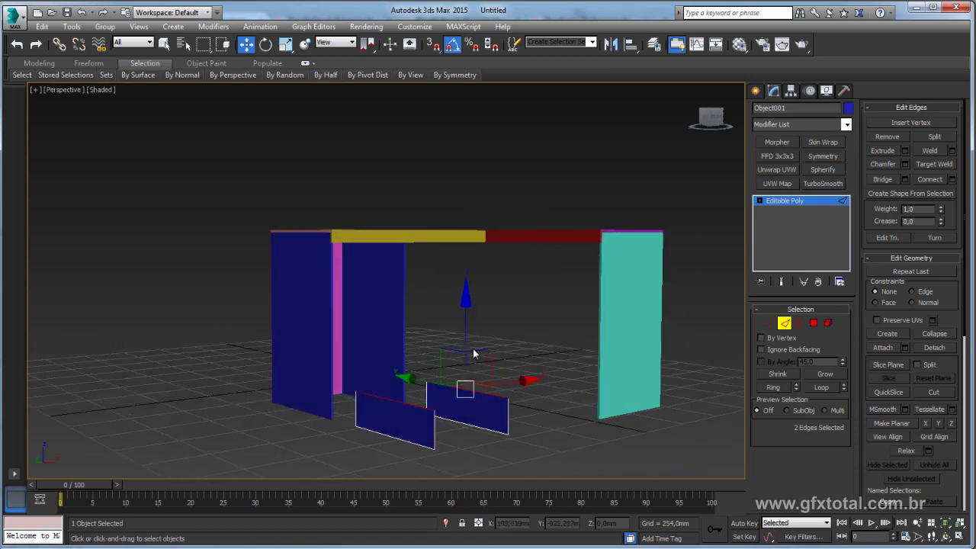
{"action": "left_click_drag", "start_coordinate": [463, 330], "coordinate": [457, 344]}
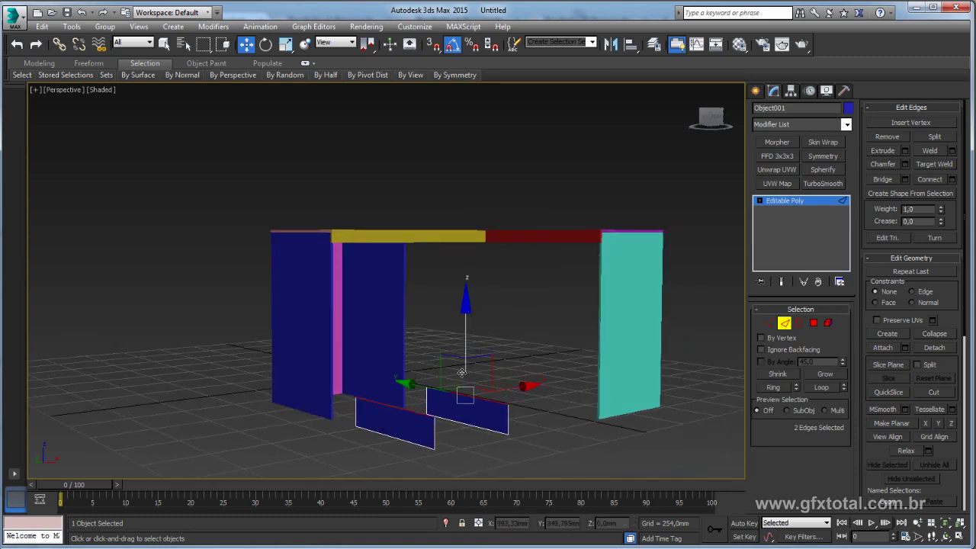
Bridge the two pairs of open strip edges to close the four-sided drawer frame.
{"action": "left_click", "coordinate": [426, 401]}
{"action": "left_click", "coordinate": [360, 420], "text": "ctrl"}
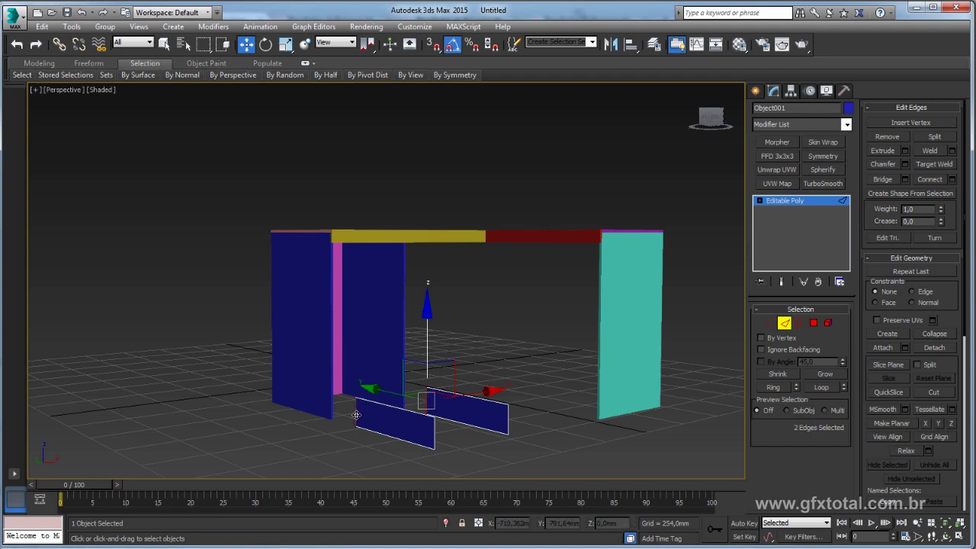
{"action": "left_click", "coordinate": [882, 179]}
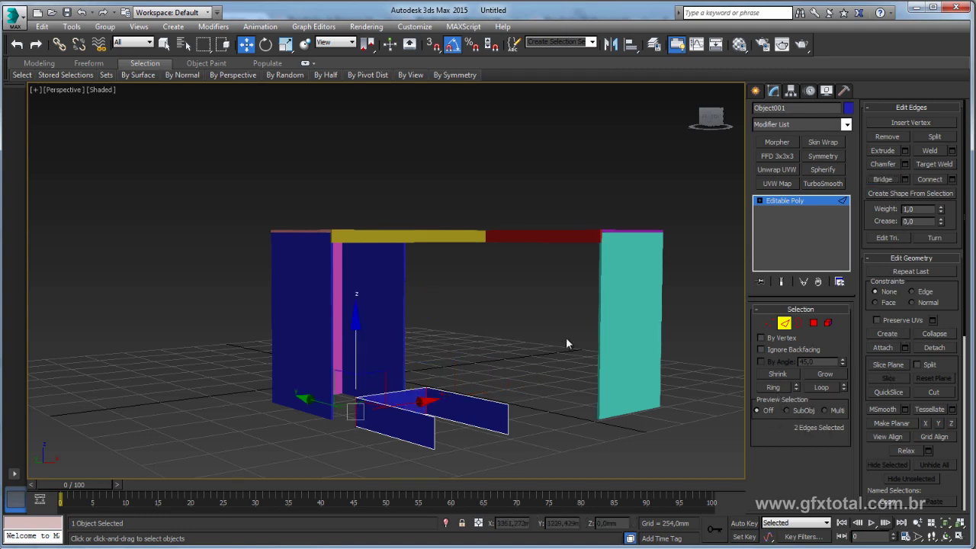
{"action": "left_click", "coordinate": [432, 442], "text": "ctrl"}
{"action": "left_click", "coordinate": [882, 179]}
Select the entire box as an element and flip its faces to point outward.
{"action": "mouse_move", "coordinate": [561, 355]}
{"action": "middle_mouse_down", "text": "alt"}
{"action": "mouse_move", "coordinate": [542, 399]}
{"action": "mouse_move", "coordinate": [586, 356]}
{"action": "middle_mouse_up", "text": "alt"}
{"action": "left_click", "coordinate": [828, 323]}
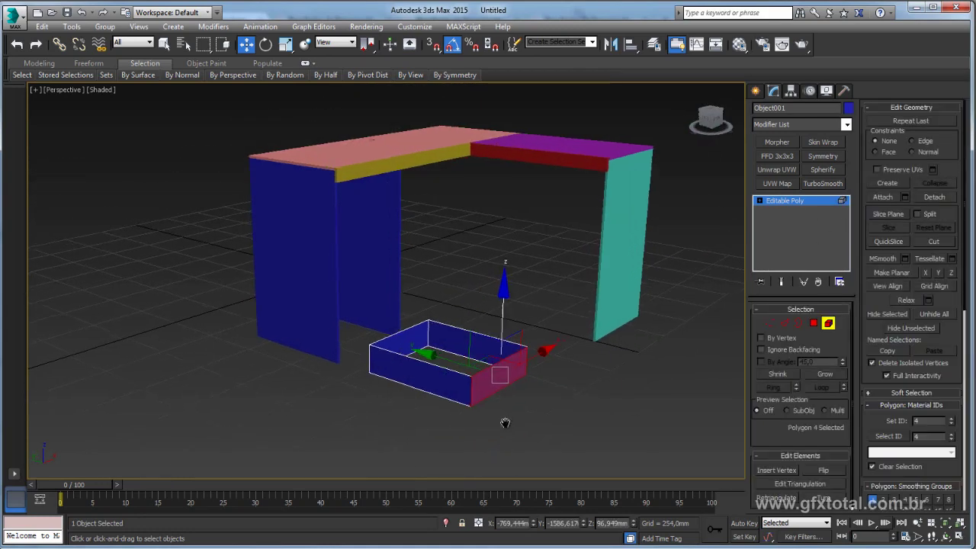
{"action": "scroll", "coordinate": [505, 423], "scroll_direction": "up", "scroll_amount": 3}
{"action": "middle_click_drag", "start_coordinate": [502, 316], "coordinate": [503, 320]}
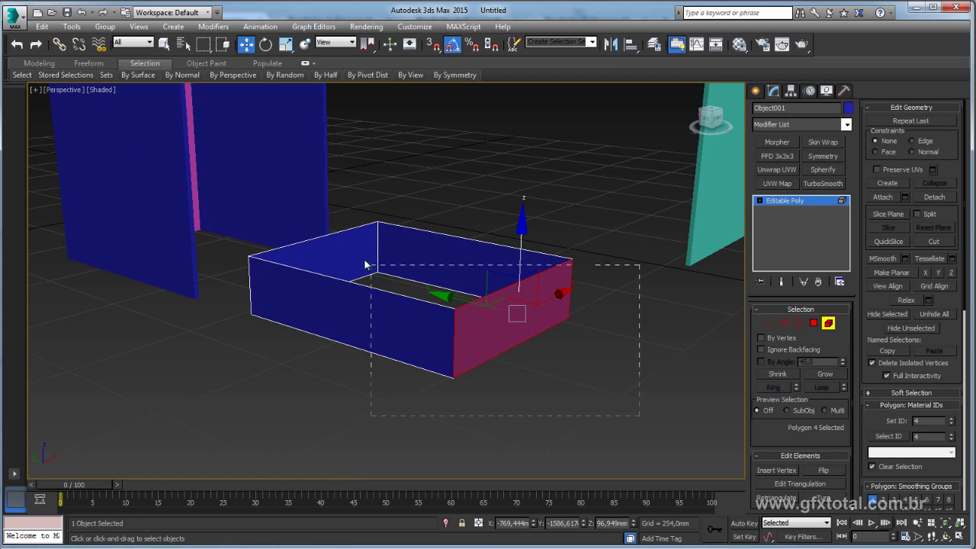
{"action": "left_click_drag", "start_coordinate": [365, 264], "coordinate": [347, 244]}
{"action": "mouse_move", "coordinate": [347, 244]}
{"action": "middle_mouse_down", "text": "alt"}
{"action": "mouse_move", "coordinate": [518, 305]}
{"action": "mouse_move", "coordinate": [518, 264]}
{"action": "middle_mouse_up", "text": "alt"}
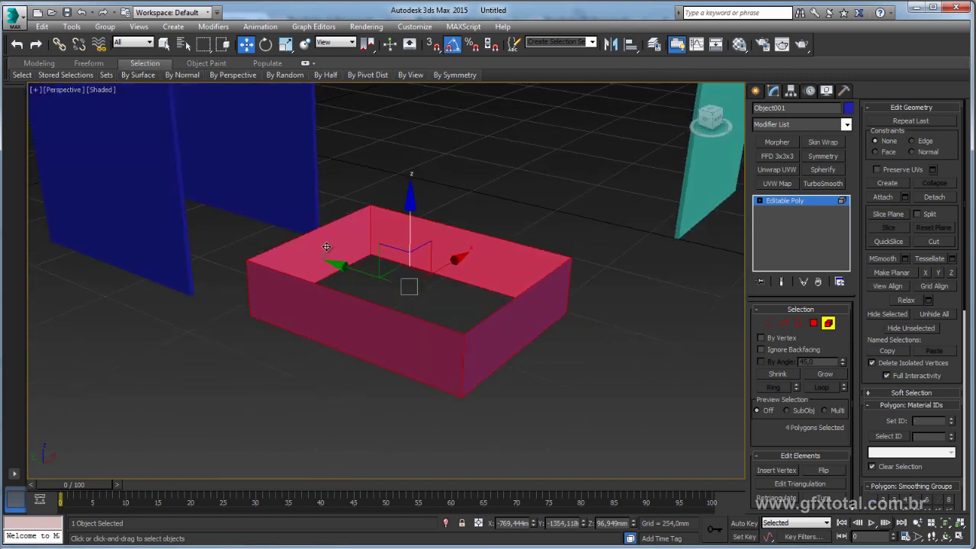
{"action": "left_click", "coordinate": [820, 470]}
Scale a copy of the top border inward into a rim, then bridge the borders into inner walls.
{"action": "middle_click_drag", "start_coordinate": [615, 296], "coordinate": [648, 320], "text": "alt"}
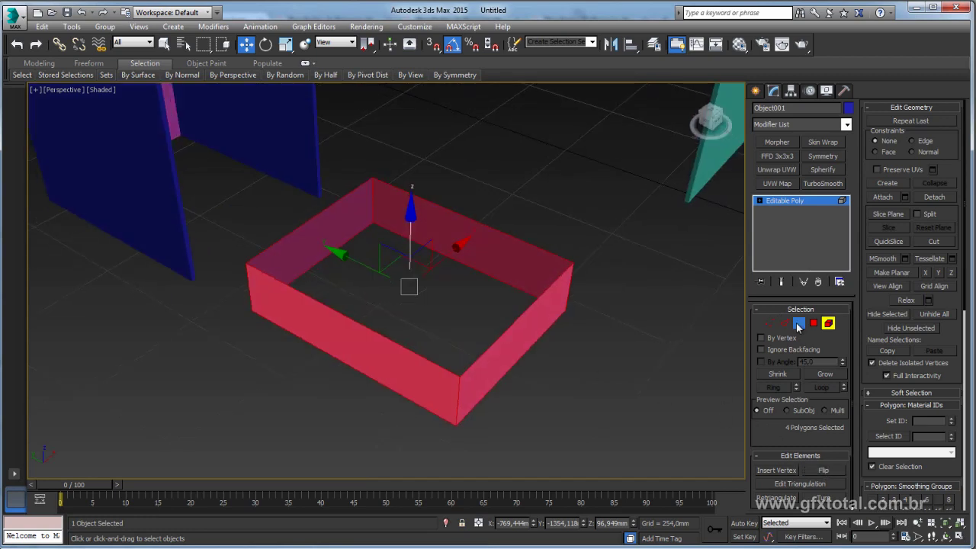
{"action": "left_click", "coordinate": [799, 324]}
{"action": "key", "text": "e"}
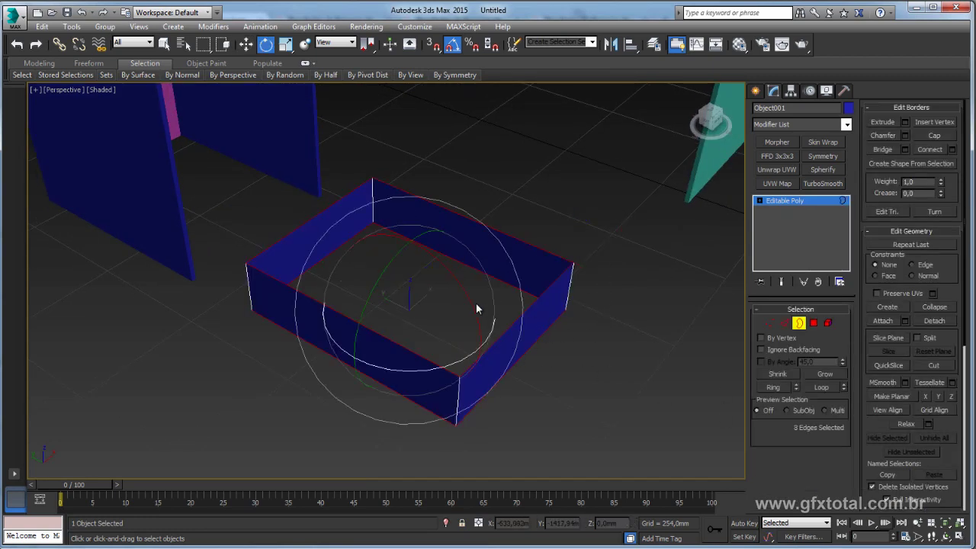
{"action": "key", "text": "r"}
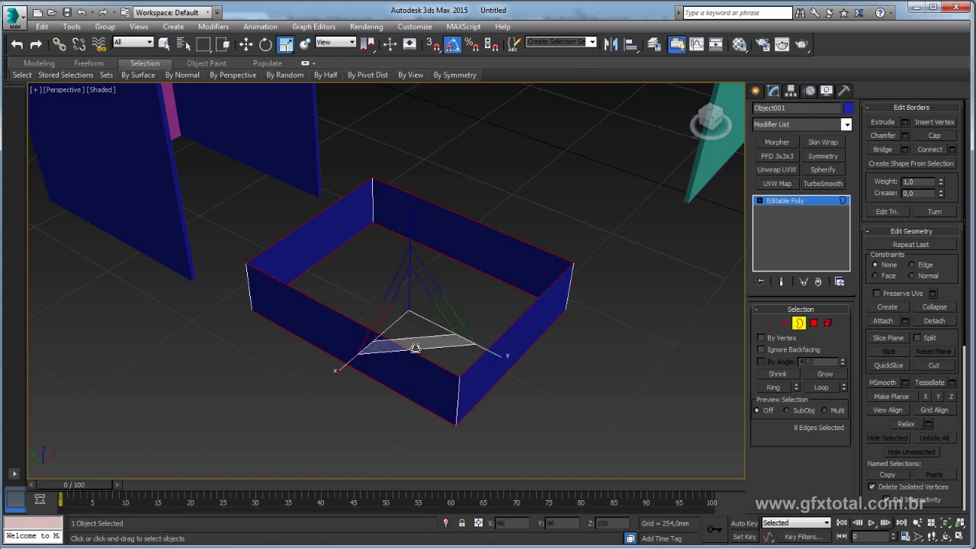
{"action": "left_click_drag", "start_coordinate": [415, 350], "coordinate": [420, 347], "text": "shift"}
{"action": "mouse_move", "coordinate": [511, 332]}
{"action": "middle_mouse_down", "text": "alt"}
{"action": "mouse_move", "coordinate": [537, 386]}
{"action": "mouse_move", "coordinate": [543, 354]}
{"action": "mouse_move", "coordinate": [580, 328]}
{"action": "middle_mouse_up", "text": "alt"}
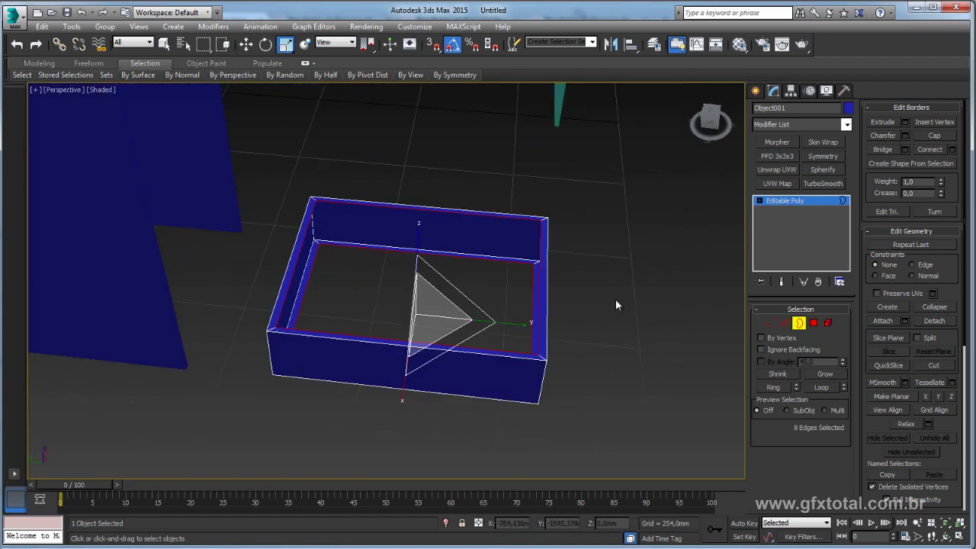
{"action": "left_click", "coordinate": [886, 149]}
Select the four inner wall polygons of the drawer box.
{"action": "mouse_move", "coordinate": [593, 266]}
{"action": "middle_mouse_down", "text": "alt"}
{"action": "mouse_move", "coordinate": [559, 312]}
{"action": "mouse_move", "coordinate": [569, 275]}
{"action": "middle_mouse_up", "text": "alt"}
{"action": "left_click", "coordinate": [785, 201]}
{"action": "mouse_move", "coordinate": [686, 290]}
{"action": "middle_mouse_down", "text": "alt"}
{"action": "mouse_move", "coordinate": [548, 220]}
{"action": "mouse_move", "coordinate": [437, 274]}
{"action": "middle_mouse_up", "text": "alt"}
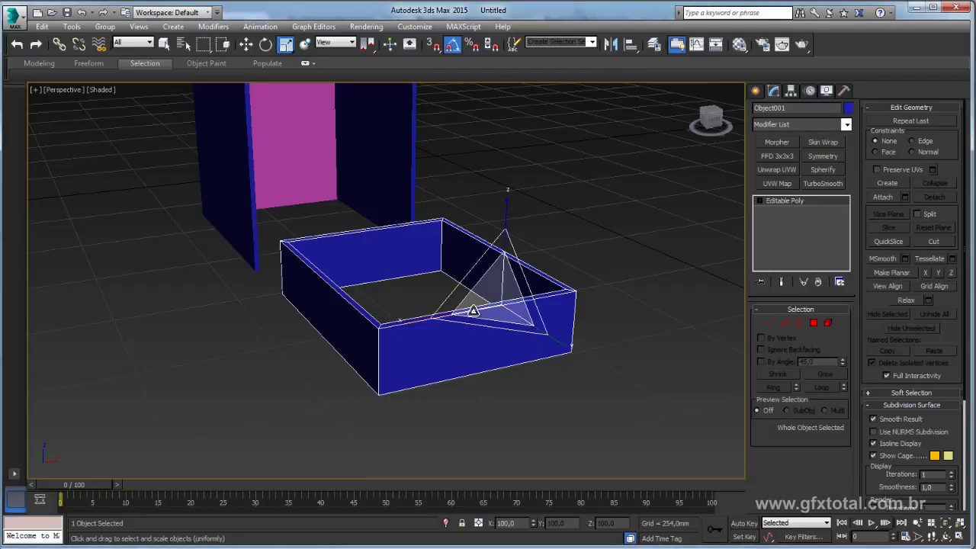
{"action": "mouse_move", "coordinate": [465, 313]}
{"action": "middle_mouse_down", "text": "alt"}
{"action": "mouse_move", "coordinate": [496, 279]}
{"action": "mouse_move", "coordinate": [494, 217]}
{"action": "middle_mouse_up", "text": "alt"}
{"action": "left_click", "coordinate": [814, 322]}
{"action": "mouse_move", "coordinate": [549, 323]}
{"action": "middle_mouse_down", "text": "alt"}
{"action": "mouse_move", "coordinate": [557, 269]}
{"action": "mouse_move", "coordinate": [584, 366]}
{"action": "mouse_move", "coordinate": [495, 414]}
{"action": "mouse_move", "coordinate": [673, 357]}
{"action": "middle_mouse_up", "text": "alt"}
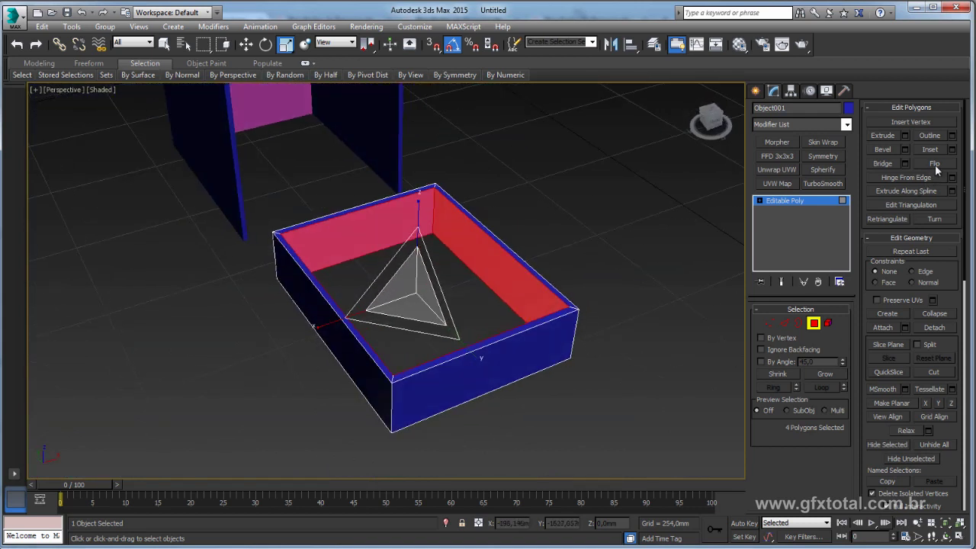
Detach the inner walls as a cloned object, Object002, and select it on its own.
{"action": "left_click", "coordinate": [936, 328]}
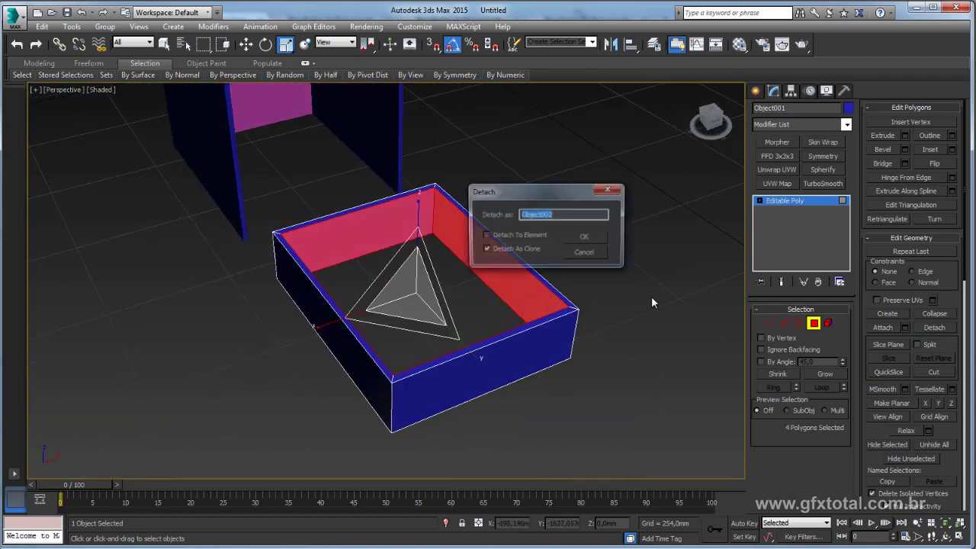
{"action": "left_click", "coordinate": [587, 239]}
{"action": "left_click", "coordinate": [640, 257]}
{"action": "left_click", "coordinate": [517, 306]}
{"action": "left_click", "coordinate": [547, 278], "text": "ctrl"}
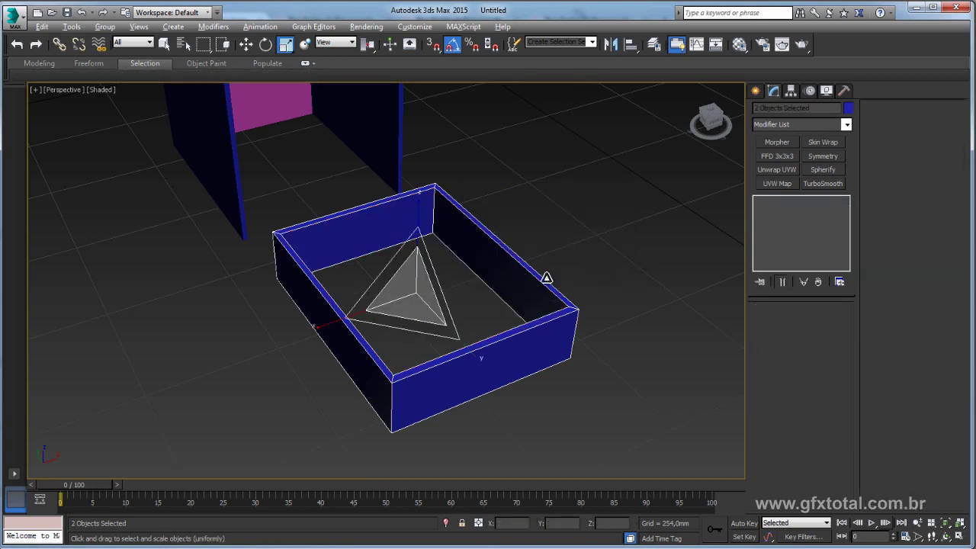
{"action": "left_click", "coordinate": [547, 277]}
Move Object002 down below the drawer box.
{"action": "middle_click_drag", "start_coordinate": [541, 277], "coordinate": [468, 170], "text": "alt"}
{"action": "key", "text": "w"}
{"action": "mouse_move", "coordinate": [467, 255]}
{"action": "left_mouse_down"}
{"action": "mouse_move", "coordinate": [468, 334]}
{"action": "mouse_move", "coordinate": [499, 338]}
{"action": "left_mouse_up"}
{"action": "middle_click_drag", "start_coordinate": [499, 338], "coordinate": [539, 262], "text": "alt"}
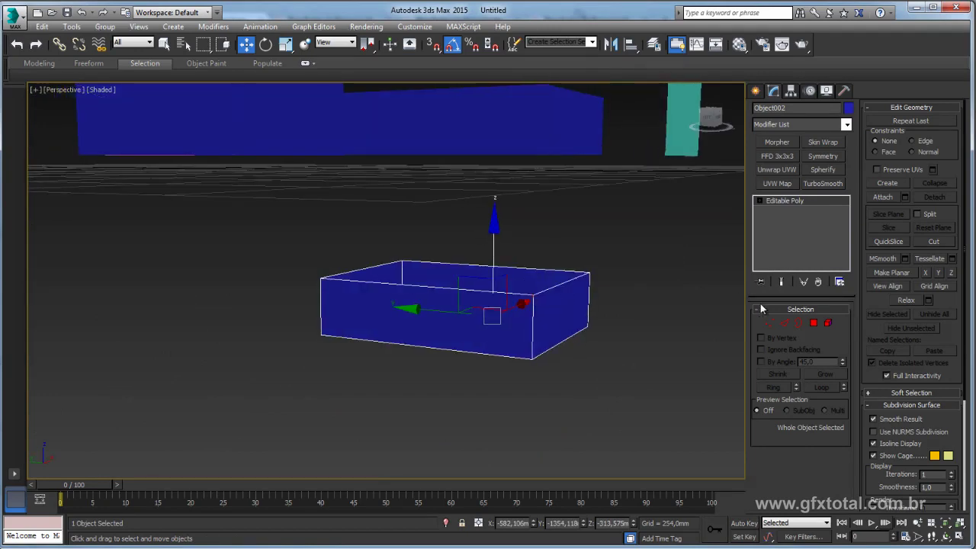
Lower Object002's top border onto the bottom to flatten it into a plane.
{"action": "left_click", "coordinate": [800, 323]}
{"action": "left_click", "coordinate": [568, 281]}
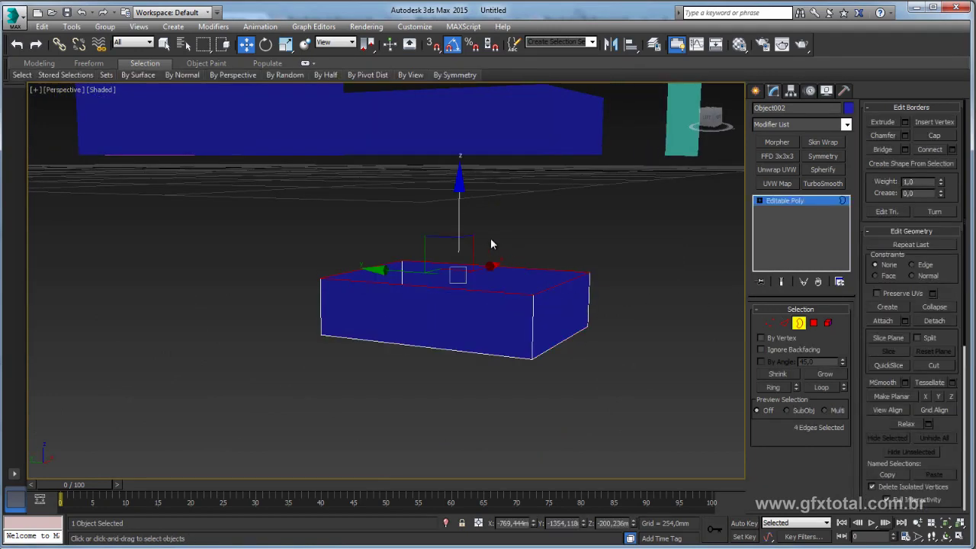
{"action": "left_click_drag", "start_coordinate": [460, 207], "coordinate": [463, 259]}
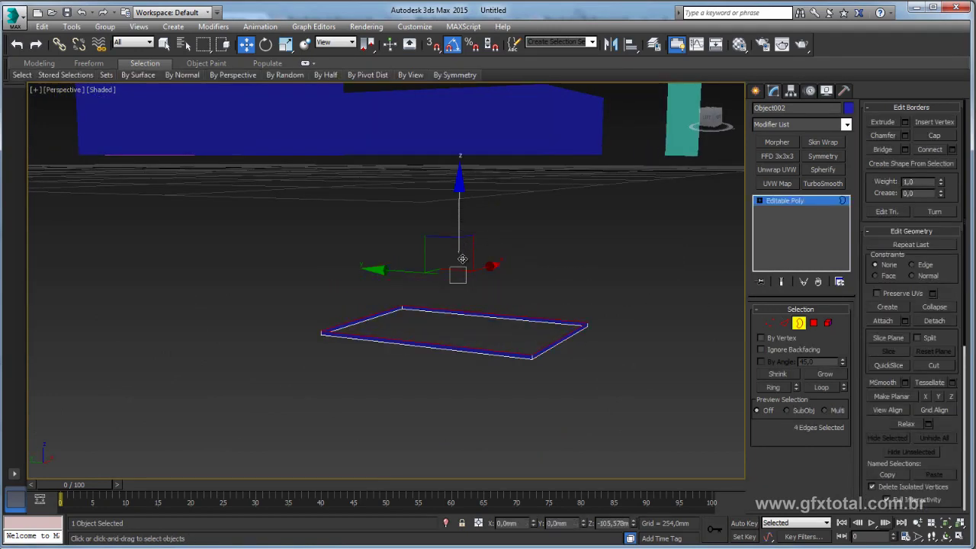
{"action": "left_click_drag", "start_coordinate": [633, 290], "coordinate": [568, 389]}
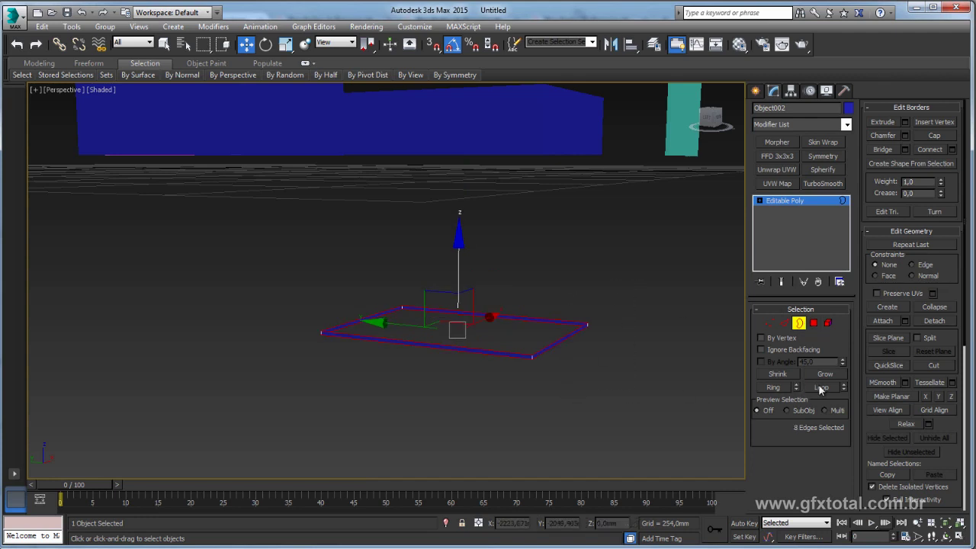
Flip the flattened bottom panel's faces, then select the walled drawer box.
{"action": "left_click", "coordinate": [829, 323]}
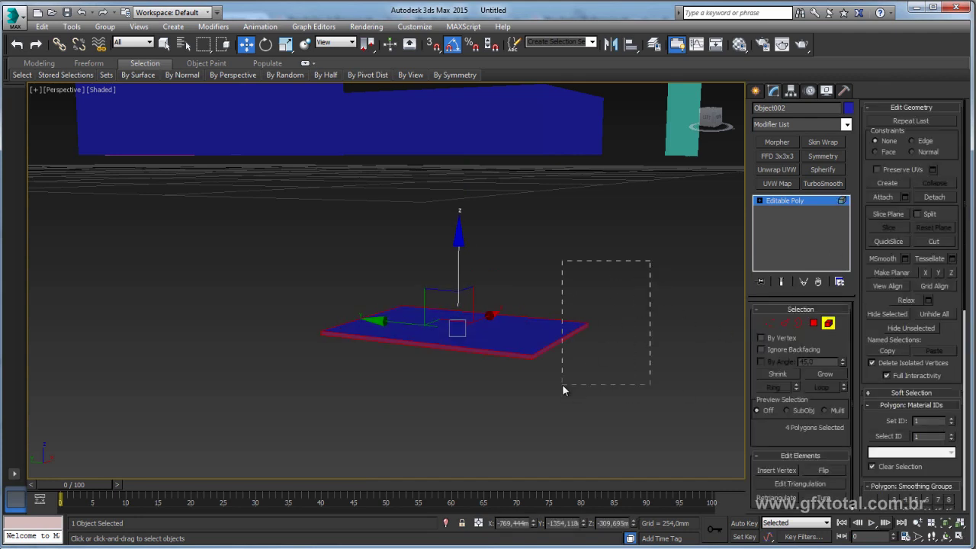
{"action": "left_click_drag", "start_coordinate": [562, 385], "coordinate": [562, 385]}
{"action": "mouse_move", "coordinate": [605, 313]}
{"action": "middle_mouse_down", "text": "alt"}
{"action": "mouse_move", "coordinate": [587, 349]}
{"action": "mouse_move", "coordinate": [619, 330]}
{"action": "middle_mouse_up", "text": "alt"}
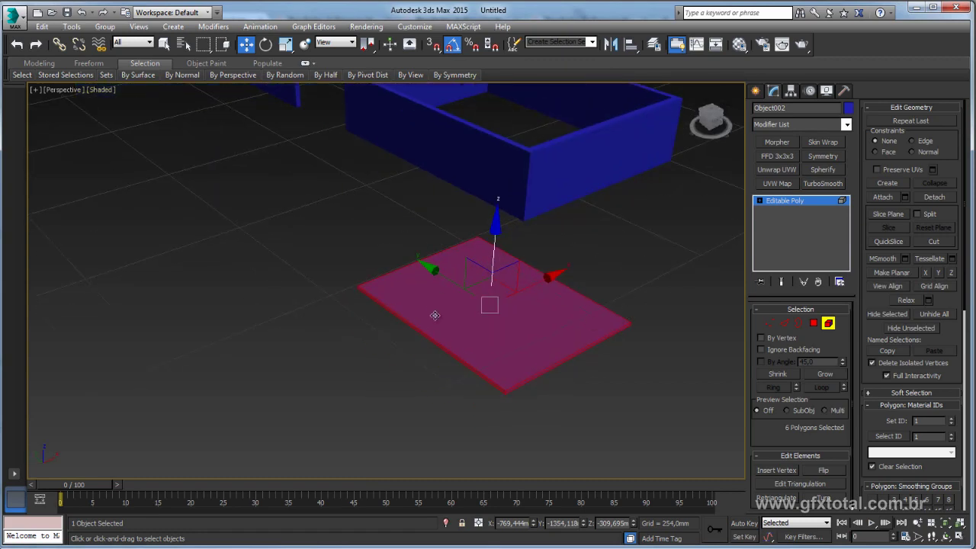
{"action": "left_click", "coordinate": [823, 471]}
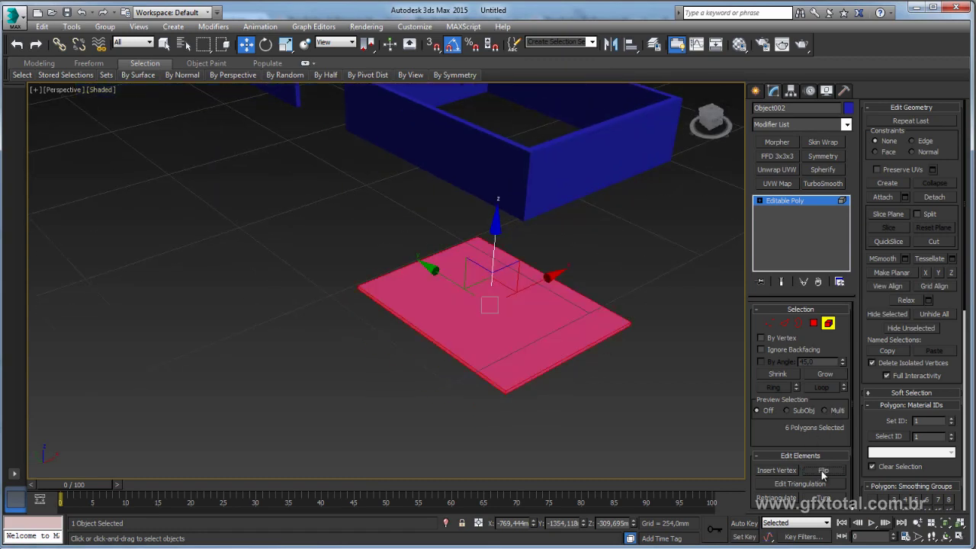
{"action": "left_click", "coordinate": [788, 227]}
{"action": "mouse_move", "coordinate": [687, 228]}
{"action": "middle_mouse_down", "text": "alt"}
{"action": "mouse_move", "coordinate": [510, 254]}
{"action": "mouse_move", "coordinate": [622, 326]}
{"action": "middle_mouse_up", "text": "alt"}
{"action": "left_click", "coordinate": [506, 254]}
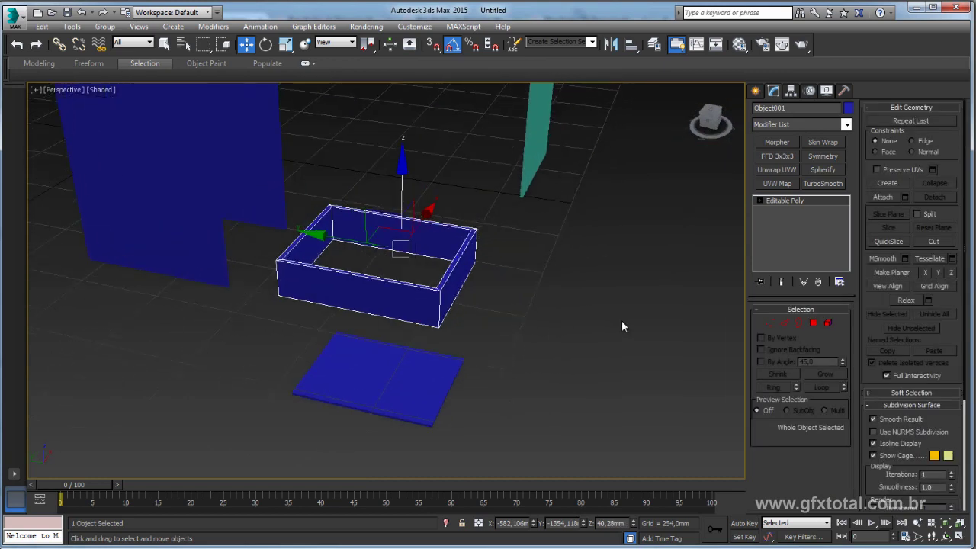
Detach the box's right end wall face as a cloned object, Object003.
{"action": "left_click", "coordinate": [813, 323]}
{"action": "left_click", "coordinate": [461, 279]}
{"action": "middle_click_drag", "start_coordinate": [462, 279], "coordinate": [484, 303], "text": "alt"}
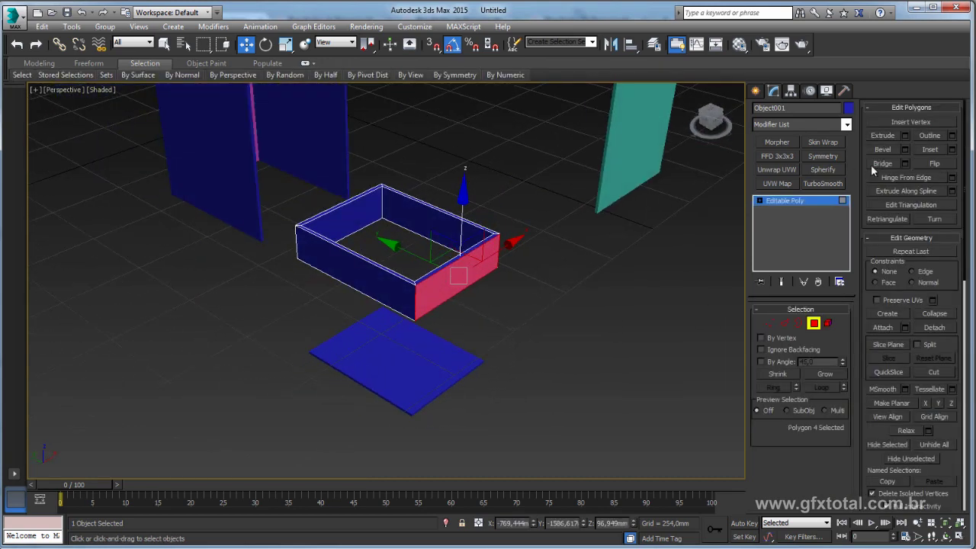
{"action": "scroll", "coordinate": [556, 298], "scroll_direction": "up", "scroll_amount": 3}
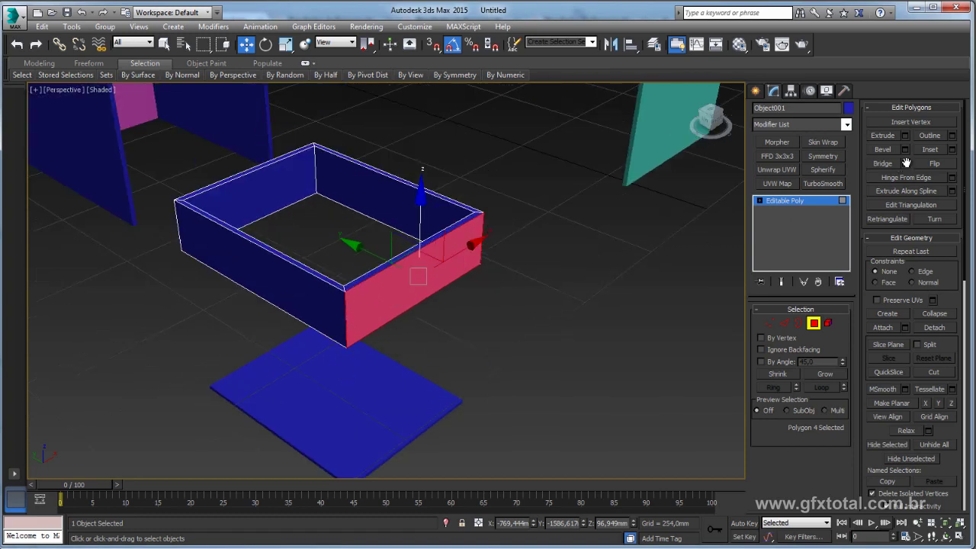
{"action": "left_click", "coordinate": [935, 327]}
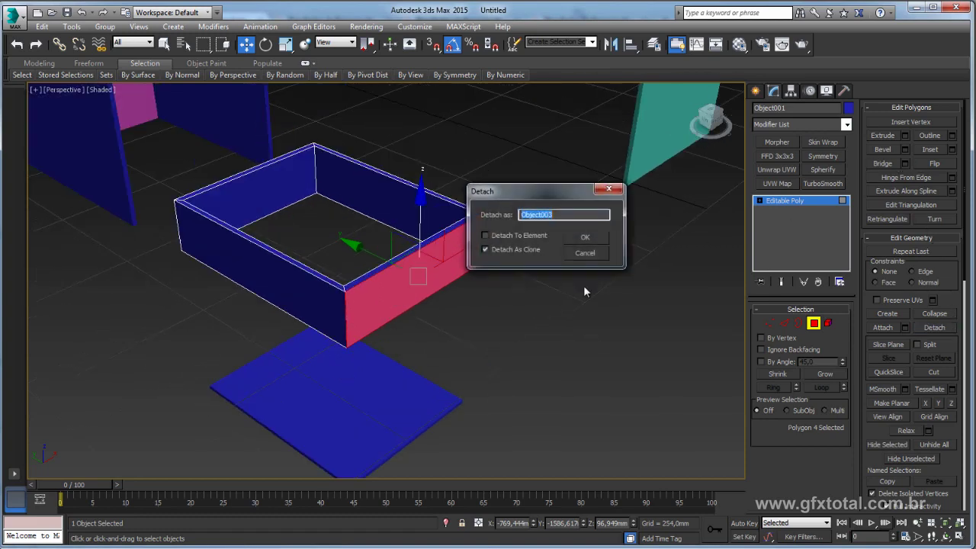
{"action": "left_click", "coordinate": [590, 240]}
Select Object003 by itself and move it away from the box.
{"action": "left_click", "coordinate": [780, 203]}
{"action": "left_click", "coordinate": [471, 255]}
{"action": "left_click_drag", "start_coordinate": [526, 244], "coordinate": [440, 206]}
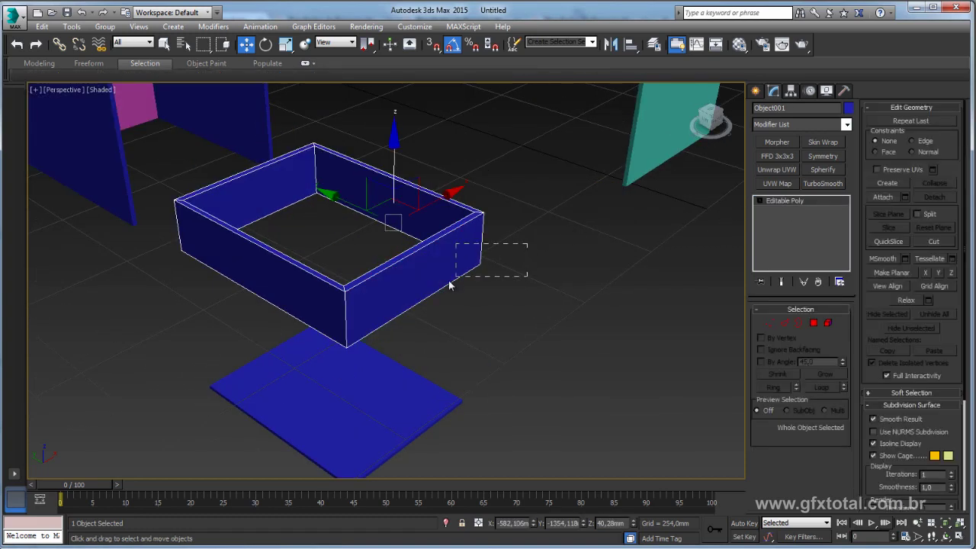
{"action": "left_click", "coordinate": [440, 276]}
{"action": "left_click_drag", "start_coordinate": [357, 208], "coordinate": [534, 290]}
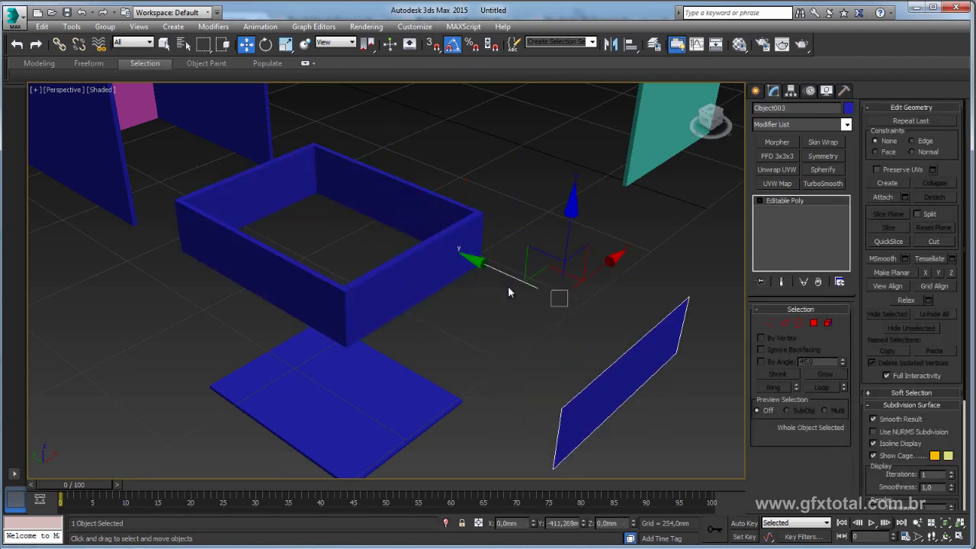
{"action": "middle_click_drag", "start_coordinate": [534, 289], "coordinate": [474, 262]}
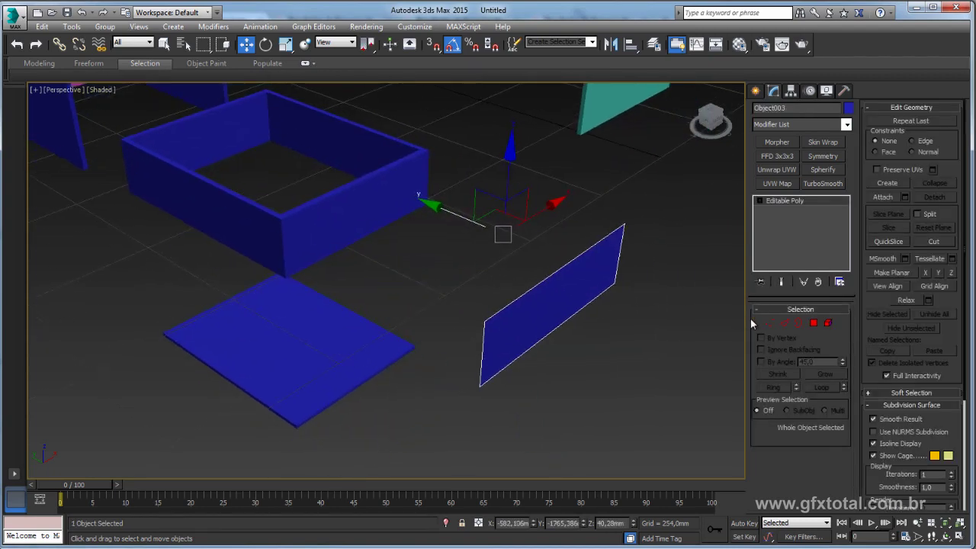
Select Object003's open border and begin scaling it.
{"action": "left_click", "coordinate": [800, 323]}
{"action": "left_click", "coordinate": [580, 311]}
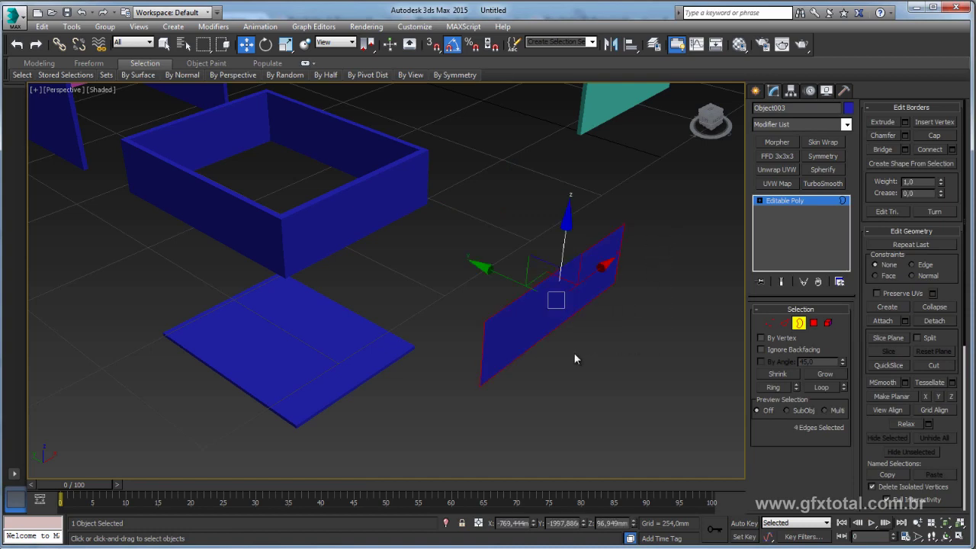
{"action": "middle_click_drag", "start_coordinate": [574, 352], "coordinate": [619, 333], "text": "alt"}
{"action": "key", "text": "e"}
{"action": "key", "text": "r"}
{"action": "left_click_drag", "start_coordinate": [460, 328], "coordinate": [491, 321]}
Move the panel beside the tall wall at object level.
{"action": "left_click", "coordinate": [797, 201]}
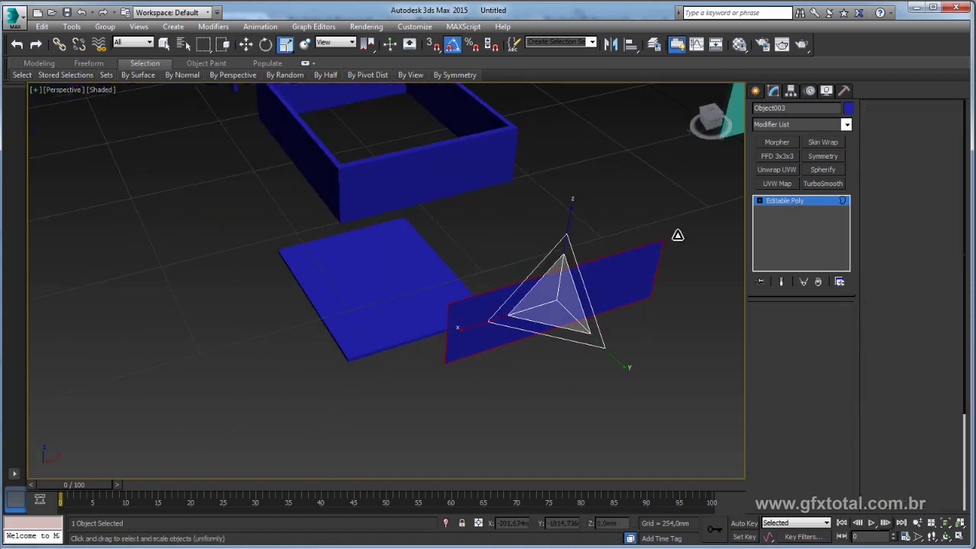
{"action": "middle_click_drag", "start_coordinate": [678, 233], "coordinate": [492, 287], "text": "alt"}
{"action": "scroll", "coordinate": [492, 287], "scroll_direction": "down", "scroll_amount": 5}
{"action": "key", "text": "w"}
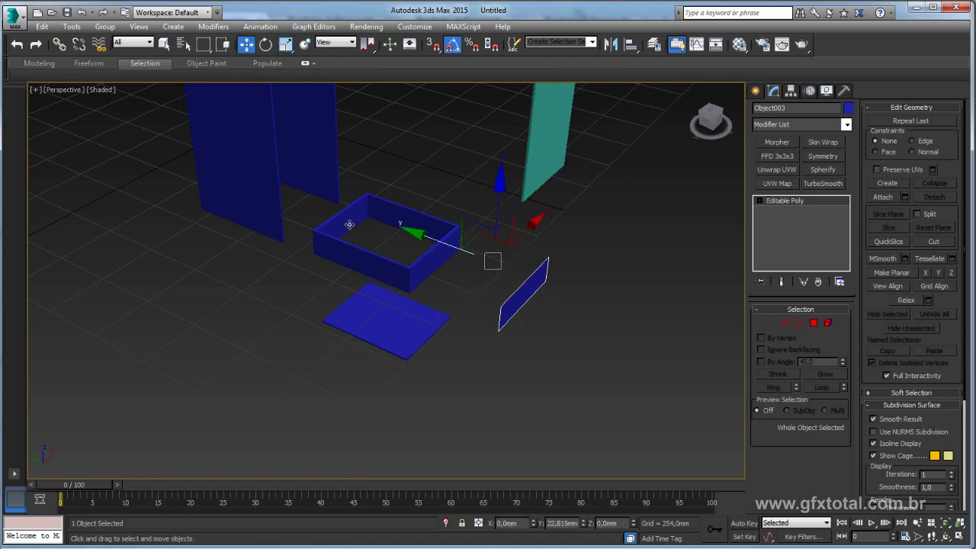
{"action": "left_click_drag", "start_coordinate": [442, 247], "coordinate": [250, 186]}
Scale the panel's border outline to 103% along X.
{"action": "scroll", "coordinate": [299, 203], "scroll_direction": "up", "scroll_amount": 4}
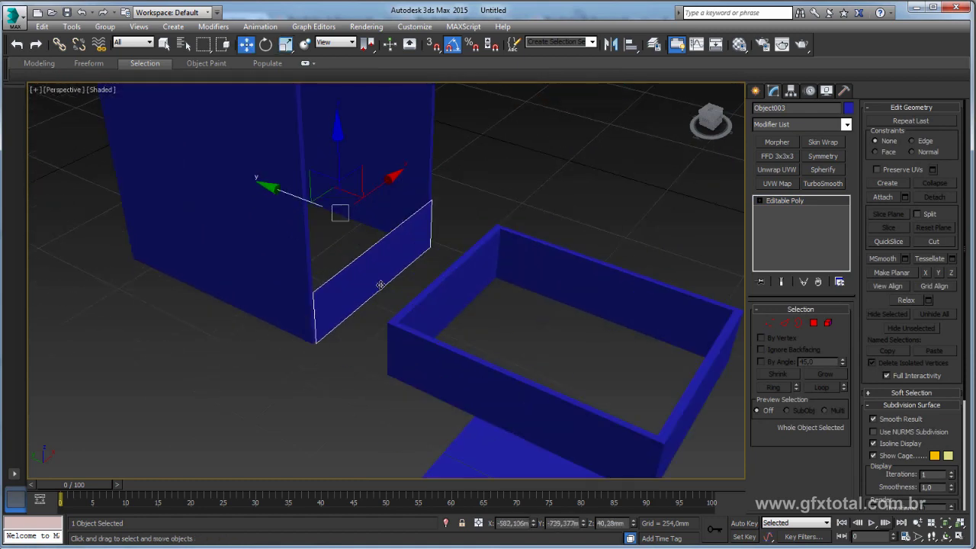
{"action": "scroll", "coordinate": [299, 202], "scroll_direction": "up", "scroll_amount": 4}
{"action": "mouse_move", "coordinate": [357, 293]}
{"action": "middle_mouse_down", "text": "alt"}
{"action": "mouse_move", "coordinate": [358, 327]}
{"action": "mouse_move", "coordinate": [419, 262]}
{"action": "middle_mouse_up", "text": "alt"}
{"action": "key", "text": "e"}
{"action": "key", "text": "r"}
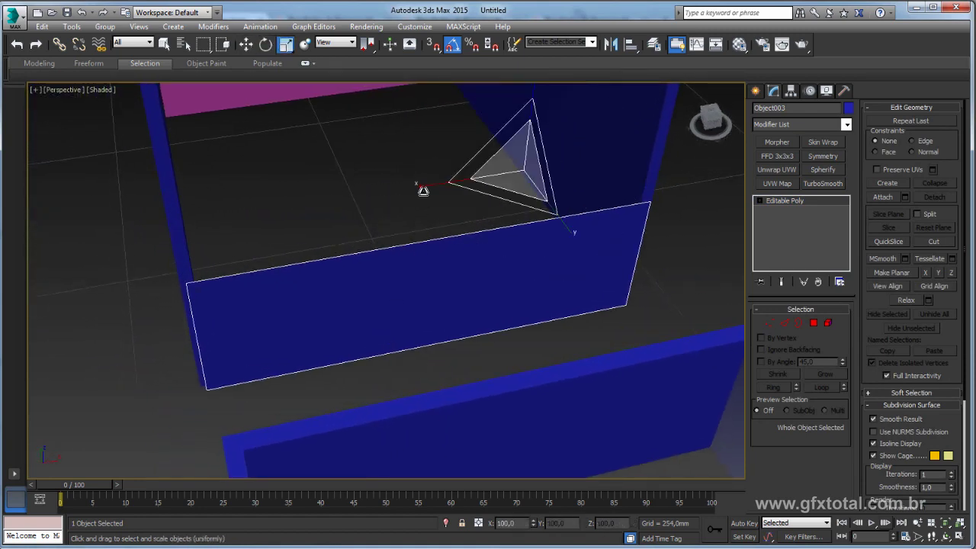
{"action": "left_click", "coordinate": [799, 322]}
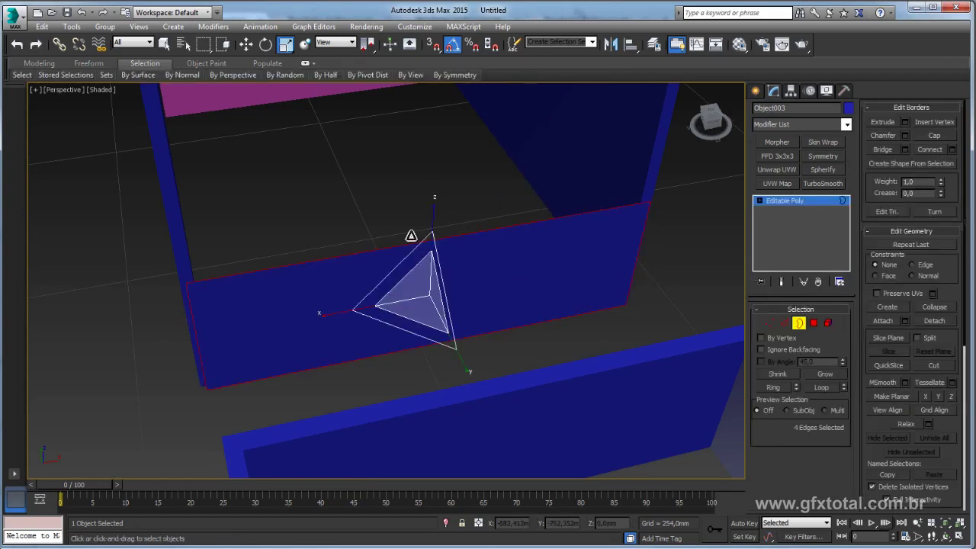
{"action": "middle_click_drag", "start_coordinate": [414, 236], "coordinate": [399, 303], "text": "alt"}
{"action": "left_click_drag", "start_coordinate": [345, 346], "coordinate": [342, 348]}
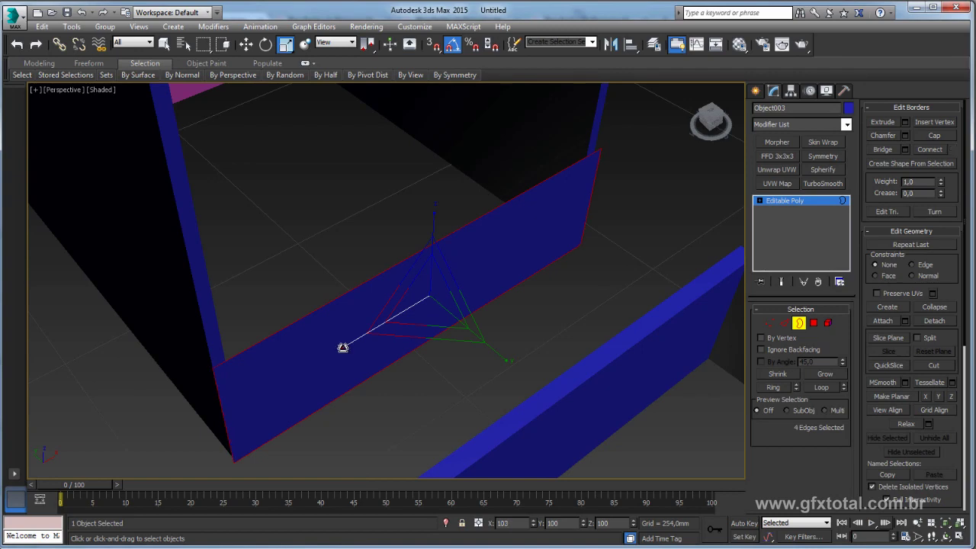
Return Object003 to object level with the Move tool active.
{"action": "middle_click_drag", "start_coordinate": [343, 348], "coordinate": [328, 327], "text": "alt"}
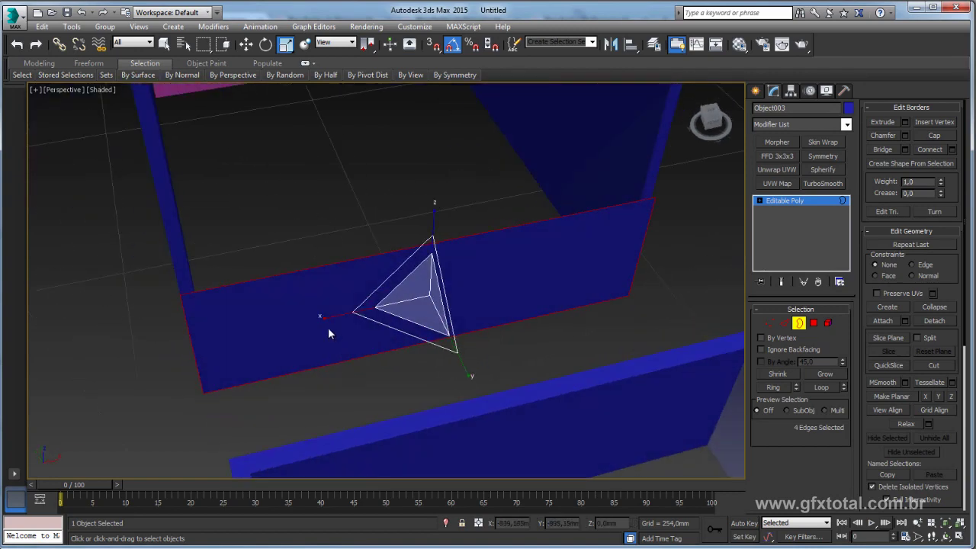
{"action": "middle_click_drag", "start_coordinate": [264, 309], "coordinate": [235, 319], "text": "alt"}
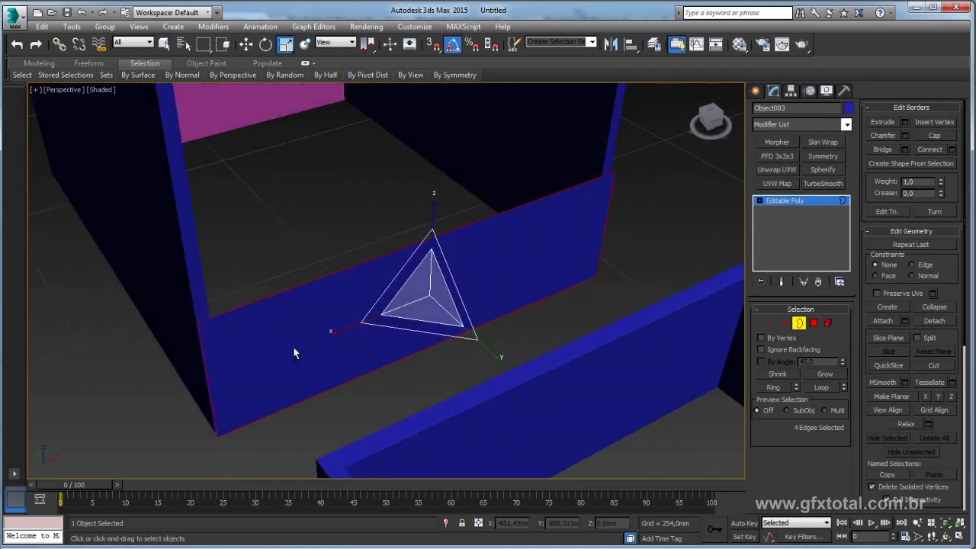
{"action": "middle_click_drag", "start_coordinate": [296, 353], "coordinate": [578, 282], "text": "alt"}
{"action": "left_click", "coordinate": [790, 203]}
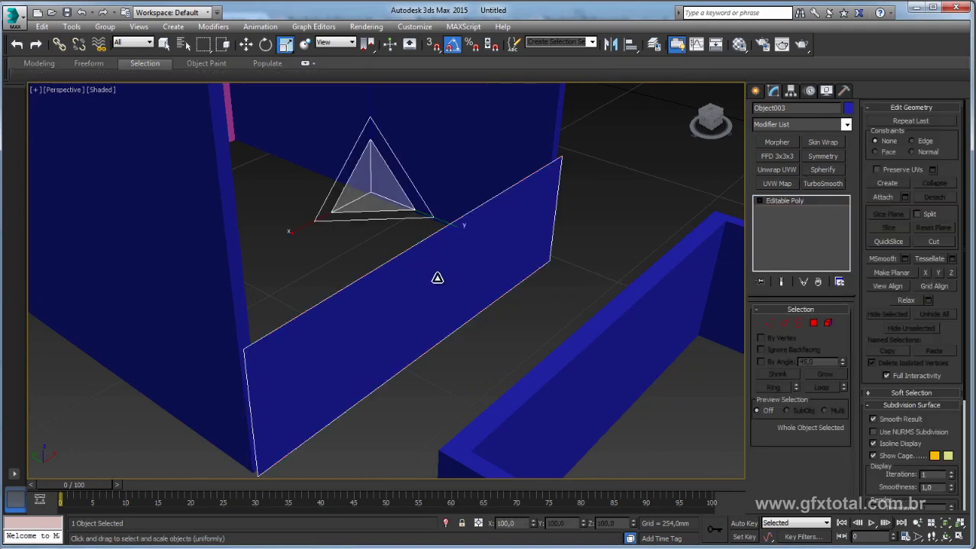
{"action": "key", "text": "w"}
{"action": "mouse_move", "coordinate": [366, 231]}
{"action": "middle_mouse_down", "text": "alt"}
{"action": "mouse_move", "coordinate": [682, 399]}
{"action": "mouse_move", "coordinate": [453, 283]}
{"action": "middle_mouse_up", "text": "alt"}
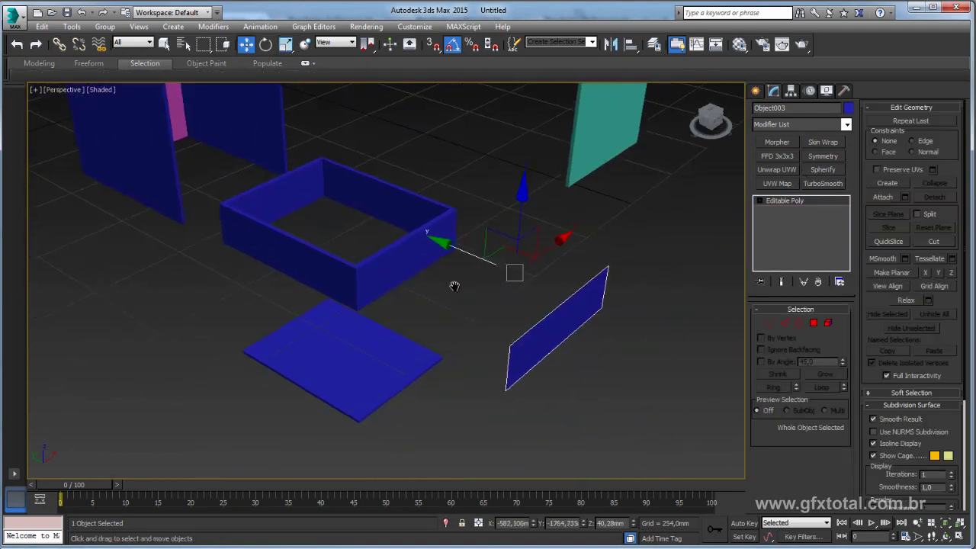
Pull Object003's border out about 10 mm and cap it into a solid board.
{"action": "left_click", "coordinate": [799, 324]}
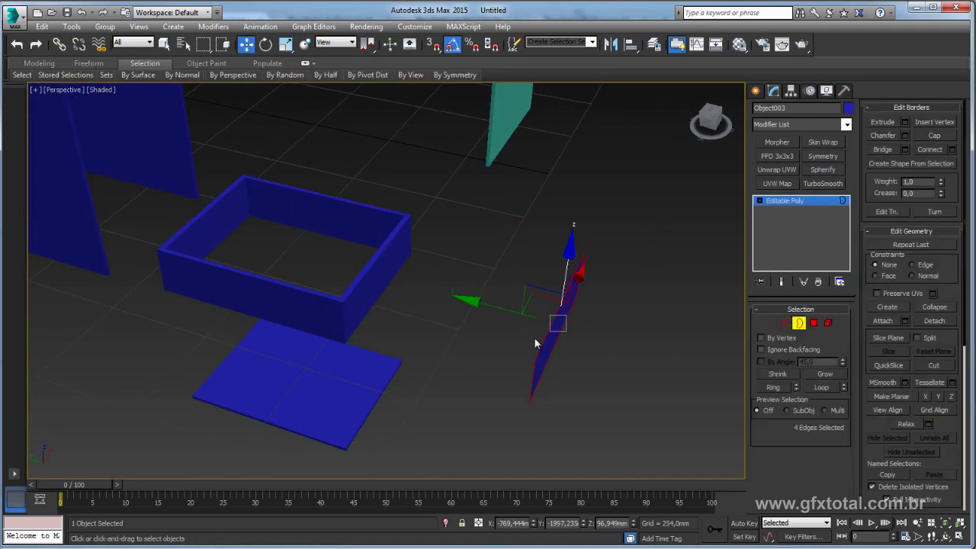
{"action": "left_click_drag", "start_coordinate": [503, 310], "coordinate": [499, 311], "text": "shift"}
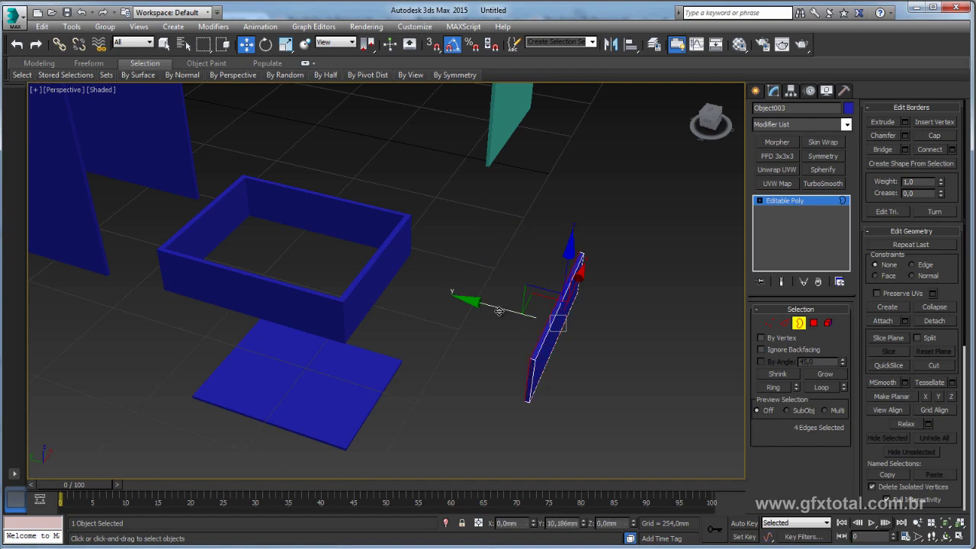
{"action": "middle_click_drag", "start_coordinate": [562, 375], "coordinate": [622, 373], "text": "alt"}
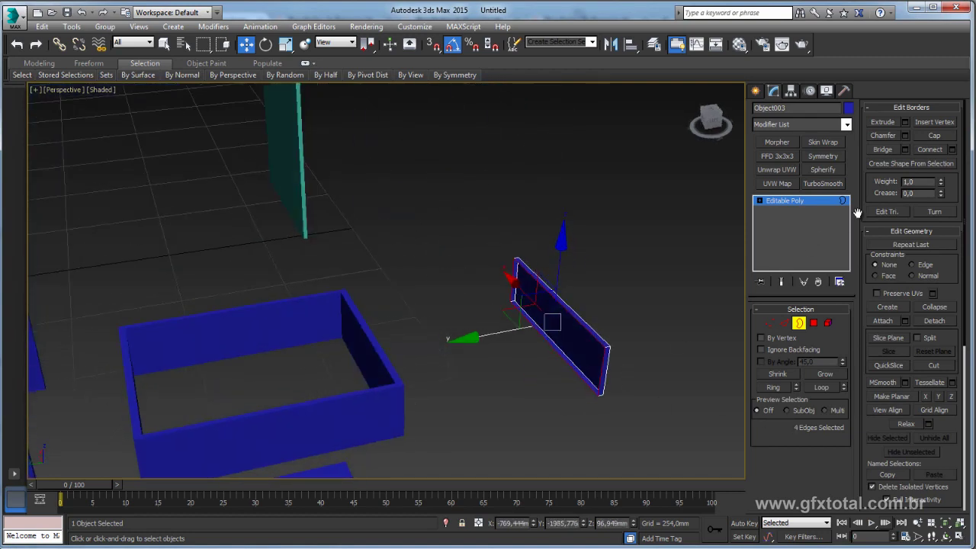
{"action": "left_click", "coordinate": [935, 136]}
Frame the finished front panel, then marquee-select the box, bottom and front together.
{"action": "middle_click_drag", "start_coordinate": [590, 298], "coordinate": [840, 333], "text": "alt"}
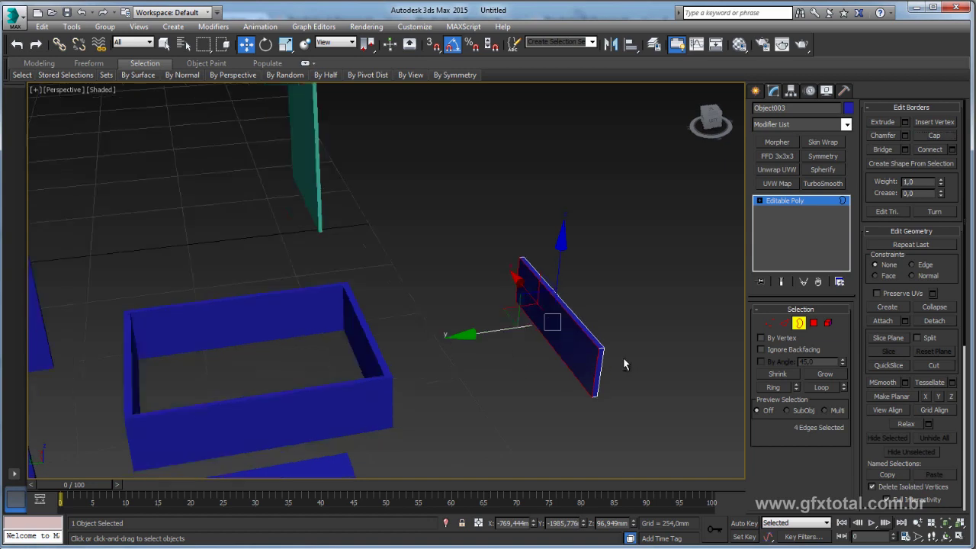
{"action": "left_click", "coordinate": [828, 322], "text": "ctrl"}
{"action": "middle_click_drag", "start_coordinate": [587, 365], "coordinate": [686, 307], "text": "alt"}
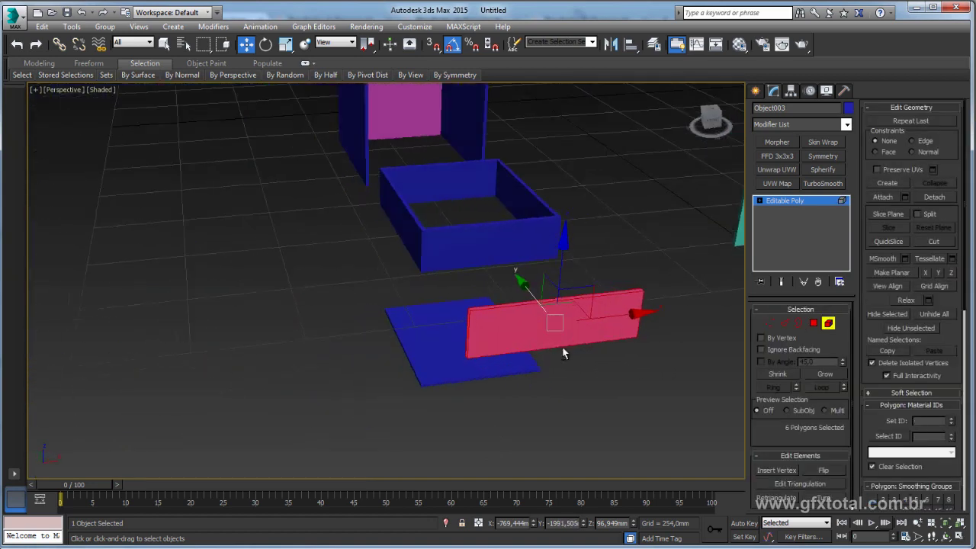
{"action": "key", "text": "z"}
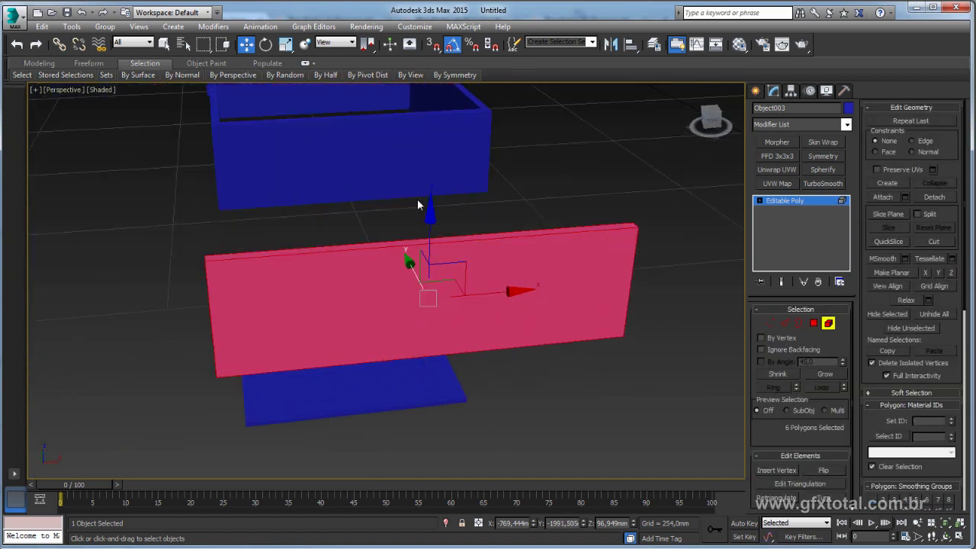
{"action": "left_click", "coordinate": [769, 202]}
{"action": "middle_click_drag", "start_coordinate": [534, 320], "coordinate": [428, 334], "text": "alt"}
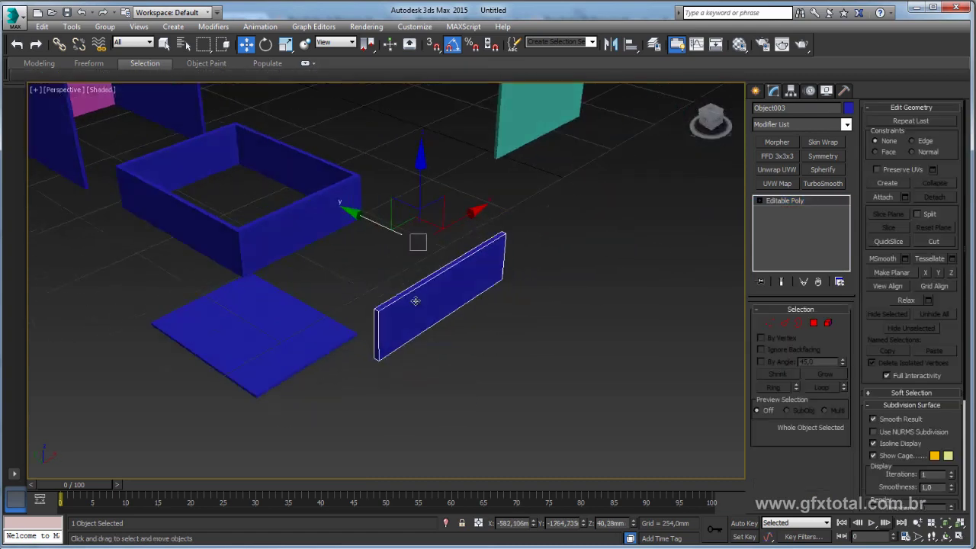
{"action": "left_click_drag", "start_coordinate": [319, 268], "coordinate": [349, 268]}
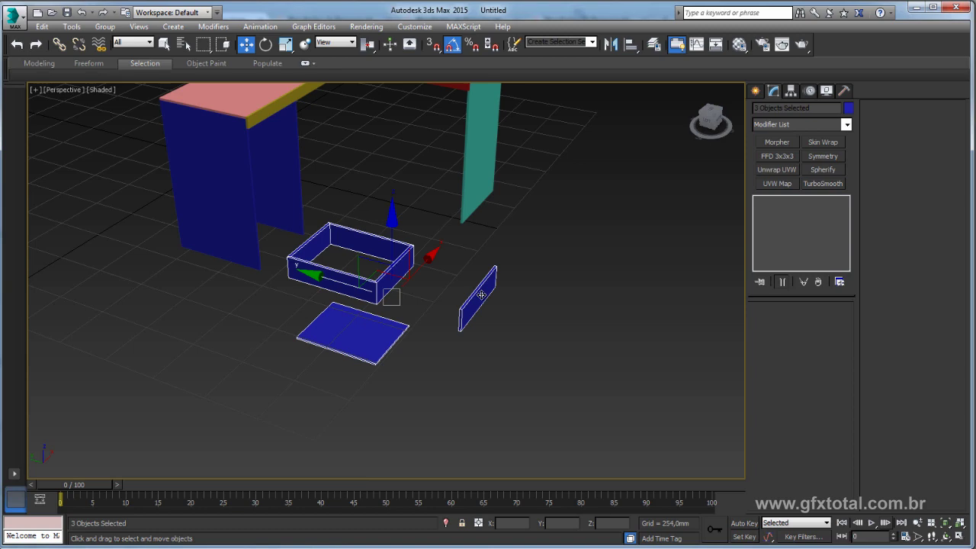
Align the thin upright panel pivot-to-pivot on X, Y and Z to the drawer box's end.
{"action": "left_click", "coordinate": [601, 355]}
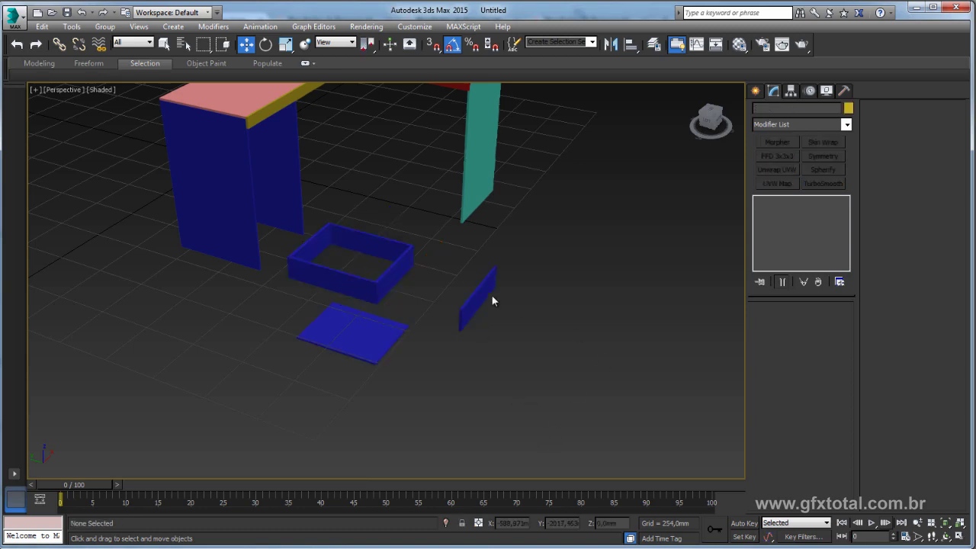
{"action": "left_click", "coordinate": [491, 294]}
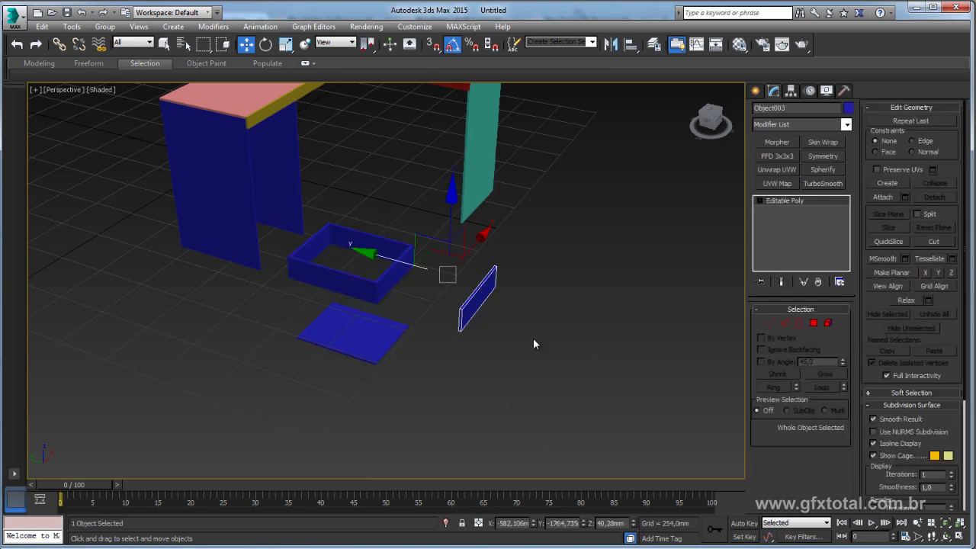
{"action": "left_click", "coordinate": [630, 44]}
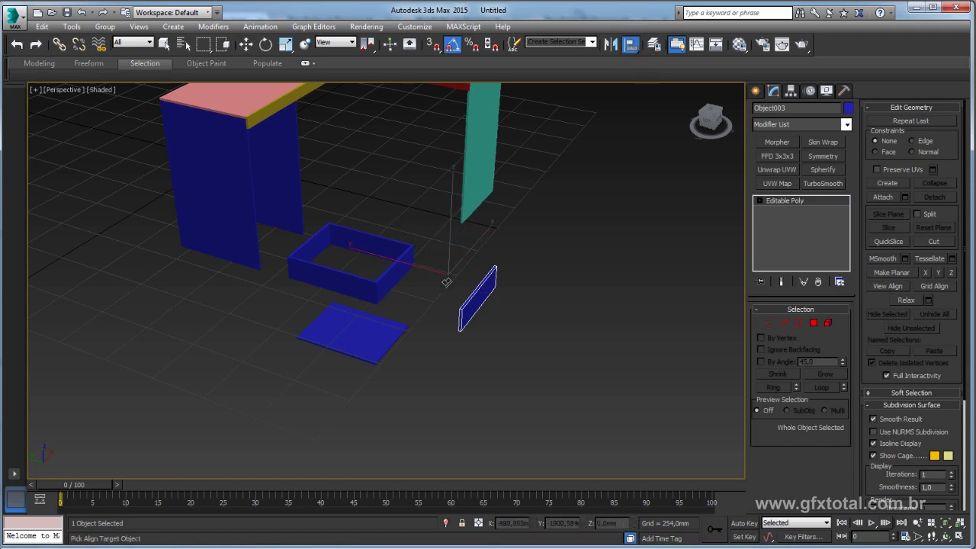
{"action": "left_click", "coordinate": [392, 246]}
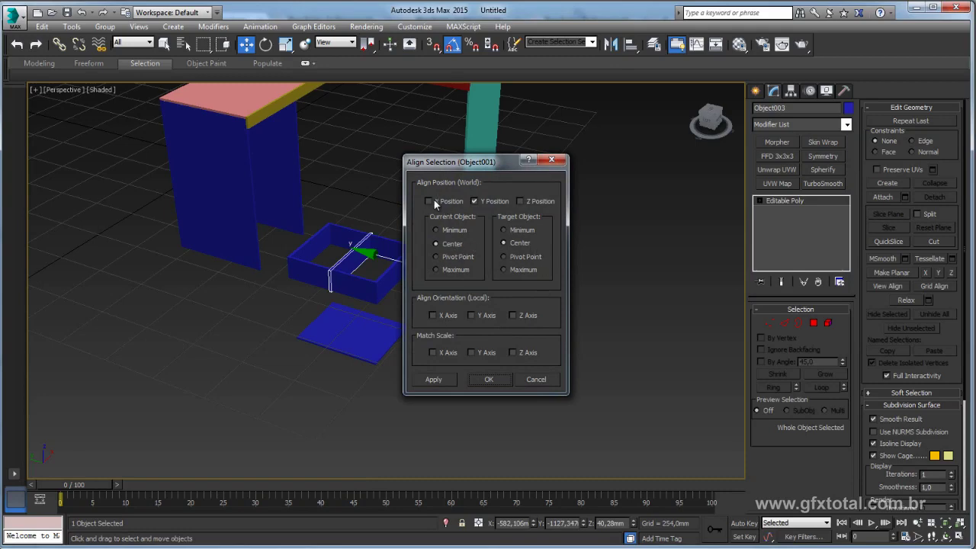
{"action": "left_click", "coordinate": [458, 257]}
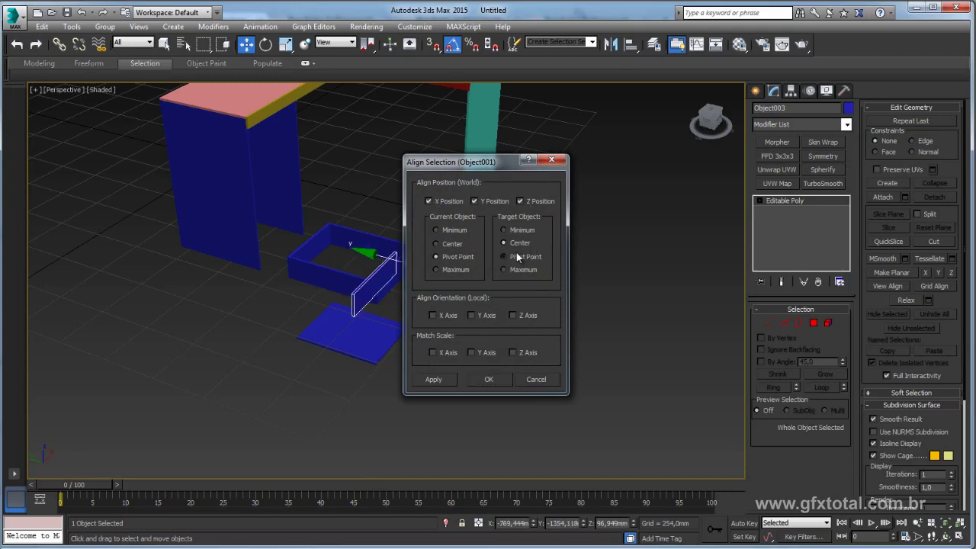
{"action": "left_click", "coordinate": [519, 257]}
{"action": "left_click_drag", "start_coordinate": [474, 162], "coordinate": [572, 160]}
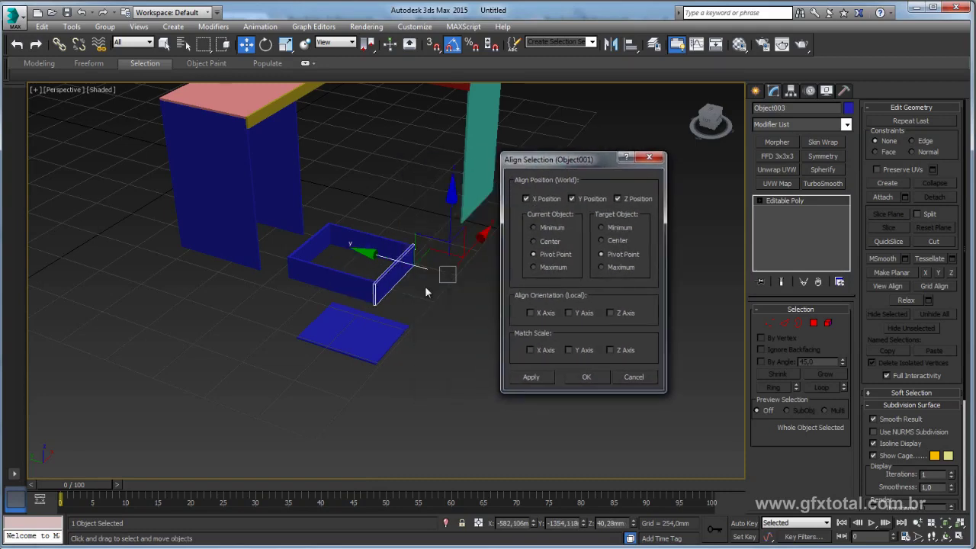
{"action": "left_click", "coordinate": [587, 377]}
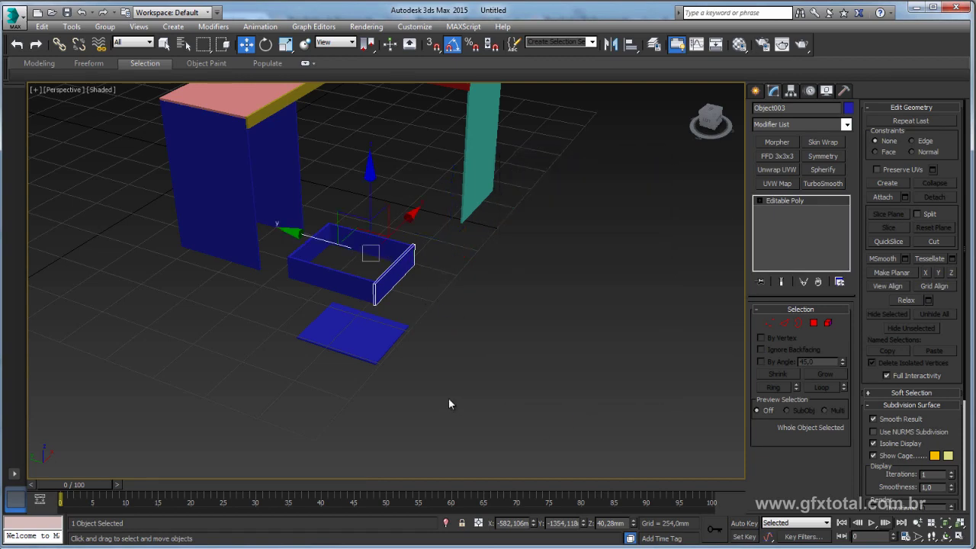
{"action": "left_click", "coordinate": [371, 344]}
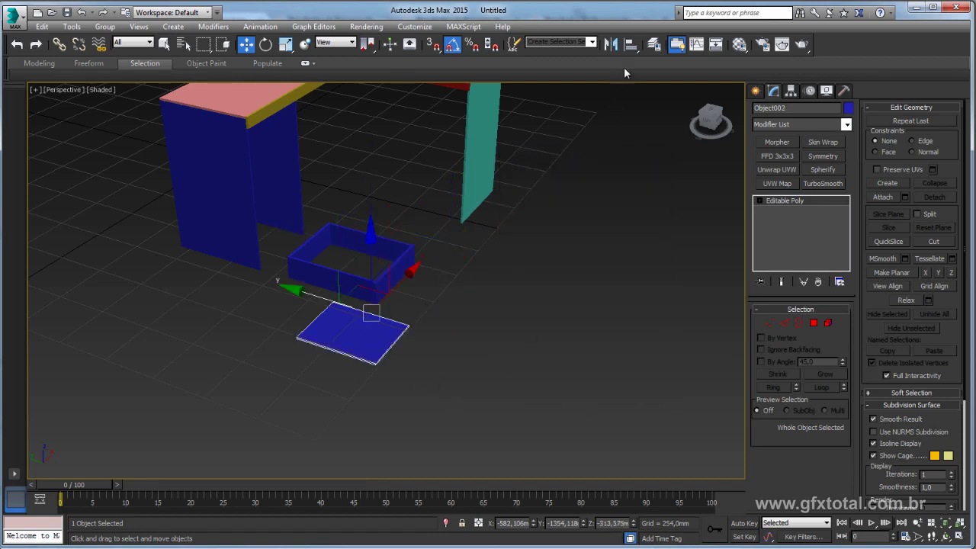
Align the flat base plate pivot-to-pivot into the drawer box.
{"action": "left_click", "coordinate": [631, 44]}
{"action": "left_click", "coordinate": [350, 284]}
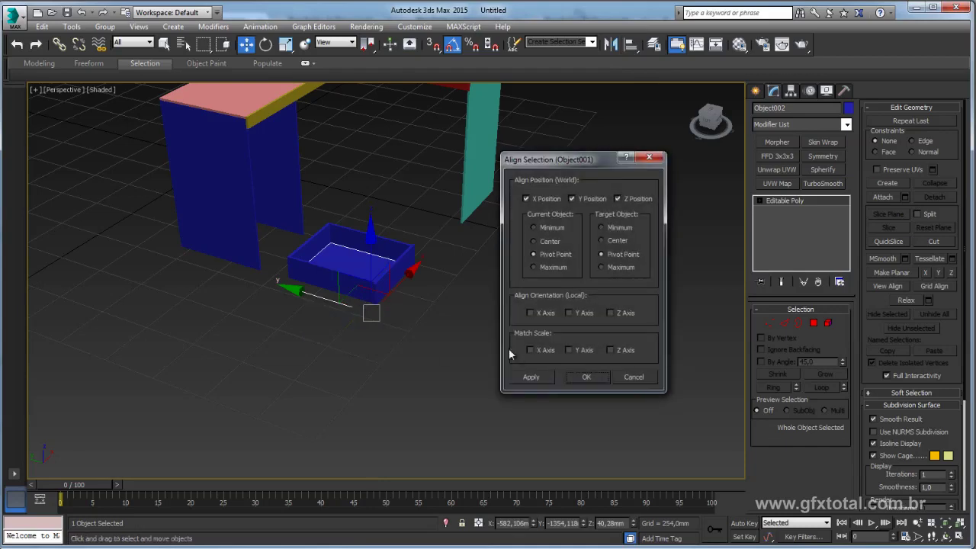
{"action": "left_click", "coordinate": [590, 377]}
{"action": "scroll", "coordinate": [398, 326], "scroll_direction": "up", "scroll_amount": 2}
{"action": "scroll", "coordinate": [497, 325], "scroll_direction": "up", "scroll_amount": 5}
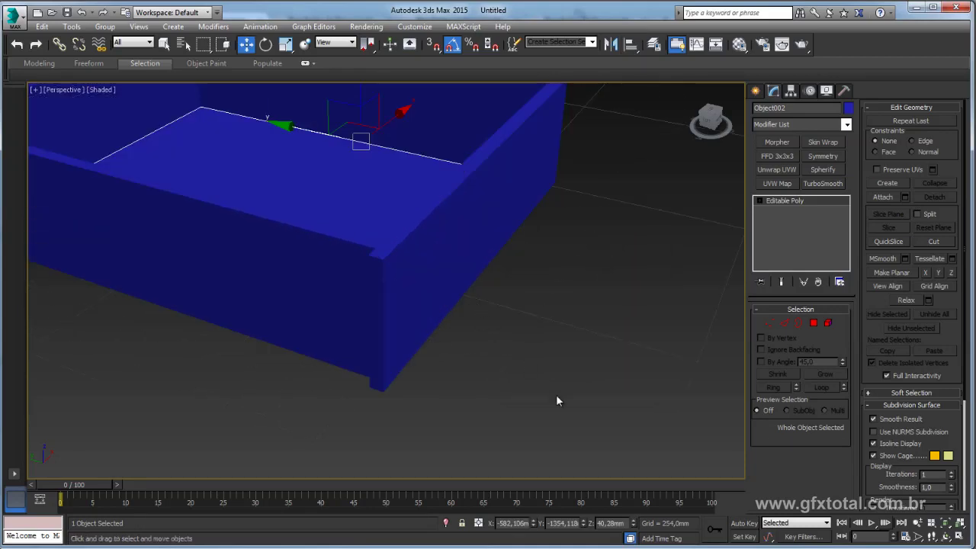
{"action": "key", "text": "ctrl+a"}
{"action": "mouse_move", "coordinate": [305, 174]}
{"action": "middle_mouse_down", "text": "alt"}
{"action": "mouse_move", "coordinate": [424, 235]}
{"action": "mouse_move", "coordinate": [509, 354]}
{"action": "mouse_move", "coordinate": [543, 318]}
{"action": "mouse_move", "coordinate": [511, 343]}
{"action": "mouse_move", "coordinate": [512, 373]}
{"action": "mouse_move", "coordinate": [504, 303]}
{"action": "mouse_move", "coordinate": [526, 302]}
{"action": "mouse_move", "coordinate": [492, 266]}
{"action": "mouse_move", "coordinate": [554, 300]}
{"action": "middle_mouse_up", "text": "alt"}
Slide the thin end panel element slightly outward along Y as the drawer front.
{"action": "left_click", "coordinate": [506, 268]}
{"action": "left_click", "coordinate": [828, 323]}
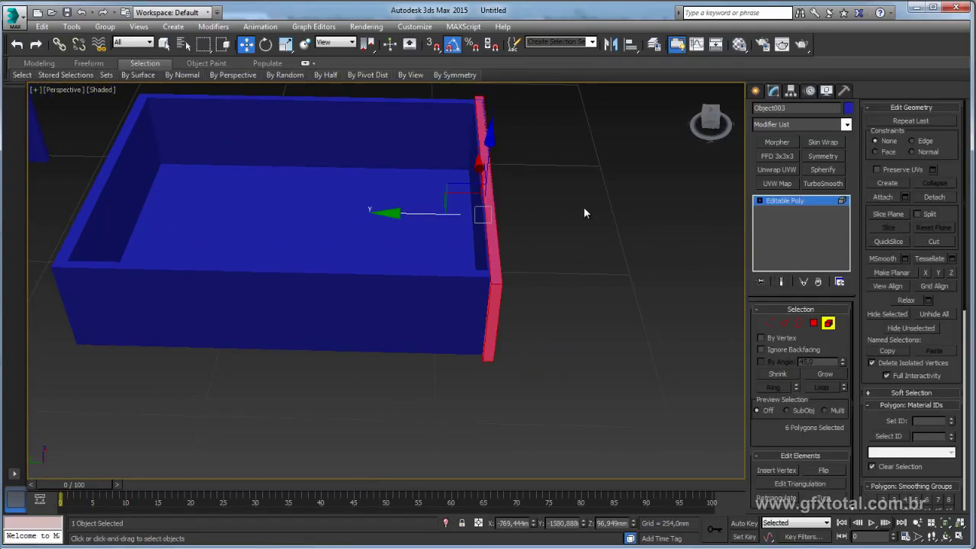
{"action": "left_click_drag", "start_coordinate": [424, 215], "coordinate": [443, 214]}
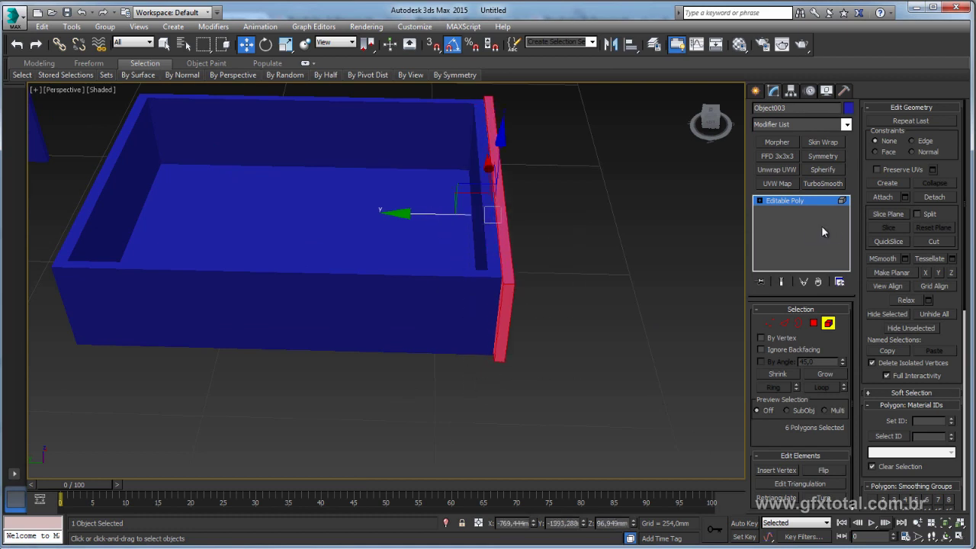
{"action": "left_click", "coordinate": [796, 207]}
{"action": "mouse_move", "coordinate": [580, 252]}
{"action": "middle_mouse_down", "text": "alt"}
{"action": "mouse_move", "coordinate": [551, 279]}
{"action": "mouse_move", "coordinate": [618, 302]}
{"action": "mouse_move", "coordinate": [331, 209]}
{"action": "mouse_move", "coordinate": [414, 157]}
{"action": "mouse_move", "coordinate": [420, 203]}
{"action": "middle_mouse_up", "text": "alt"}
{"action": "key", "text": "ctrl+a"}
{"action": "scroll", "coordinate": [407, 163], "scroll_direction": "down", "scroll_amount": 3}
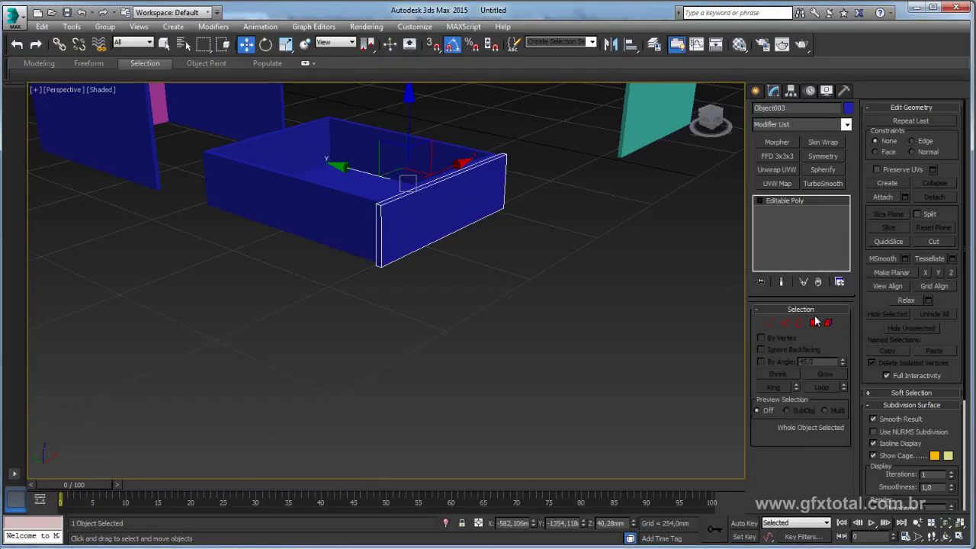
{"action": "left_click", "coordinate": [814, 322]}
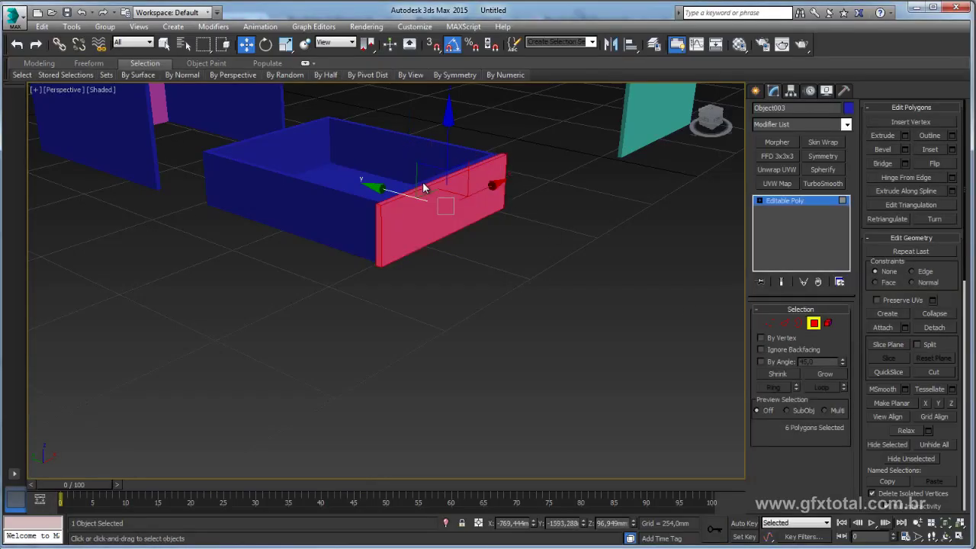
Raise the drawer front's top face in Z to make the front taller.
{"action": "left_click", "coordinate": [437, 184]}
{"action": "left_click_drag", "start_coordinate": [452, 118], "coordinate": [450, 76]}
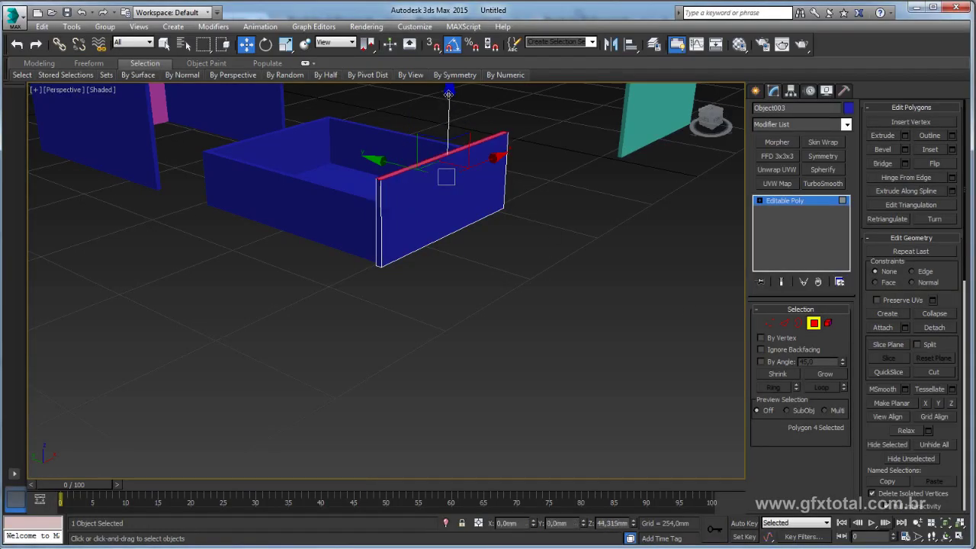
{"action": "left_click", "coordinate": [803, 212]}
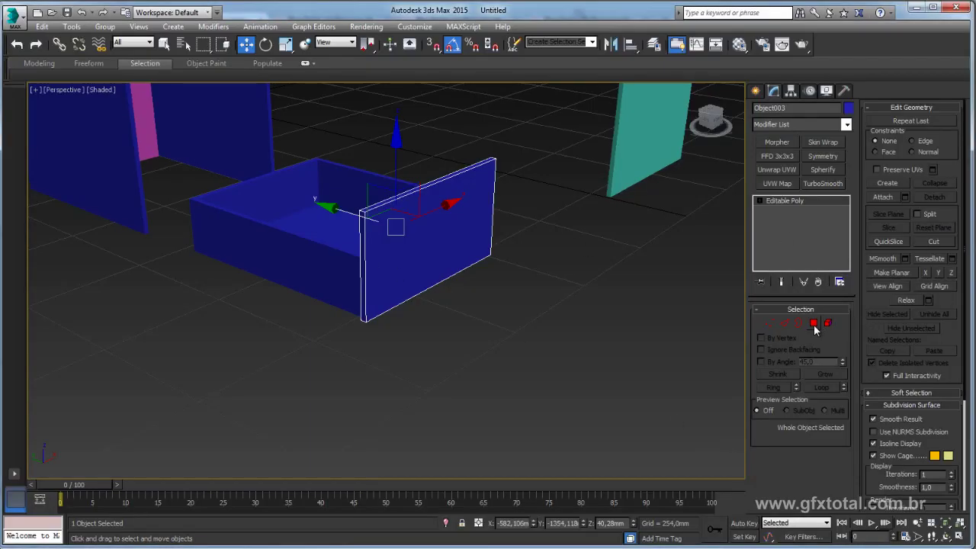
Detach a clone of the drawer front's outer face as a separate object, Object004.
{"action": "left_click", "coordinate": [814, 323]}
{"action": "left_click", "coordinate": [433, 257]}
{"action": "middle_click_drag", "start_coordinate": [395, 257], "coordinate": [396, 280]}
{"action": "scroll", "coordinate": [396, 280], "scroll_direction": "up", "scroll_amount": 1}
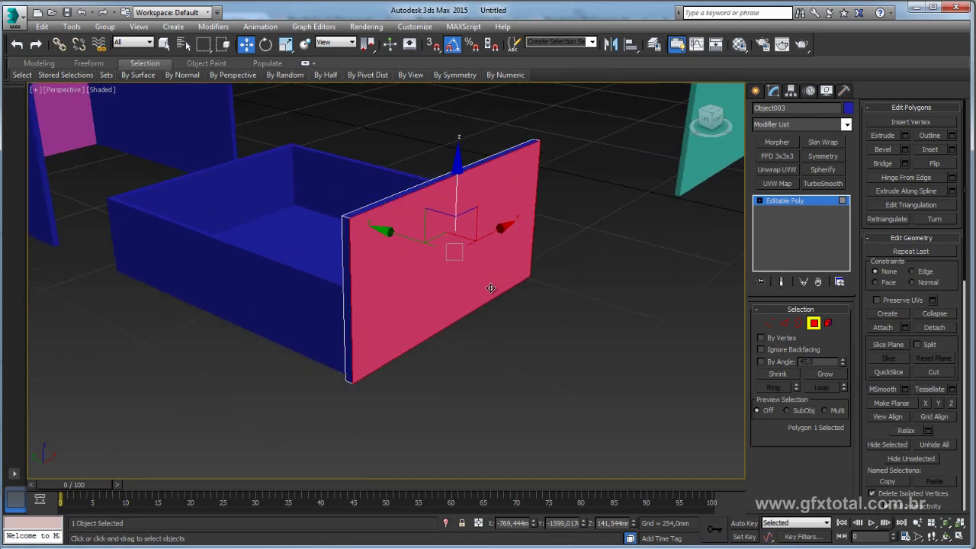
{"action": "scroll", "coordinate": [488, 286], "scroll_direction": "up", "scroll_amount": 1}
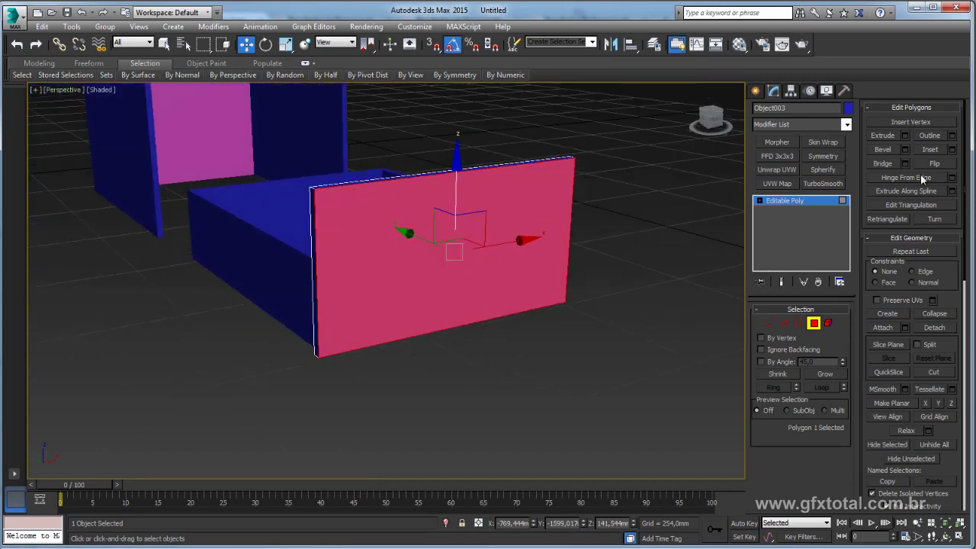
{"action": "left_click", "coordinate": [945, 328]}
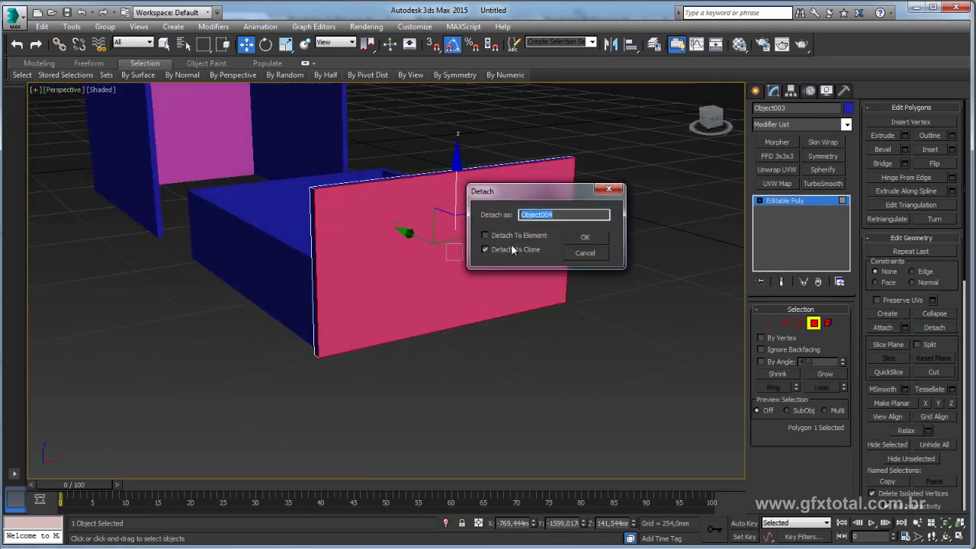
{"action": "left_click", "coordinate": [585, 237]}
{"action": "left_click", "coordinate": [794, 202]}
{"action": "key", "text": "ctrl+a"}
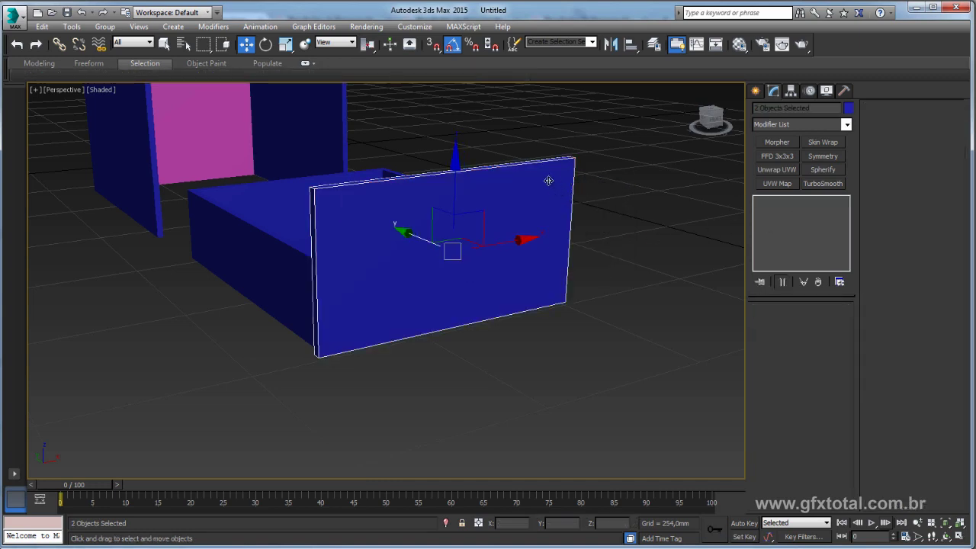
{"action": "mouse_move", "coordinate": [556, 187]}
{"action": "middle_mouse_down", "text": "alt"}
{"action": "mouse_move", "coordinate": [427, 207]}
{"action": "mouse_move", "coordinate": [480, 257]}
{"action": "mouse_move", "coordinate": [293, 207]}
{"action": "mouse_move", "coordinate": [475, 298]}
{"action": "mouse_move", "coordinate": [453, 290]}
{"action": "middle_mouse_up", "text": "alt"}
{"action": "left_click", "coordinate": [450, 217]}
Scale the detached panel's edges to squash it into a thin, shorter strip.
{"action": "scroll", "coordinate": [453, 289], "scroll_direction": "up", "scroll_amount": 2}
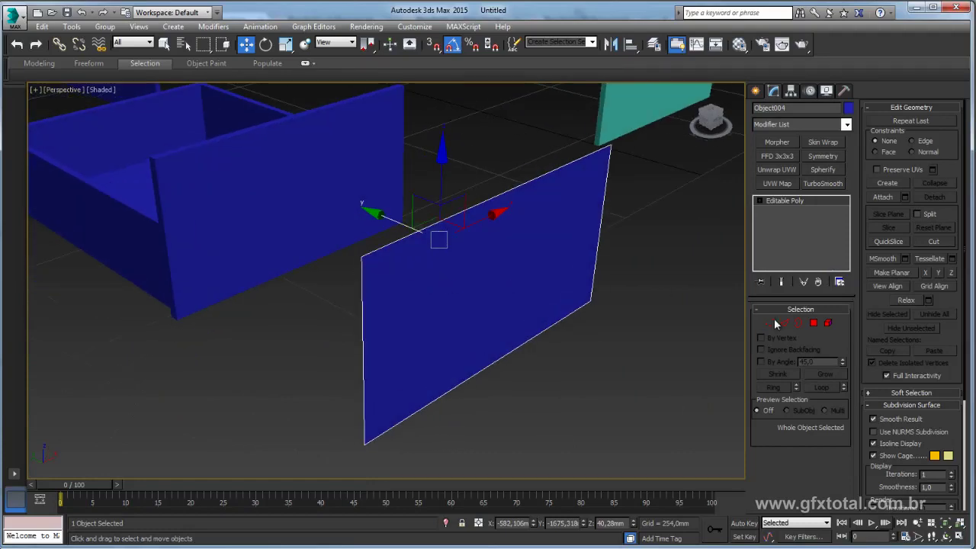
{"action": "left_click", "coordinate": [785, 322]}
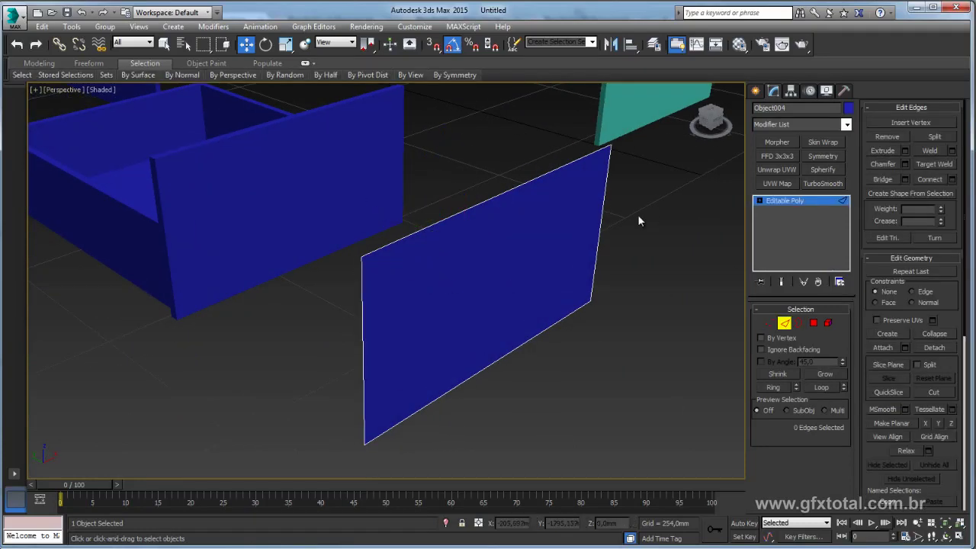
{"action": "left_click", "coordinate": [601, 223]}
{"action": "left_click", "coordinate": [360, 351], "text": "ctrl"}
{"action": "scroll", "coordinate": [410, 335], "scroll_direction": "down", "scroll_amount": 2}
{"action": "key", "text": "e"}
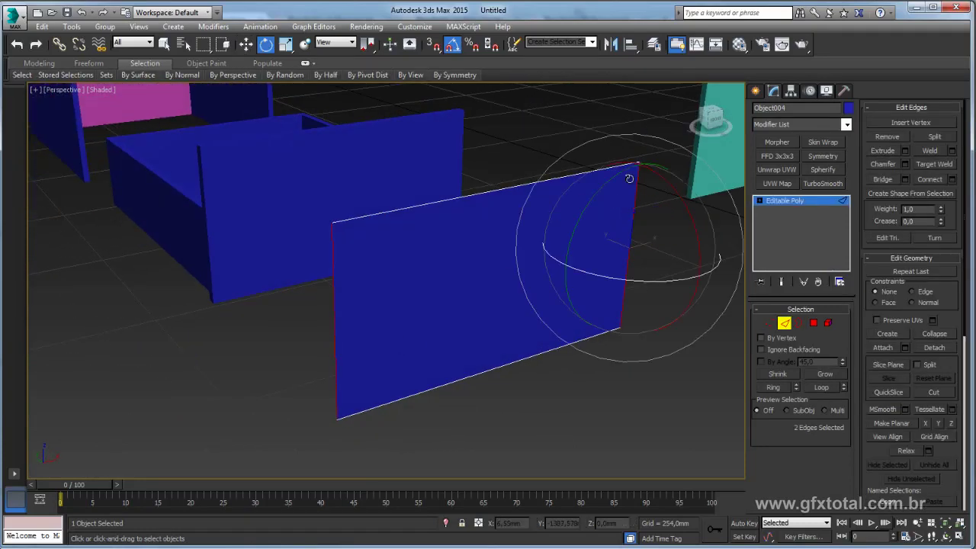
{"action": "key", "text": "r"}
{"action": "mouse_move", "coordinate": [639, 144]}
{"action": "left_mouse_down"}
{"action": "mouse_move", "coordinate": [645, 261]}
{"action": "mouse_move", "coordinate": [627, 395]}
{"action": "left_mouse_up"}
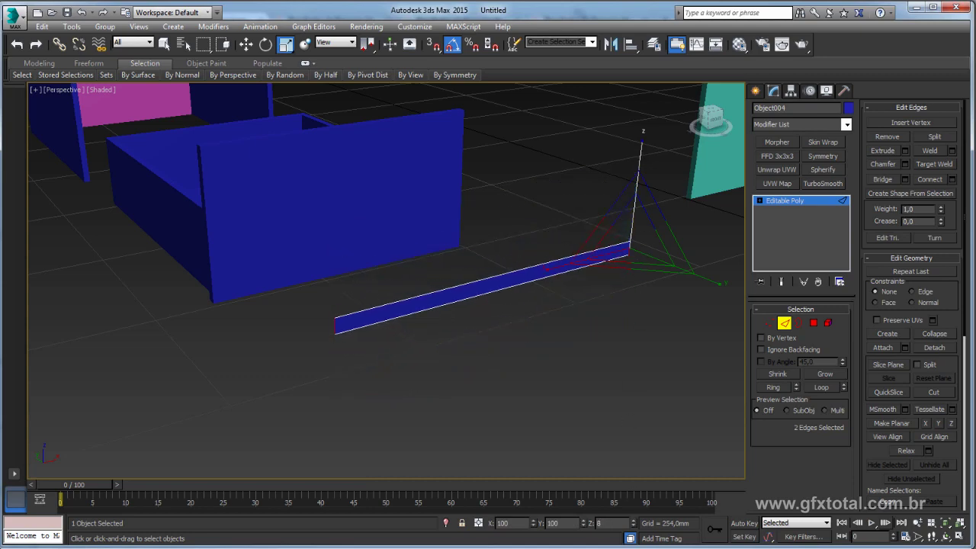
{"action": "middle_click_drag", "start_coordinate": [466, 279], "coordinate": [458, 331], "text": "alt"}
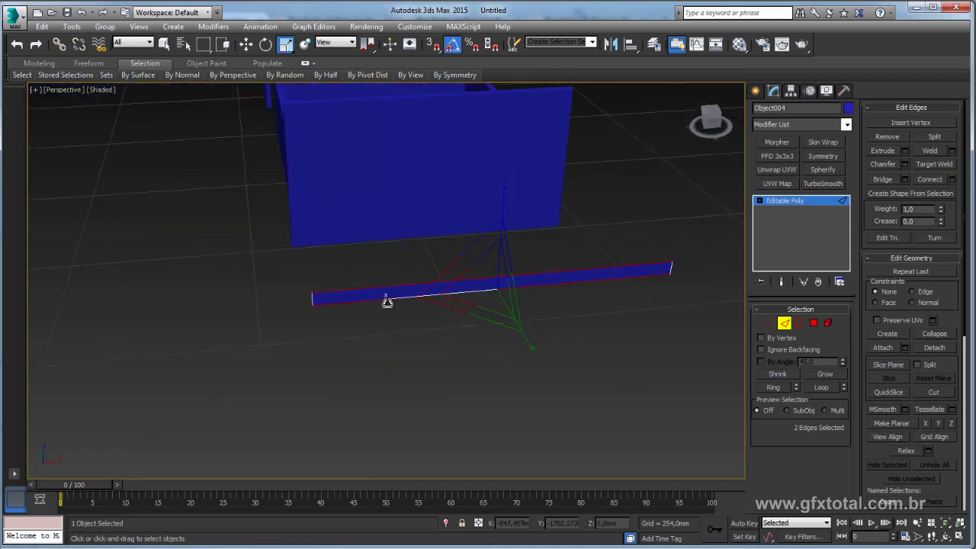
{"action": "mouse_move", "coordinate": [386, 301]}
{"action": "left_mouse_down"}
{"action": "mouse_move", "coordinate": [479, 300]}
{"action": "mouse_move", "coordinate": [463, 304]}
{"action": "left_mouse_up"}
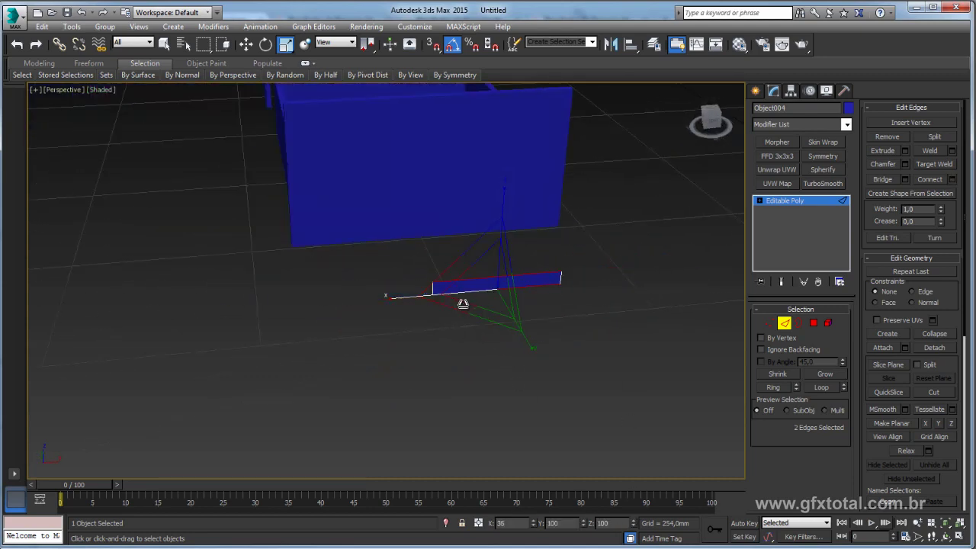
Extrude the strip's open border into a thin handle bar.
{"action": "left_click", "coordinate": [799, 322]}
{"action": "mouse_move", "coordinate": [503, 317]}
{"action": "middle_mouse_down", "text": "alt"}
{"action": "mouse_move", "coordinate": [566, 324]}
{"action": "mouse_move", "coordinate": [489, 286]}
{"action": "middle_mouse_up", "text": "alt"}
{"action": "key", "text": "w"}
{"action": "left_click_drag", "start_coordinate": [468, 265], "coordinate": [463, 264], "text": "shift"}
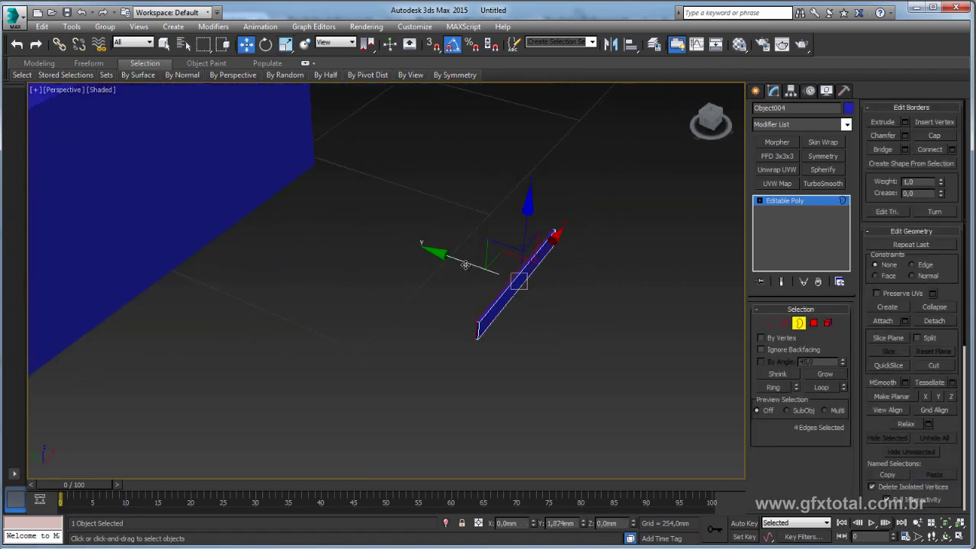
{"action": "middle_click_drag", "start_coordinate": [463, 265], "coordinate": [519, 259], "text": "alt"}
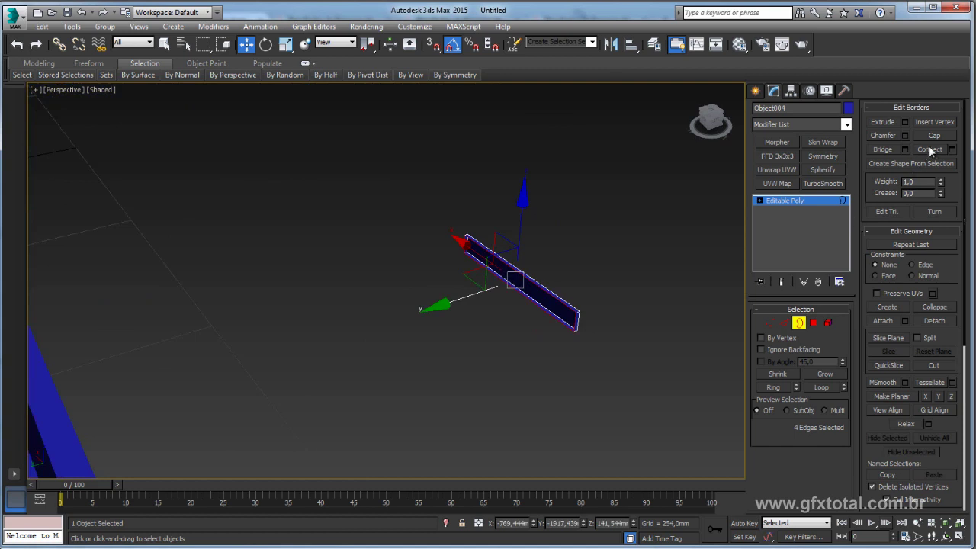
{"action": "mouse_move", "coordinate": [687, 251]}
{"action": "middle_mouse_down", "text": "alt"}
{"action": "mouse_move", "coordinate": [573, 298]}
{"action": "mouse_move", "coordinate": [747, 322]}
{"action": "middle_mouse_up", "text": "alt"}
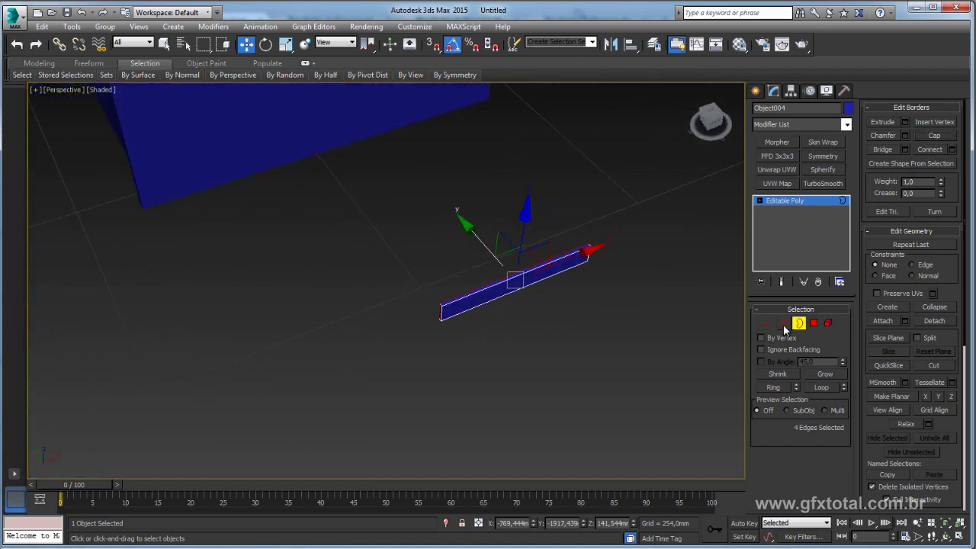
Connect the bar's long edges with 2 segments and Pinch about 64.
{"action": "left_click", "coordinate": [783, 324]}
{"action": "mouse_move", "coordinate": [687, 328]}
{"action": "middle_mouse_down", "text": "alt"}
{"action": "mouse_move", "coordinate": [617, 336]}
{"action": "mouse_move", "coordinate": [732, 343]}
{"action": "middle_mouse_up", "text": "alt"}
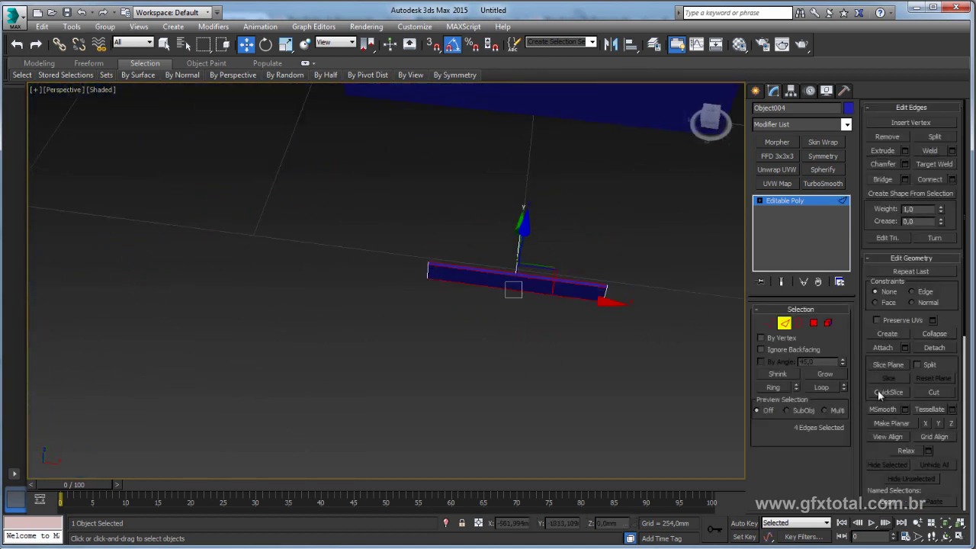
{"action": "left_click", "coordinate": [952, 179]}
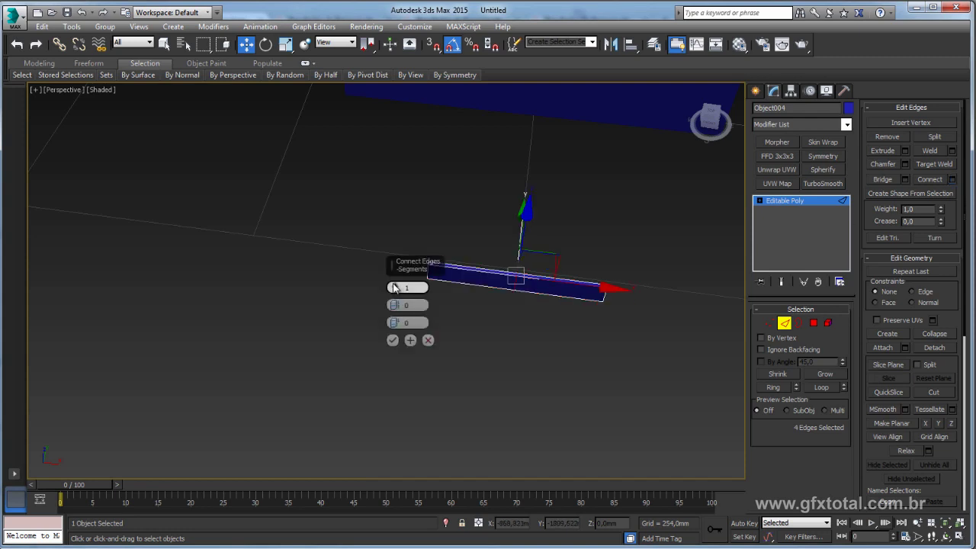
{"action": "left_click_drag", "start_coordinate": [392, 263], "coordinate": [334, 171]}
{"action": "left_click_drag", "start_coordinate": [342, 227], "coordinate": [335, 153]}
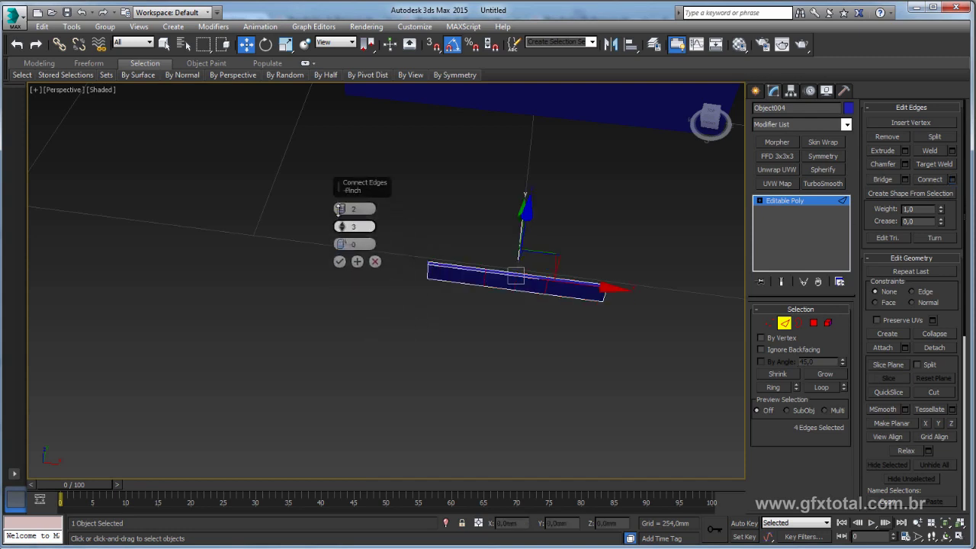
{"action": "left_click_drag", "start_coordinate": [350, 16], "coordinate": [355, 6]}
Extrude both end faces of the bar into short mounting posts.
{"action": "left_click", "coordinate": [340, 261]}
{"action": "middle_click_drag", "start_coordinate": [339, 262], "coordinate": [618, 254], "text": "alt"}
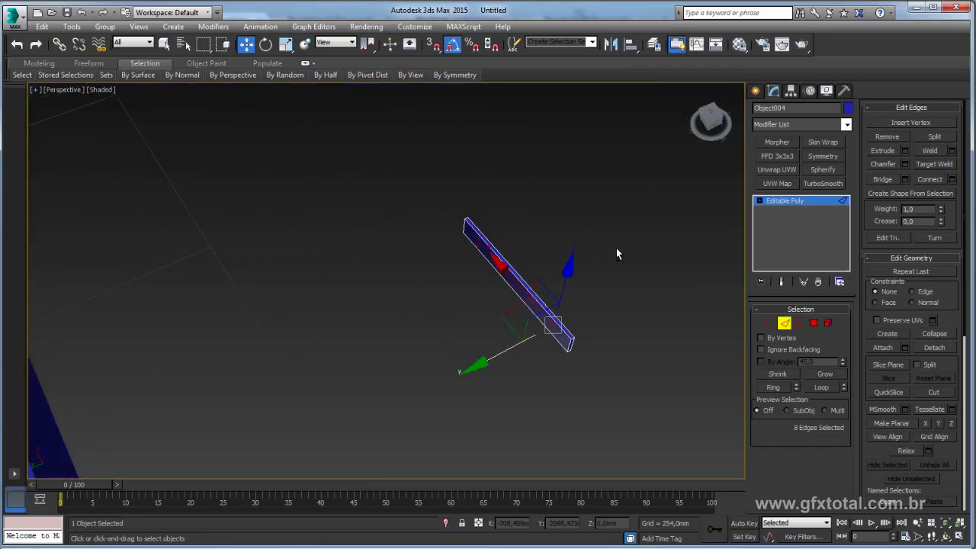
{"action": "left_click", "coordinate": [814, 323]}
{"action": "left_click", "coordinate": [563, 337]}
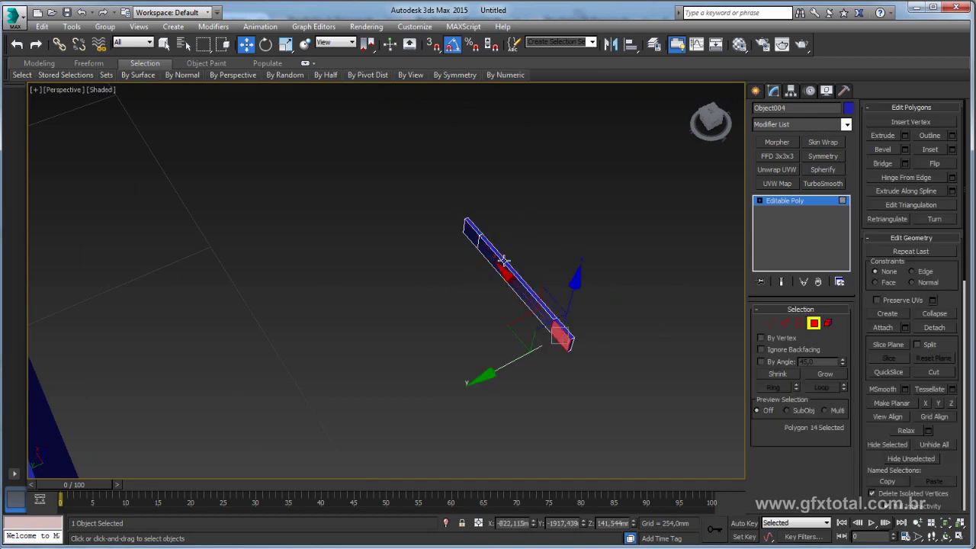
{"action": "left_click", "coordinate": [475, 241], "text": "ctrl"}
{"action": "middle_click_drag", "start_coordinate": [475, 241], "coordinate": [541, 270], "text": "alt"}
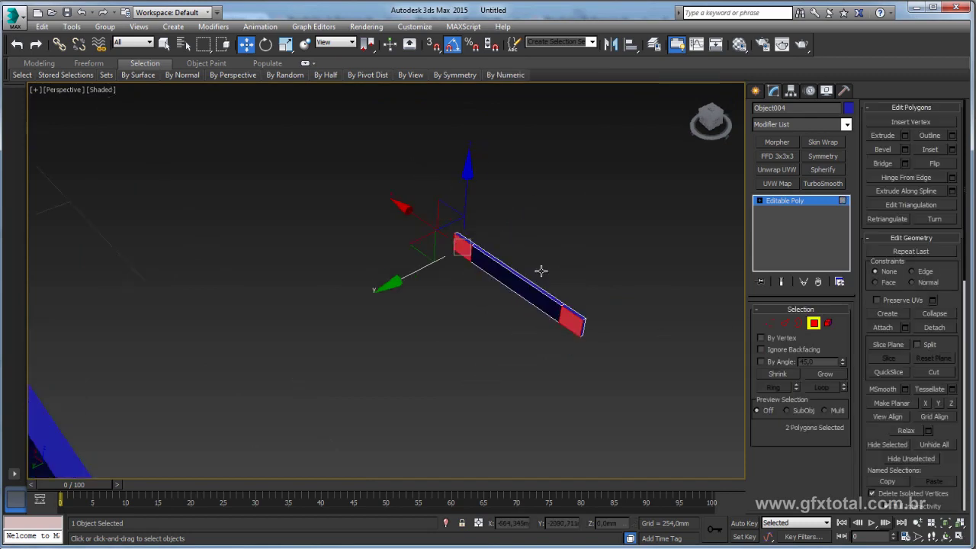
{"action": "left_click", "coordinate": [905, 136]}
{"action": "left_click_drag", "start_coordinate": [342, 227], "coordinate": [346, 226]}
{"action": "left_click", "coordinate": [340, 244]}
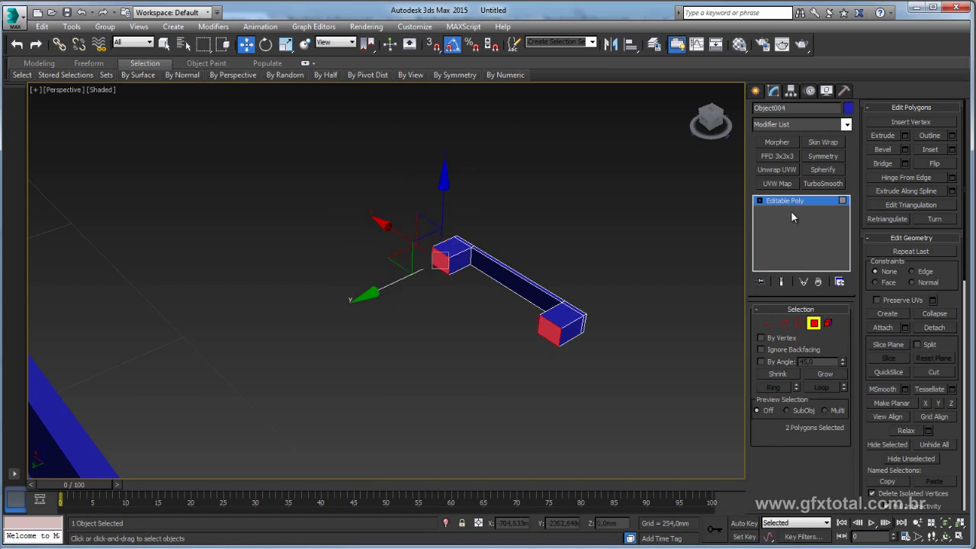
{"action": "left_click", "coordinate": [791, 213]}
Align the finished handle onto the drawer front's outer face (Object003).
{"action": "scroll", "coordinate": [562, 310], "scroll_direction": "down", "scroll_amount": 4}
{"action": "middle_click_drag", "start_coordinate": [556, 322], "coordinate": [416, 294], "text": "alt"}
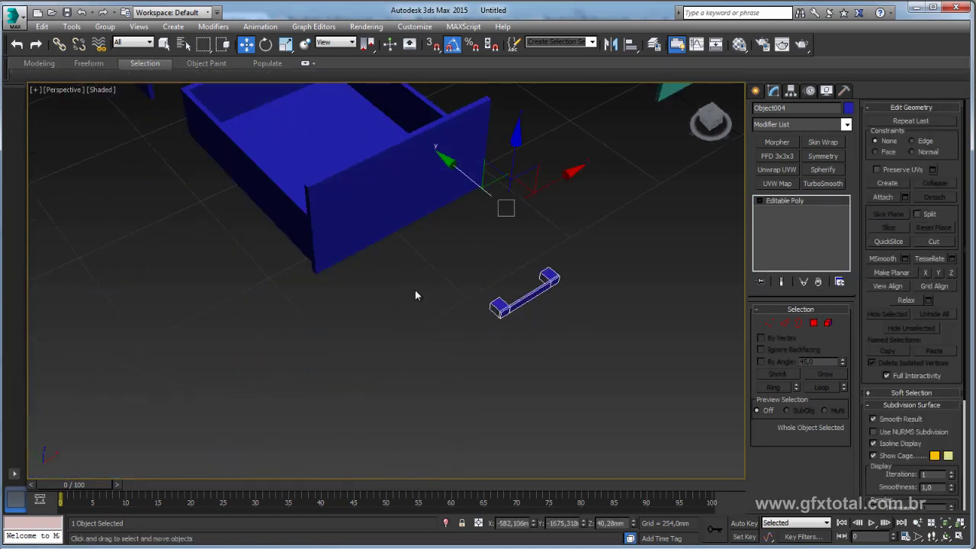
{"action": "key", "text": "alt+a"}
{"action": "left_click", "coordinate": [381, 224]}
{"action": "key", "text": "Return"}
{"action": "middle_click_drag", "start_coordinate": [405, 277], "coordinate": [447, 300], "text": "alt"}
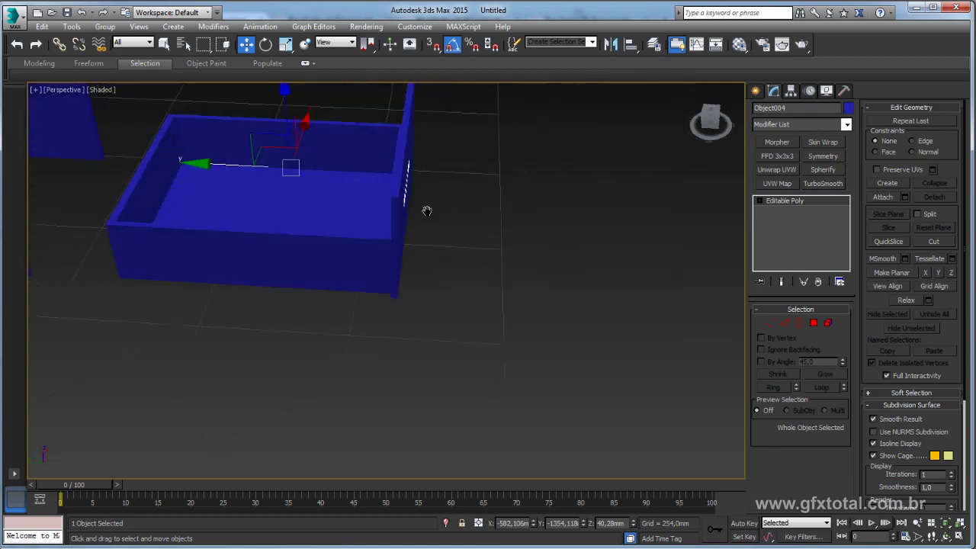
{"action": "left_click", "coordinate": [828, 323]}
{"action": "key", "text": "z"}
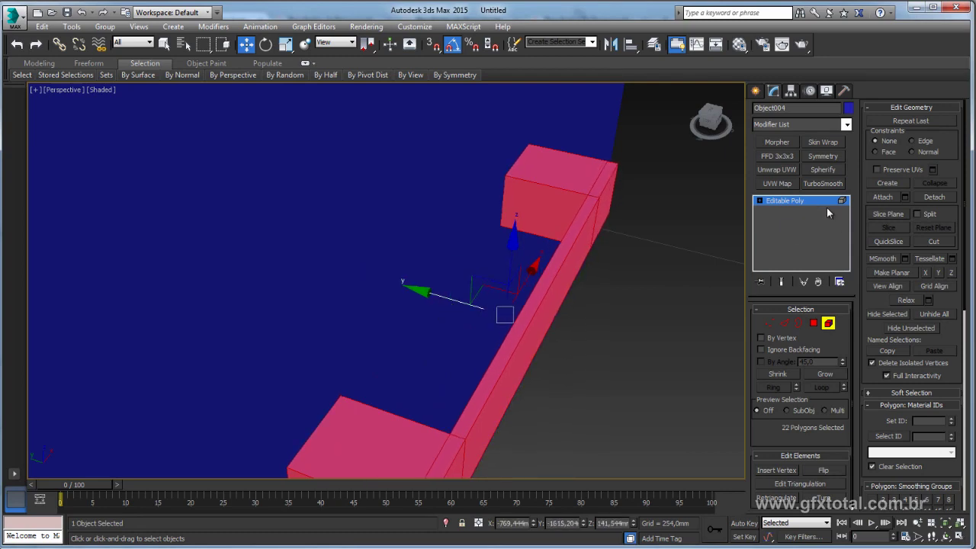
{"action": "key", "text": "4"}
{"action": "key", "text": "z"}
{"action": "middle_click_drag", "start_coordinate": [614, 314], "coordinate": [524, 295], "text": "alt"}
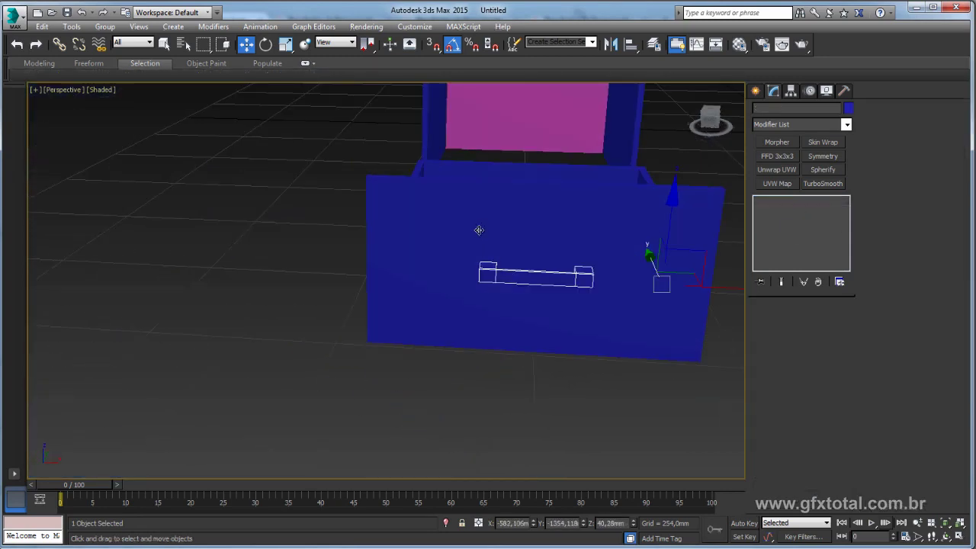
Attach the handle to drawer front Object003 so they form one object.
{"action": "left_click", "coordinate": [480, 226]}
{"action": "left_click", "coordinate": [894, 199]}
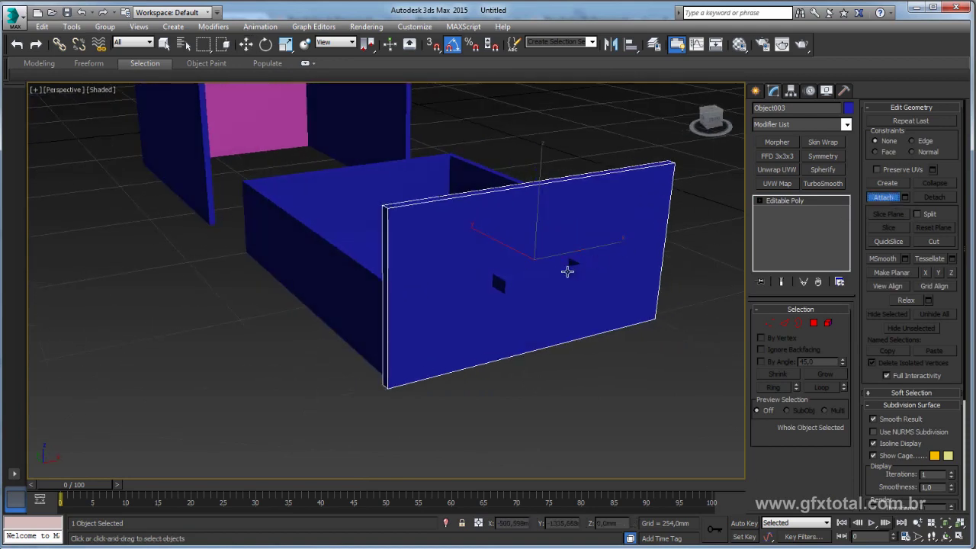
{"action": "left_click", "coordinate": [568, 273]}
{"action": "middle_click_drag", "start_coordinate": [569, 273], "coordinate": [614, 300], "text": "alt"}
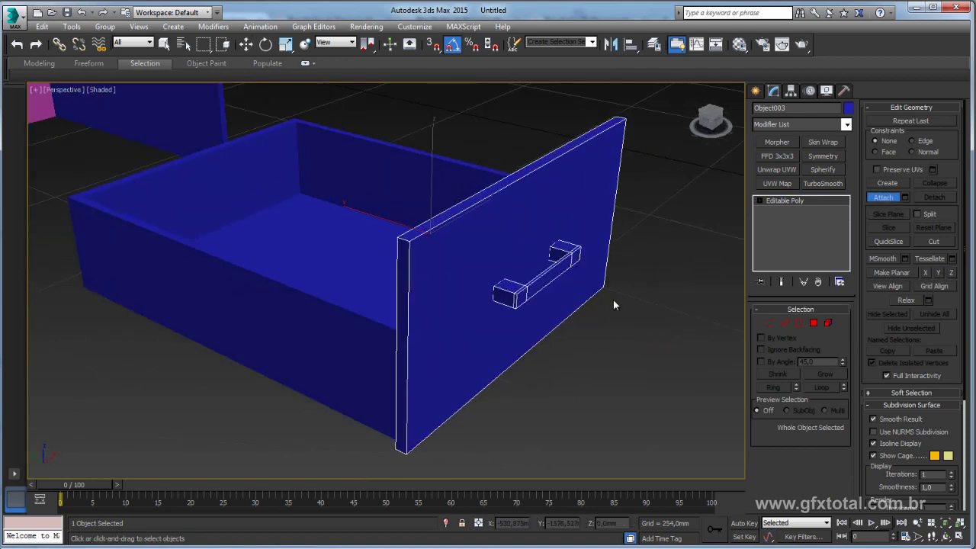
{"action": "left_click", "coordinate": [883, 196]}
{"action": "mouse_move", "coordinate": [371, 349]}
{"action": "middle_mouse_down", "text": "alt"}
{"action": "mouse_move", "coordinate": [336, 242]}
{"action": "mouse_move", "coordinate": [377, 233]}
{"action": "middle_mouse_up", "text": "alt"}
{"action": "scroll", "coordinate": [392, 235], "scroll_direction": "down", "scroll_amount": 8}
{"action": "key", "text": "w"}
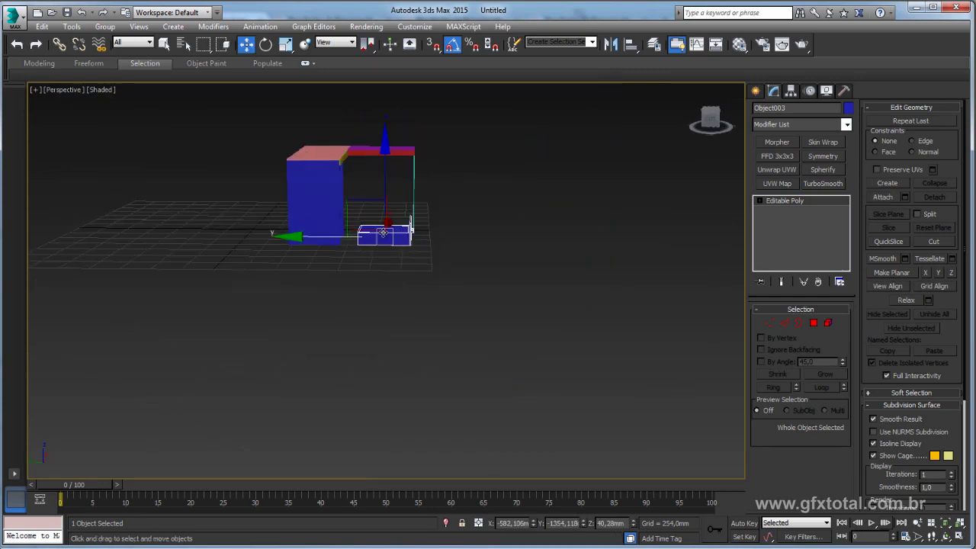
{"action": "scroll", "coordinate": [378, 233], "scroll_direction": "up", "scroll_amount": 2}
{"action": "scroll", "coordinate": [370, 221], "scroll_direction": "up", "scroll_amount": 2}
{"action": "scroll", "coordinate": [367, 212], "scroll_direction": "up", "scroll_amount": 2}
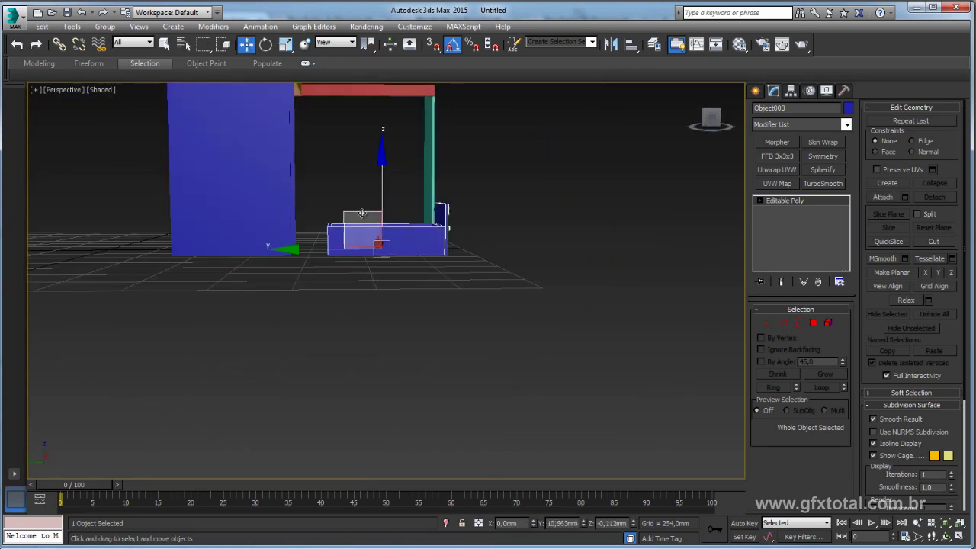
Slide the drawer beside the blue side panel, trim its left-side vertices, and nudge it along Y.
{"action": "left_click_drag", "start_coordinate": [367, 213], "coordinate": [229, 202]}
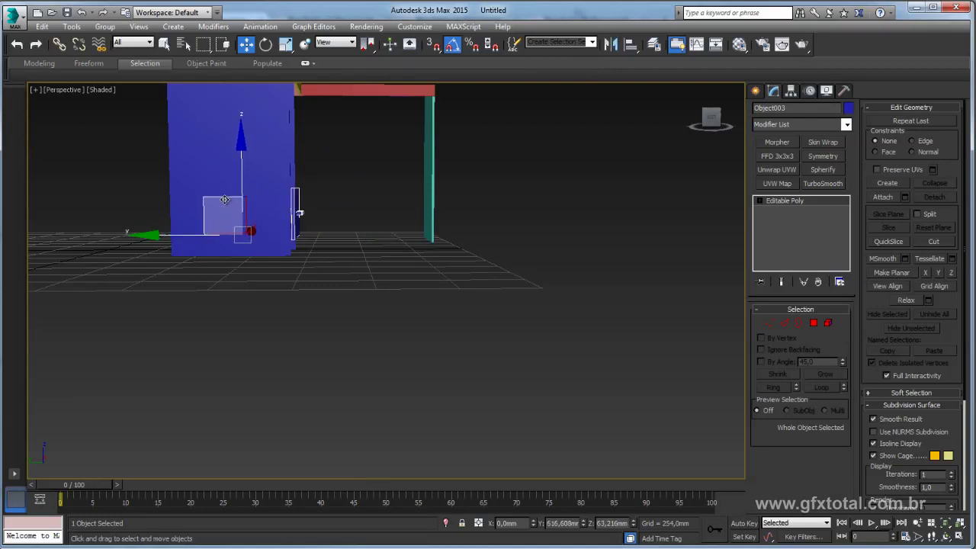
{"action": "middle_click_drag", "start_coordinate": [313, 233], "coordinate": [517, 250], "text": "alt"}
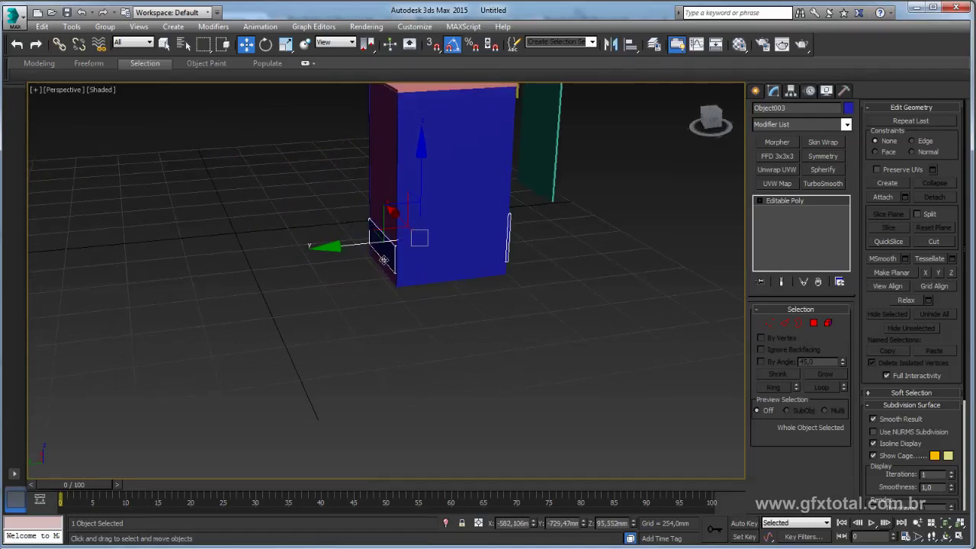
{"action": "left_click", "coordinate": [769, 323]}
{"action": "middle_click_drag", "start_coordinate": [580, 320], "coordinate": [551, 320], "text": "alt"}
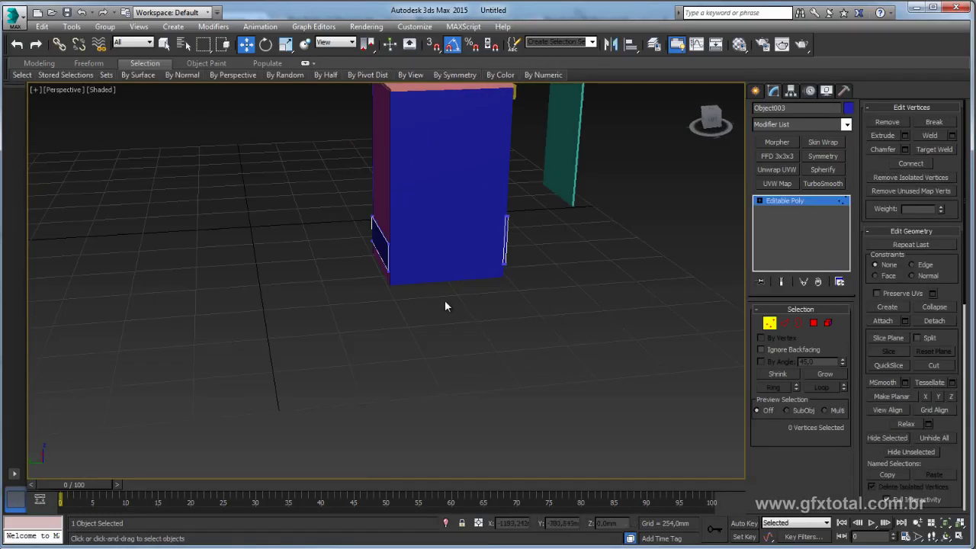
{"action": "key", "text": "F3"}
{"action": "left_click_drag", "start_coordinate": [359, 200], "coordinate": [406, 298]}
{"action": "left_click_drag", "start_coordinate": [334, 252], "coordinate": [324, 252]}
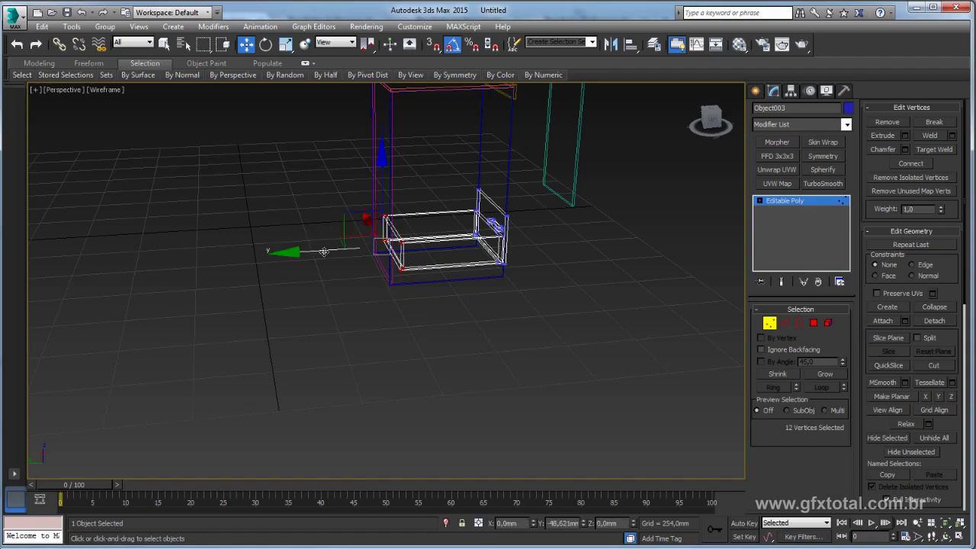
{"action": "left_click", "coordinate": [782, 202]}
{"action": "mouse_move", "coordinate": [670, 222]}
{"action": "middle_mouse_down", "text": "alt"}
{"action": "mouse_move", "coordinate": [526, 257]}
{"action": "mouse_move", "coordinate": [529, 302]}
{"action": "mouse_move", "coordinate": [493, 263]}
{"action": "mouse_move", "coordinate": [491, 226]}
{"action": "mouse_move", "coordinate": [483, 261]}
{"action": "mouse_move", "coordinate": [386, 224]}
{"action": "middle_mouse_up", "text": "alt"}
{"action": "key", "text": "F3"}
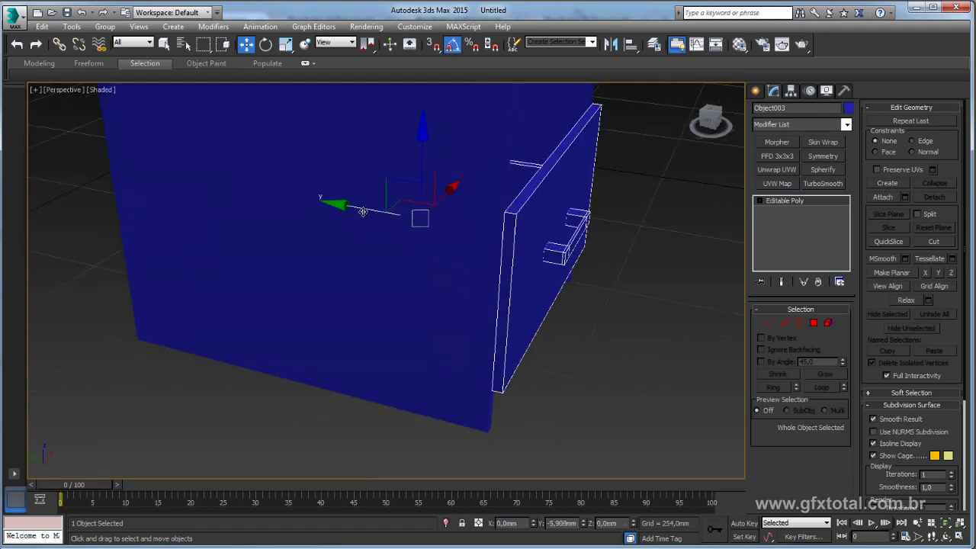
{"action": "left_click_drag", "start_coordinate": [363, 211], "coordinate": [362, 213]}
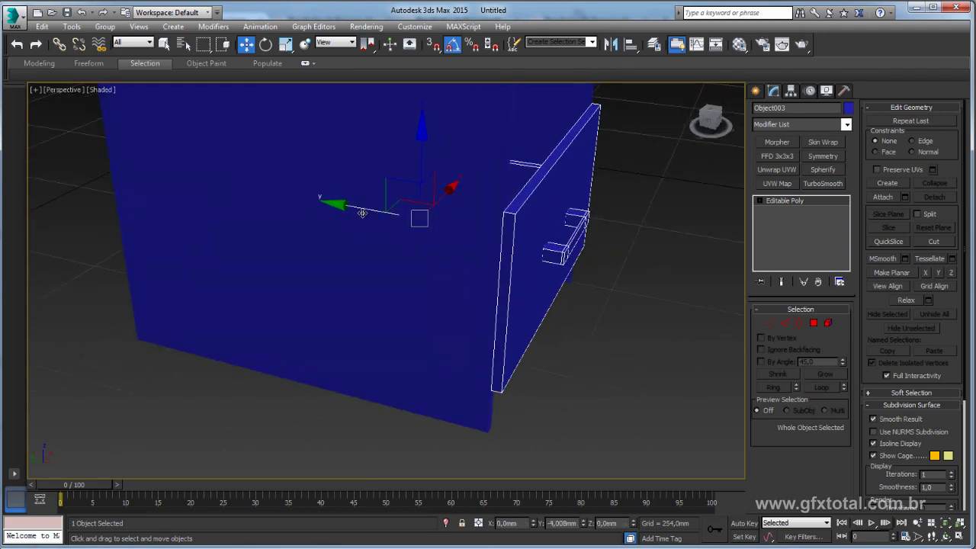
{"action": "middle_click_drag", "start_coordinate": [362, 213], "coordinate": [567, 286], "text": "alt"}
Give the drawer a yellow object colour and check the desk reference image.
{"action": "left_click", "coordinate": [850, 109]}
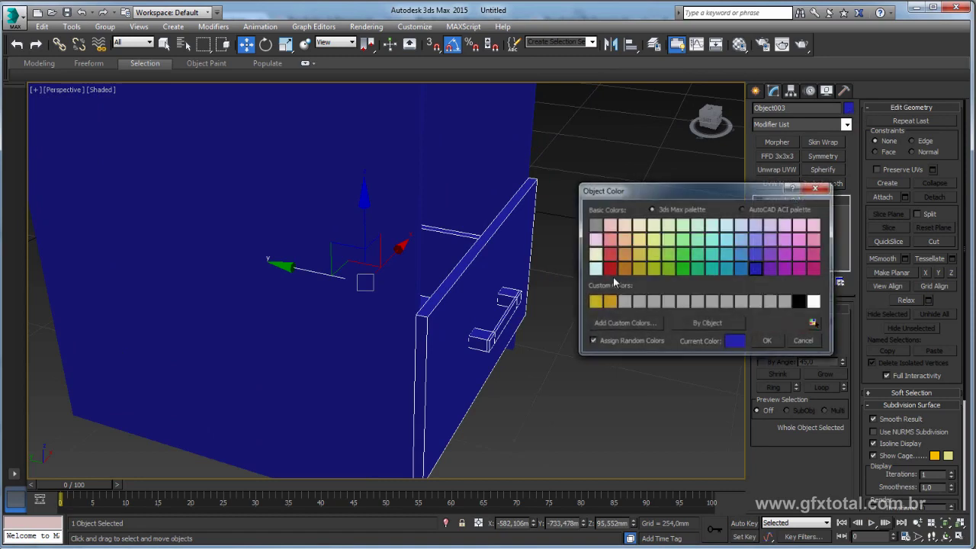
{"action": "left_click", "coordinate": [642, 270]}
{"action": "left_click", "coordinate": [766, 341]}
{"action": "left_click", "coordinate": [622, 343]}
{"action": "middle_click_drag", "start_coordinate": [622, 344], "coordinate": [435, 337], "text": "alt"}
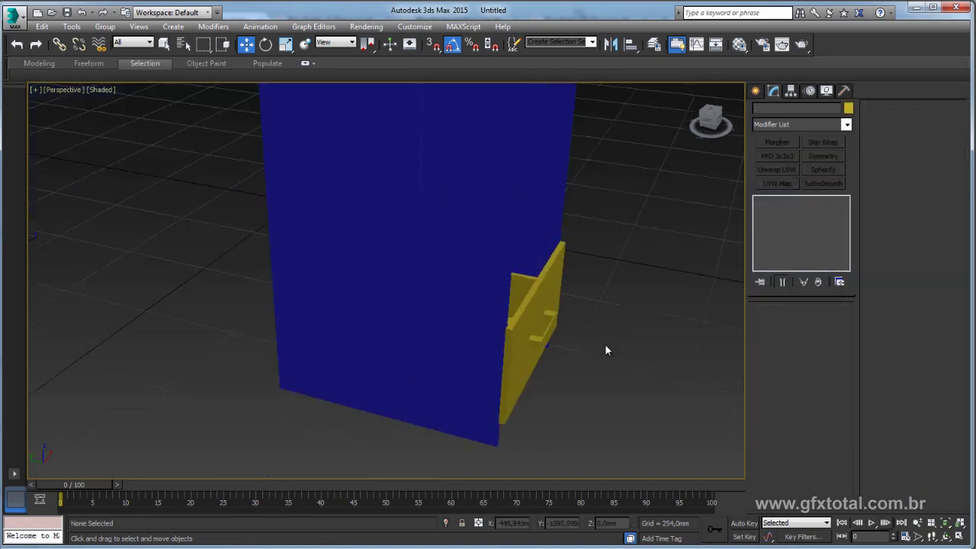
{"action": "key", "text": "alt+Tab"}
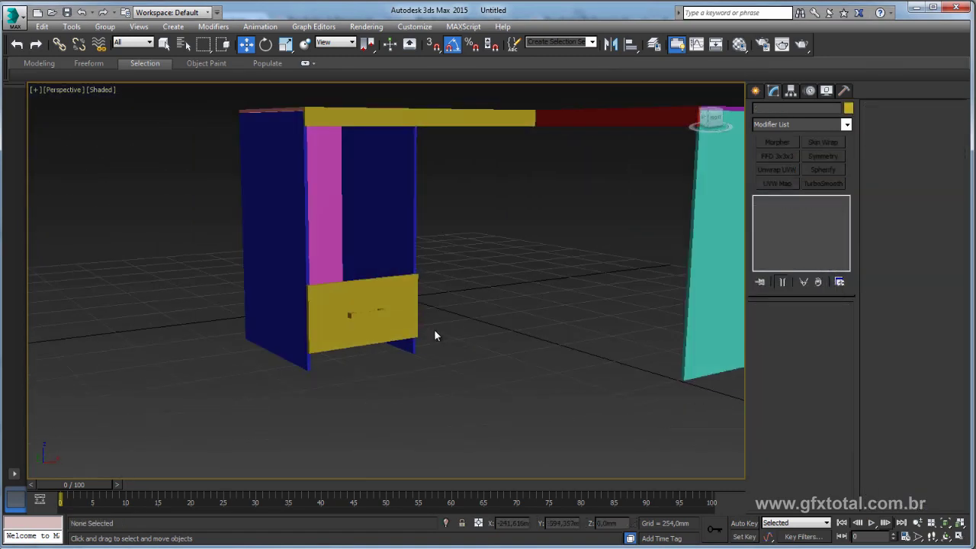
{"action": "key", "text": "alt+Tab"}
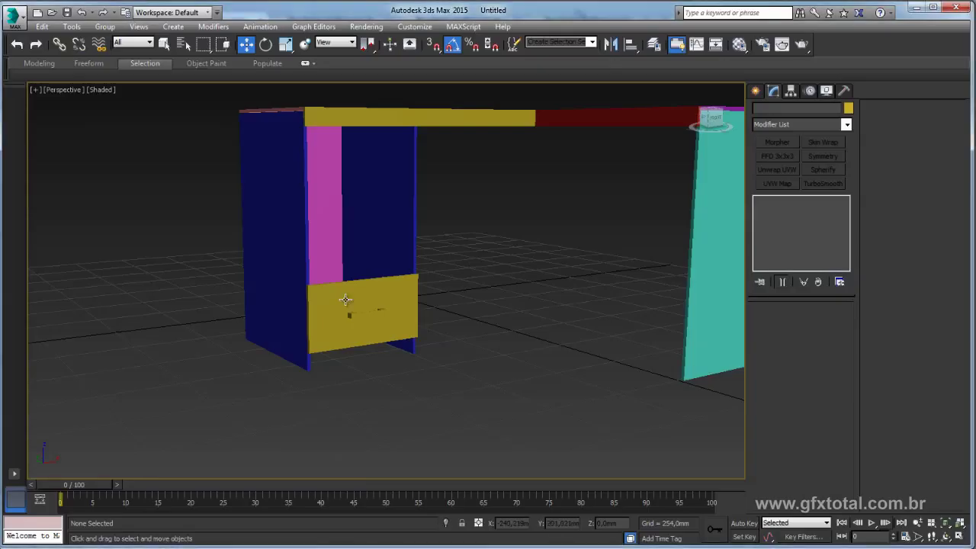
{"action": "scroll", "coordinate": [363, 305], "scroll_direction": "up", "scroll_amount": 1}
Raise the drawer to the top and clone two copies below it for three handled drawers.
{"action": "left_click", "coordinate": [370, 307]}
{"action": "left_click_drag", "start_coordinate": [361, 266], "coordinate": [357, 137]}
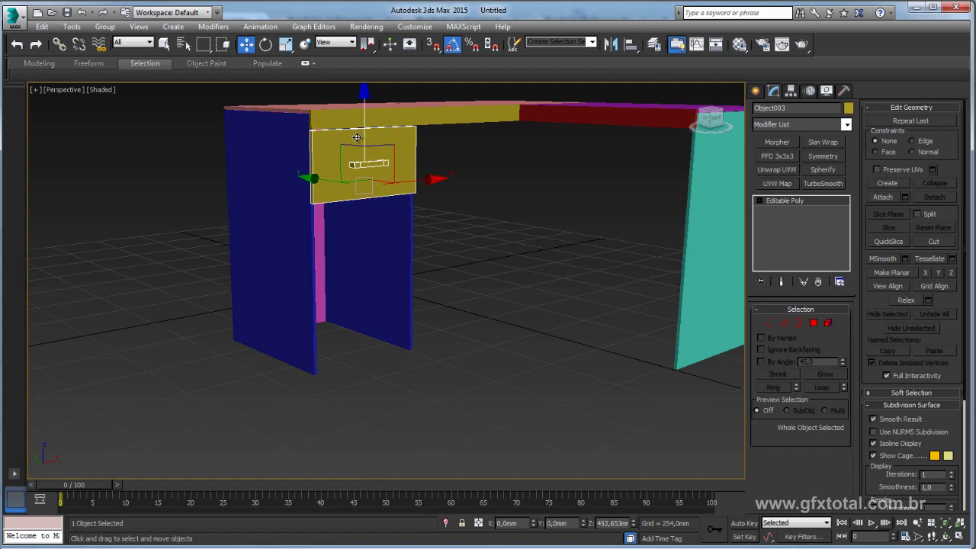
{"action": "mouse_move", "coordinate": [357, 137]}
{"action": "middle_mouse_down"}
{"action": "mouse_move", "coordinate": [303, 177]}
{"action": "mouse_move", "coordinate": [294, 151]}
{"action": "middle_mouse_up"}
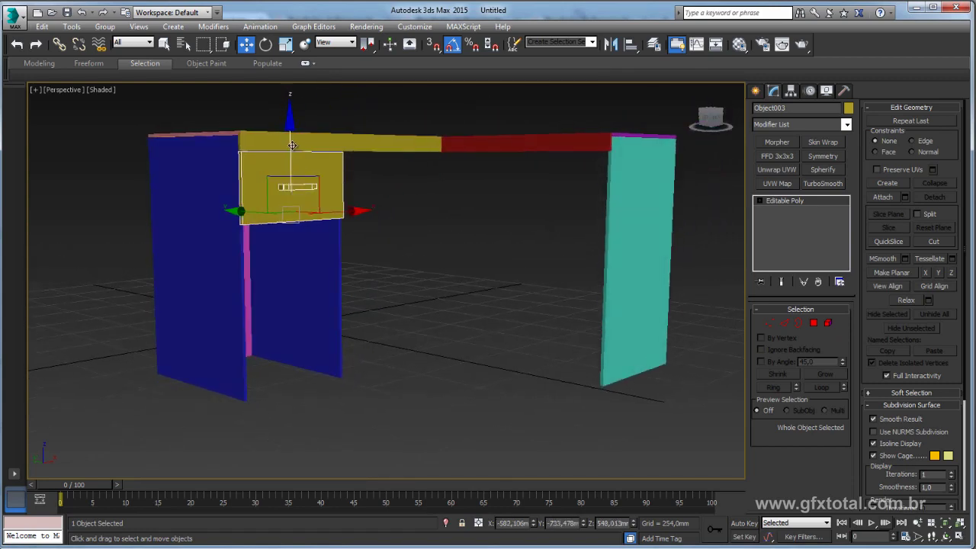
{"action": "left_click_drag", "start_coordinate": [290, 145], "coordinate": [306, 204], "text": "shift"}
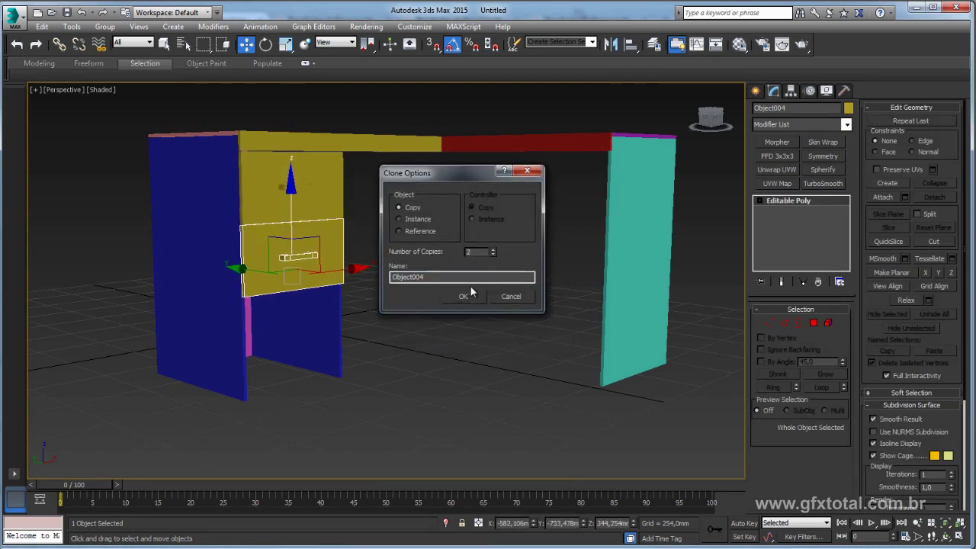
{"action": "key", "text": "Return"}
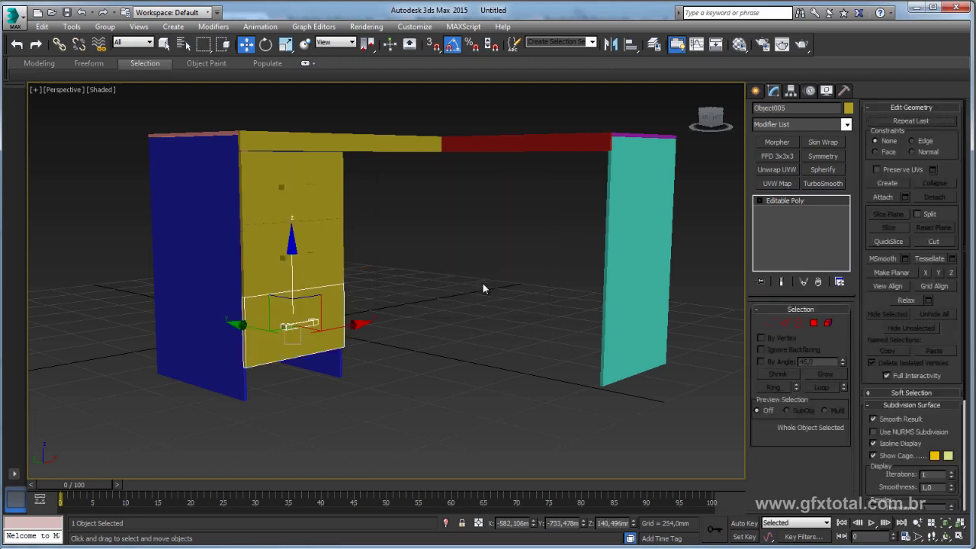
{"action": "middle_click_drag", "start_coordinate": [482, 282], "coordinate": [384, 297], "text": "alt"}
{"action": "scroll", "coordinate": [384, 298], "scroll_direction": "down", "scroll_amount": 5}
{"action": "left_click_drag", "start_coordinate": [449, 244], "coordinate": [192, 374]}
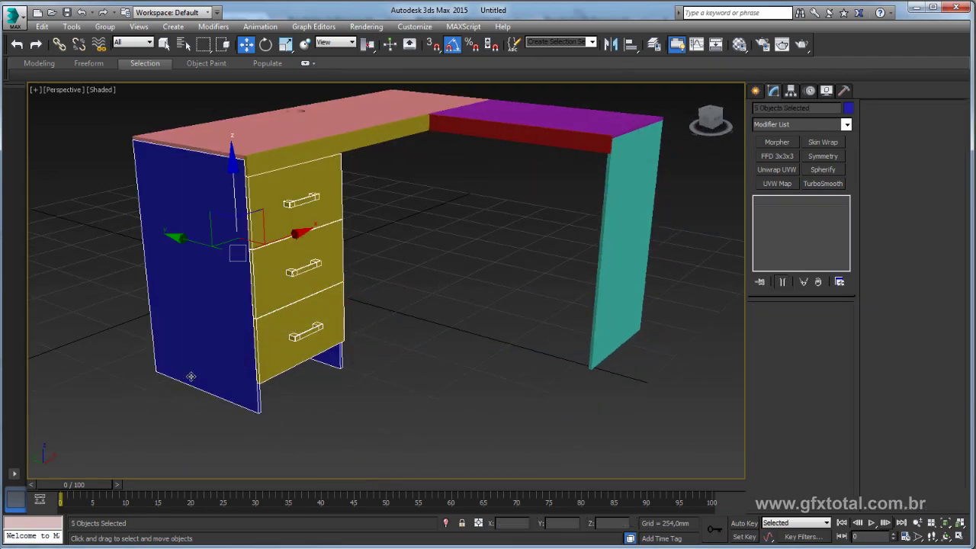
{"action": "middle_click_drag", "start_coordinate": [192, 375], "coordinate": [330, 369], "text": "alt"}
{"action": "scroll", "coordinate": [441, 310], "scroll_direction": "up", "scroll_amount": 5}
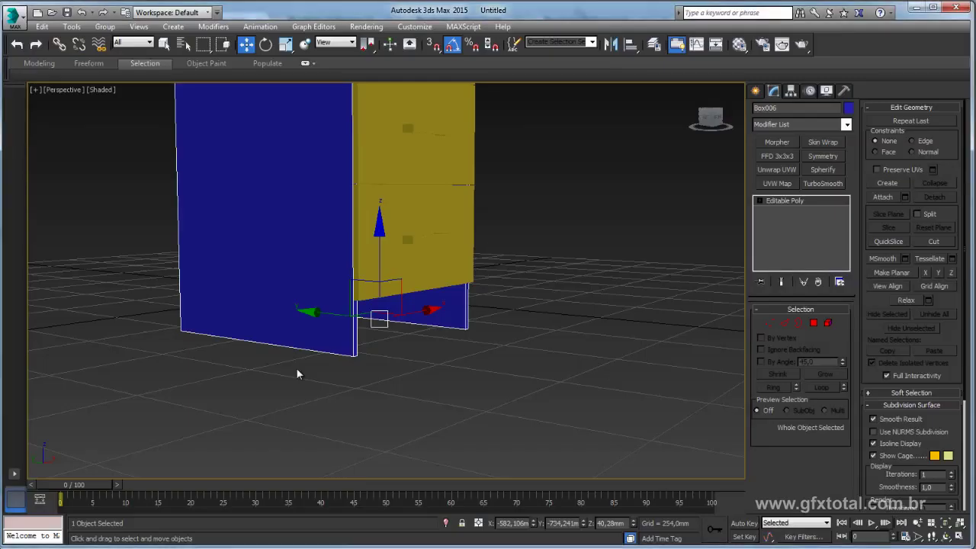
{"action": "middle_click_drag", "start_coordinate": [296, 371], "coordinate": [360, 381], "text": "alt"}
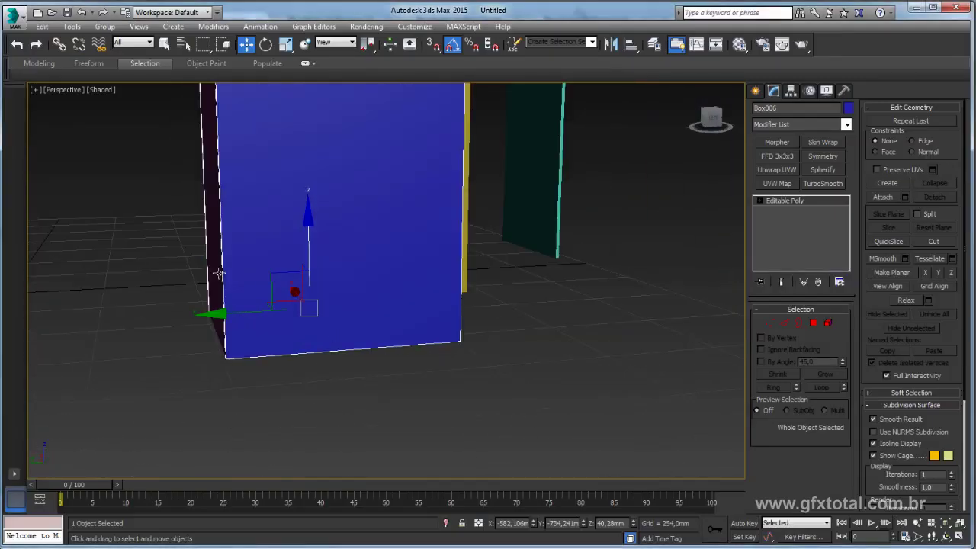
Clone the blue side panel and slide the copy along Y to the cabinet front.
{"action": "middle_click_drag", "start_coordinate": [250, 286], "coordinate": [229, 313], "text": "alt"}
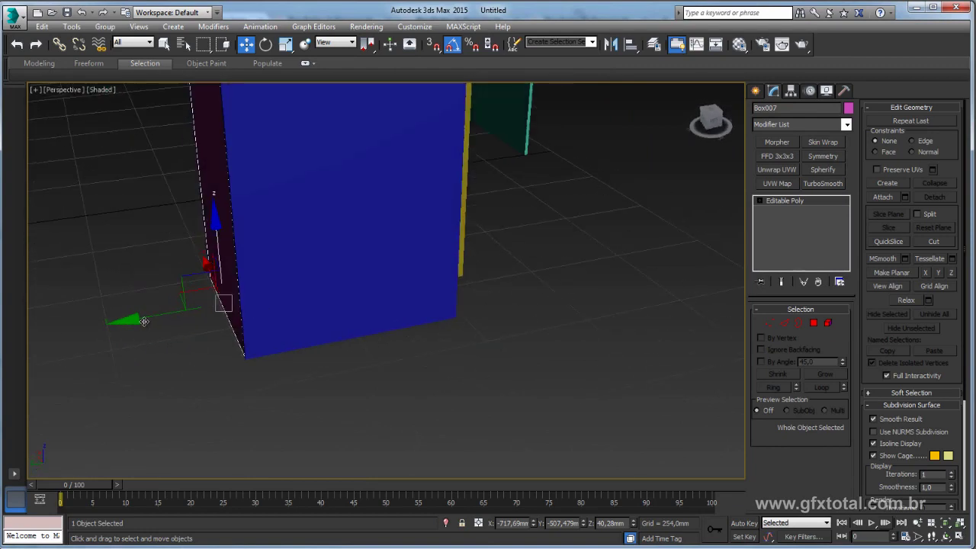
{"action": "left_click_drag", "start_coordinate": [179, 315], "coordinate": [373, 303]}
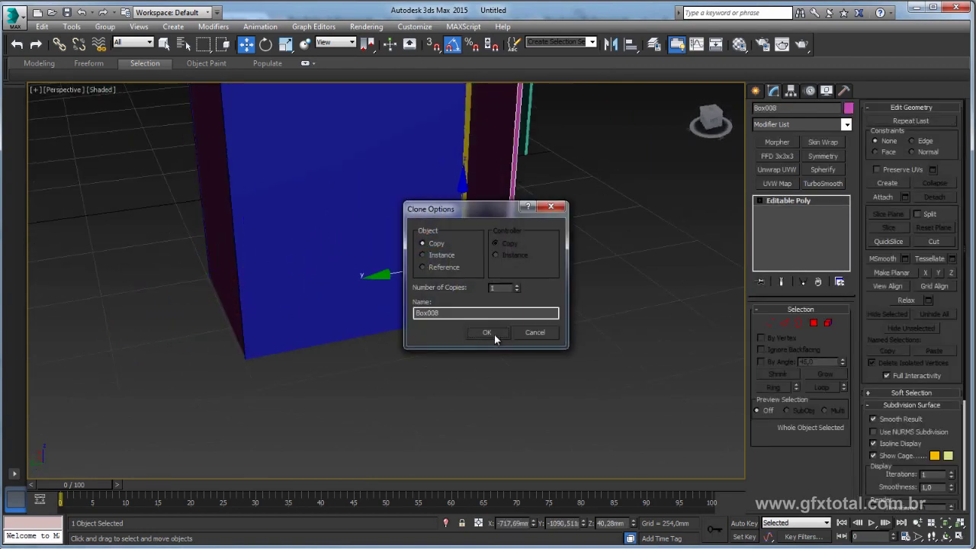
{"action": "left_click", "coordinate": [504, 327]}
{"action": "middle_click_drag", "start_coordinate": [488, 335], "coordinate": [427, 290], "text": "alt"}
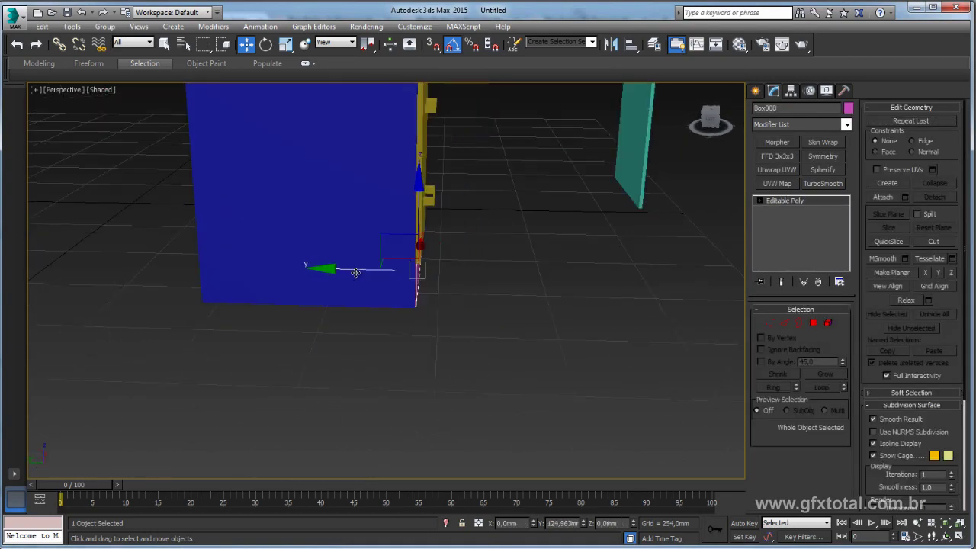
{"action": "left_click_drag", "start_coordinate": [407, 271], "coordinate": [347, 272]}
Lower the copy's four top vertices so it becomes a short strip beneath the drawers.
{"action": "key", "text": "F3"}
{"action": "scroll", "coordinate": [401, 355], "scroll_direction": "down", "scroll_amount": 5}
{"action": "middle_click_drag", "start_coordinate": [401, 356], "coordinate": [425, 328], "text": "alt"}
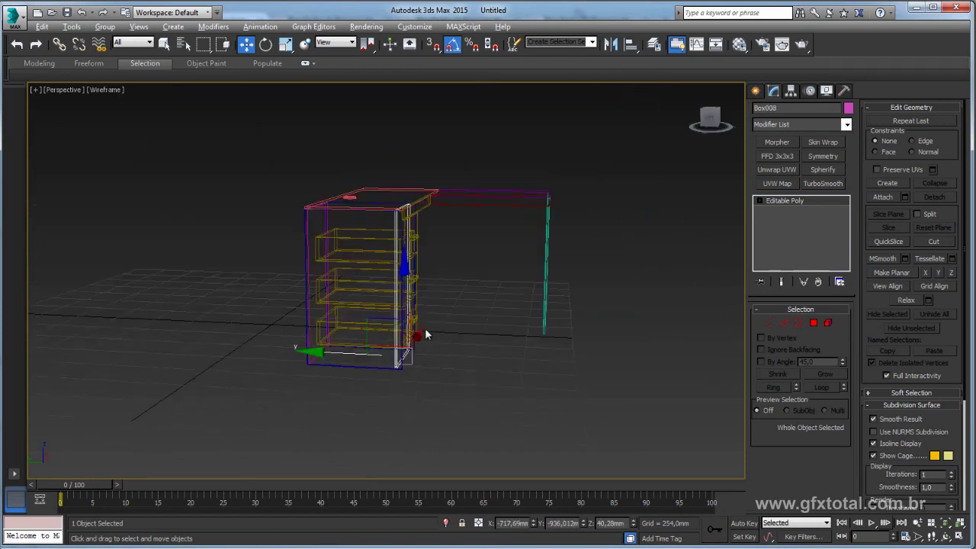
{"action": "left_click", "coordinate": [771, 322]}
{"action": "left_click_drag", "start_coordinate": [473, 170], "coordinate": [324, 236]}
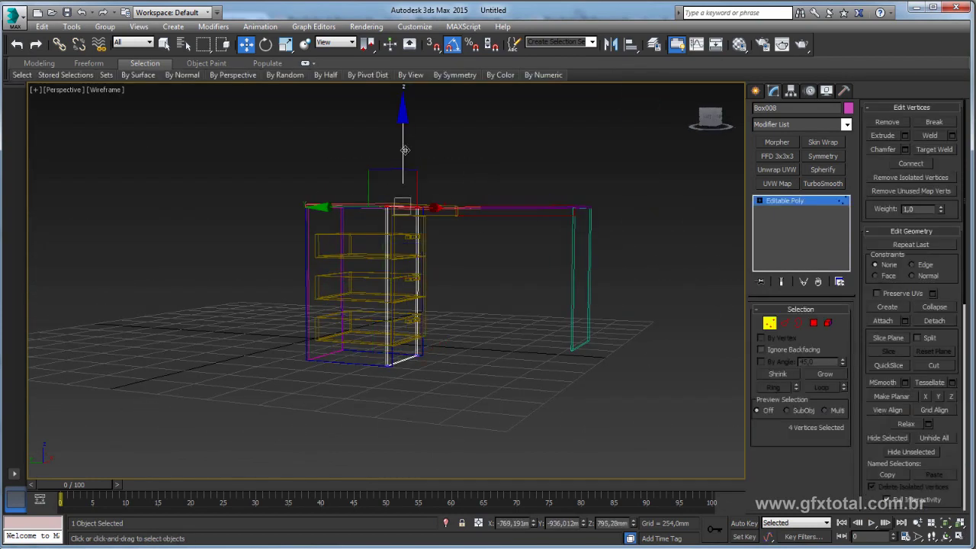
{"action": "left_click_drag", "start_coordinate": [405, 150], "coordinate": [407, 289]}
{"action": "scroll", "coordinate": [399, 336], "scroll_direction": "up", "scroll_amount": 3}
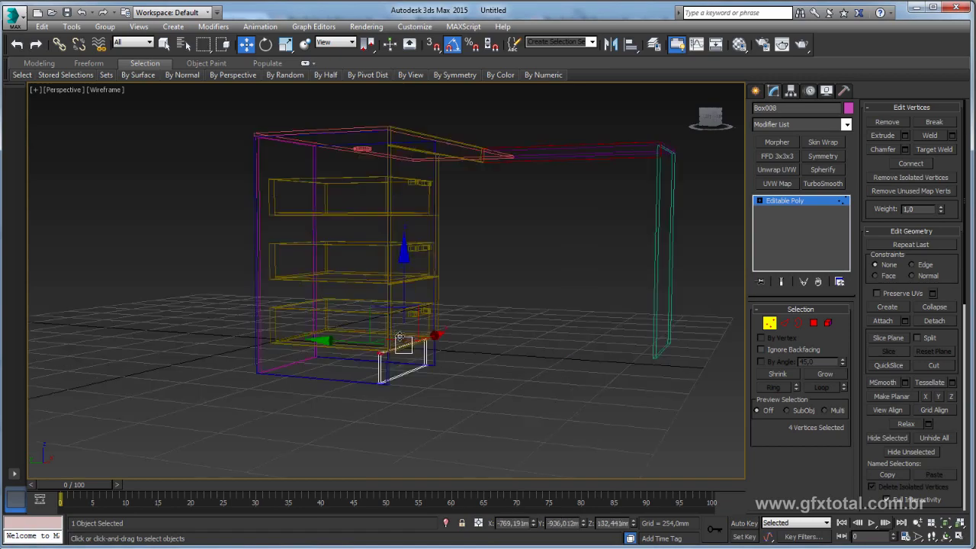
{"action": "scroll", "coordinate": [400, 336], "scroll_direction": "up", "scroll_amount": 3}
{"action": "scroll", "coordinate": [403, 348], "scroll_direction": "up", "scroll_amount": 2}
{"action": "left_click_drag", "start_coordinate": [414, 321], "coordinate": [416, 309]}
{"action": "key", "text": "F3"}
{"action": "scroll", "coordinate": [479, 345], "scroll_direction": "up", "scroll_amount": 3}
{"action": "scroll", "coordinate": [479, 346], "scroll_direction": "up", "scroll_amount": 2}
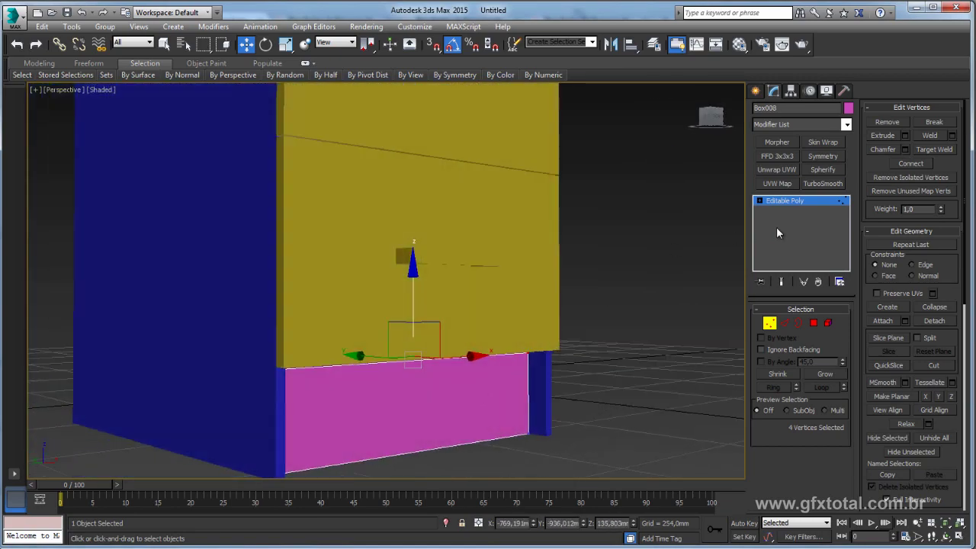
Return to object level, view the whole desk and check the reference image.
{"action": "left_click", "coordinate": [789, 202]}
{"action": "scroll", "coordinate": [463, 253], "scroll_direction": "down", "scroll_amount": 5}
{"action": "middle_click_drag", "start_coordinate": [591, 251], "coordinate": [628, 263], "text": "alt"}
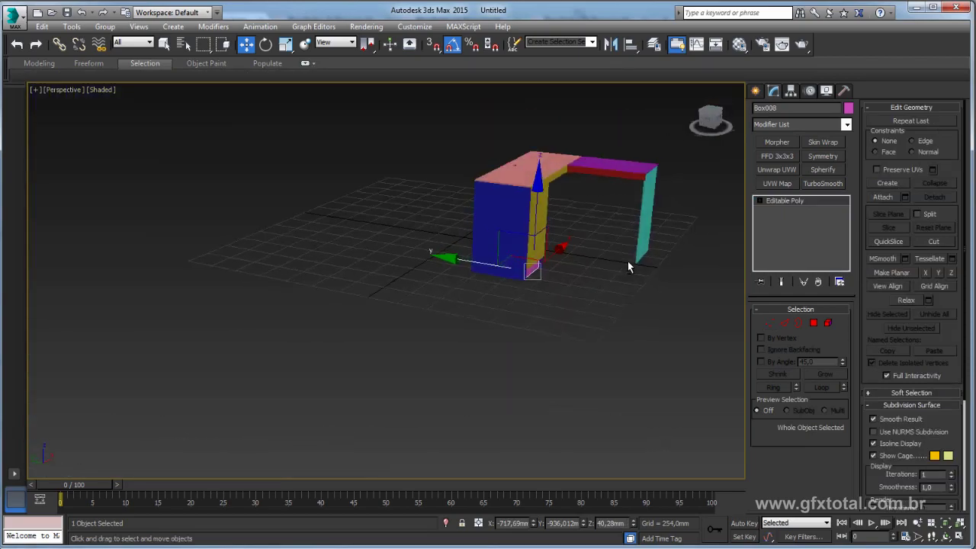
{"action": "scroll", "coordinate": [543, 305], "scroll_direction": "up", "scroll_amount": 2}
{"action": "key", "text": "alt+Tab"}
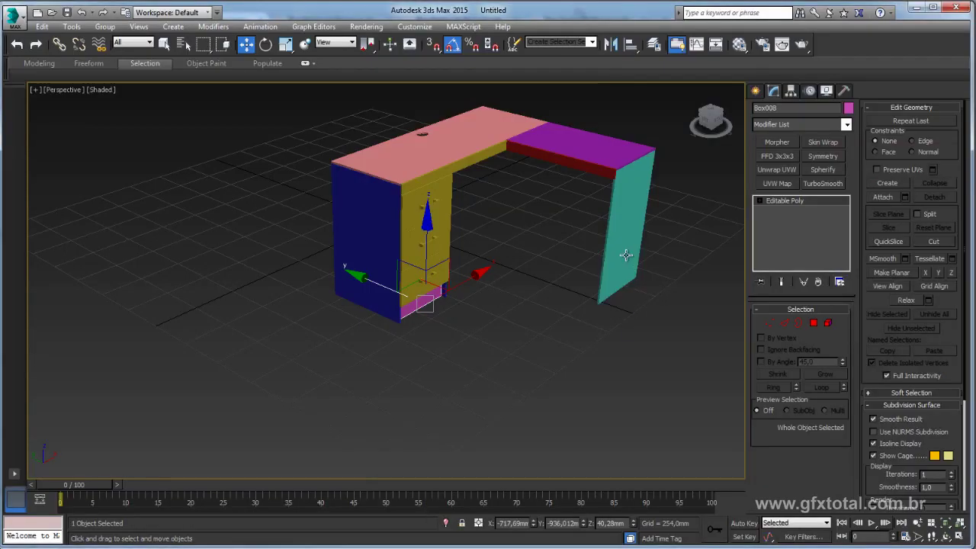
Clone the teal leg panel and move the copy toward the desktop corner.
{"action": "left_click", "coordinate": [626, 251]}
{"action": "mouse_move", "coordinate": [626, 260]}
{"action": "middle_mouse_down"}
{"action": "mouse_move", "coordinate": [559, 284]}
{"action": "mouse_move", "coordinate": [473, 396]}
{"action": "middle_mouse_up"}
{"action": "scroll", "coordinate": [560, 285], "scroll_direction": "down", "scroll_amount": 5}
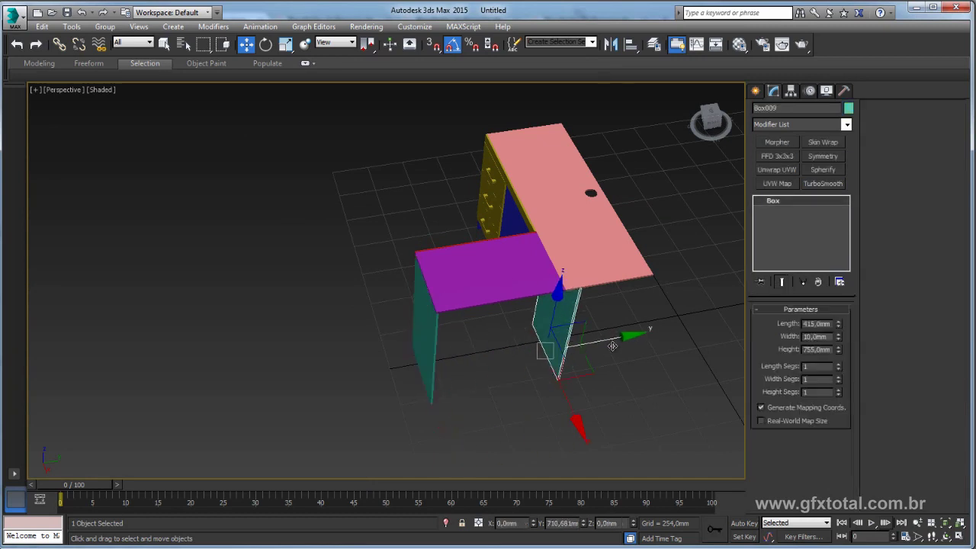
{"action": "left_click_drag", "start_coordinate": [472, 365], "coordinate": [577, 376], "text": "shift"}
{"action": "left_click", "coordinate": [495, 334]}
{"action": "middle_click_drag", "start_coordinate": [495, 333], "coordinate": [599, 348], "text": "alt"}
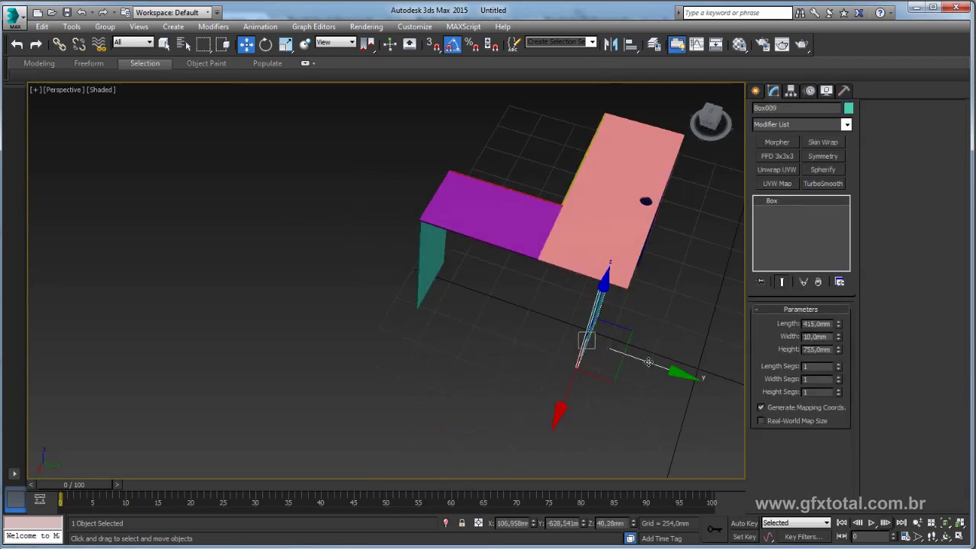
{"action": "left_click_drag", "start_coordinate": [652, 364], "coordinate": [668, 367]}
{"action": "mouse_move", "coordinate": [668, 367]}
{"action": "middle_mouse_down", "text": "alt"}
{"action": "mouse_move", "coordinate": [519, 371]}
{"action": "mouse_move", "coordinate": [414, 360]}
{"action": "middle_mouse_up", "text": "alt"}
{"action": "scroll", "coordinate": [518, 370], "scroll_direction": "up", "scroll_amount": 3}
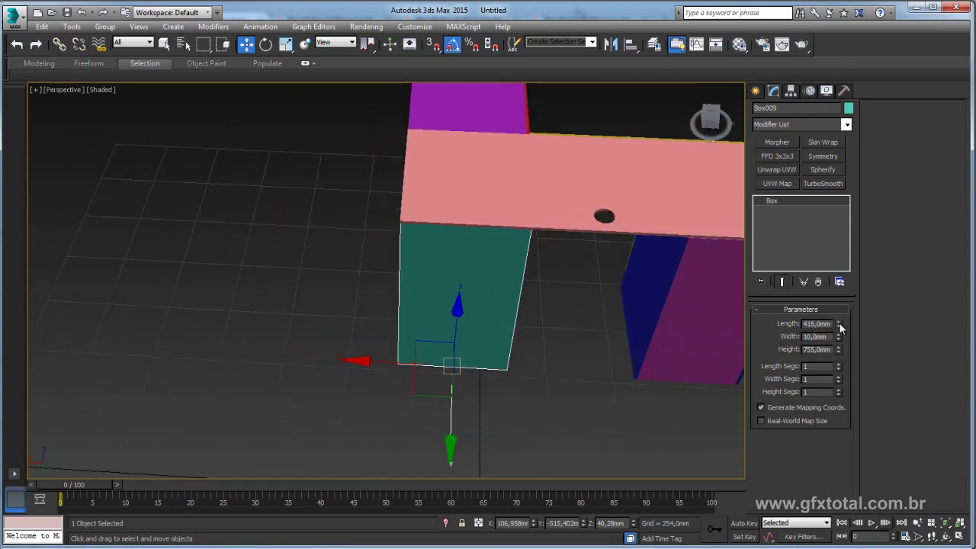
Shrink the copy's length to 87,15mm and align the post under the corner in top view.
{"action": "left_click_drag", "start_coordinate": [840, 326], "coordinate": [840, 365]}
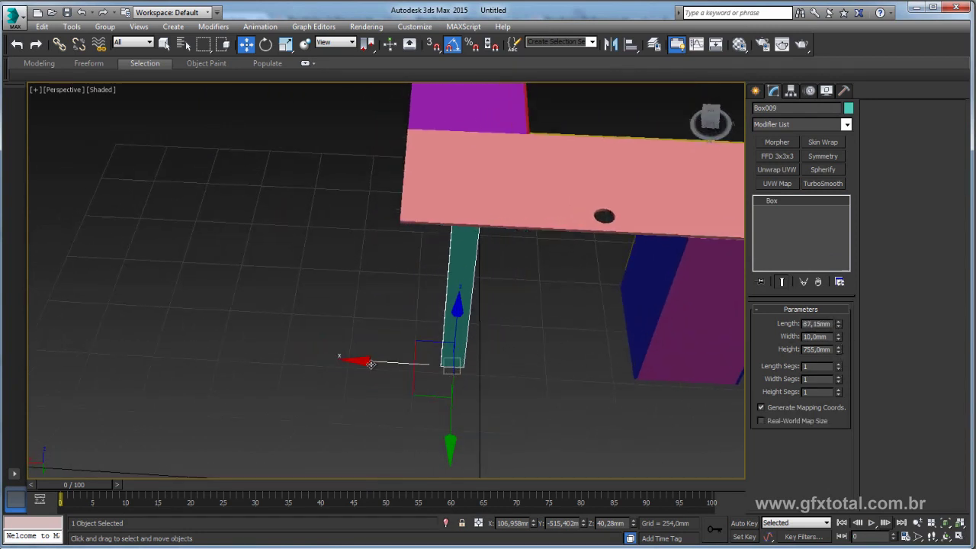
{"action": "left_click_drag", "start_coordinate": [370, 364], "coordinate": [330, 364]}
{"action": "middle_click_drag", "start_coordinate": [330, 364], "coordinate": [514, 303], "text": "alt"}
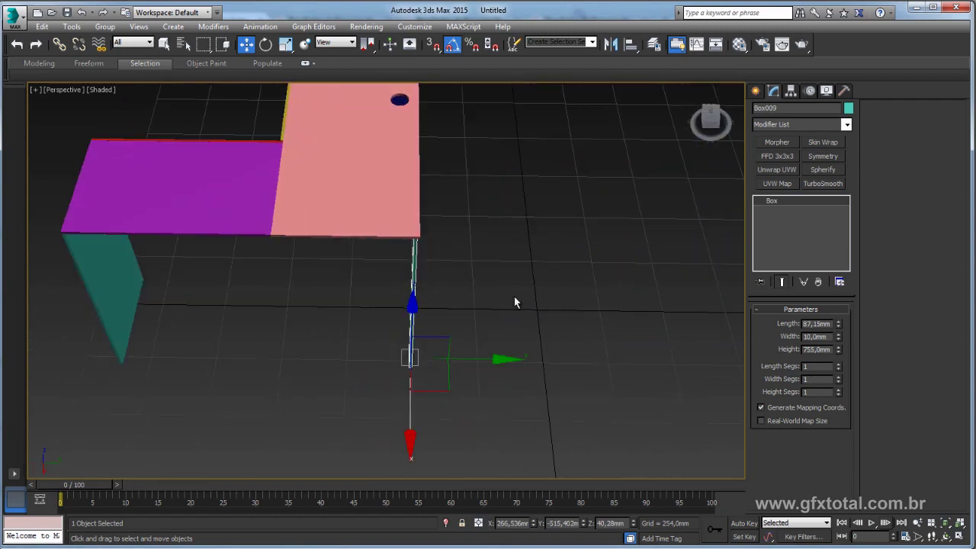
{"action": "key", "text": "t"}
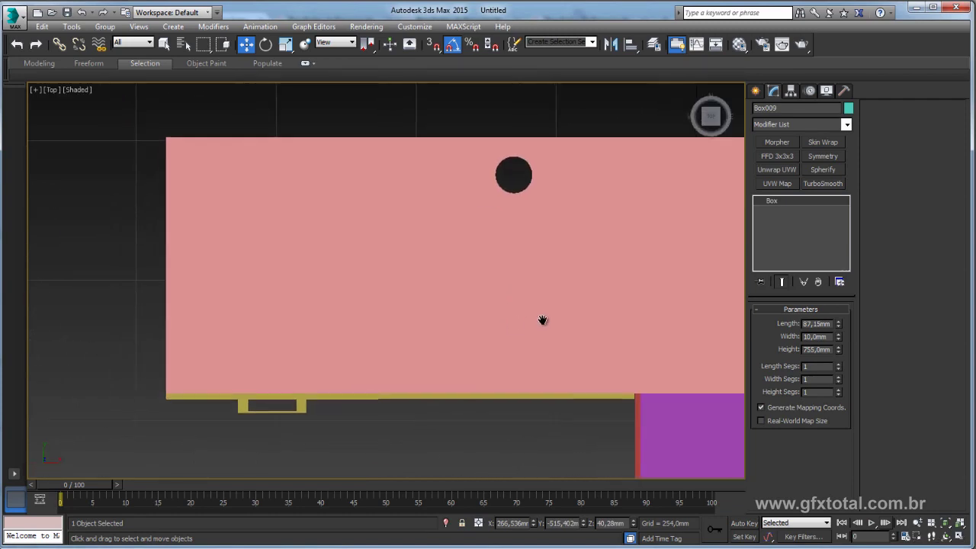
{"action": "key", "text": "F3"}
{"action": "scroll", "coordinate": [536, 363], "scroll_direction": "up", "scroll_amount": 5}
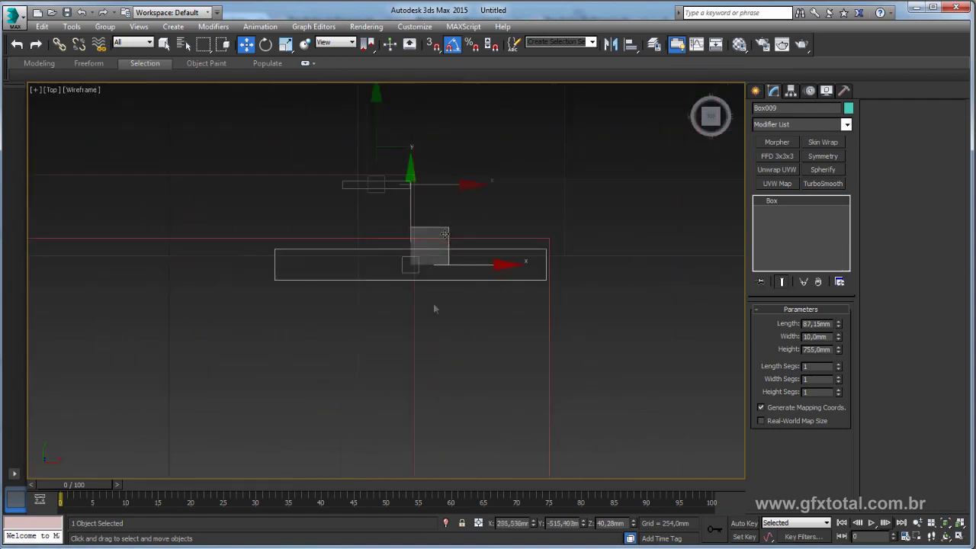
{"action": "left_click_drag", "start_coordinate": [444, 228], "coordinate": [447, 218]}
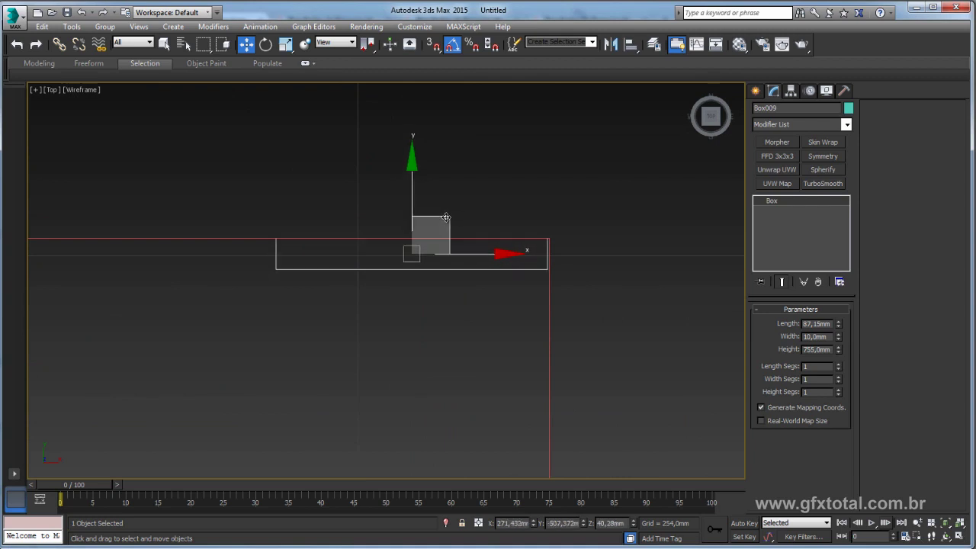
{"action": "scroll", "coordinate": [459, 247], "scroll_direction": "down", "scroll_amount": 3}
{"action": "mouse_move", "coordinate": [467, 257]}
{"action": "middle_mouse_down"}
{"action": "mouse_move", "coordinate": [423, 218]}
{"action": "mouse_move", "coordinate": [331, 215]}
{"action": "middle_mouse_up"}
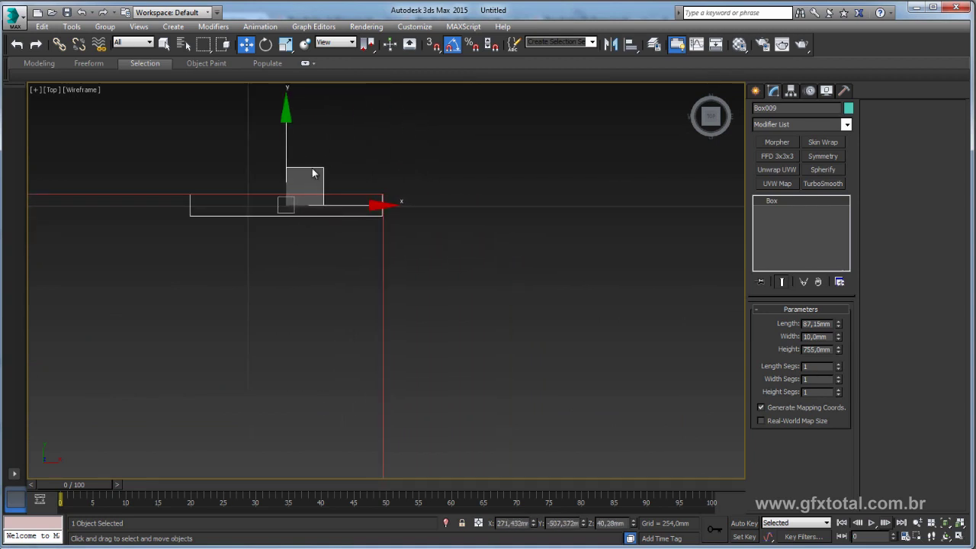
Clone the post, rotate the copy 90° about Z and fit it beside the first.
{"action": "left_click_drag", "start_coordinate": [313, 168], "coordinate": [310, 246], "text": "shift"}
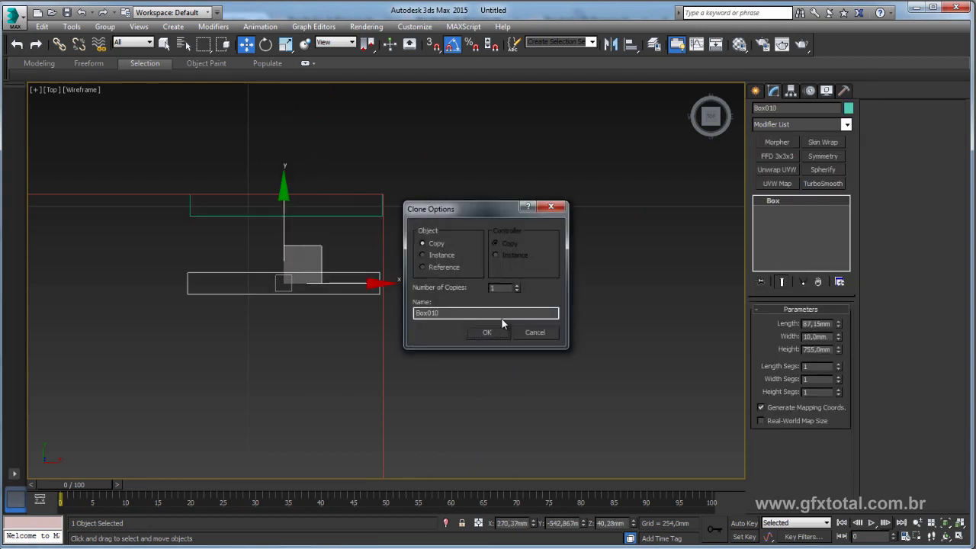
{"action": "left_click", "coordinate": [486, 332]}
{"action": "key", "text": "e"}
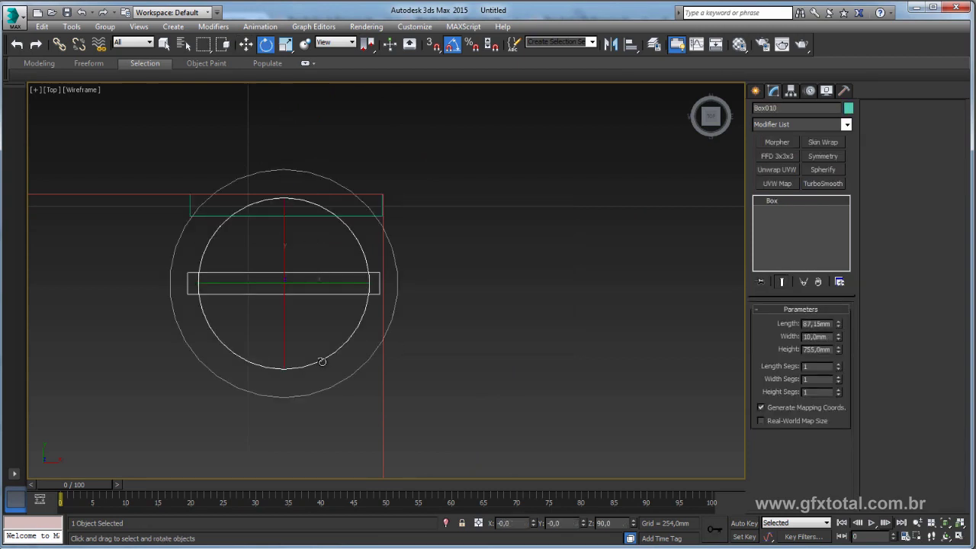
{"action": "left_click_drag", "start_coordinate": [322, 361], "coordinate": [370, 344]}
{"action": "key", "text": "w"}
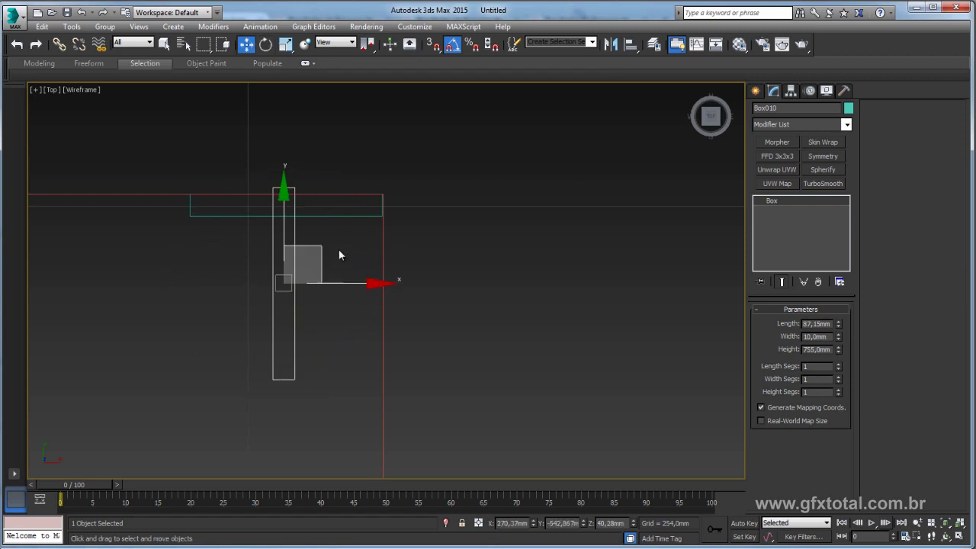
{"action": "left_click_drag", "start_coordinate": [313, 250], "coordinate": [400, 274]}
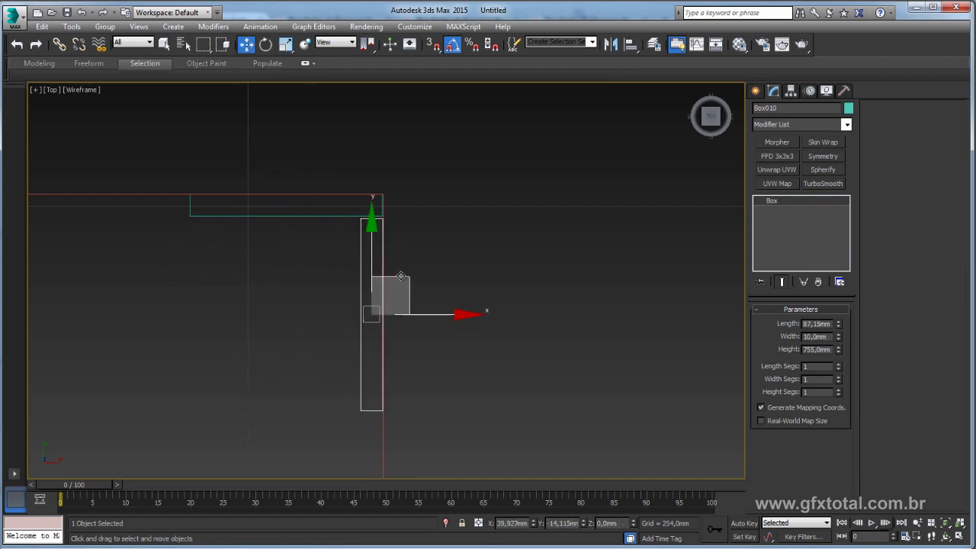
Review the finished desk in shaded perspective and compare it with the reference image.
{"action": "mouse_move", "coordinate": [400, 275]}
{"action": "middle_mouse_down", "text": "alt"}
{"action": "mouse_move", "coordinate": [470, 255]}
{"action": "mouse_move", "coordinate": [493, 374]}
{"action": "middle_mouse_up", "text": "alt"}
{"action": "key", "text": "p"}
{"action": "scroll", "coordinate": [548, 278], "scroll_direction": "down", "scroll_amount": 5}
{"action": "middle_click_drag", "start_coordinate": [565, 296], "coordinate": [515, 293], "text": "alt"}
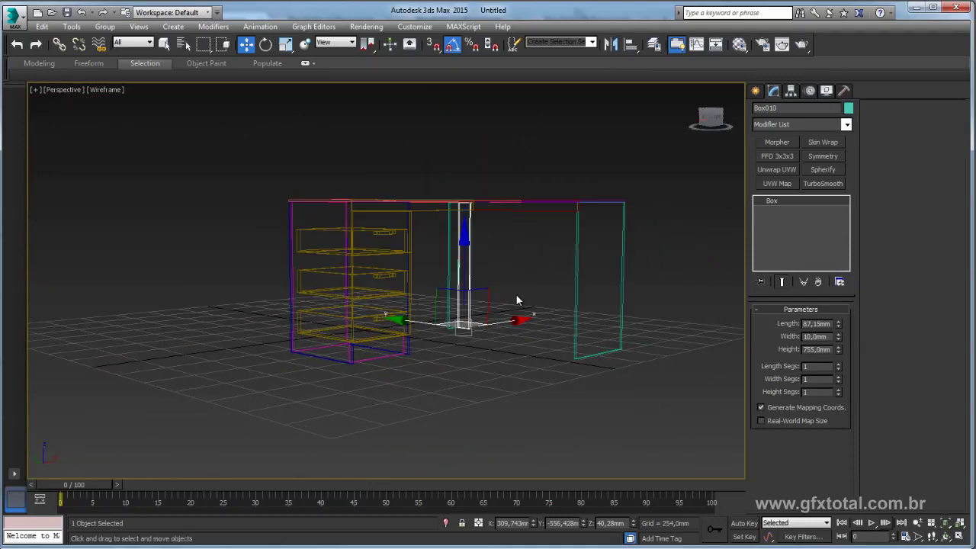
{"action": "key", "text": "F3"}
{"action": "mouse_move", "coordinate": [658, 310]}
{"action": "middle_mouse_down", "text": "alt"}
{"action": "mouse_move", "coordinate": [590, 341]}
{"action": "mouse_move", "coordinate": [628, 338]}
{"action": "mouse_move", "coordinate": [418, 462]}
{"action": "middle_mouse_up", "text": "alt"}
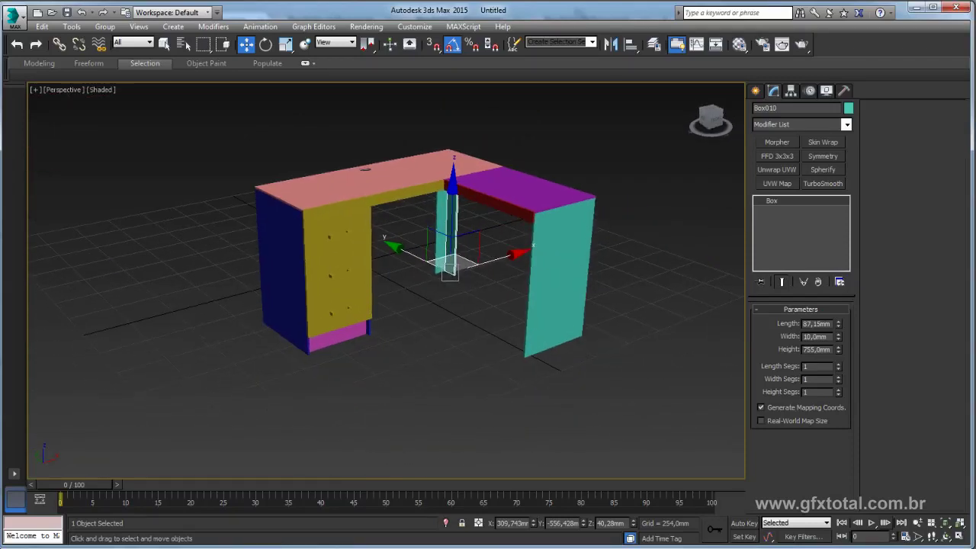
{"action": "key", "text": "alt+Tab"}
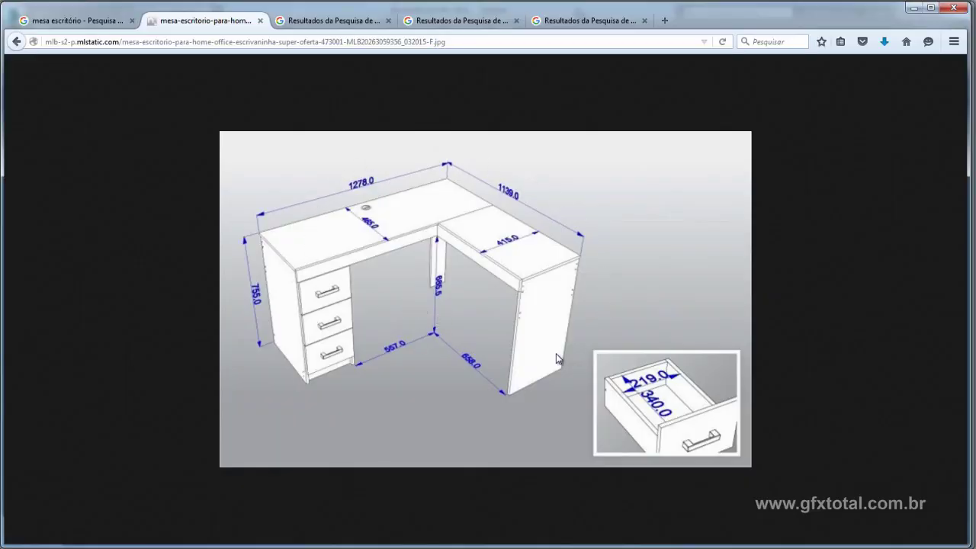